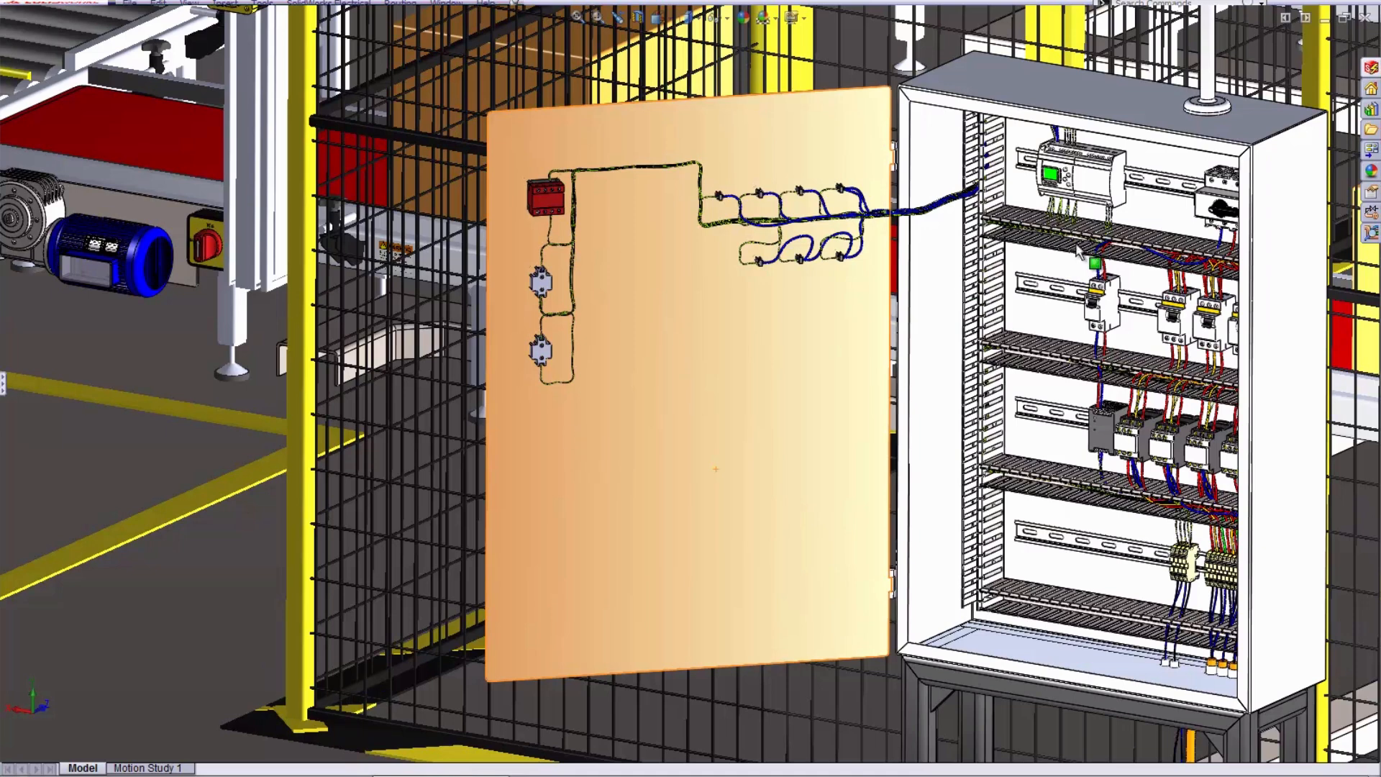
- View the GV2ME06 circuit breaker data sheet and the Locations - Packaging line drawing from the electrical project documents
left_click(1370, 89)
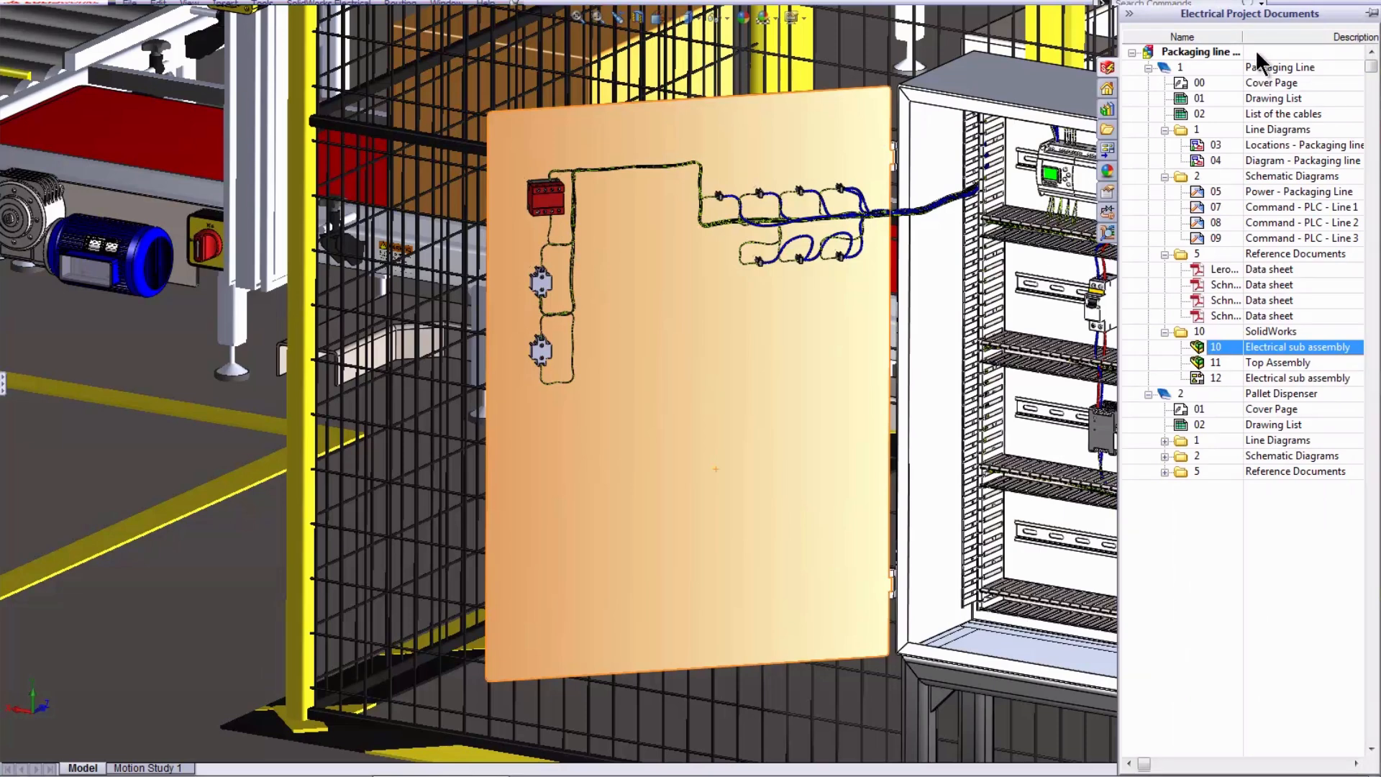
double_click(1262, 300)
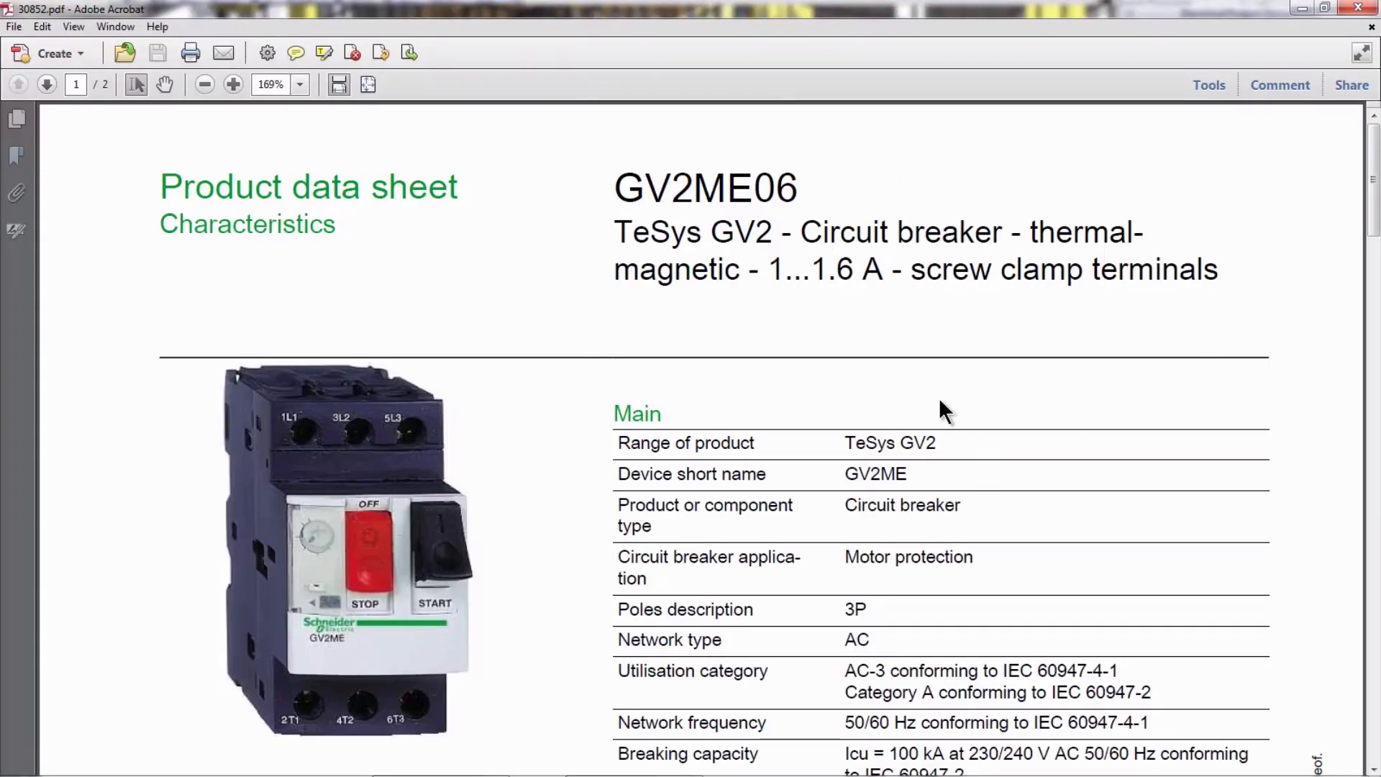
left_click(1358, 8)
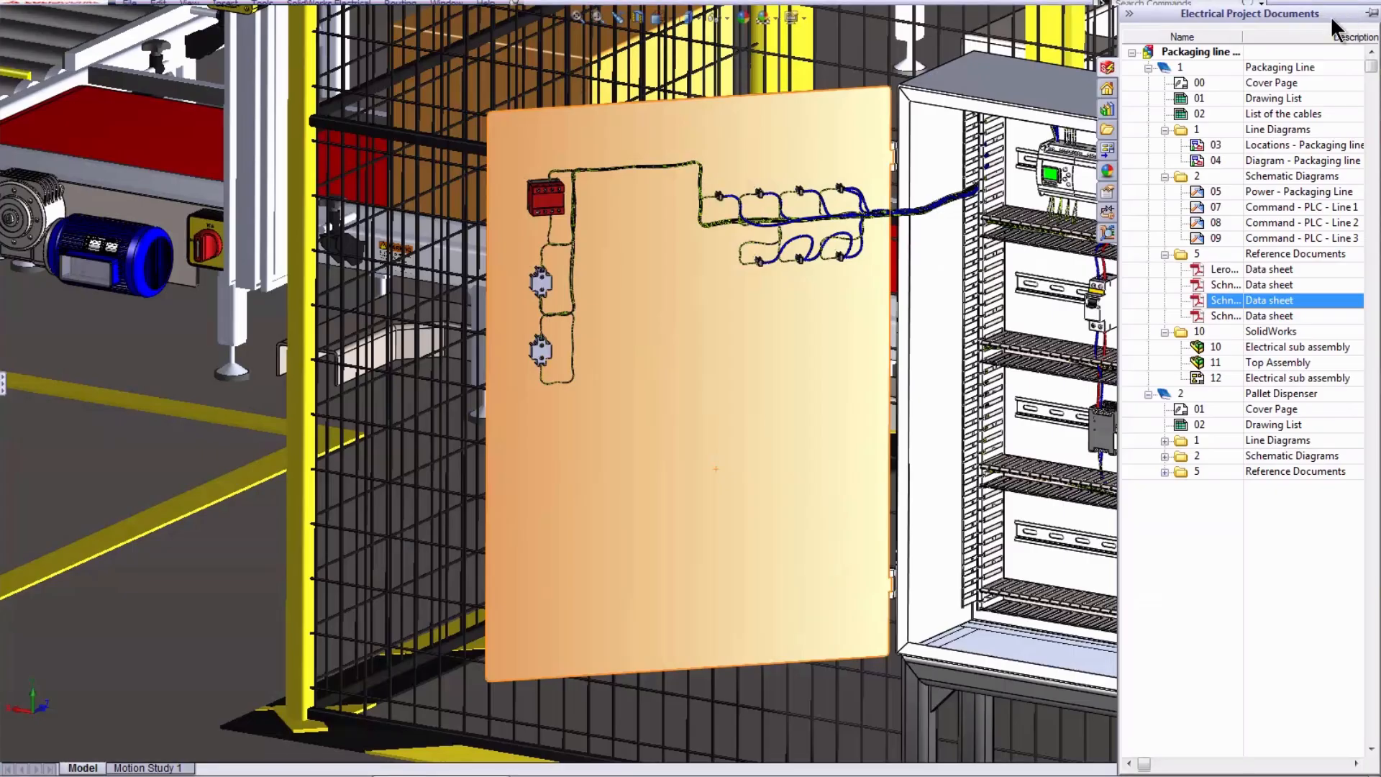
double_click(1293, 141)
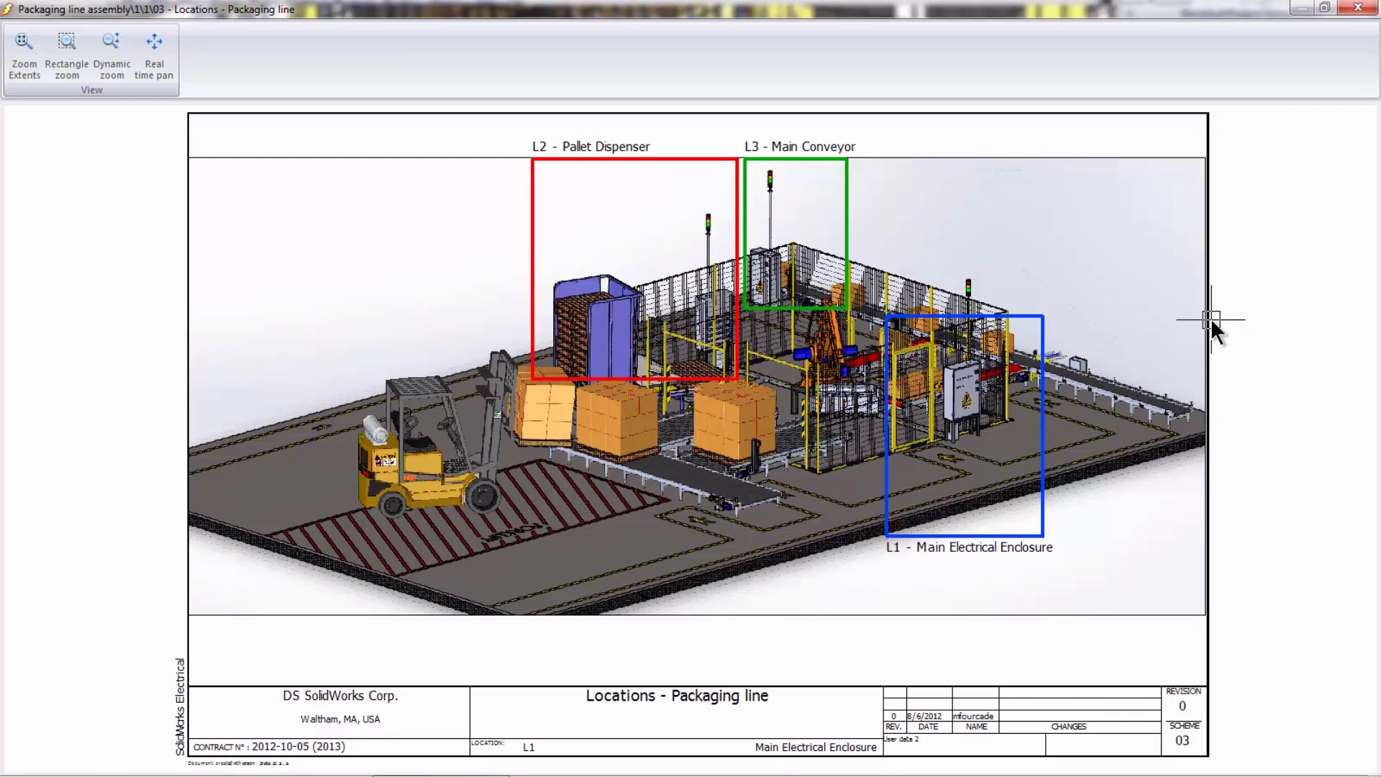
left_click(1352, 11)
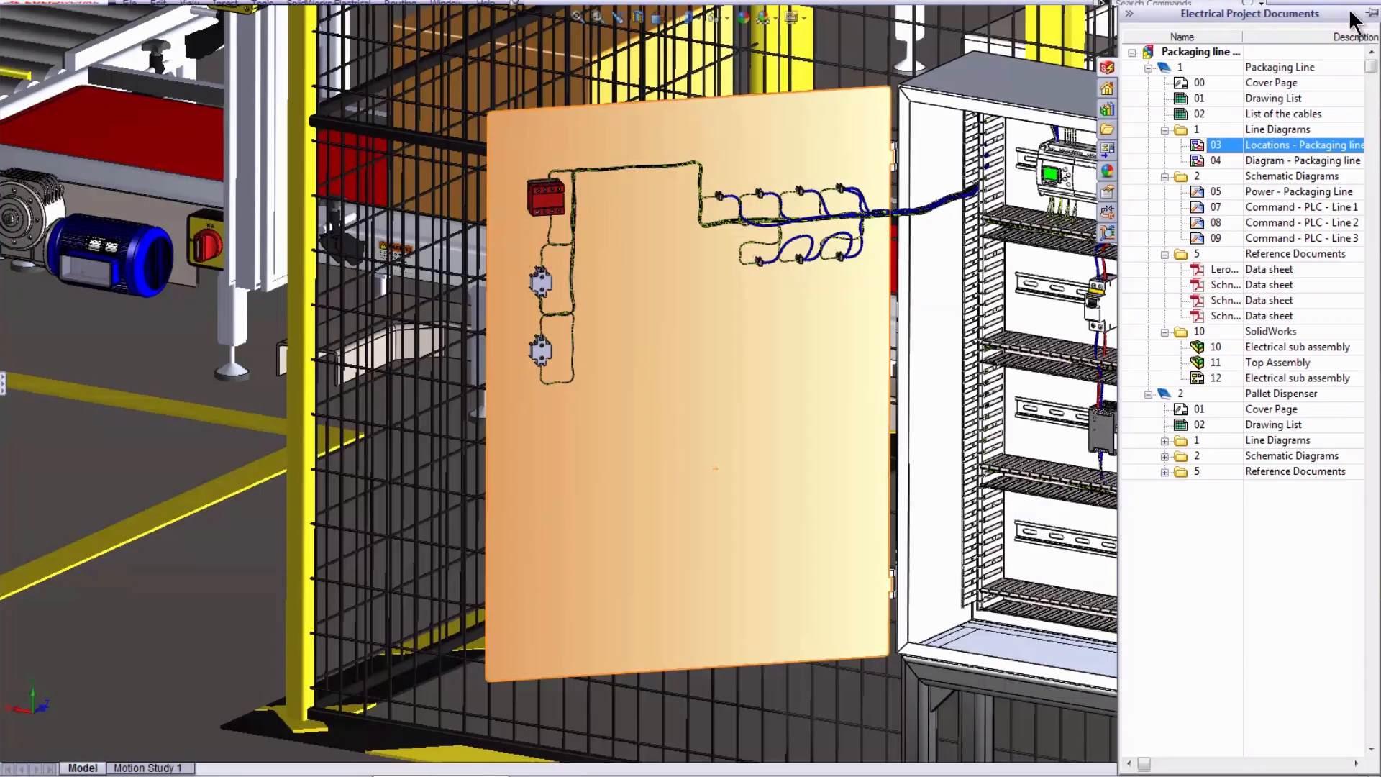
- Examine the Diagram - Packaging line drawing, following the marked-up cabling around terminal strip X1, the contactors and the circuit breakers
double_click(1280, 160)
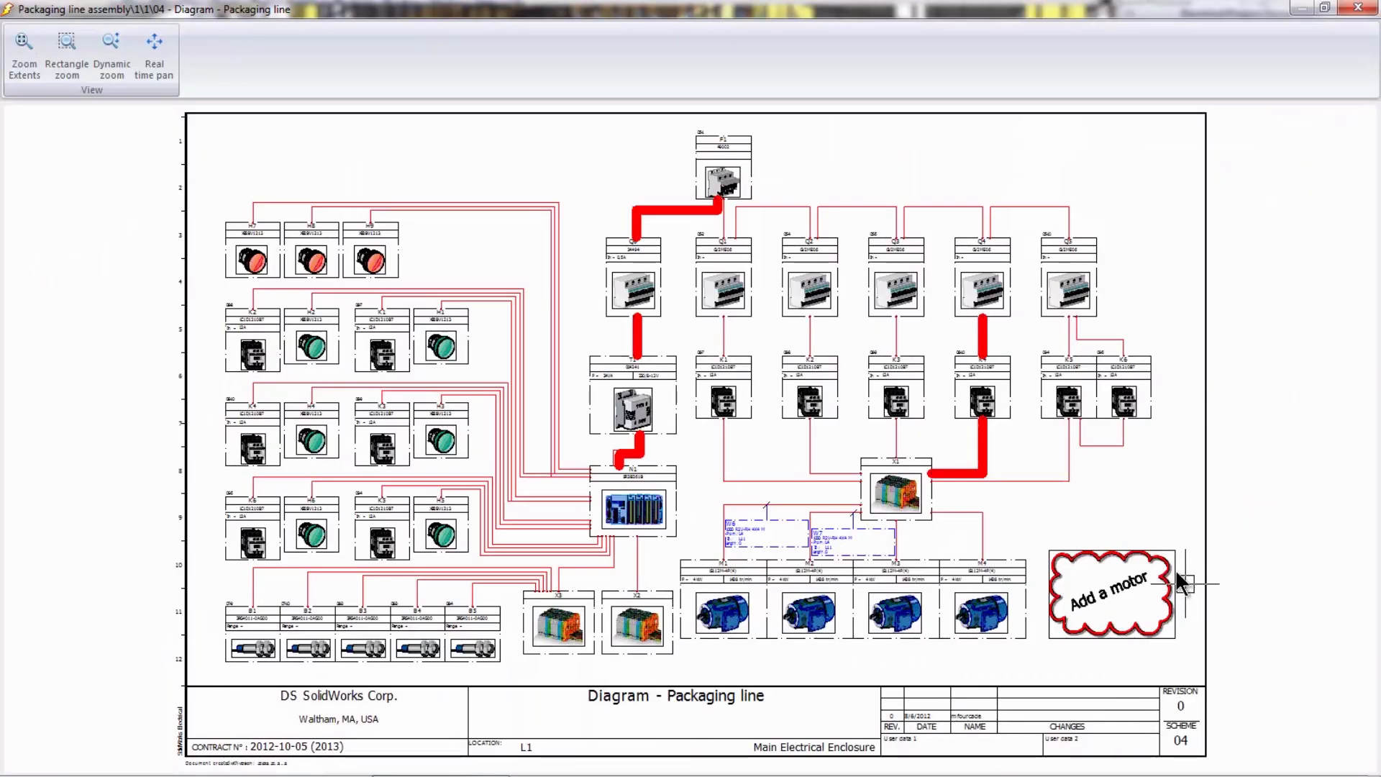
scroll(1115, 575, "up", 2)
scroll(1107, 576, "up", 1)
scroll(920, 457, "up", 1)
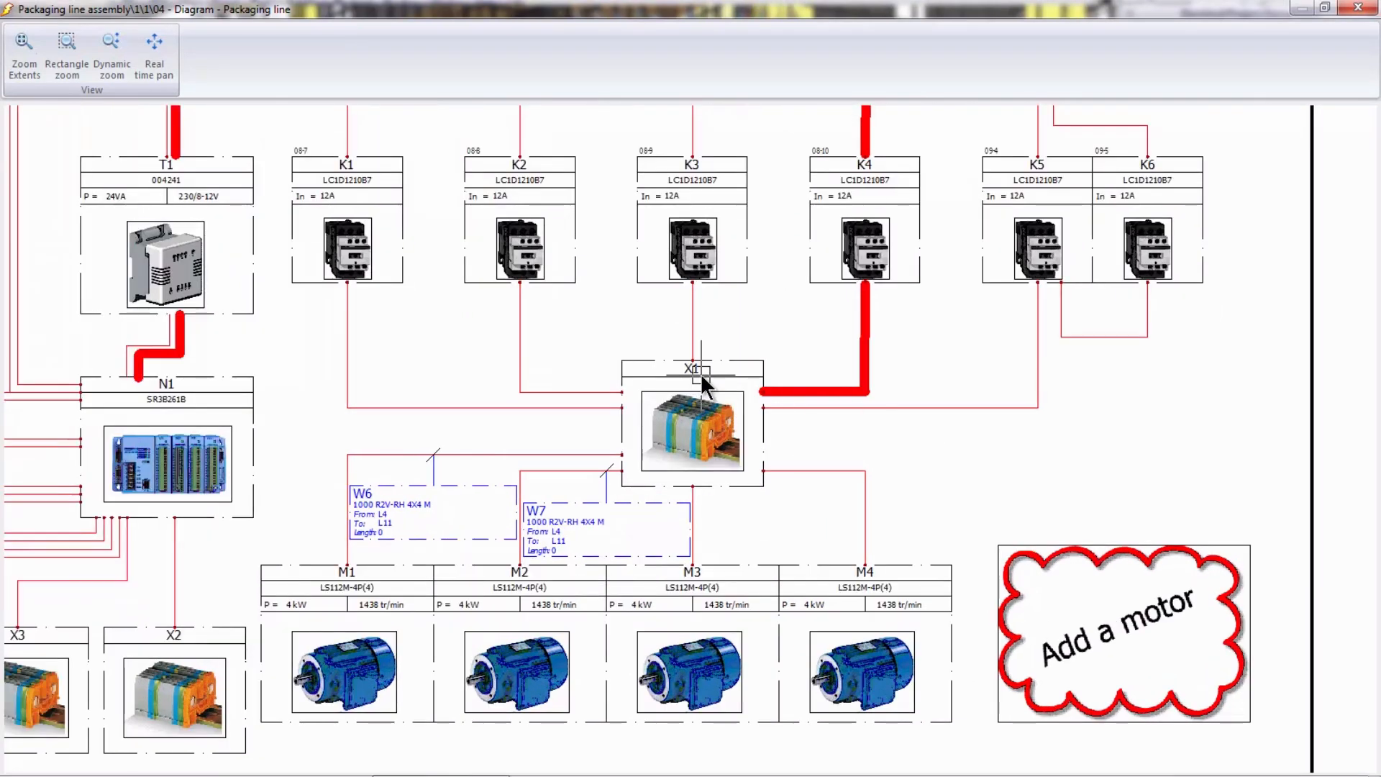
middle_click_drag(762, 321, 657, 513)
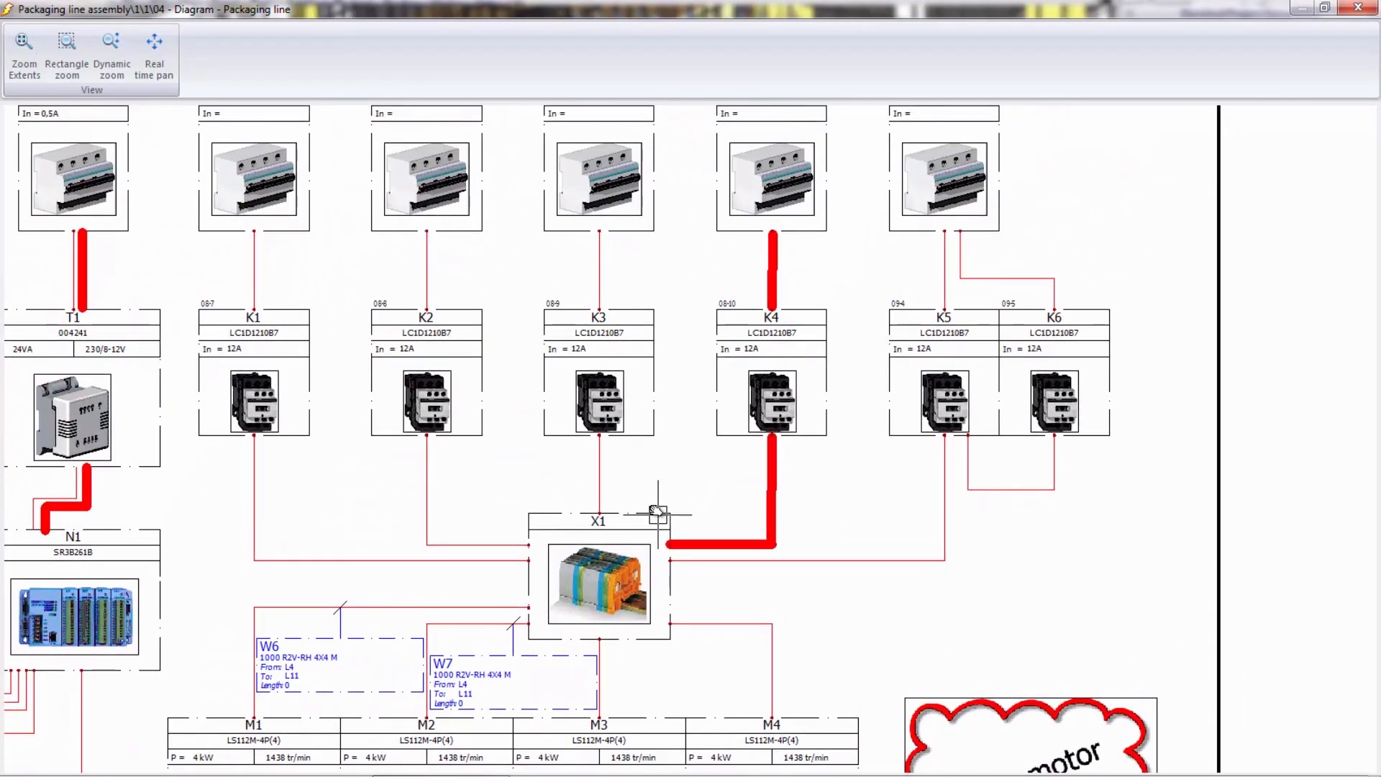
middle_click_drag(795, 290, 785, 384)
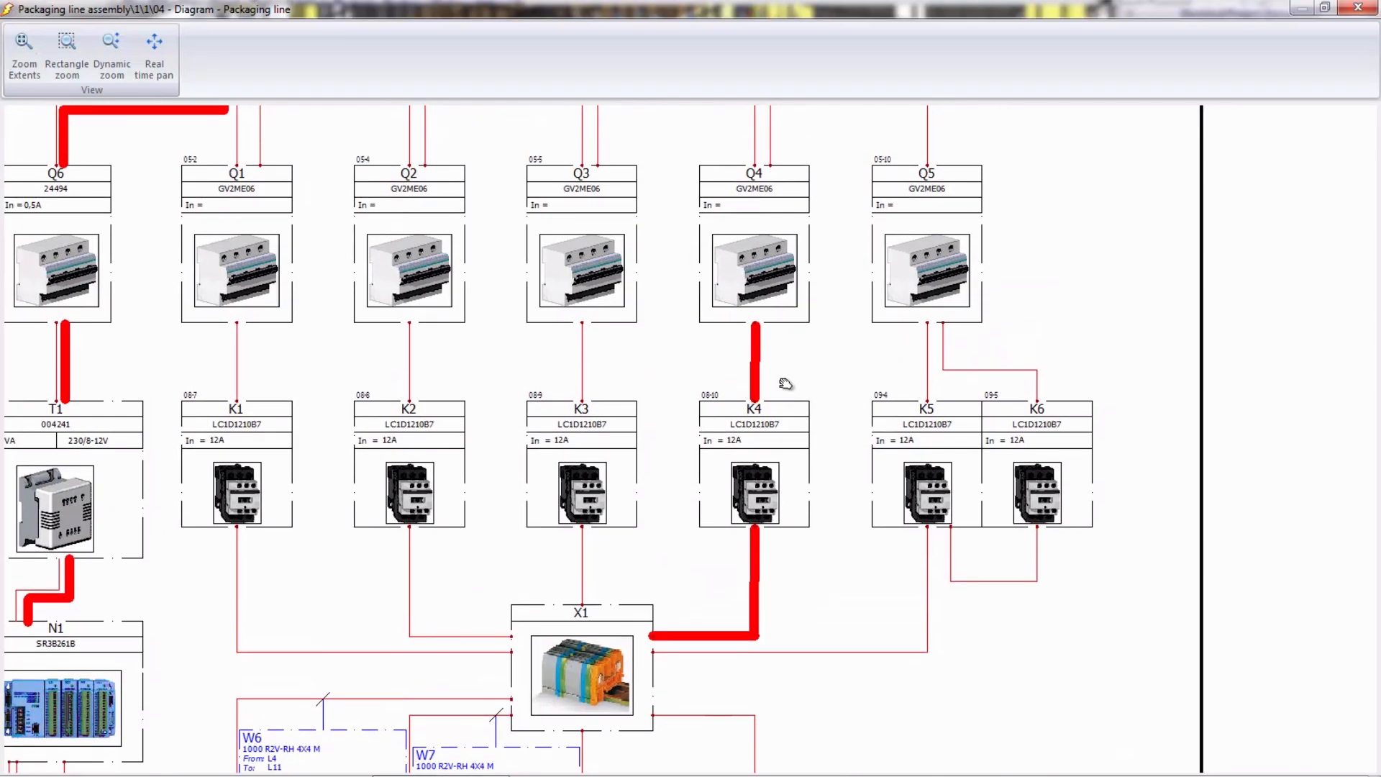
mouse_move(613, 261)
middle_mouse_down()
mouse_move(821, 247)
mouse_move(930, 208)
middle_mouse_up()
middle_click_drag(719, 388, 823, 291)
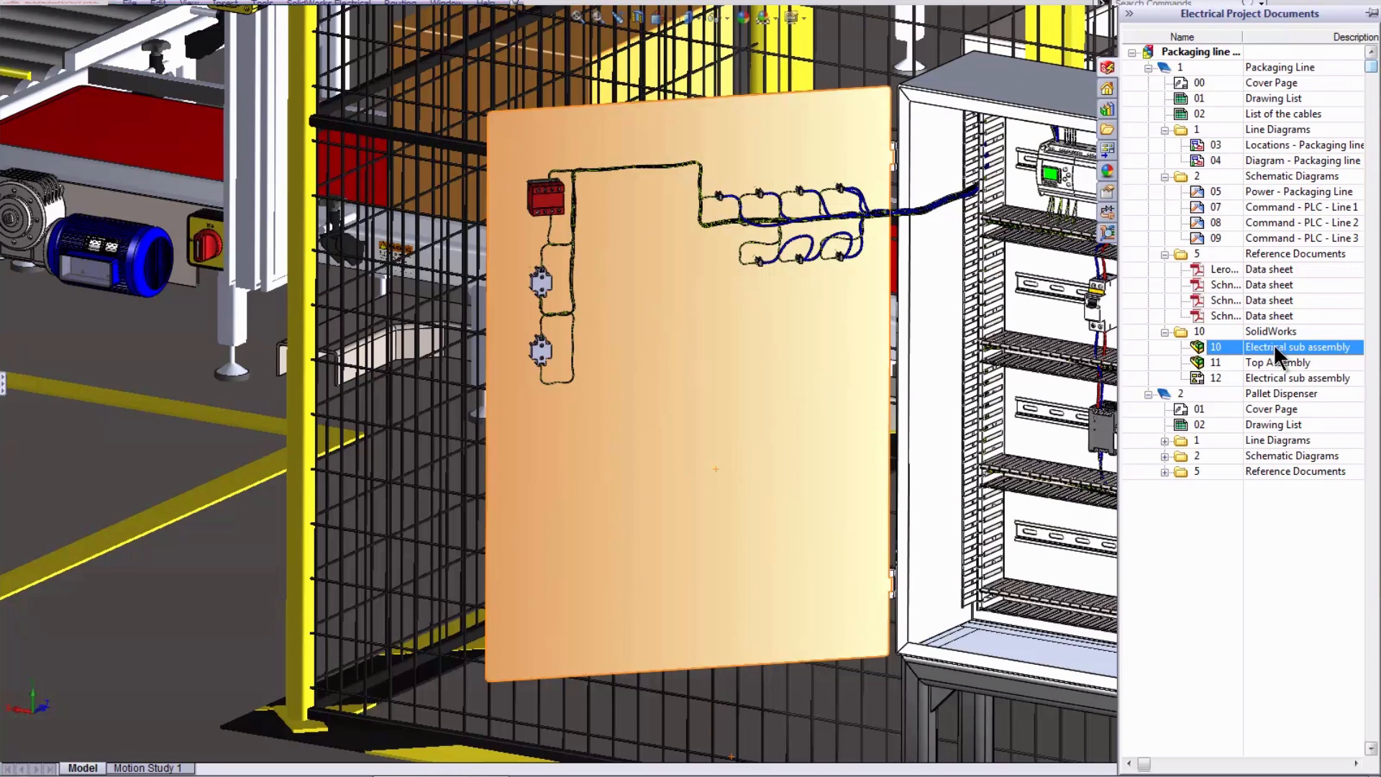
- Open Electrical sub assembly 10 of the Packaging Line, inspect the enclosure interior and display the saved Motor M5 view
double_click(1275, 346)
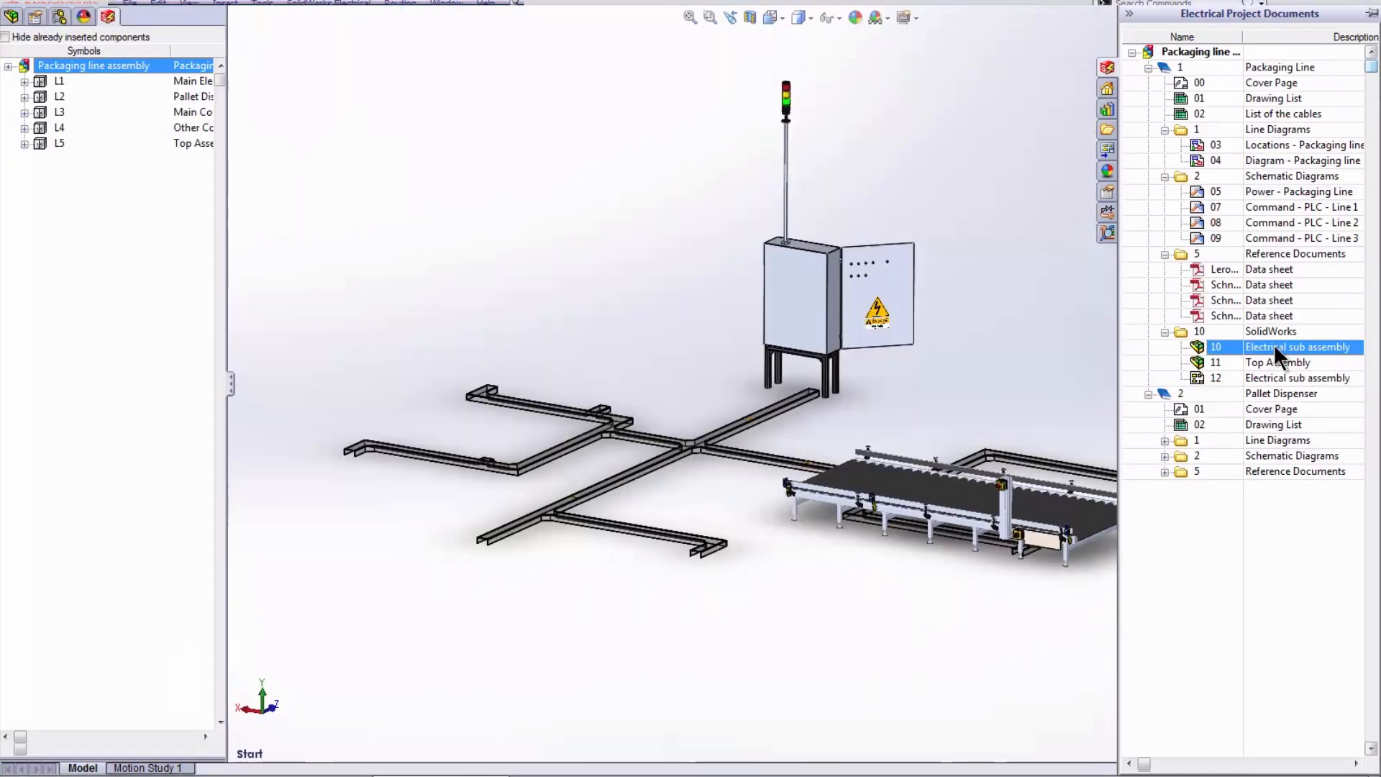
middle_click_drag(639, 223, 505, 186)
middle_click_drag(965, 285, 652, 241)
scroll(808, 375, "down", 6)
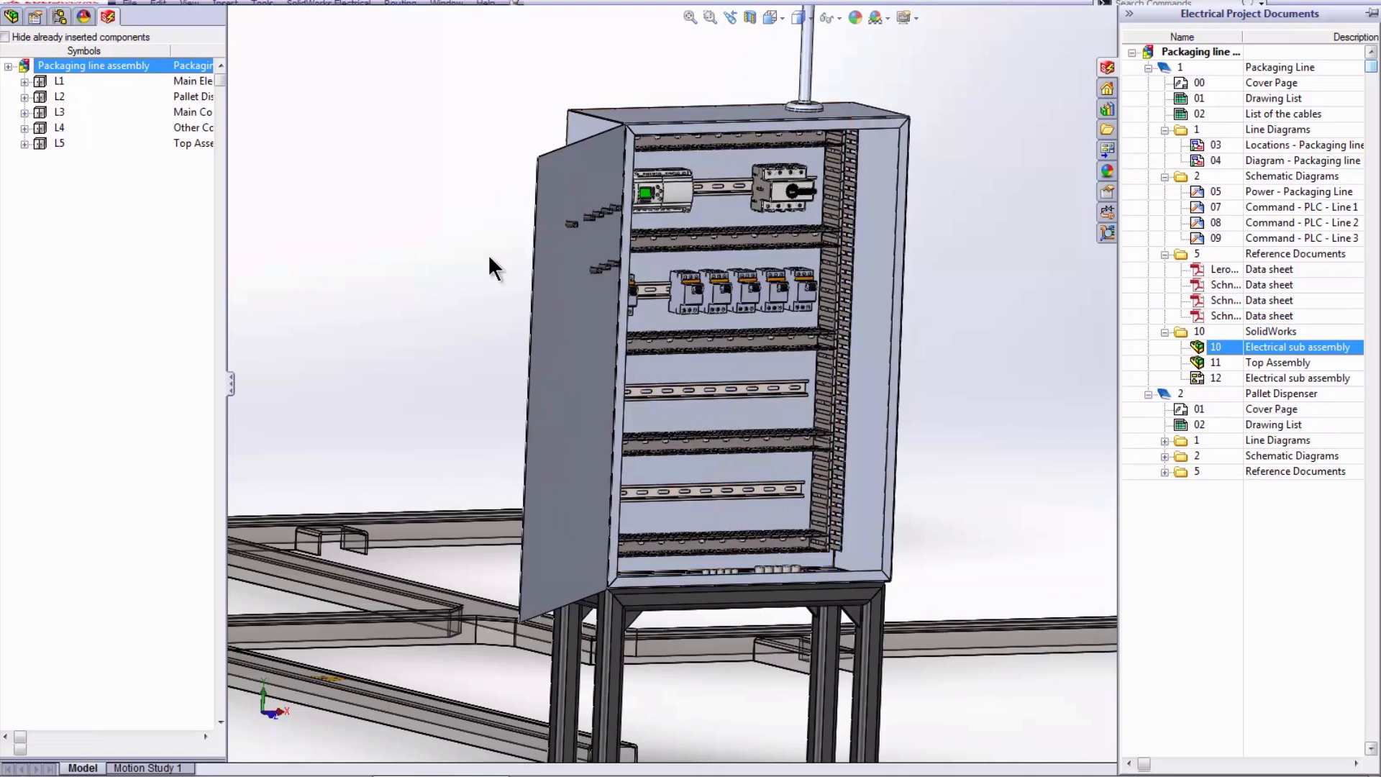
key("space")
left_click(461, 270)
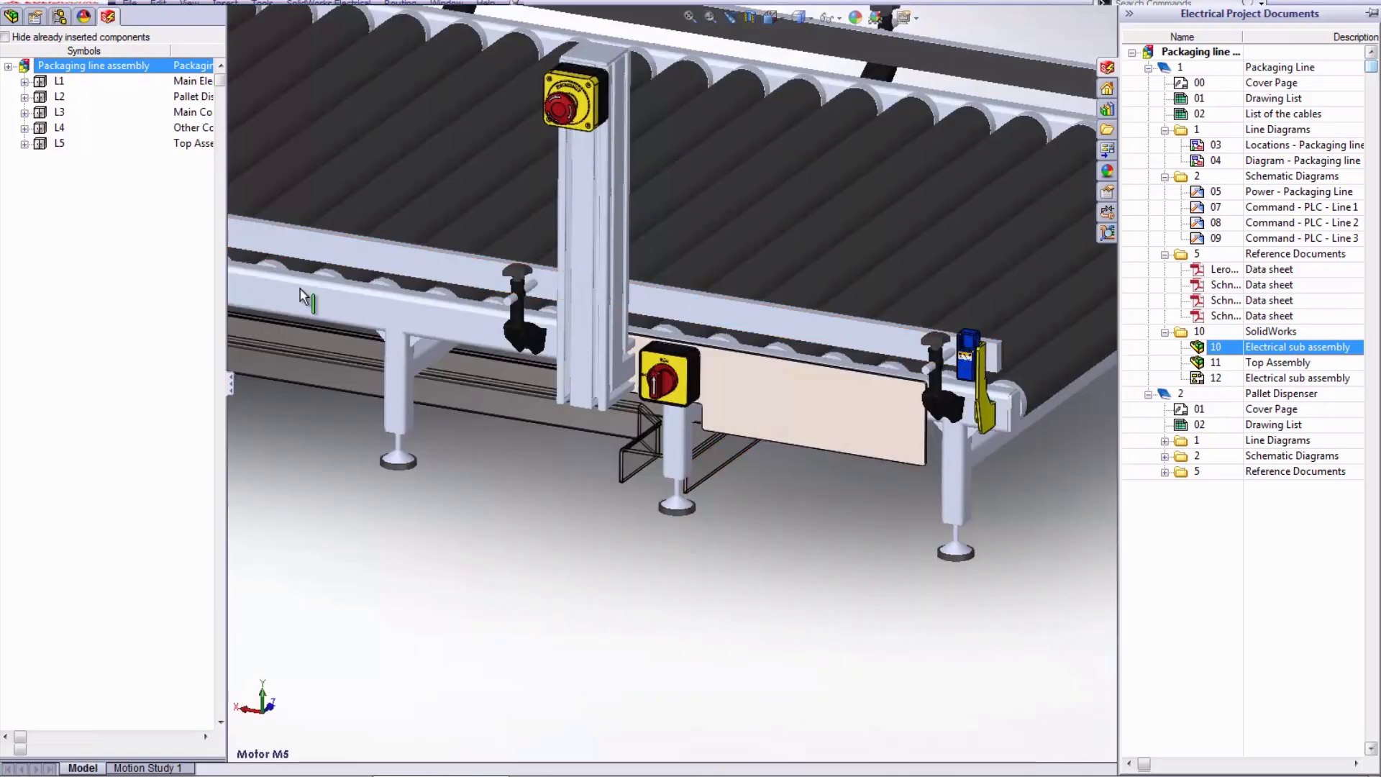
- Show the hidden Electric Motor<2> component on the conveyor and list the electrical components of location L4
left_click(12, 15)
left_click(53, 379)
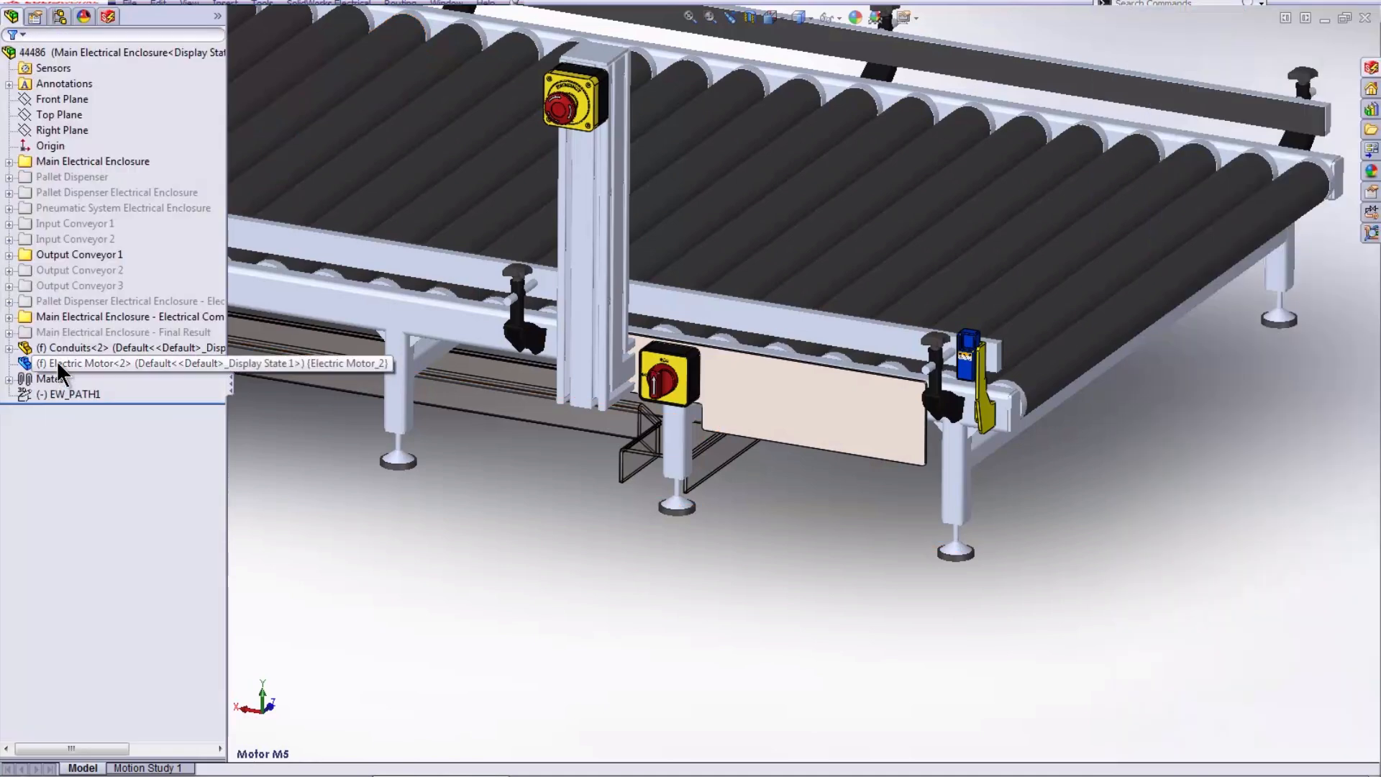
right_click(56, 362)
left_click(89, 315)
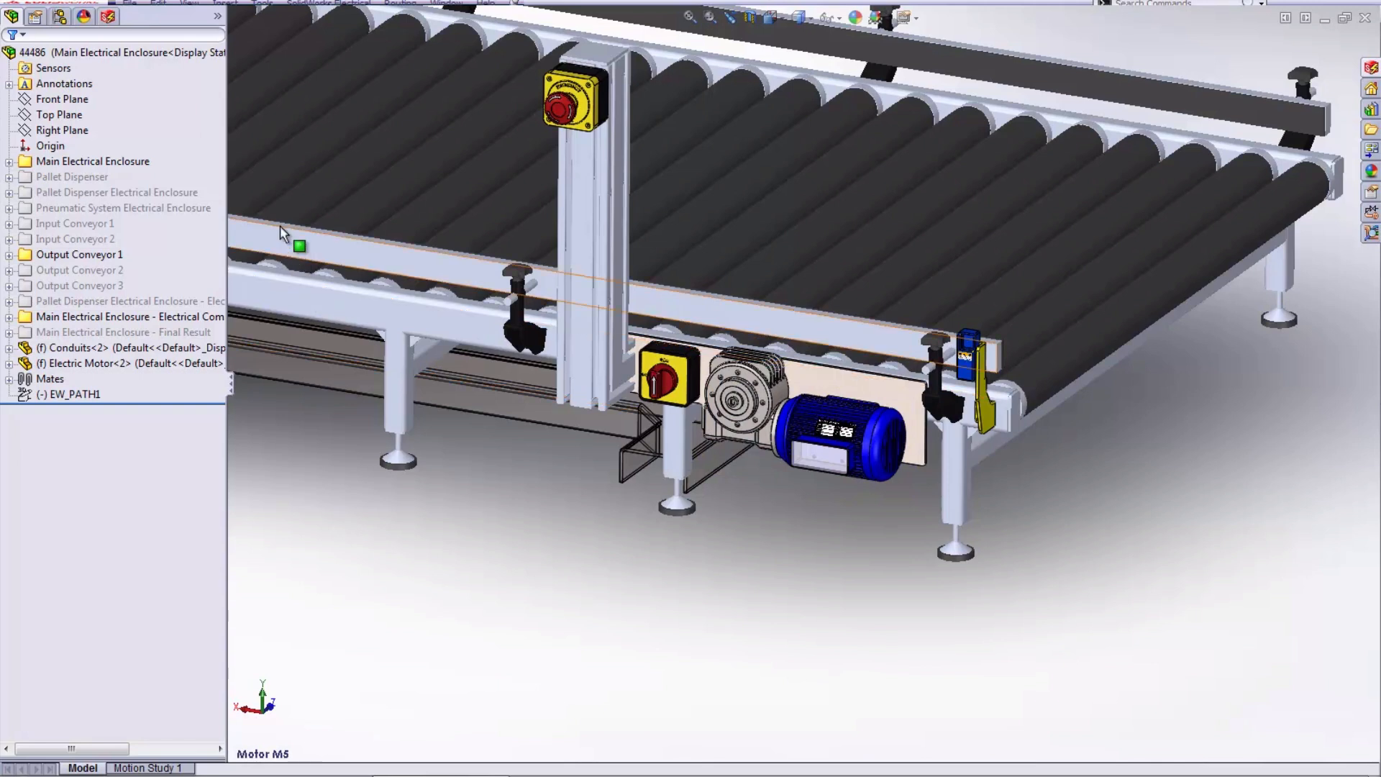
left_click(108, 16)
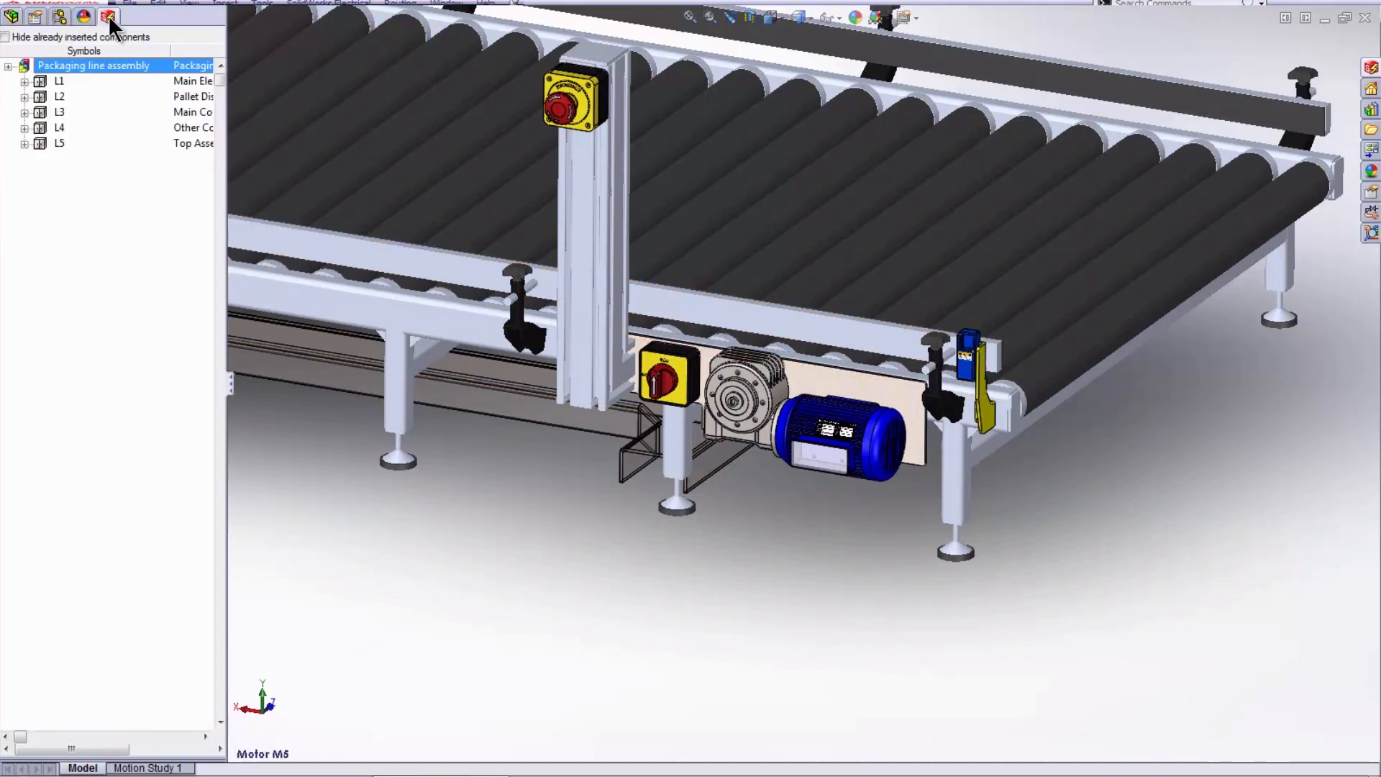
left_click(24, 127)
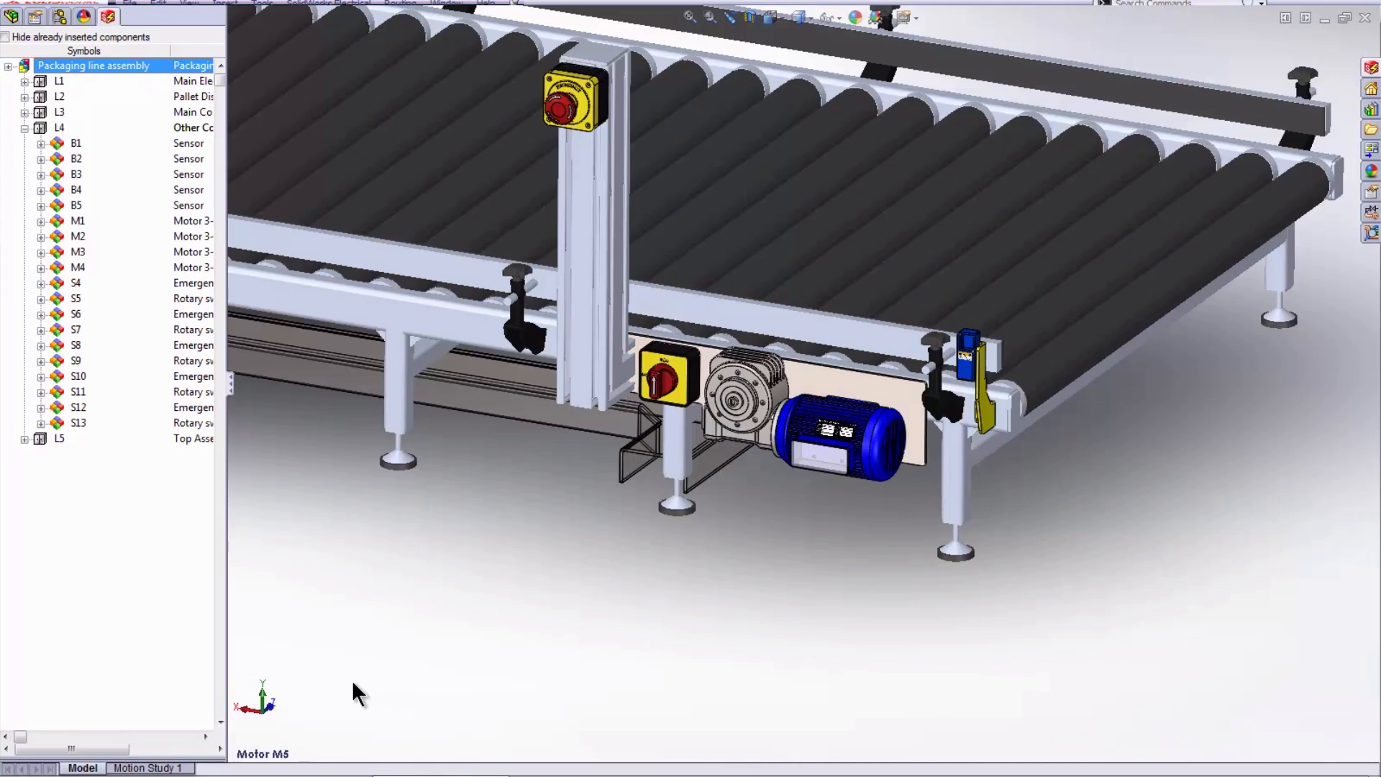
- Switch to SolidWorks Electrical and open the Packaging line assembly project
left_click(353, 767)
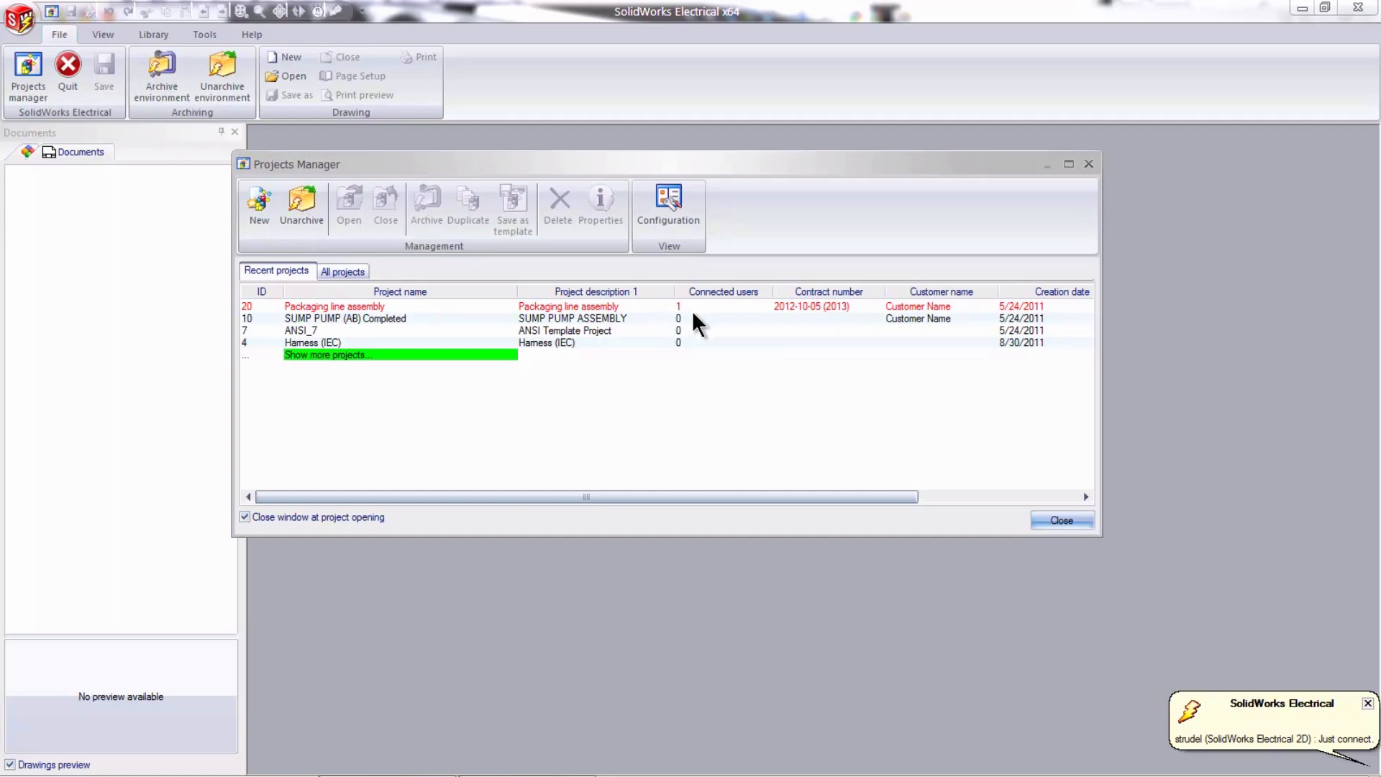
double_click(602, 306)
left_click(759, 422)
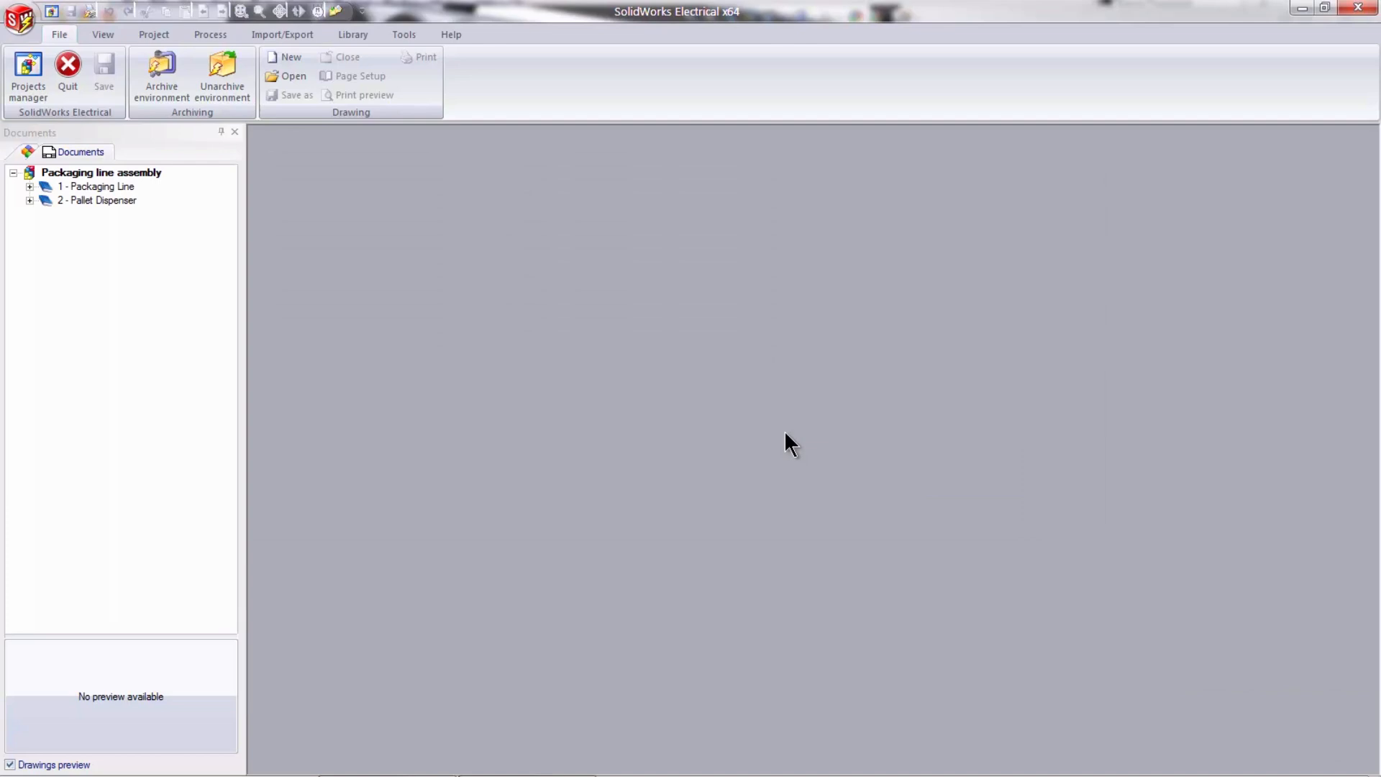
- Open drawing 04 - Diagram - Packaging line from the line diagrams of the Packaging Line book
left_click(30, 186)
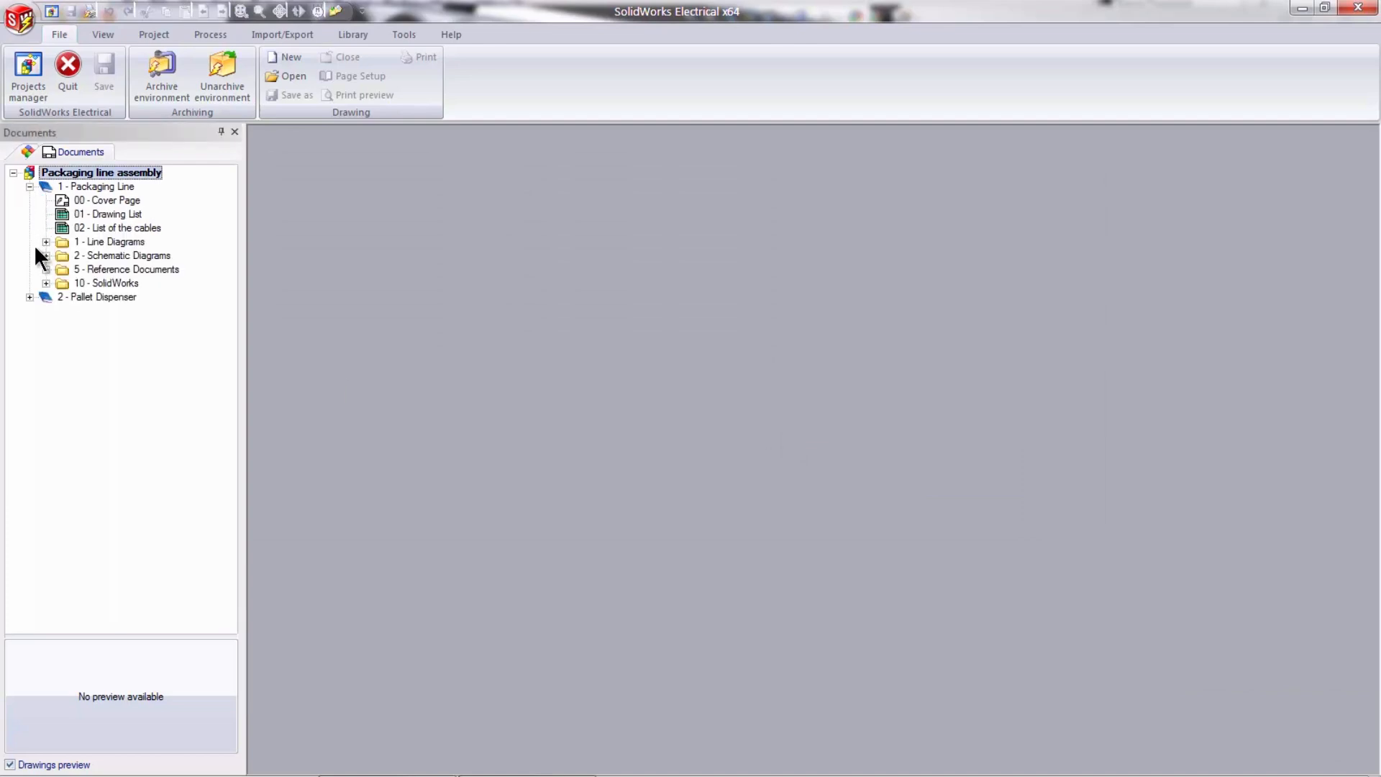
left_click(45, 241)
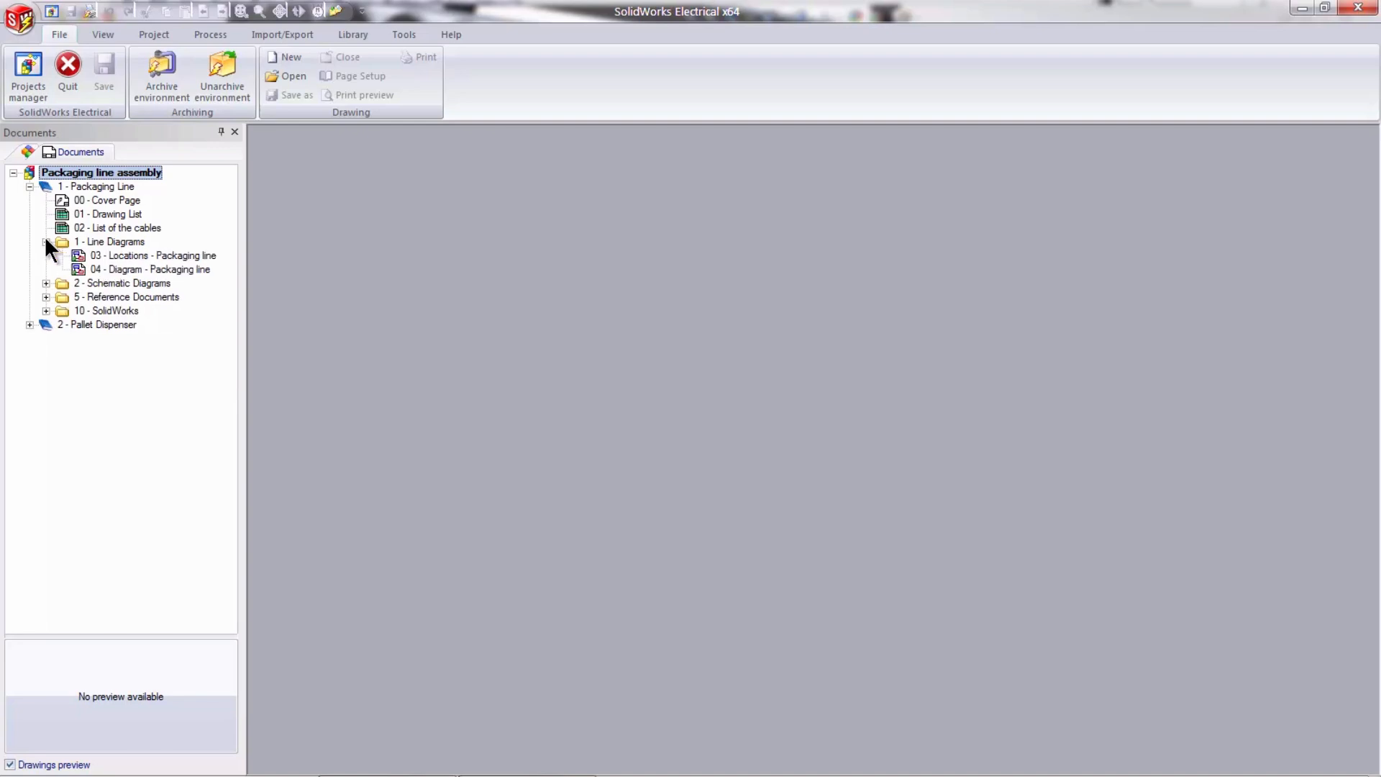
left_click(139, 269)
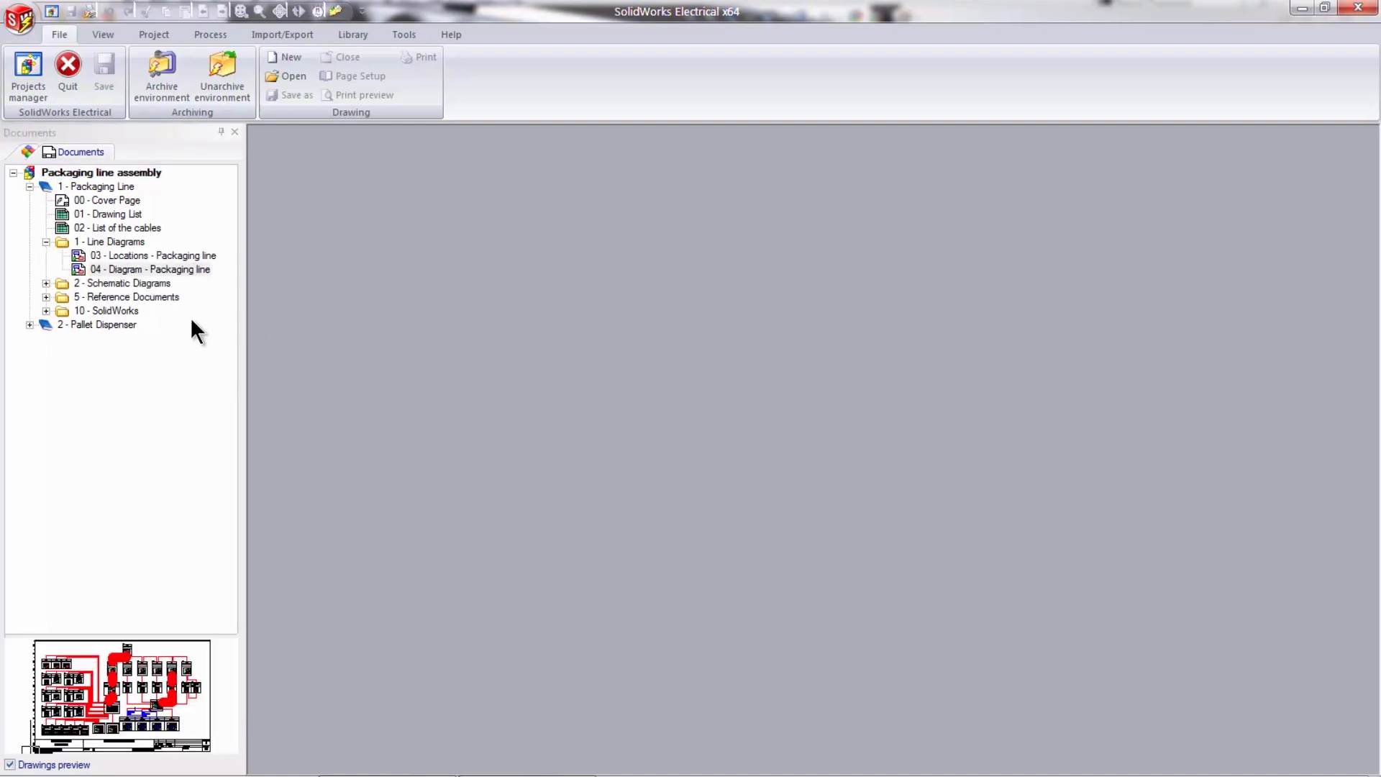
double_click(188, 269)
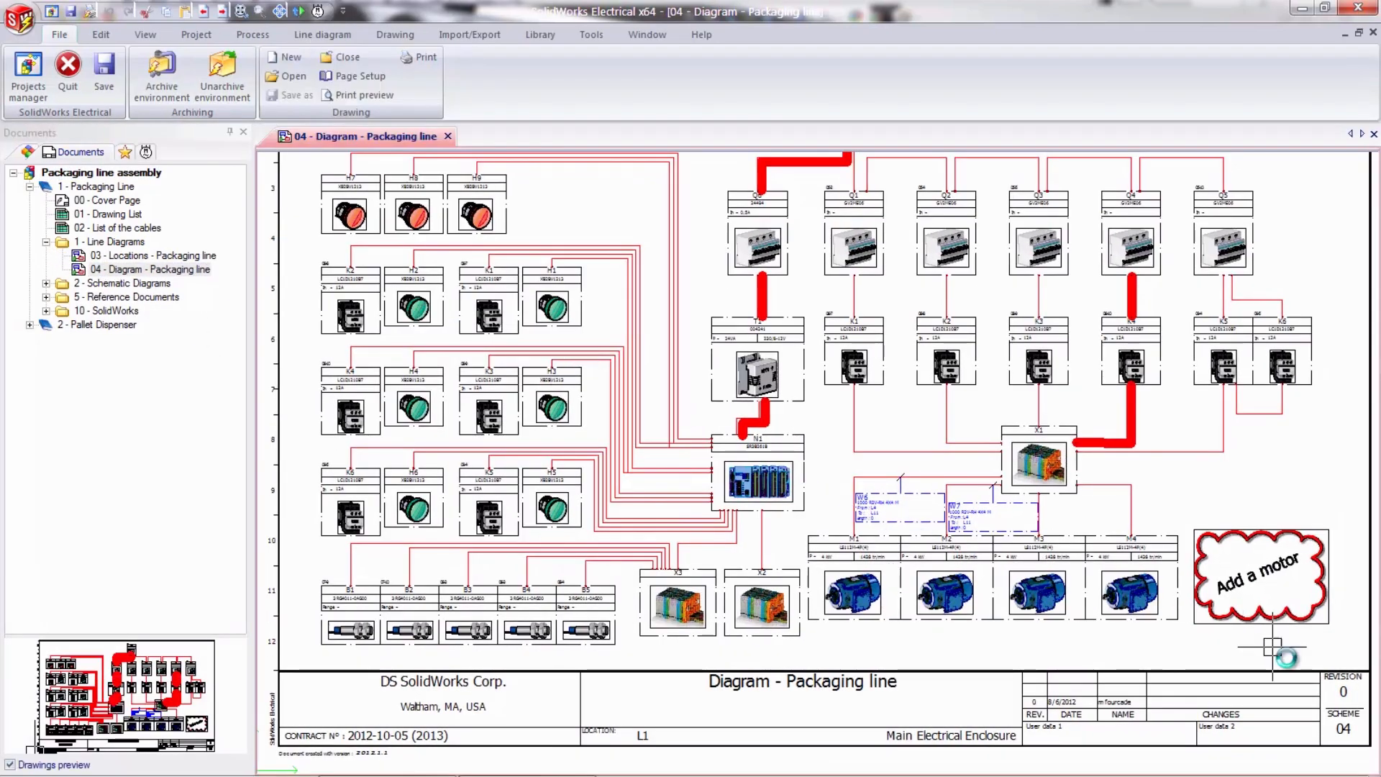
- Delete the "Add a motor" cloud note from the line diagram
scroll(1277, 572, "down", 3)
left_click(1101, 466)
key("Delete")
scroll(1094, 499, "up", 2)
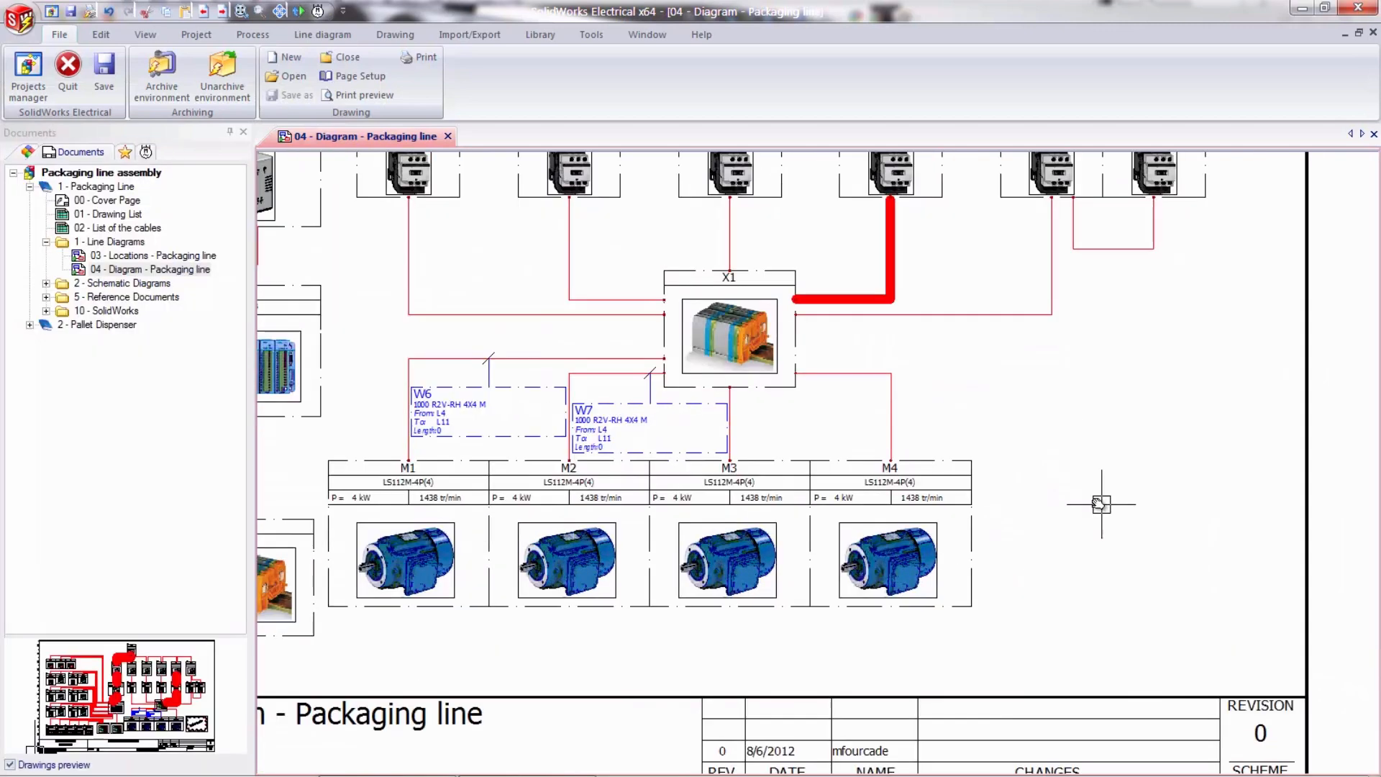
- Insert the Motor (EW_SY_Motor) symbol from the Motors class directly beside motor M4 in the line diagram
scroll(966, 463, "up", 1)
left_click(303, 33)
left_click(37, 85)
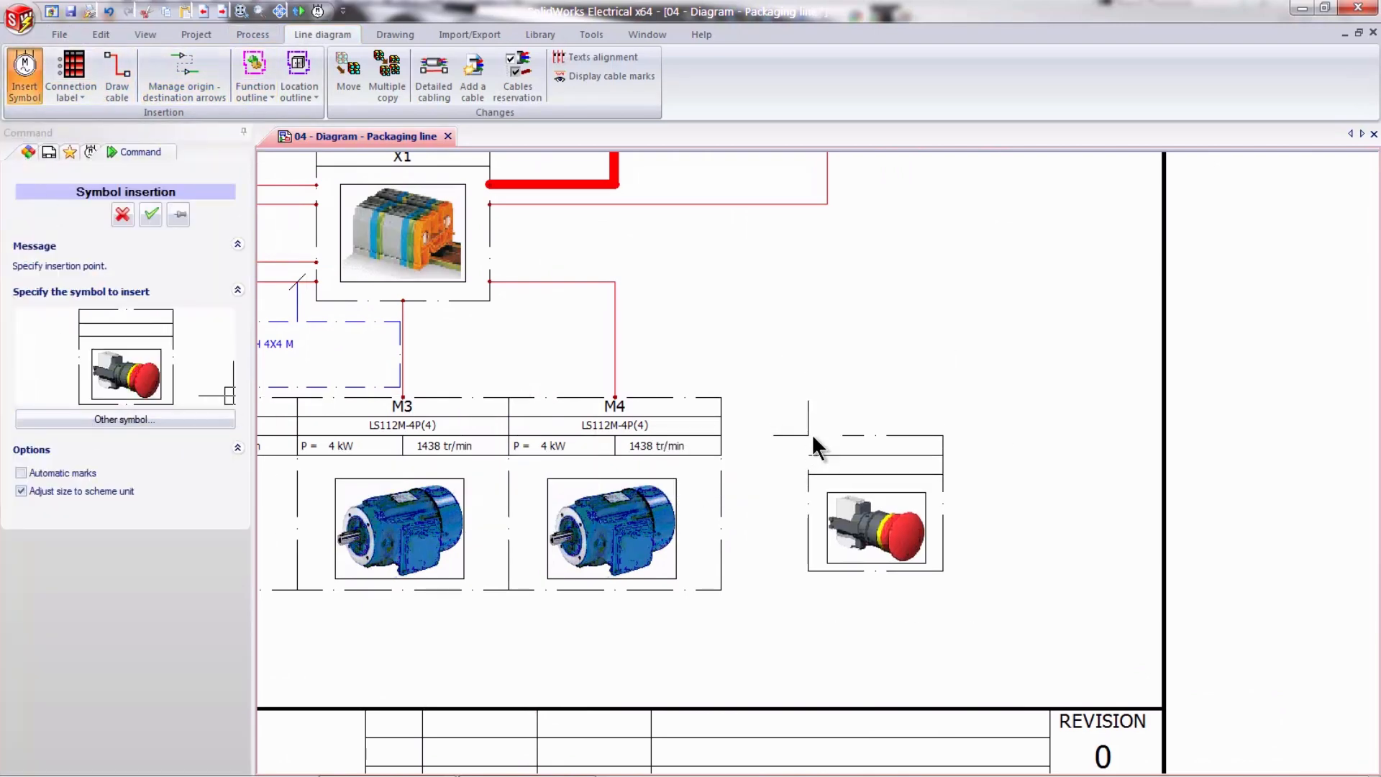
left_click(136, 418)
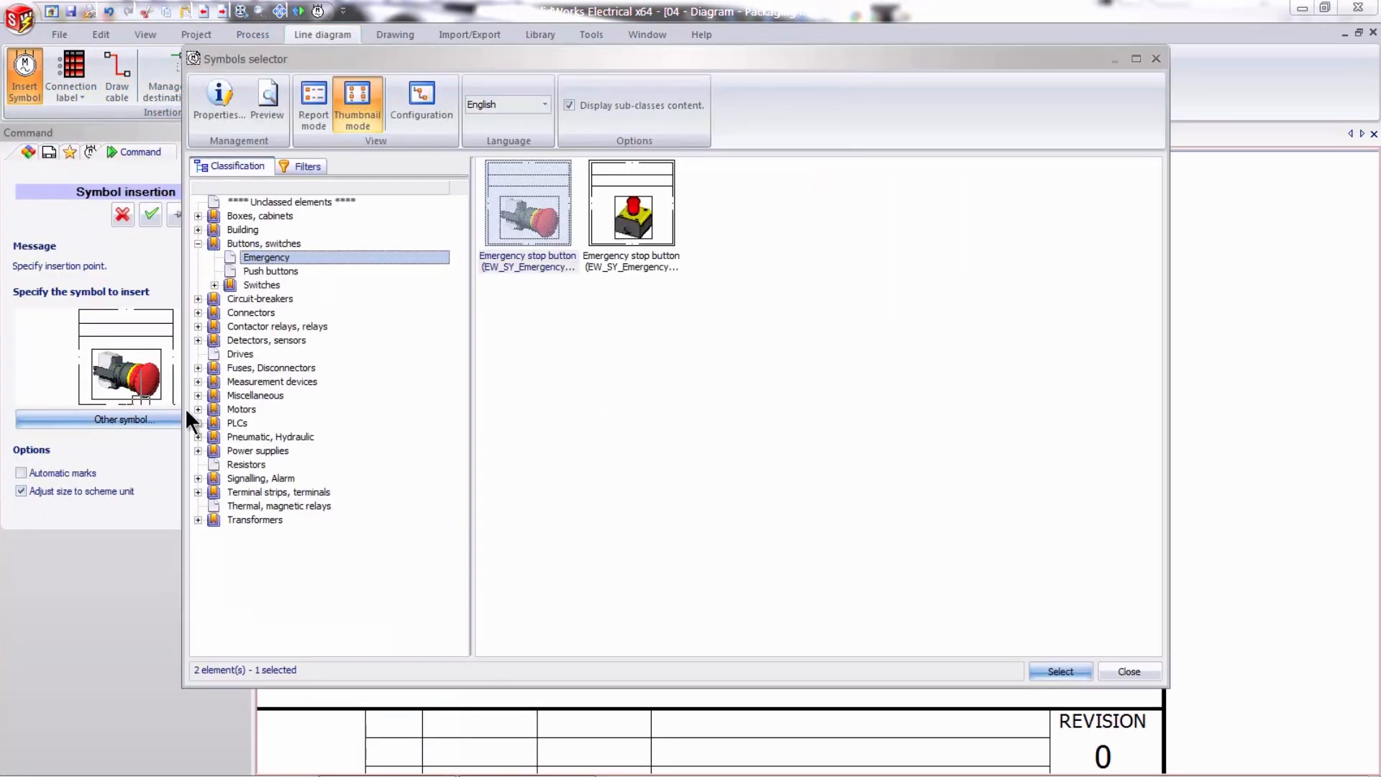
left_click(230, 408)
left_click(842, 205)
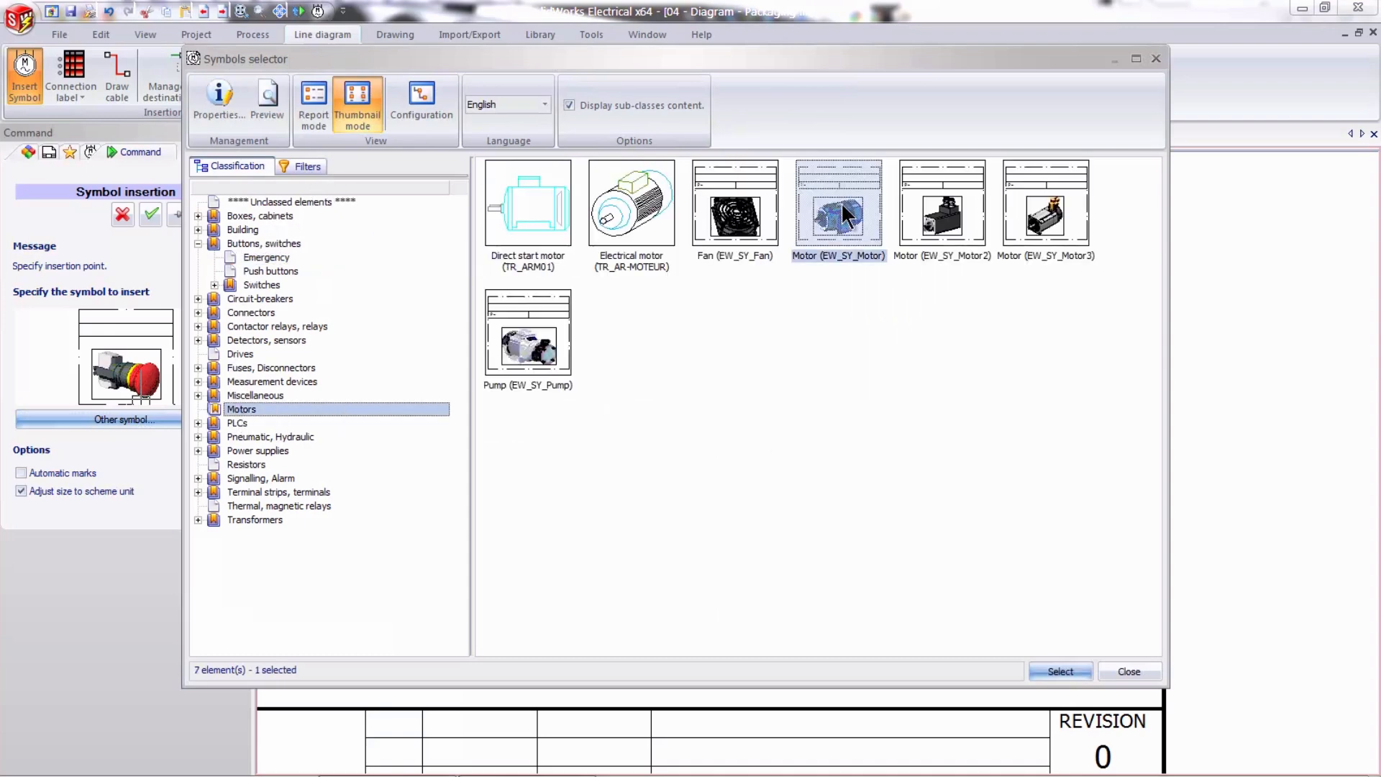
double_click(842, 205)
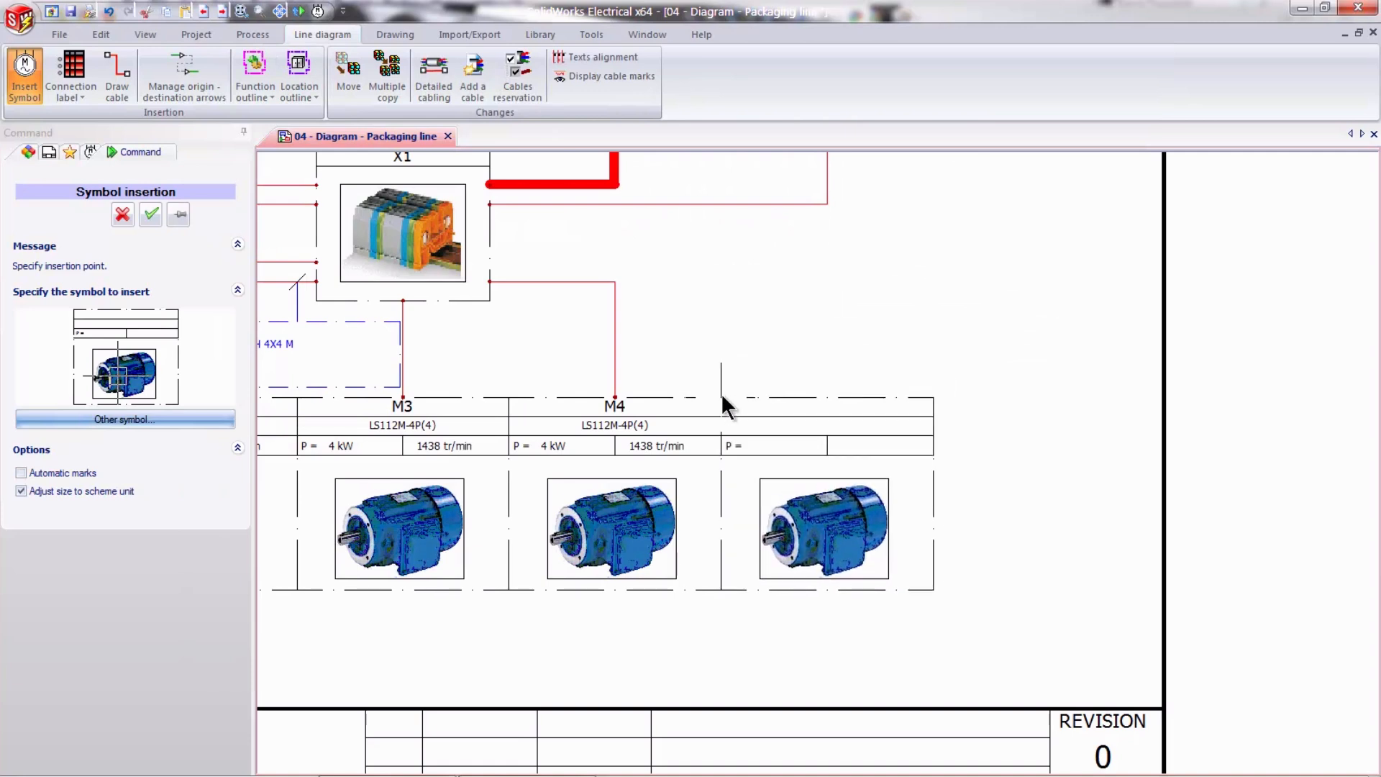
left_click(722, 394)
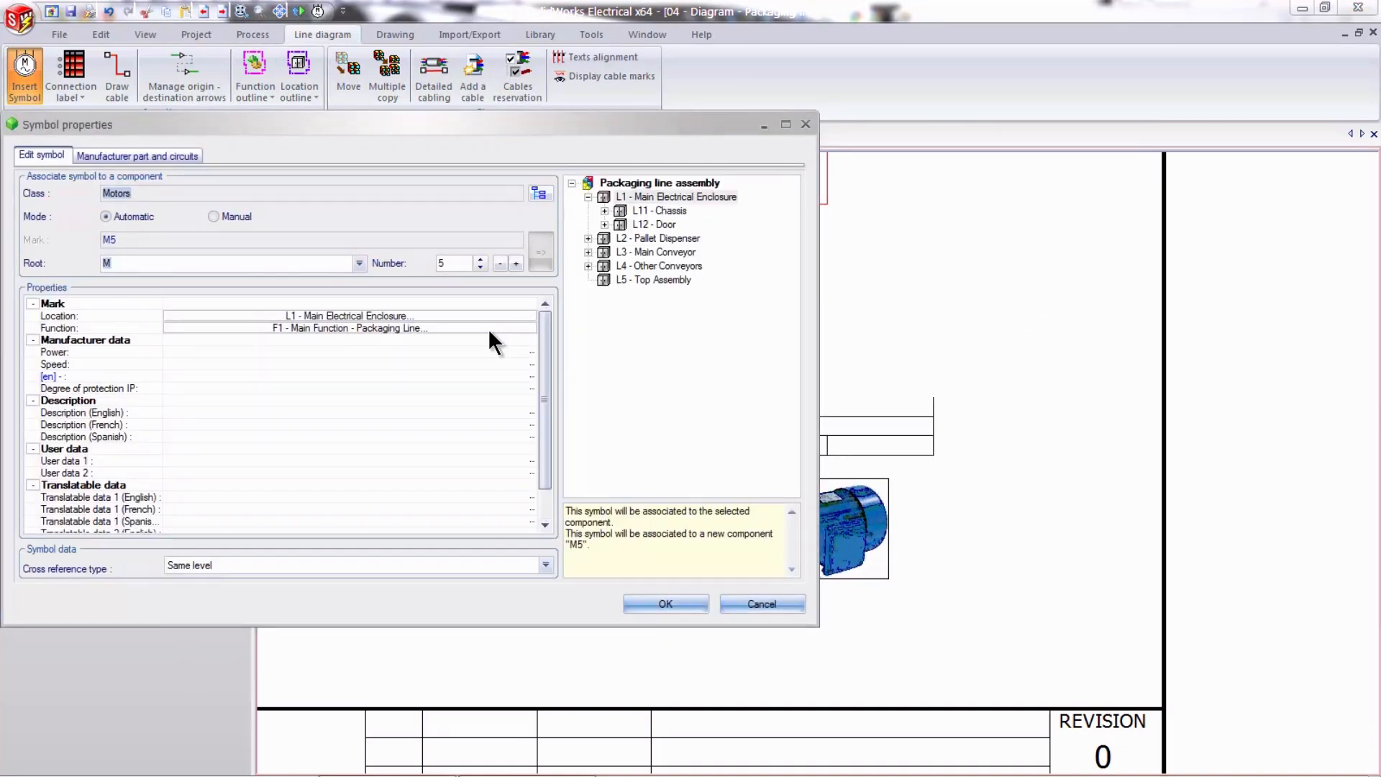
- Give the new motor symbol the English description "Motor" and assign it to location L4 - Other Conveyors
left_click(452, 262)
left_click(225, 413)
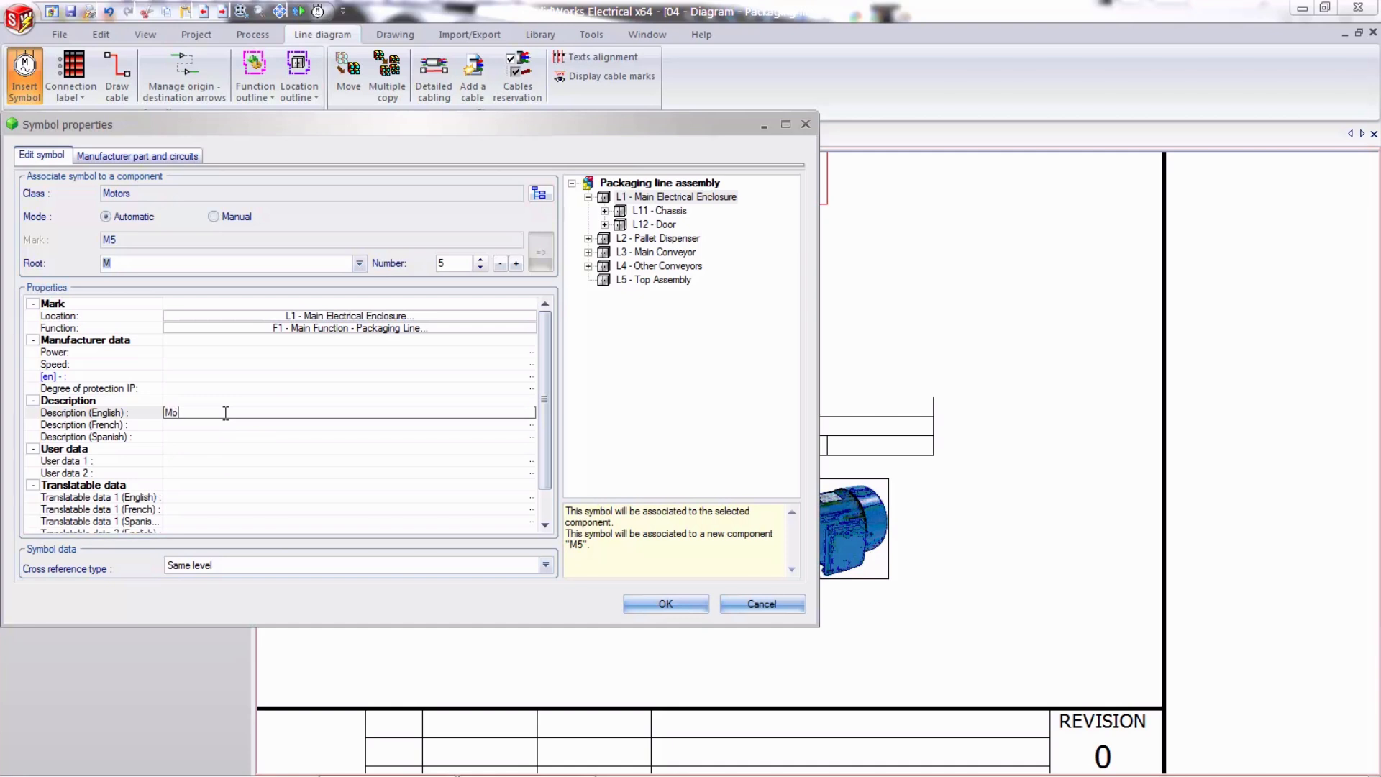
left_click(300, 315)
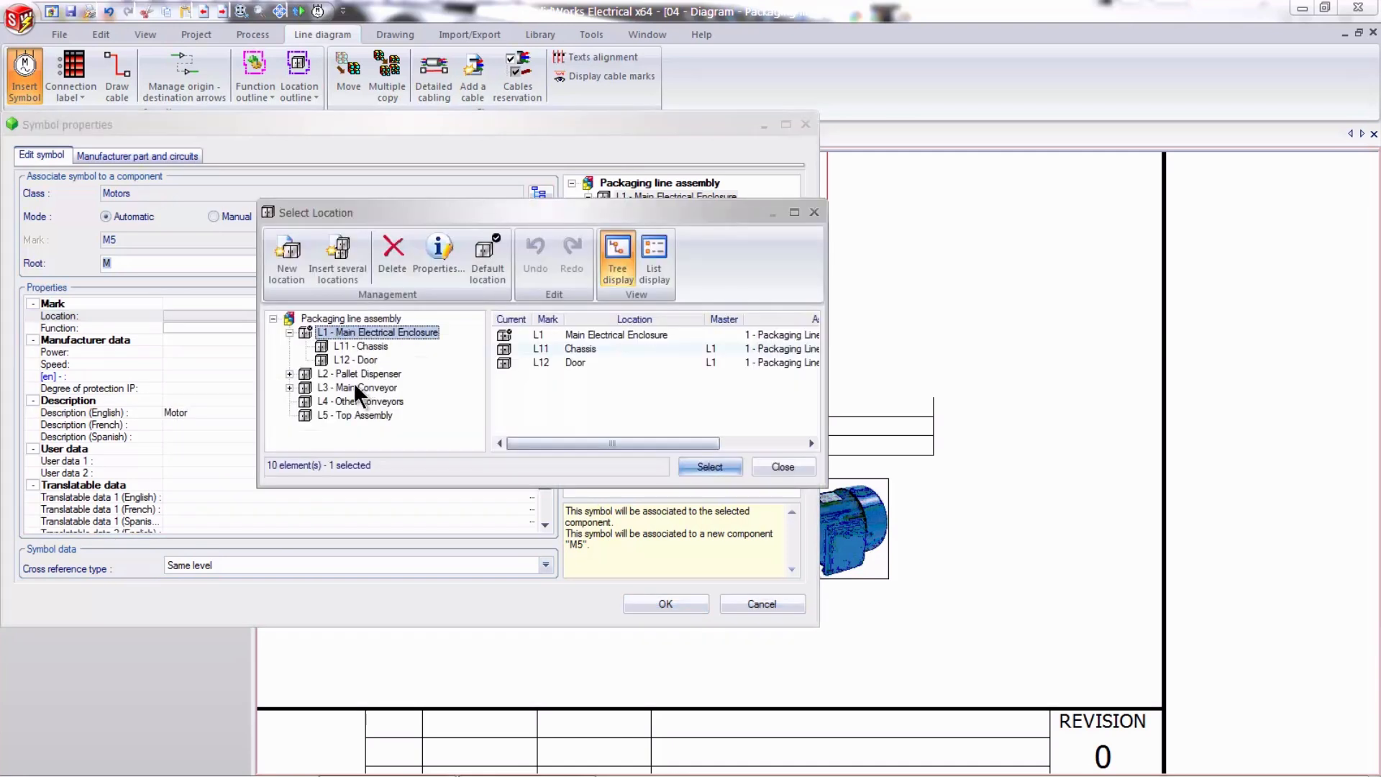
left_click(361, 401)
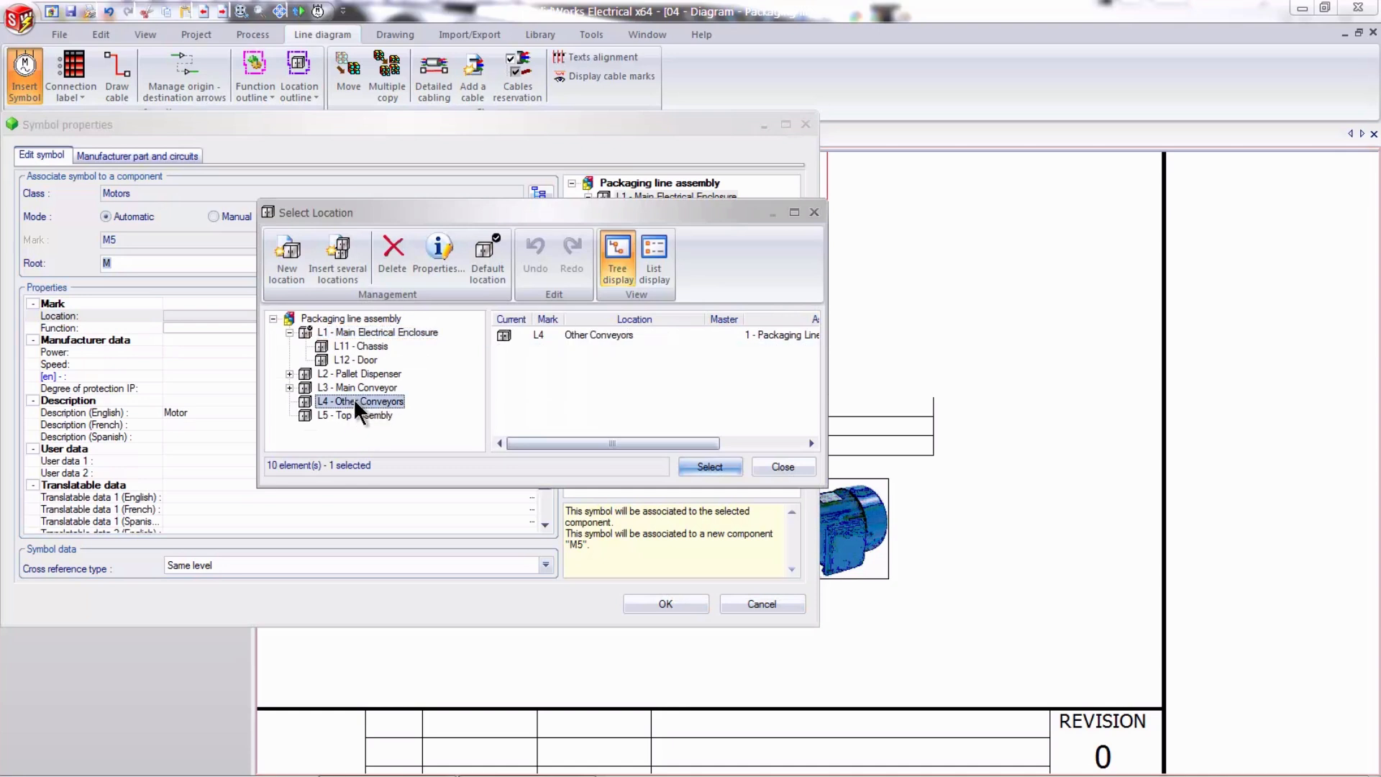
double_click(354, 399)
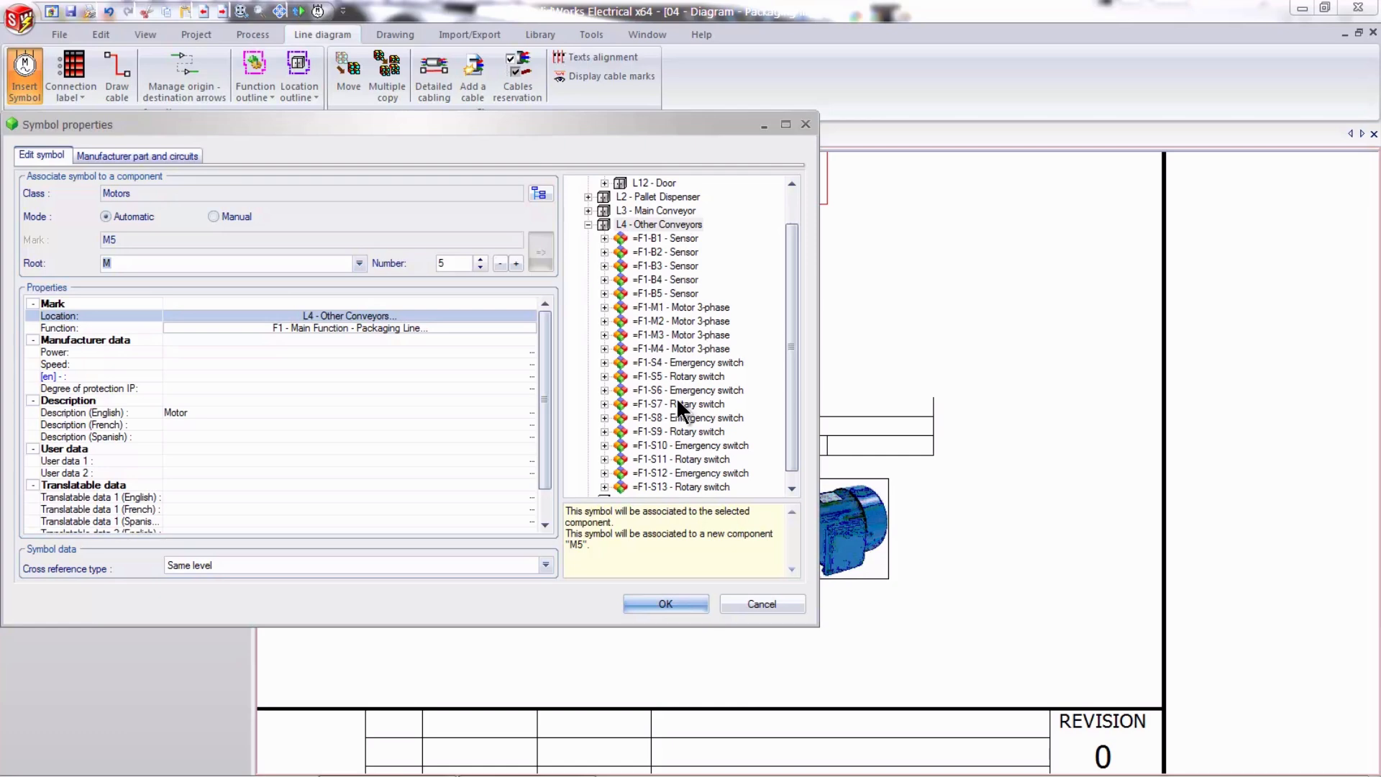
left_click(657, 603)
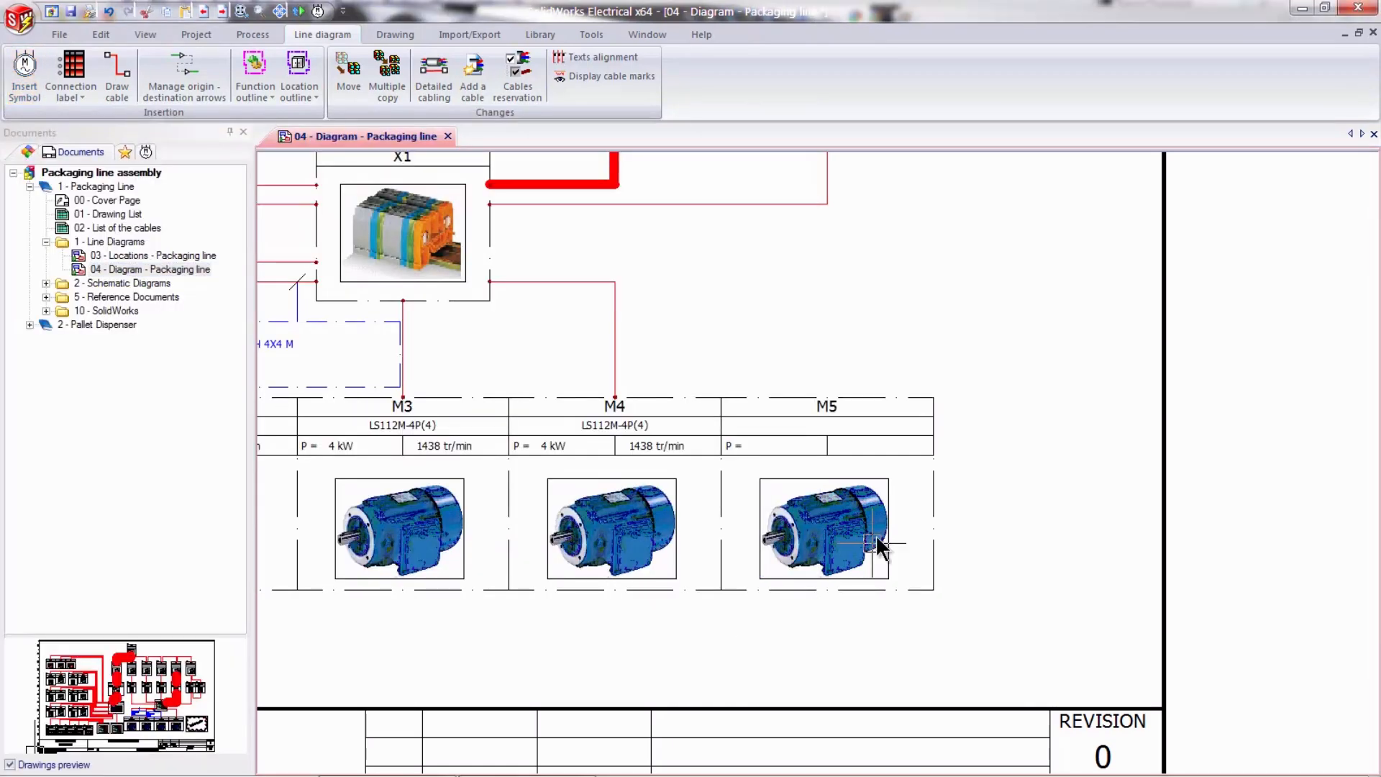
- Draw a cable from motor M5 to terminal strip X1, between its two existing cable connections on the same side
left_click(117, 85)
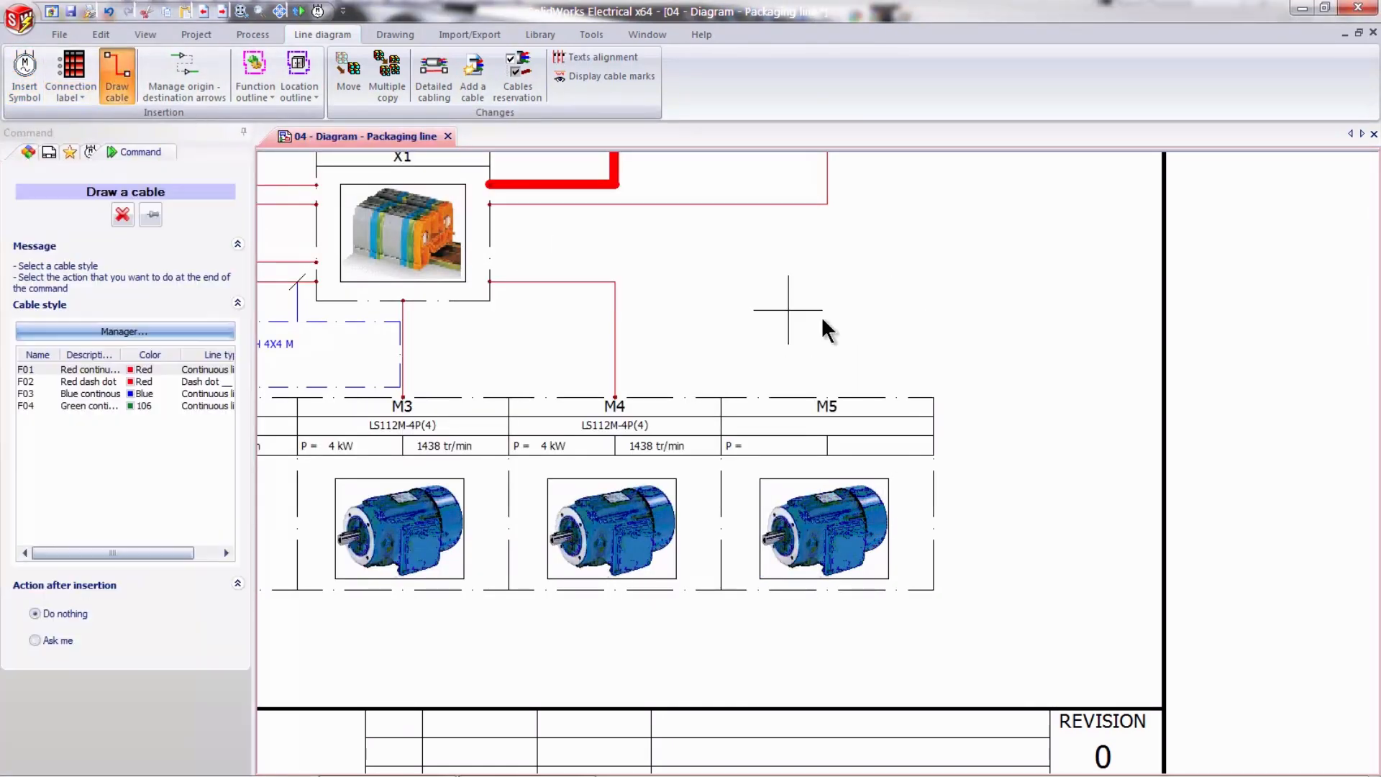
left_click(827, 400)
left_click(794, 236)
left_click(489, 233)
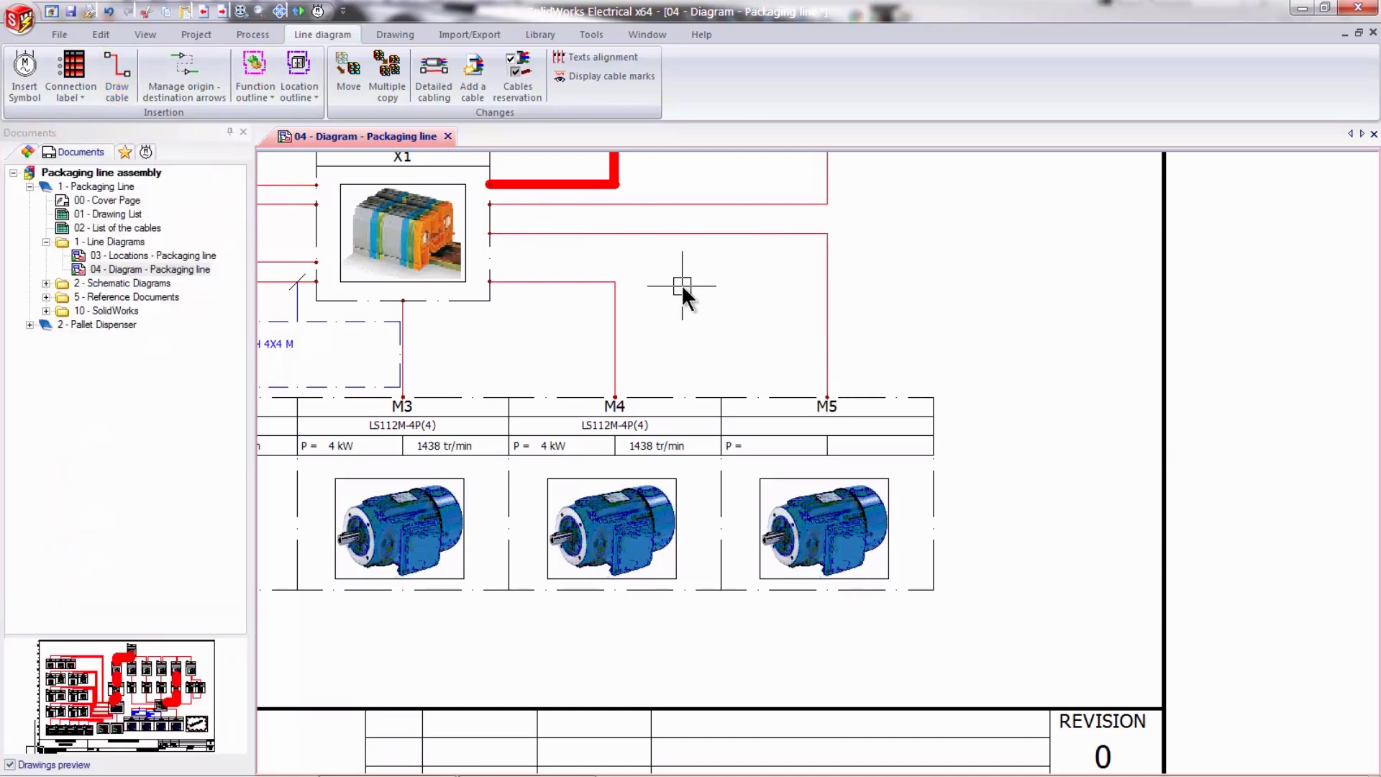
- Open drawing 05 - Power - Packaging Line from the schematic diagrams of the Packaging Line book
scroll(685, 289, "down", 3)
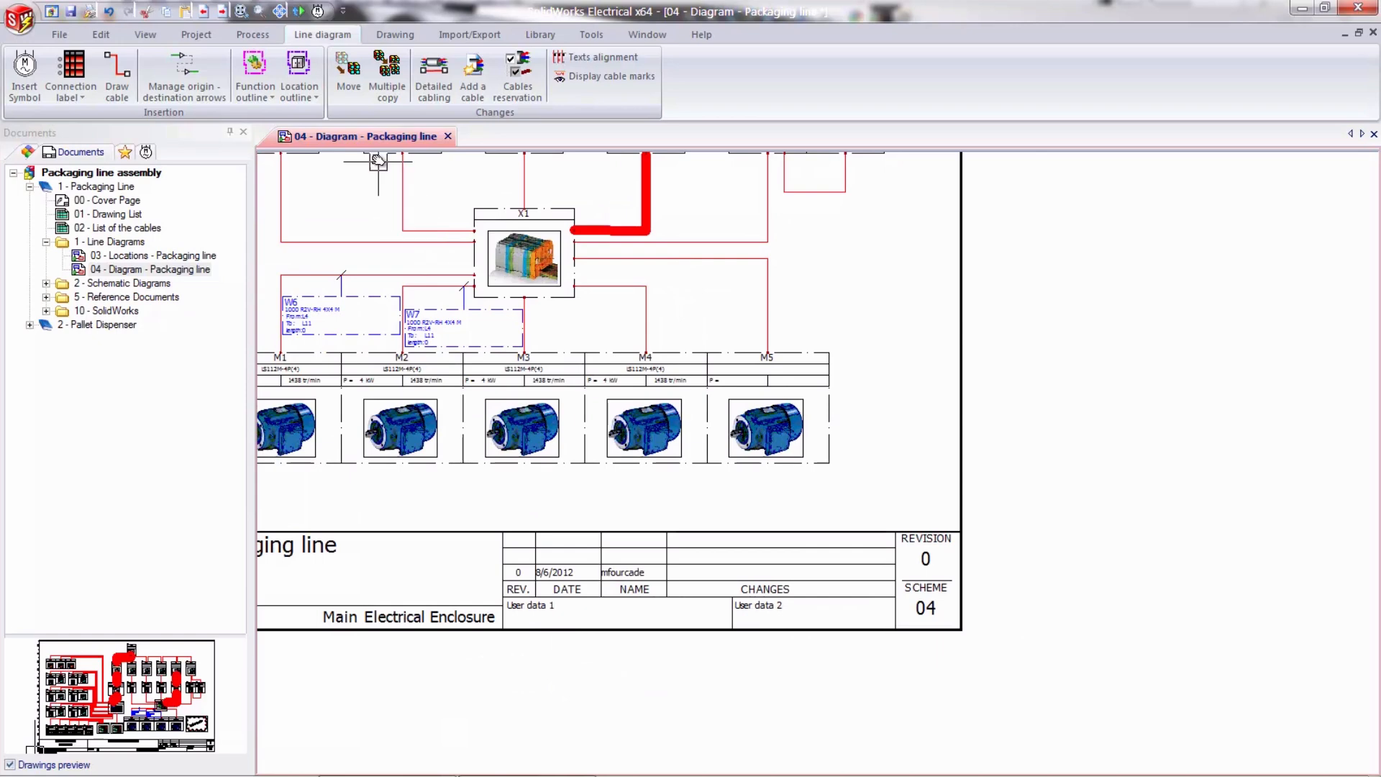
double_click(121, 284)
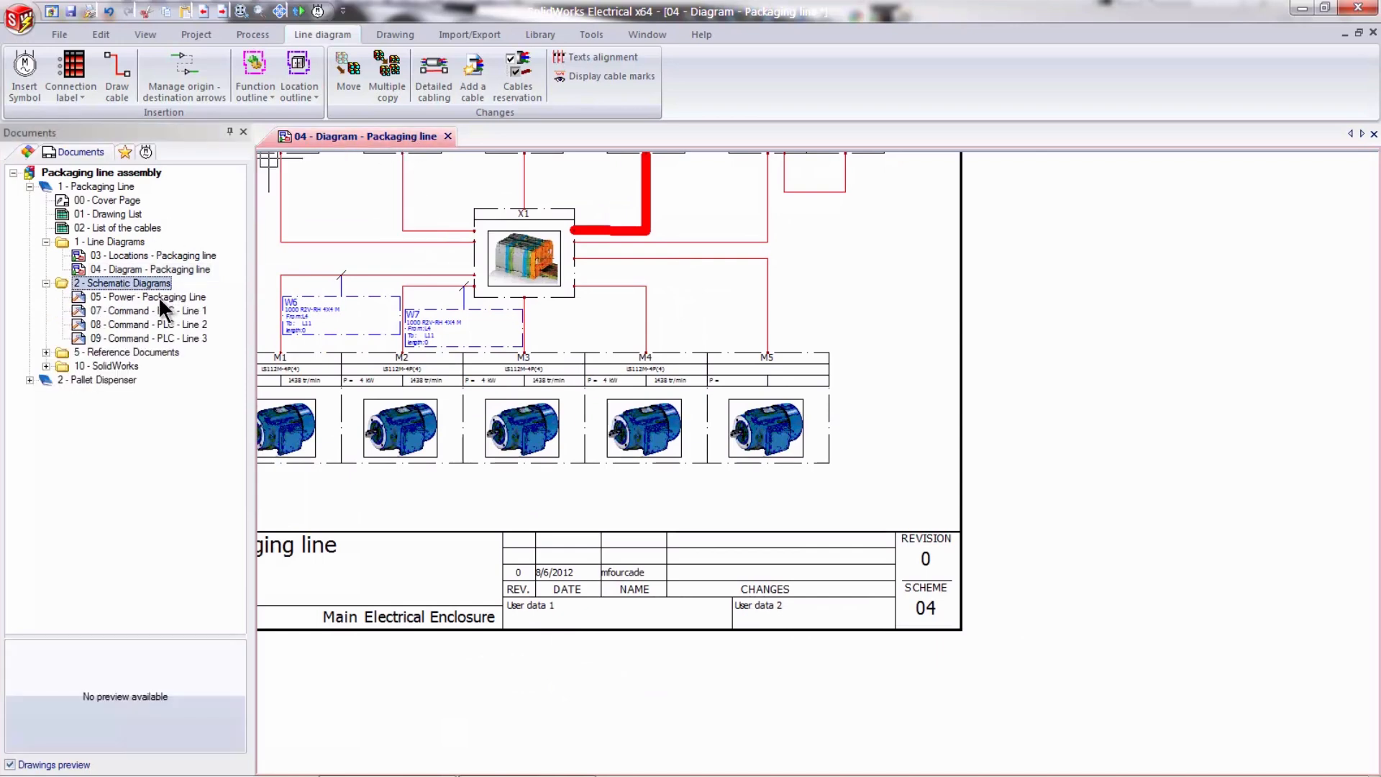
double_click(161, 296)
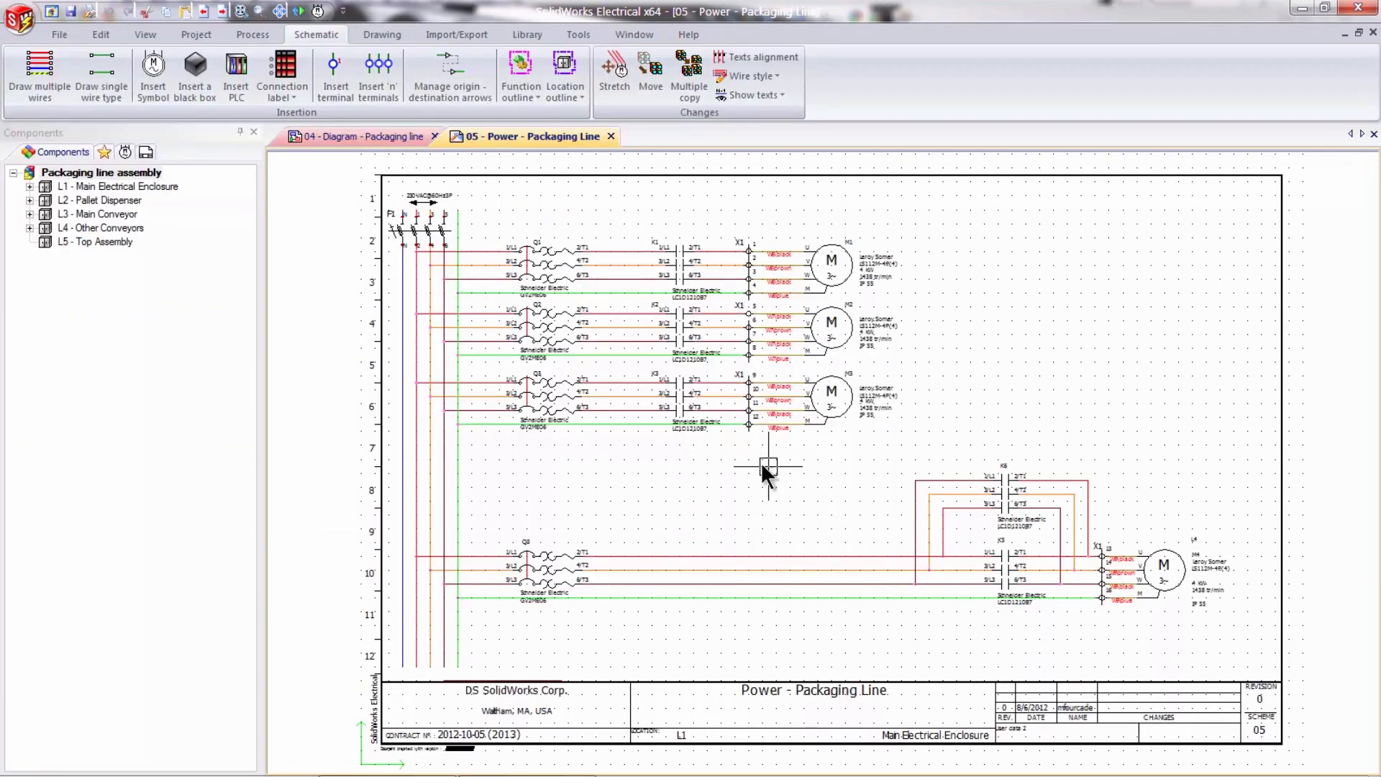
- Examine the motor M3 power circuit, from its supply lines through Q3, K3 and X1 to the motor
scroll(728, 458, "up", 4)
scroll(725, 458, "up", 1)
middle_click_drag(875, 462, 836, 628)
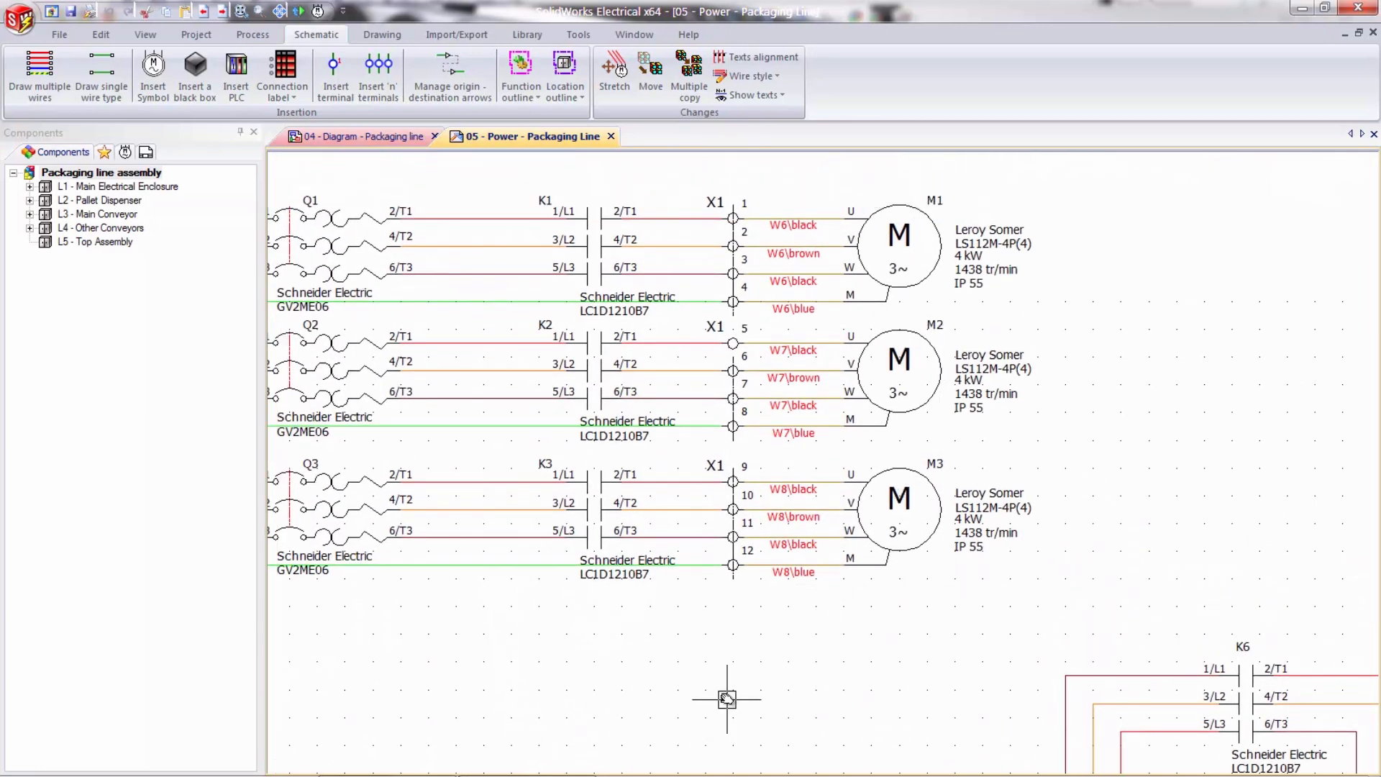
middle_click_drag(703, 641, 983, 517)
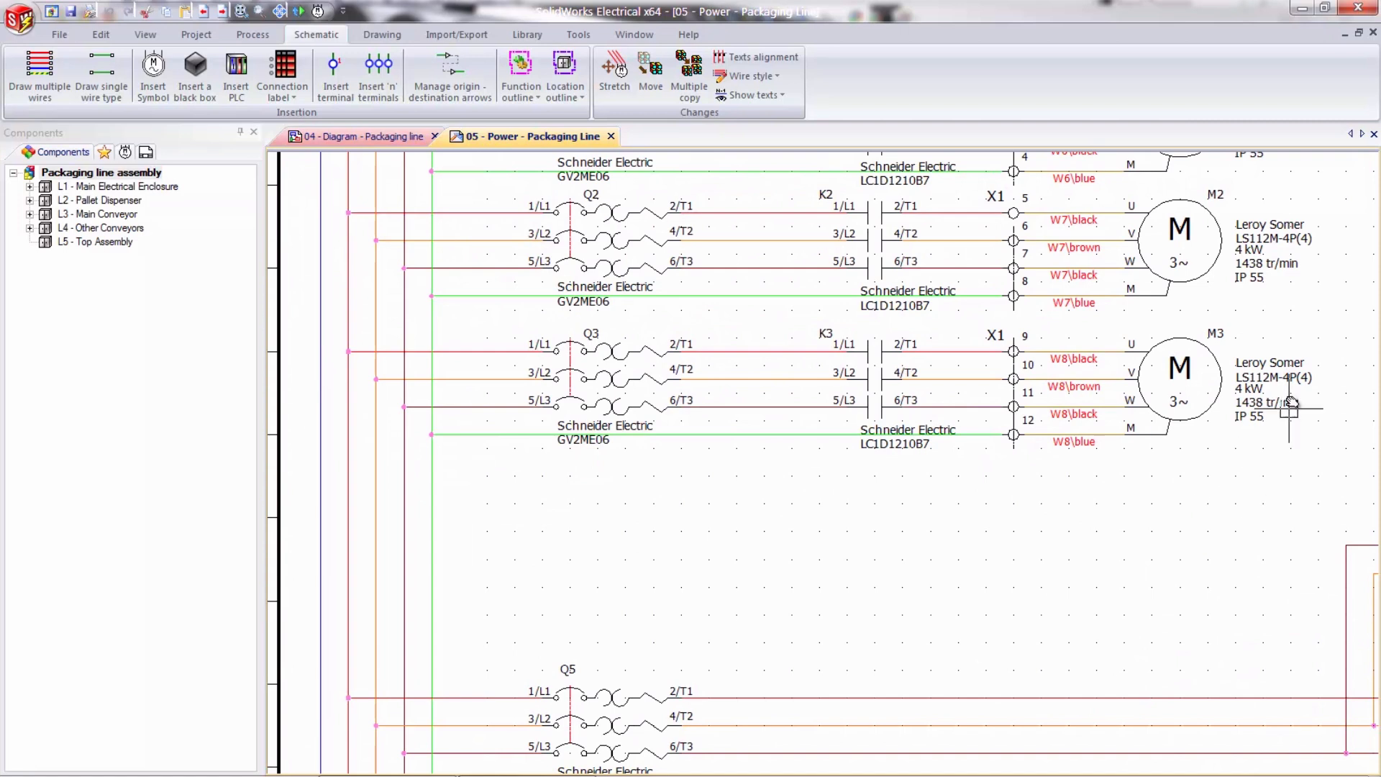
left_click_drag(1278, 474, 496, 329)
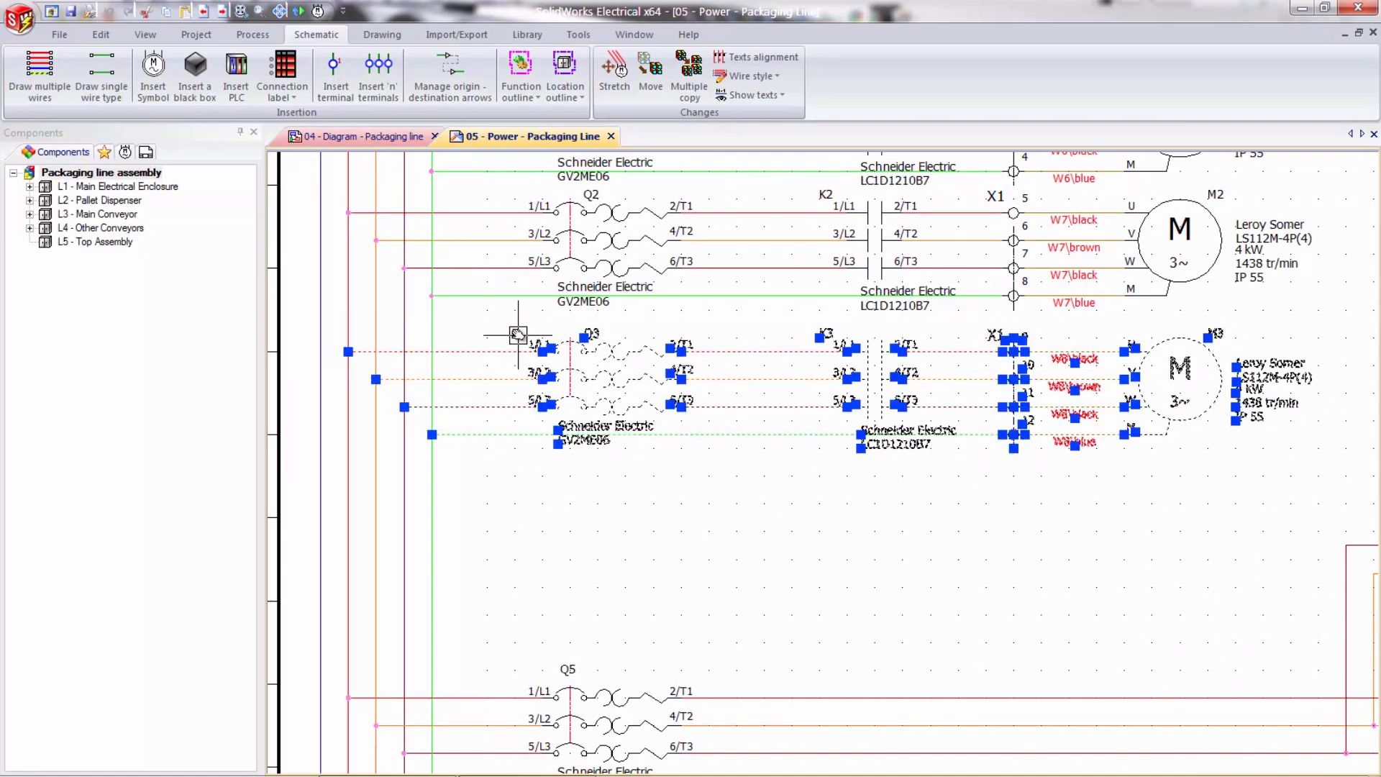
key("Escape")
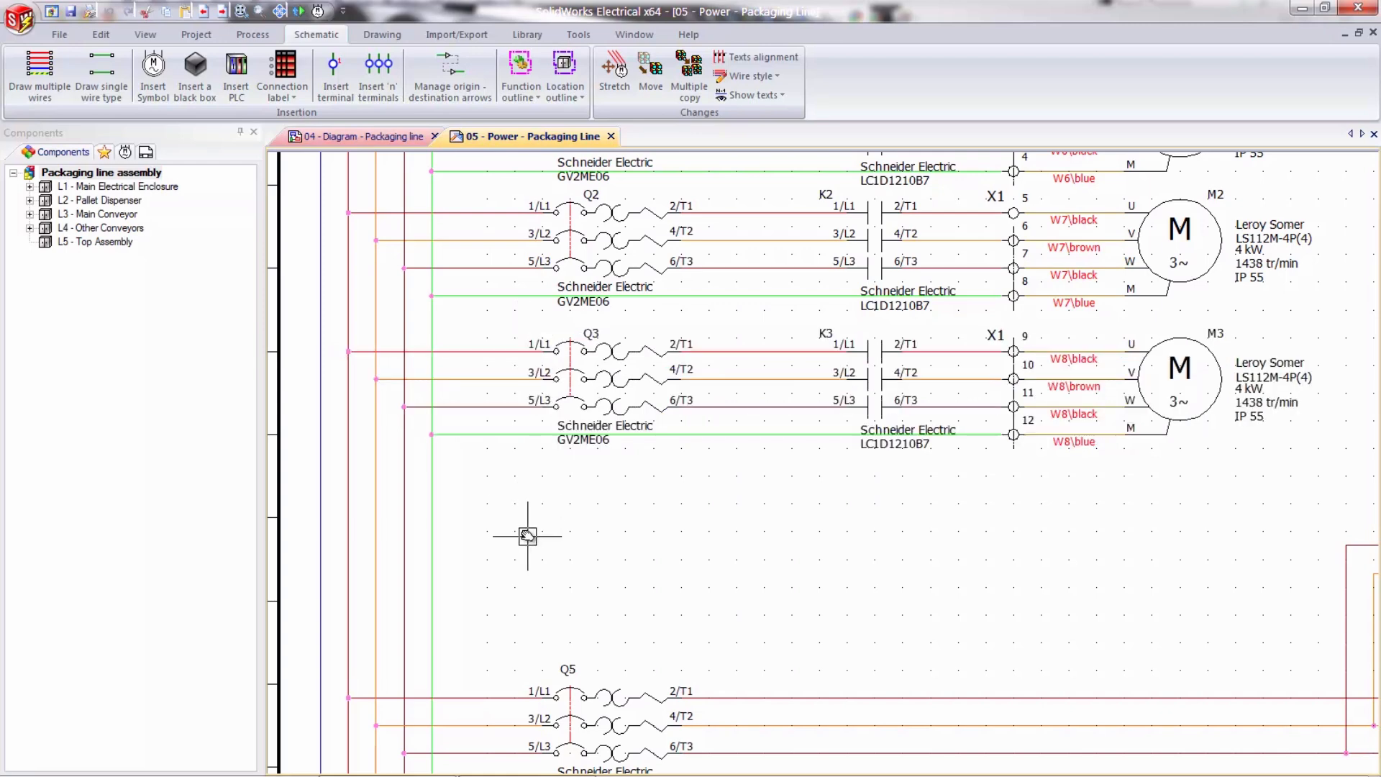
middle_click_drag(607, 530, 654, 517)
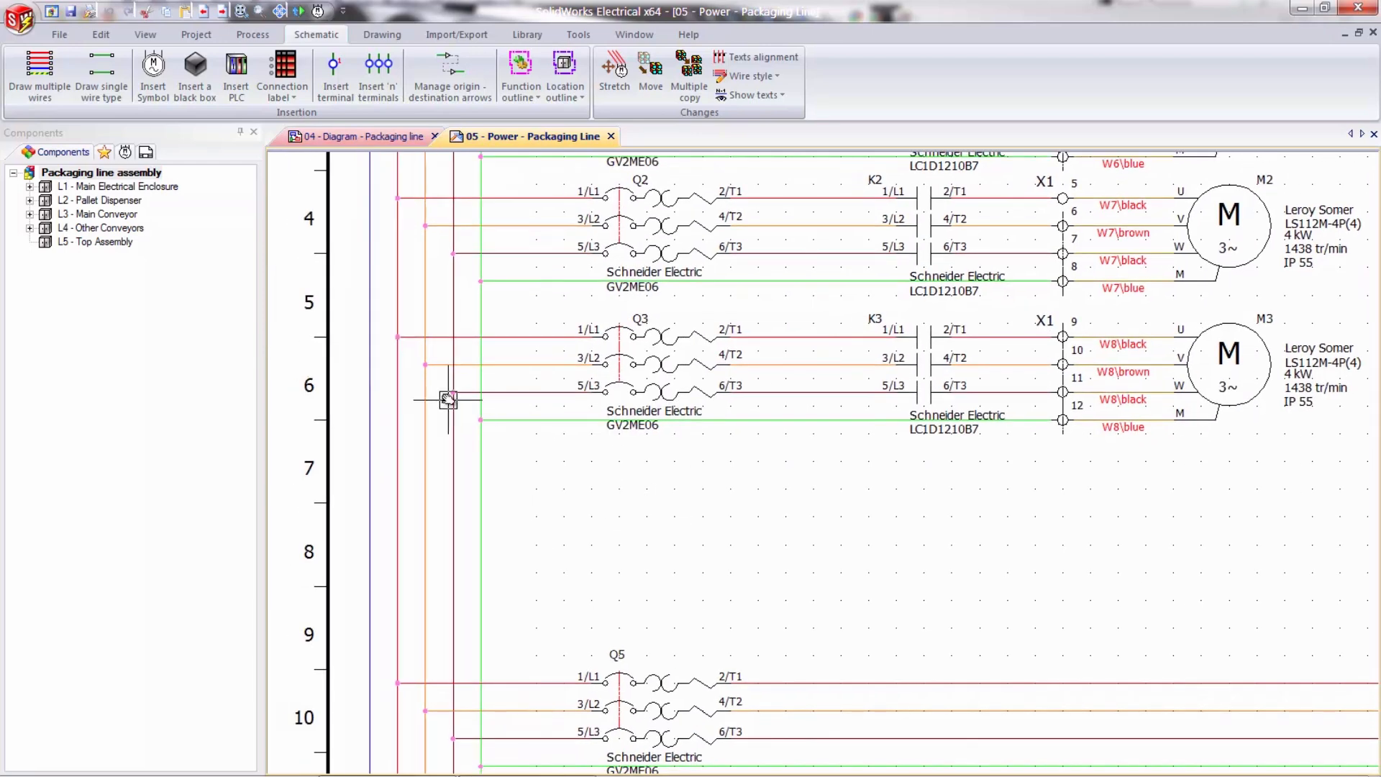
middle_click_drag(854, 499, 827, 500)
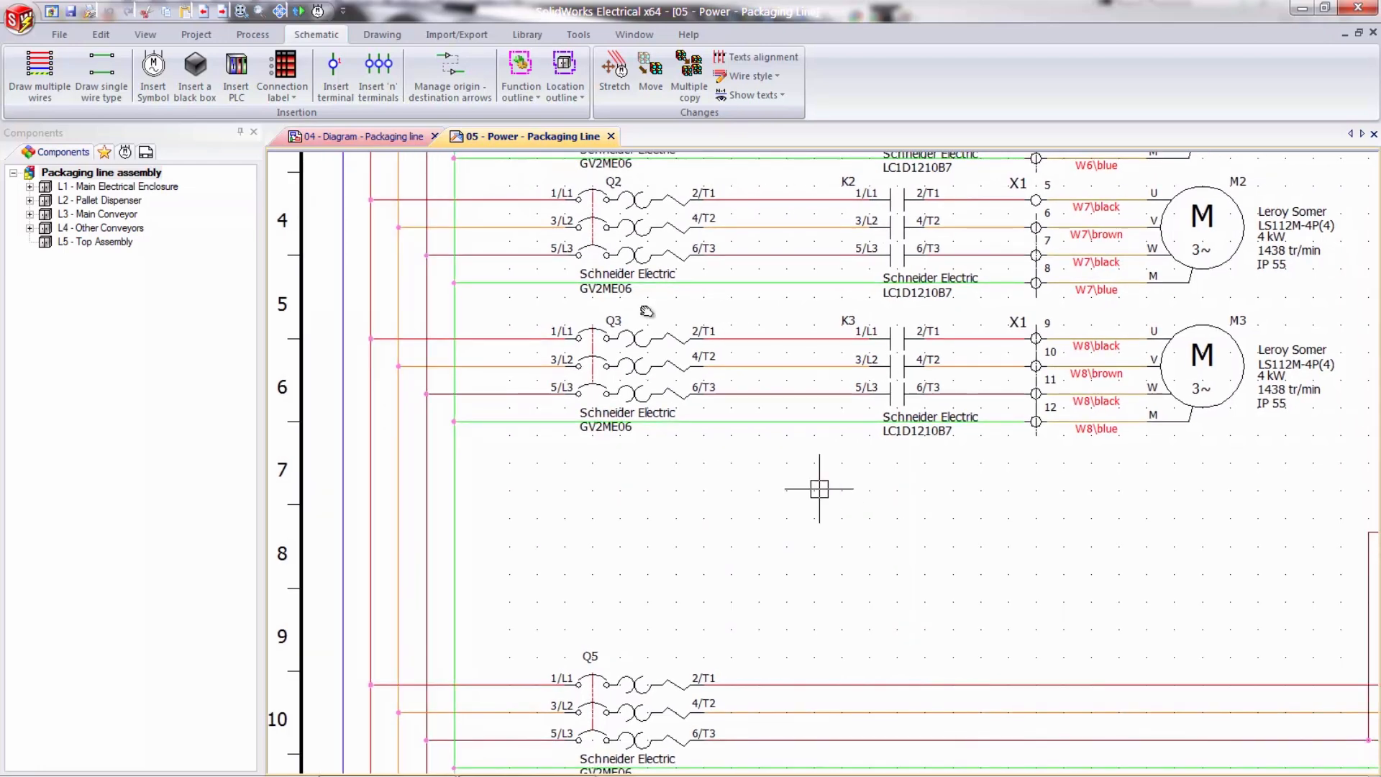
- Draw the three phase wires and protection wire from the supply lines between the Q3 and Q5 circuits, using style N L1 L2 L3 - Each phase with a color
left_click(93, 82)
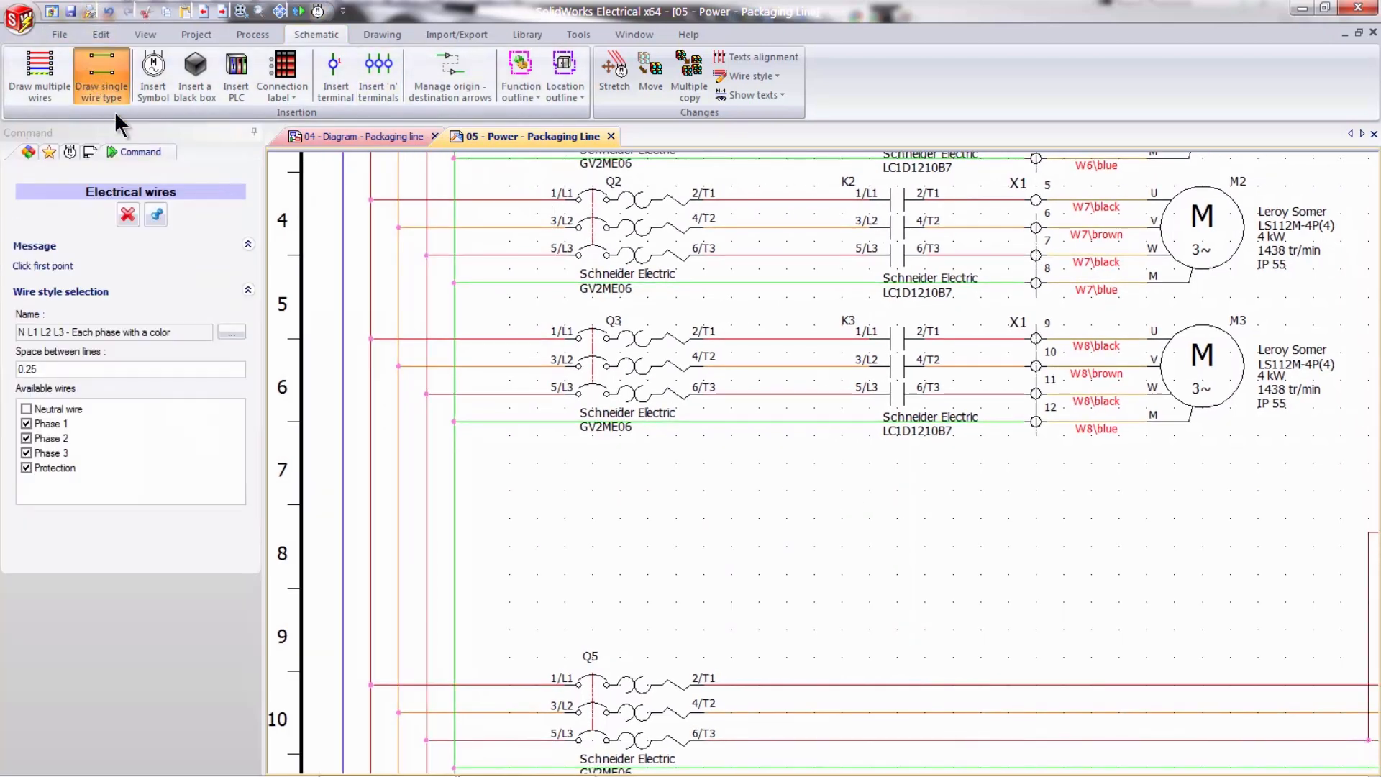
left_click(231, 333)
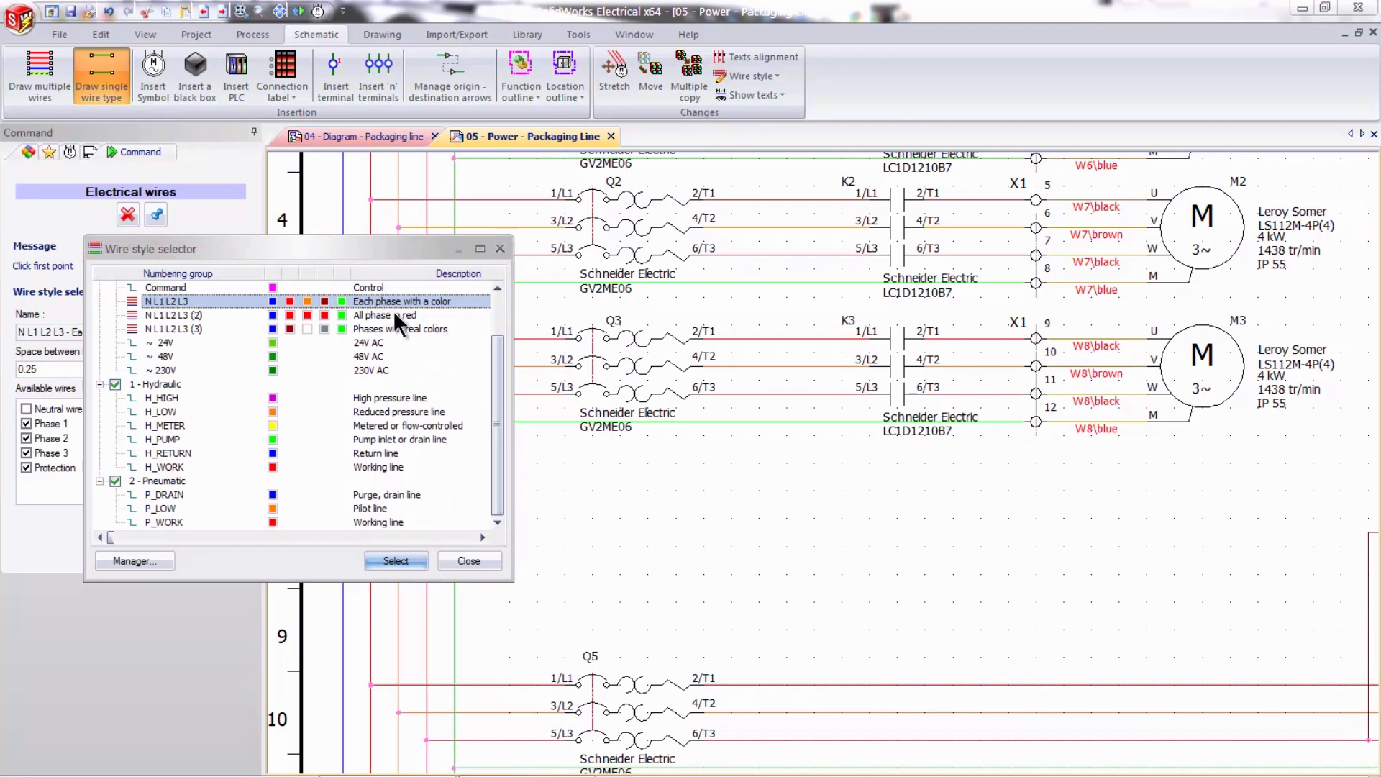
left_click(396, 560)
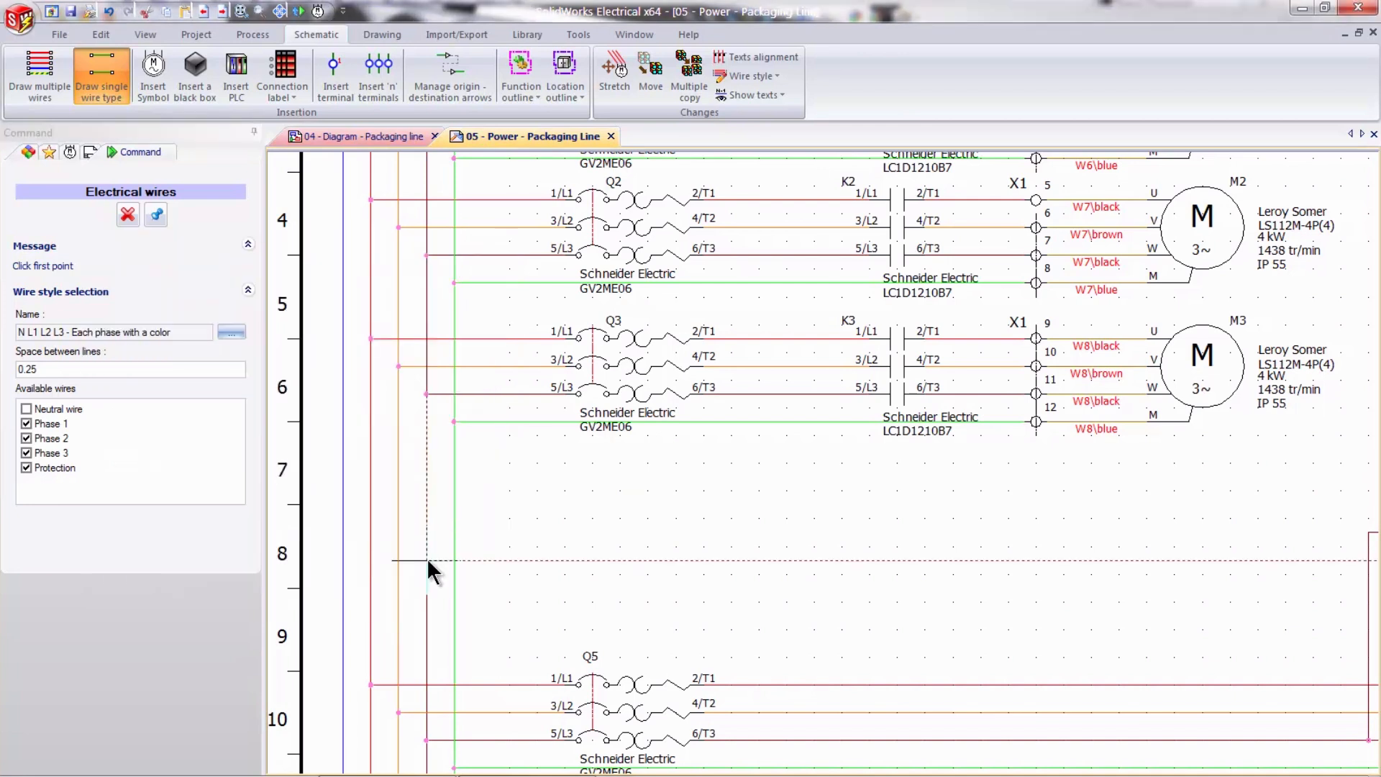
left_click(371, 505)
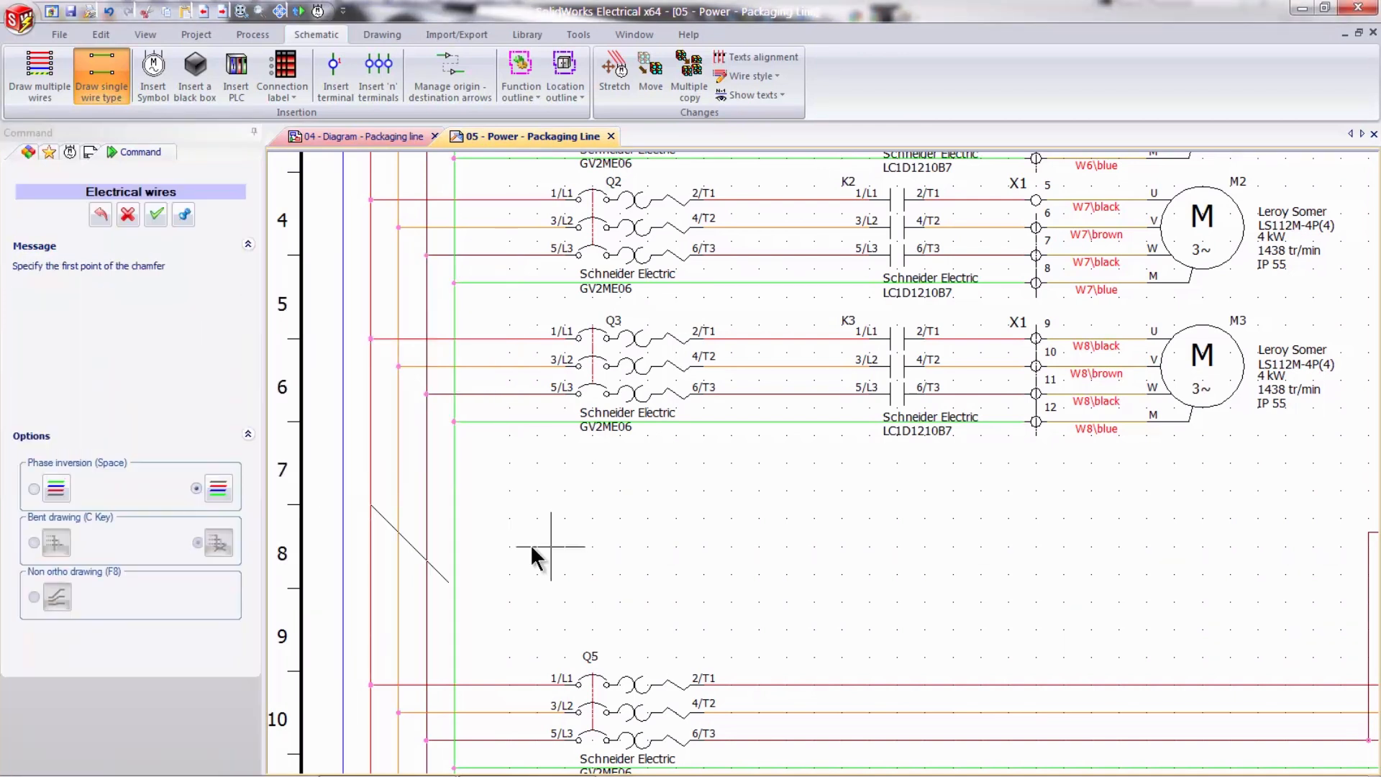
left_click(535, 558)
left_click(1147, 601)
key("space")
key("space")
key("Escape")
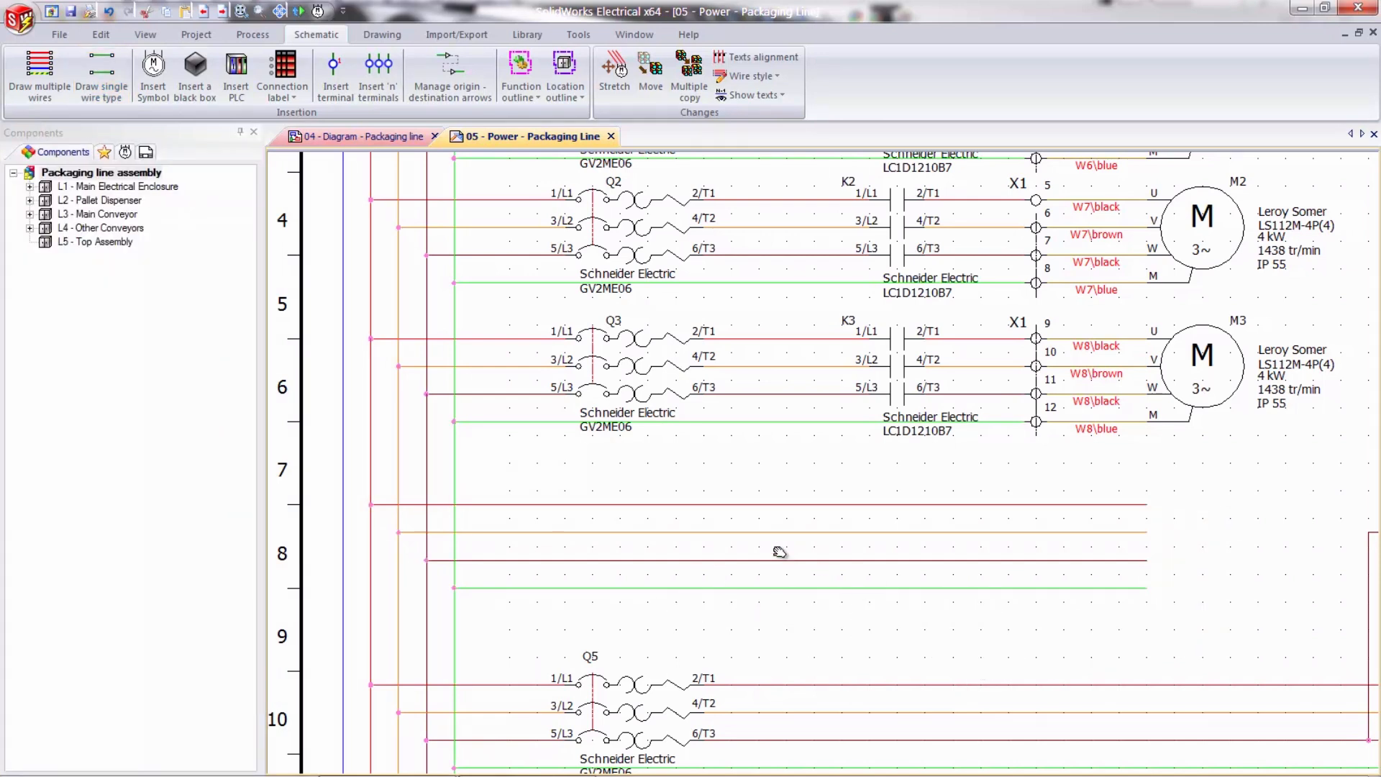
- Paste a copy of the new green protection wire just below the original
middle_click_drag(799, 586, 735, 515)
left_click(641, 489)
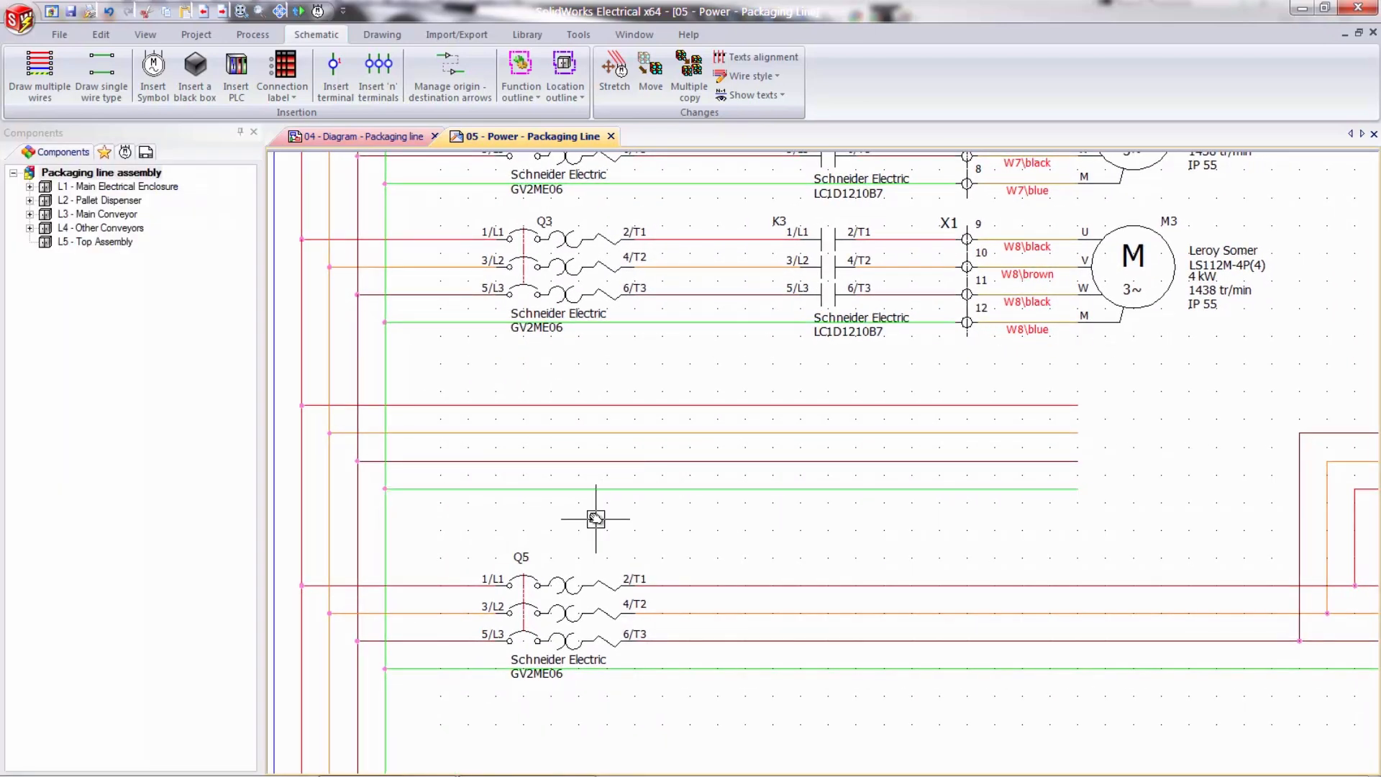
key("ctrl+c")
key("ctrl+v")
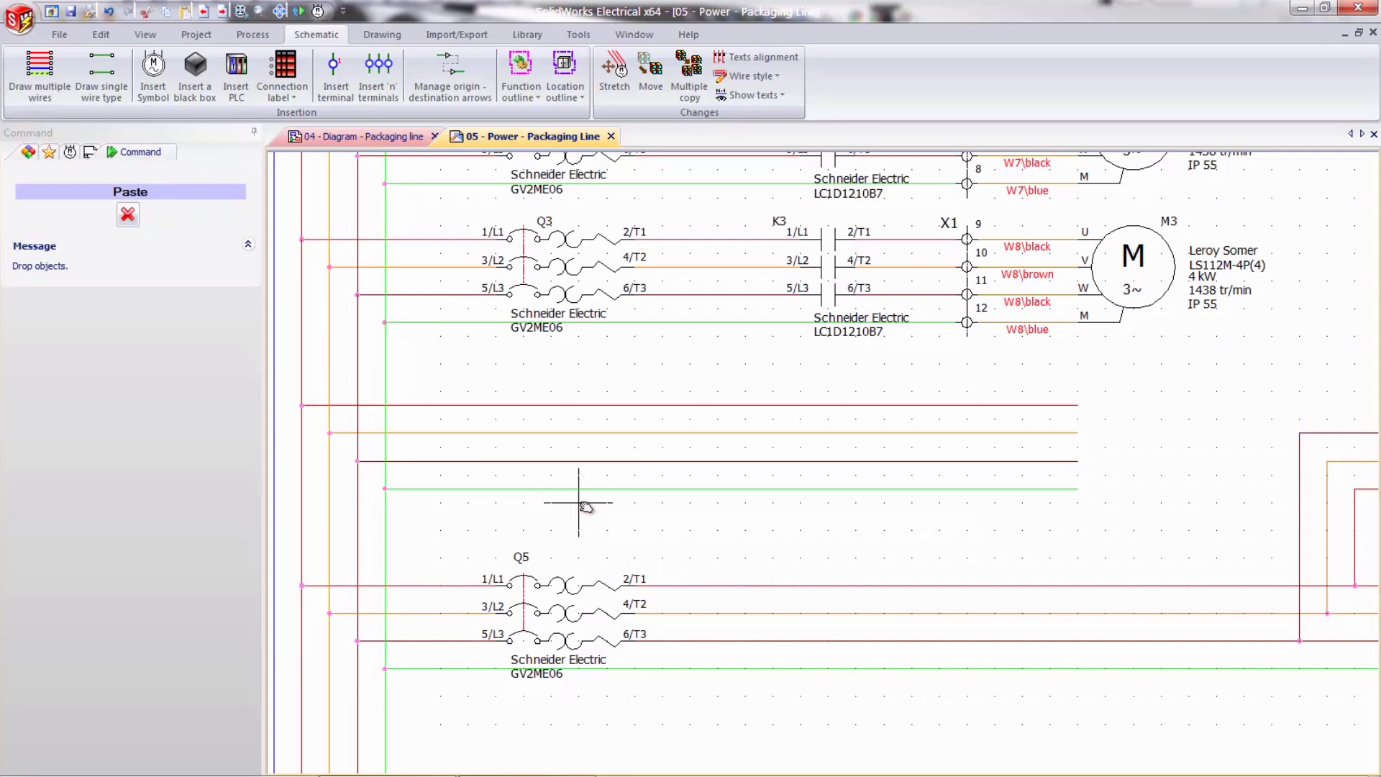
left_click(605, 517)
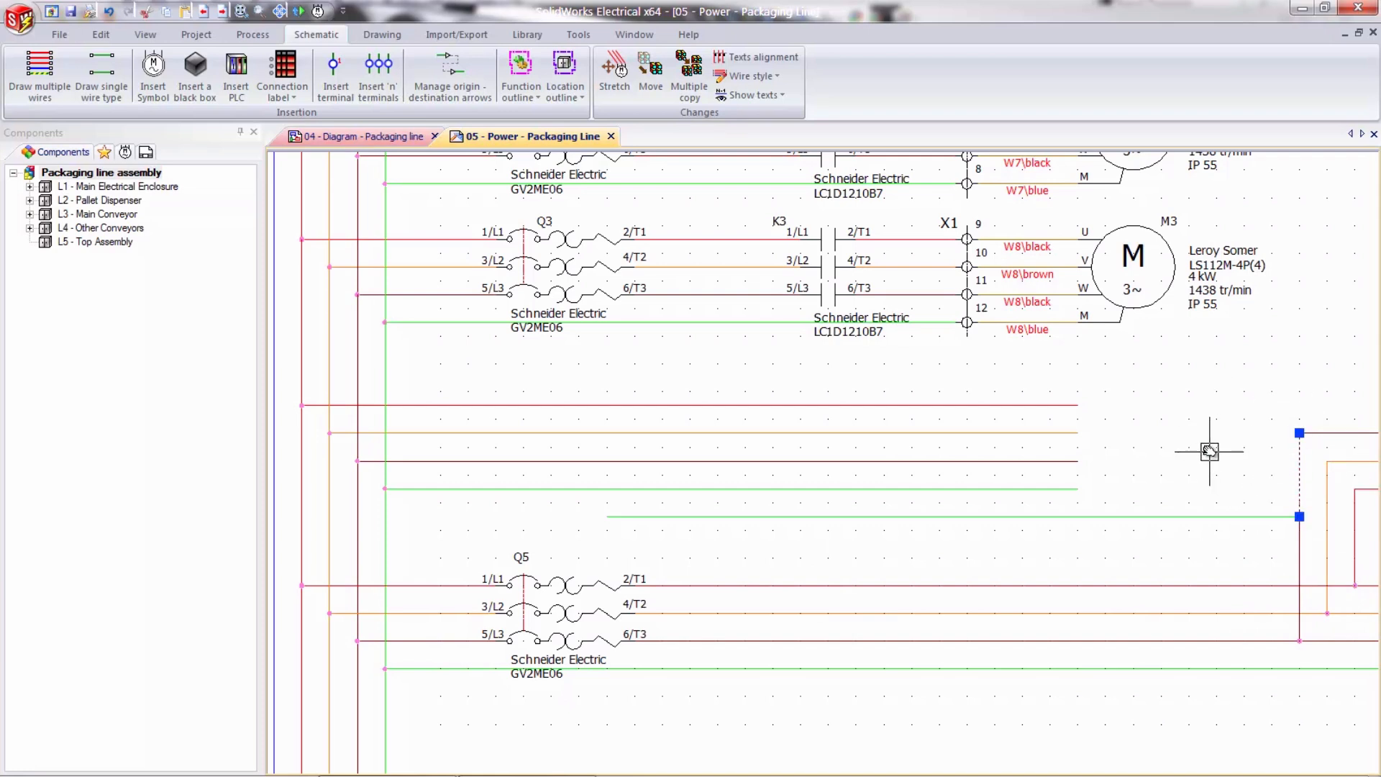
- Stretch both ends of the copied green wire onto the original protection wire so the two merge
left_click(666, 516)
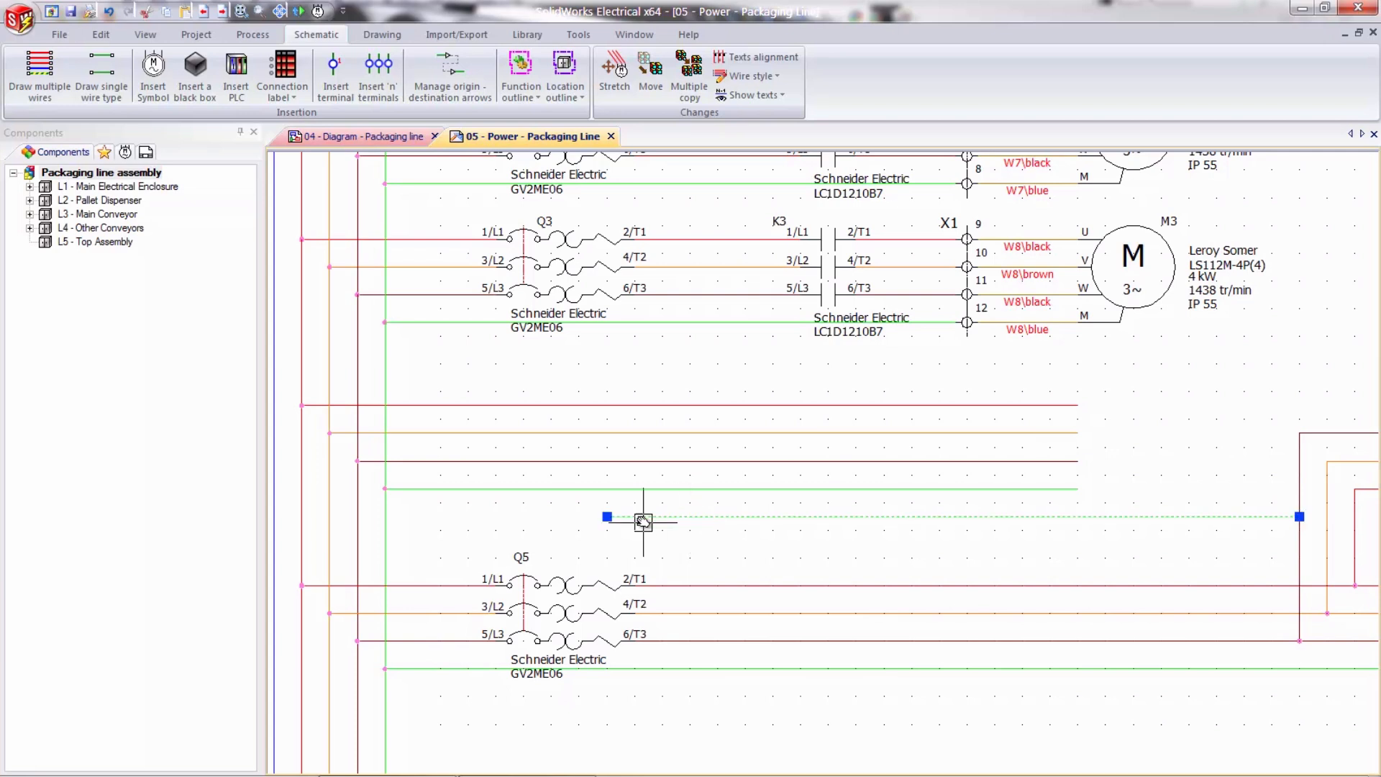
left_click_drag(606, 516, 703, 490)
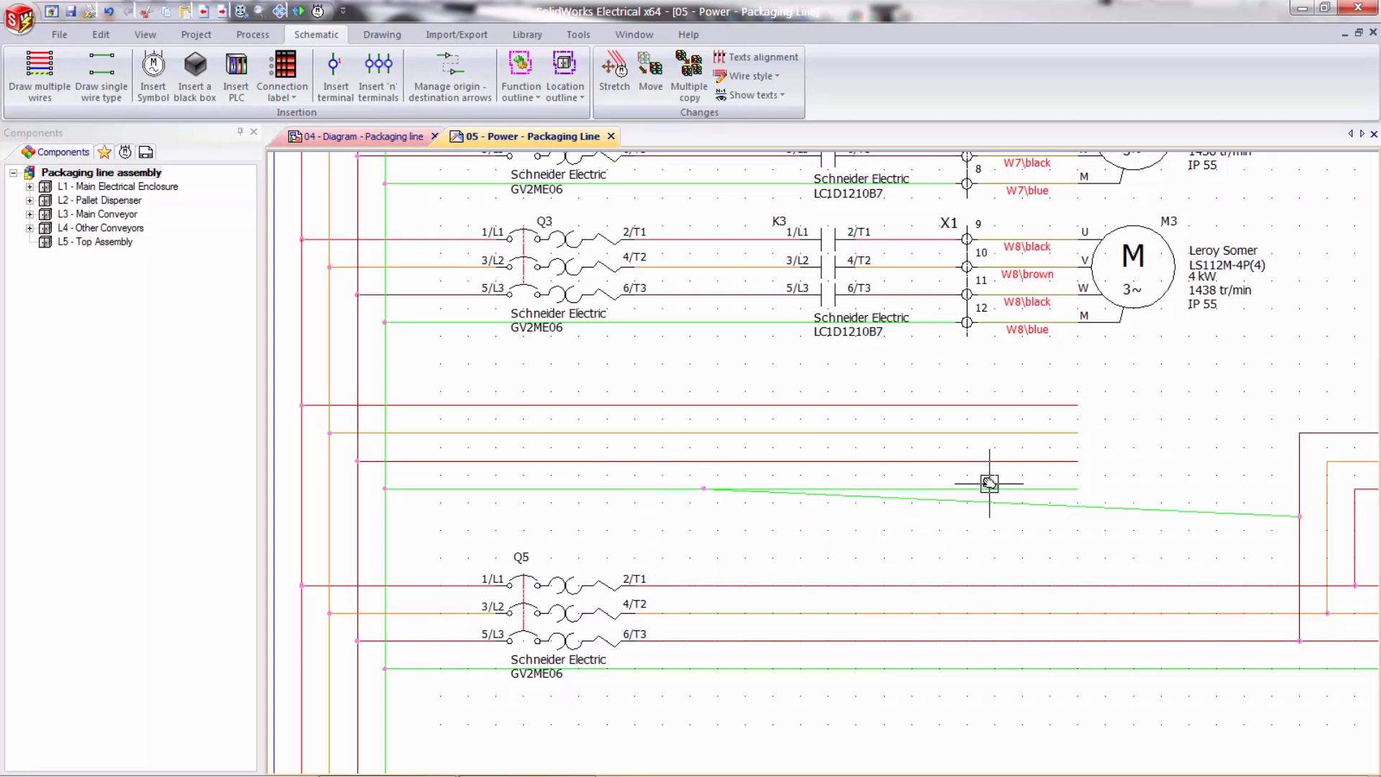
key("Escape")
left_click(1266, 515)
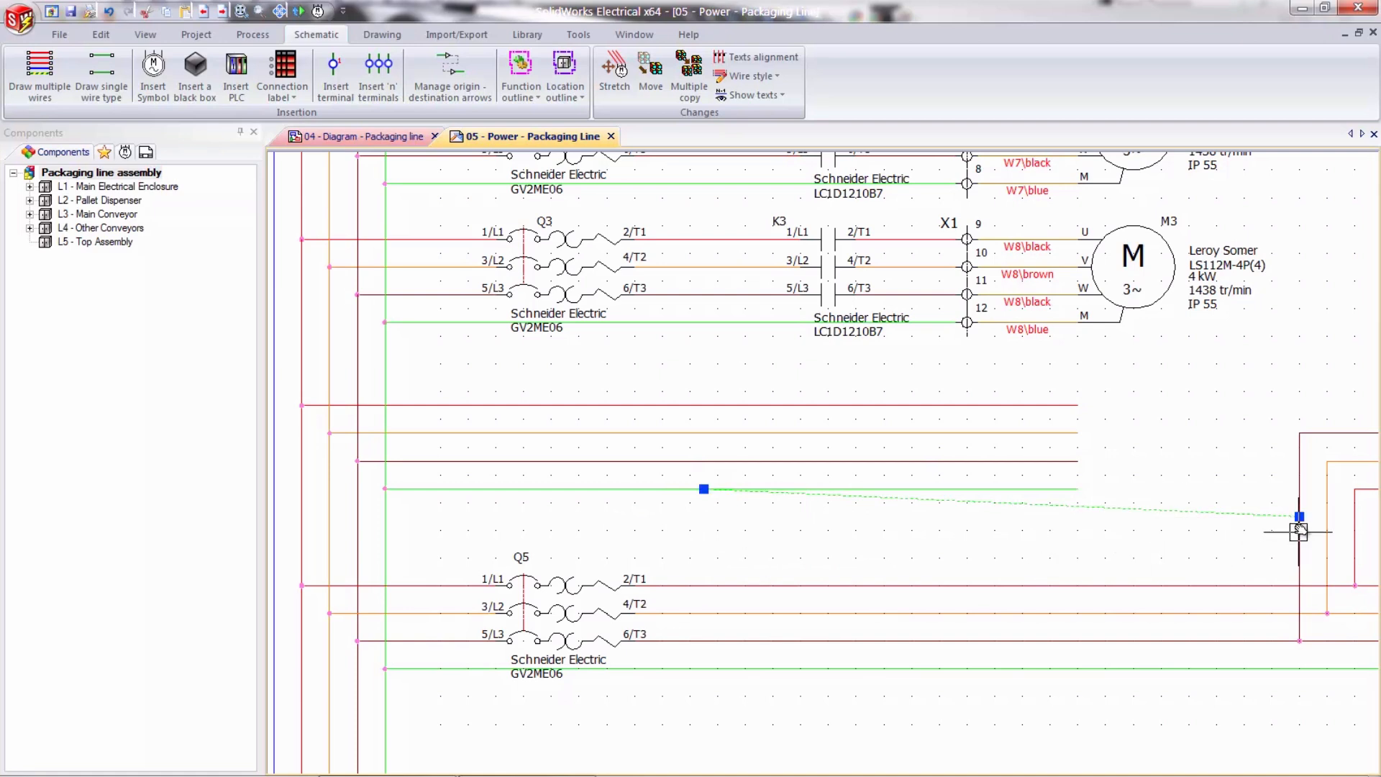
left_click_drag(1299, 516, 1035, 489)
left_click(916, 489)
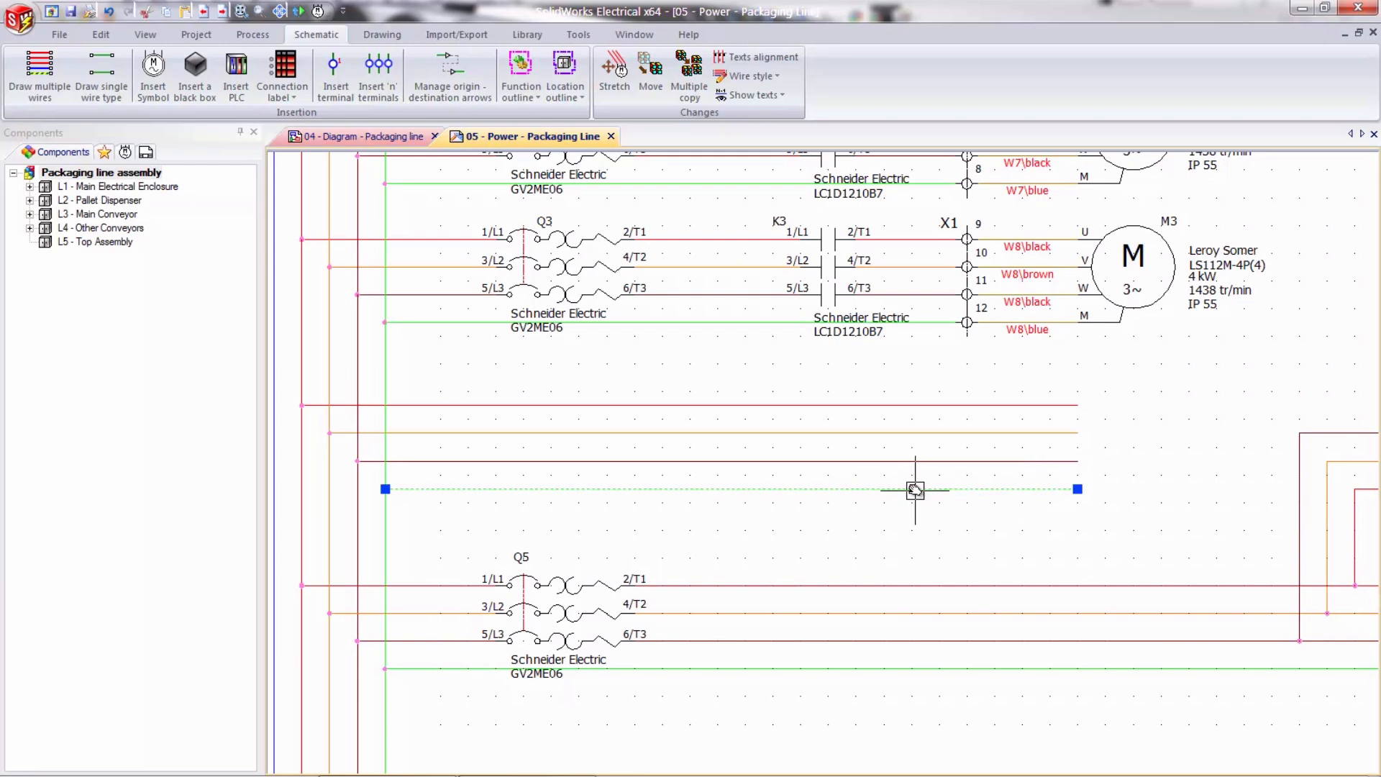
key("Escape")
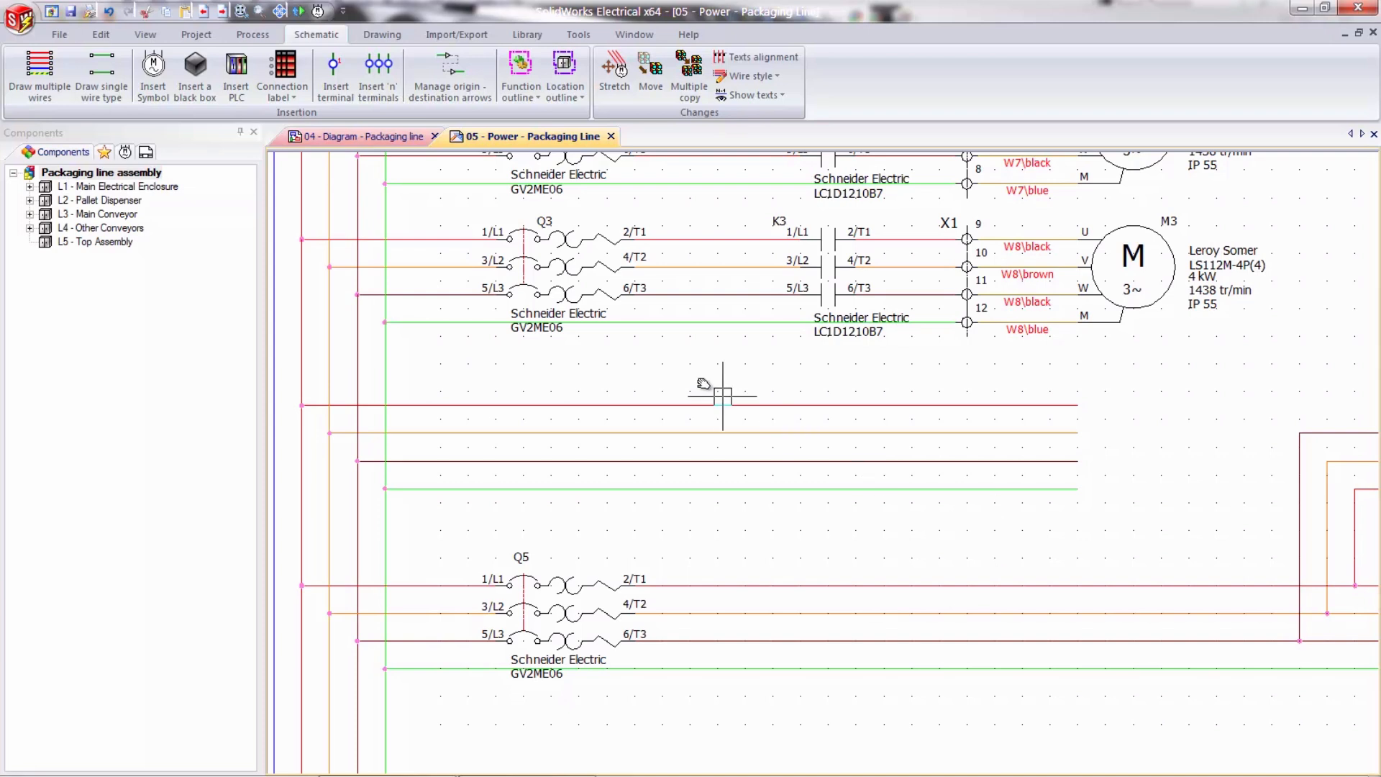
- Insert a three-phase motor symbol at the end of the new wires and associate it with existing component M5
left_click(153, 72)
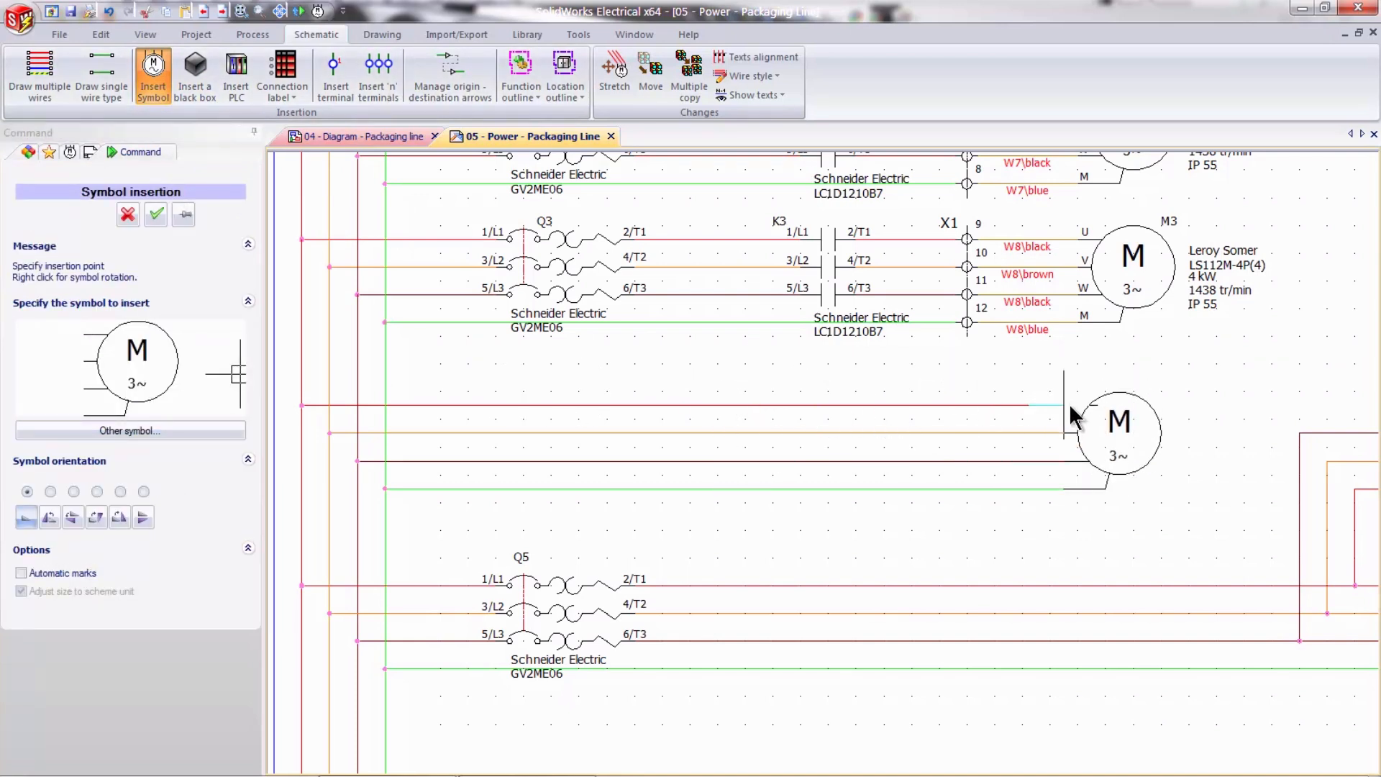
left_click(1069, 404)
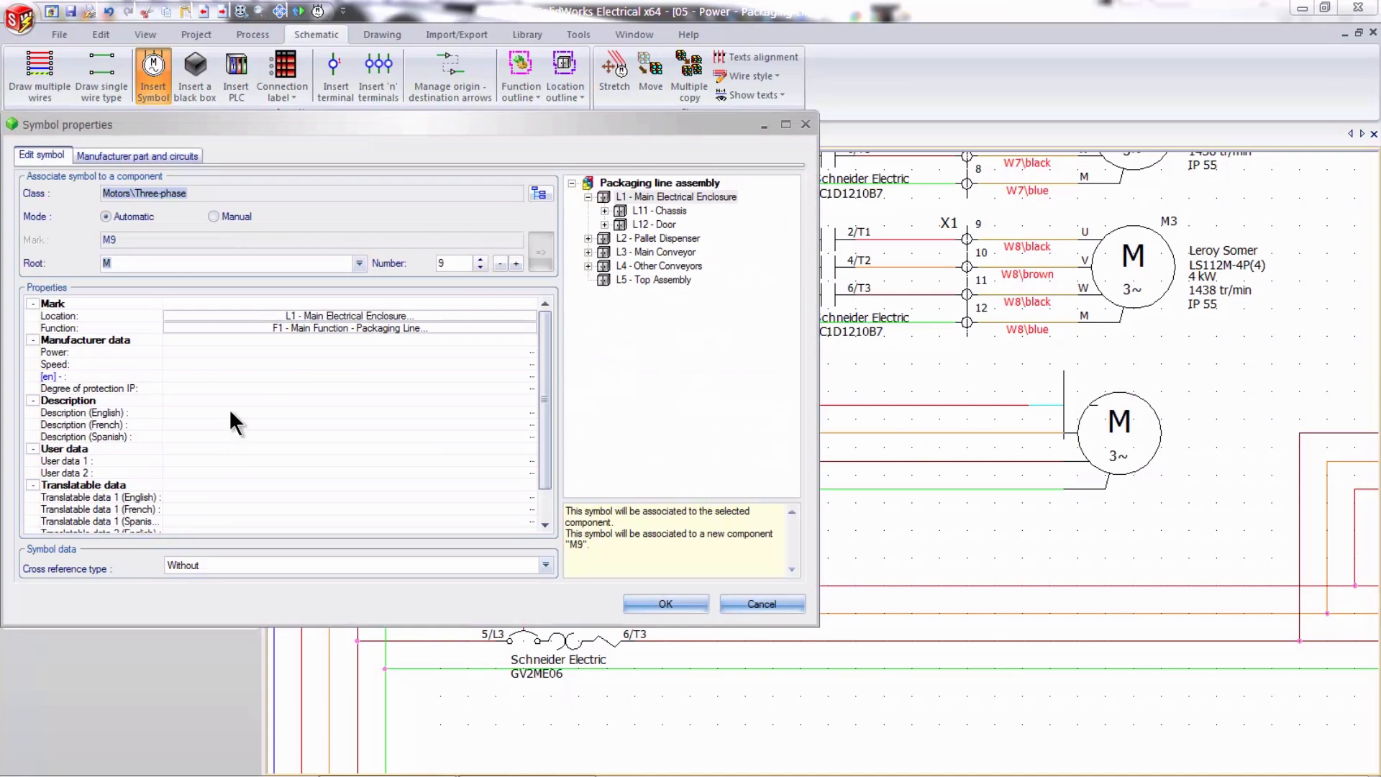
left_click_drag(463, 263, 425, 264)
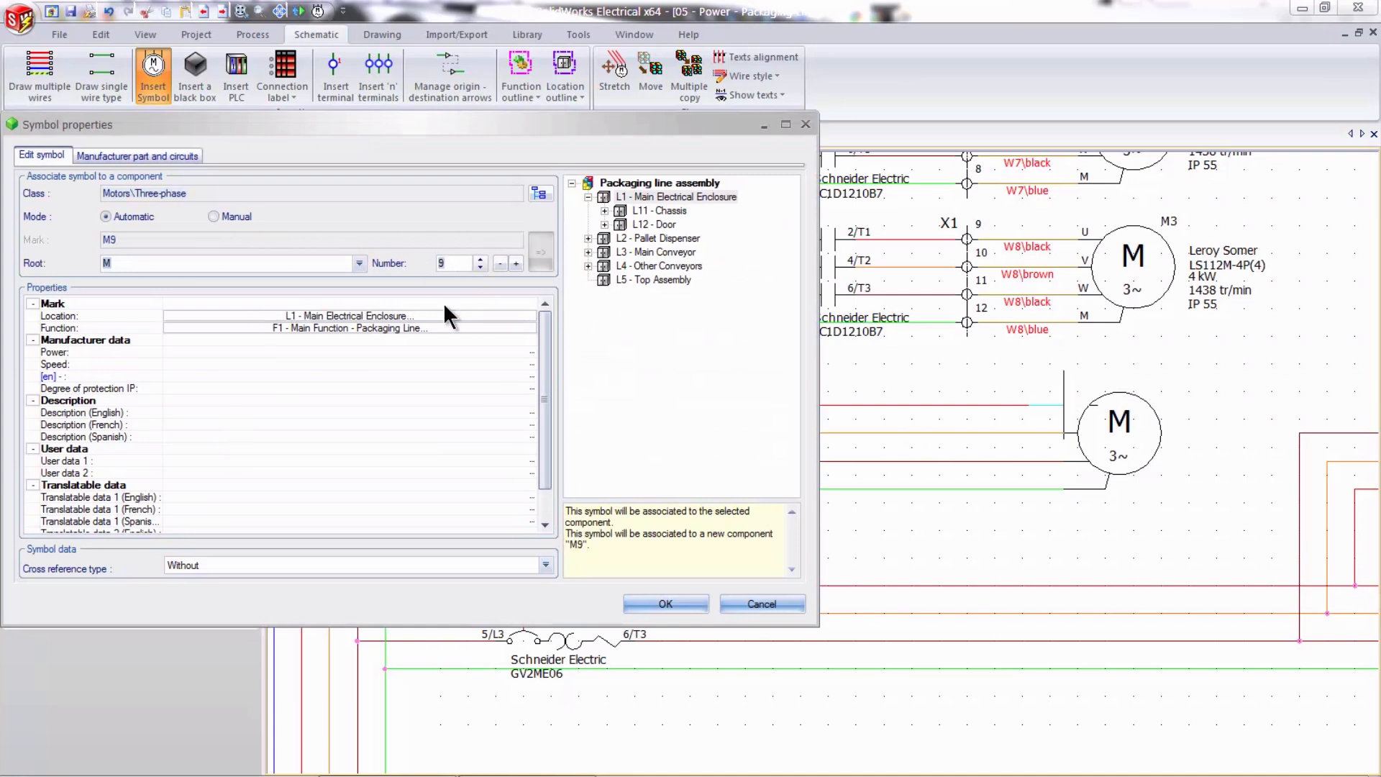
left_click(446, 264)
key("BackSpace")
type("5")
left_click(541, 252)
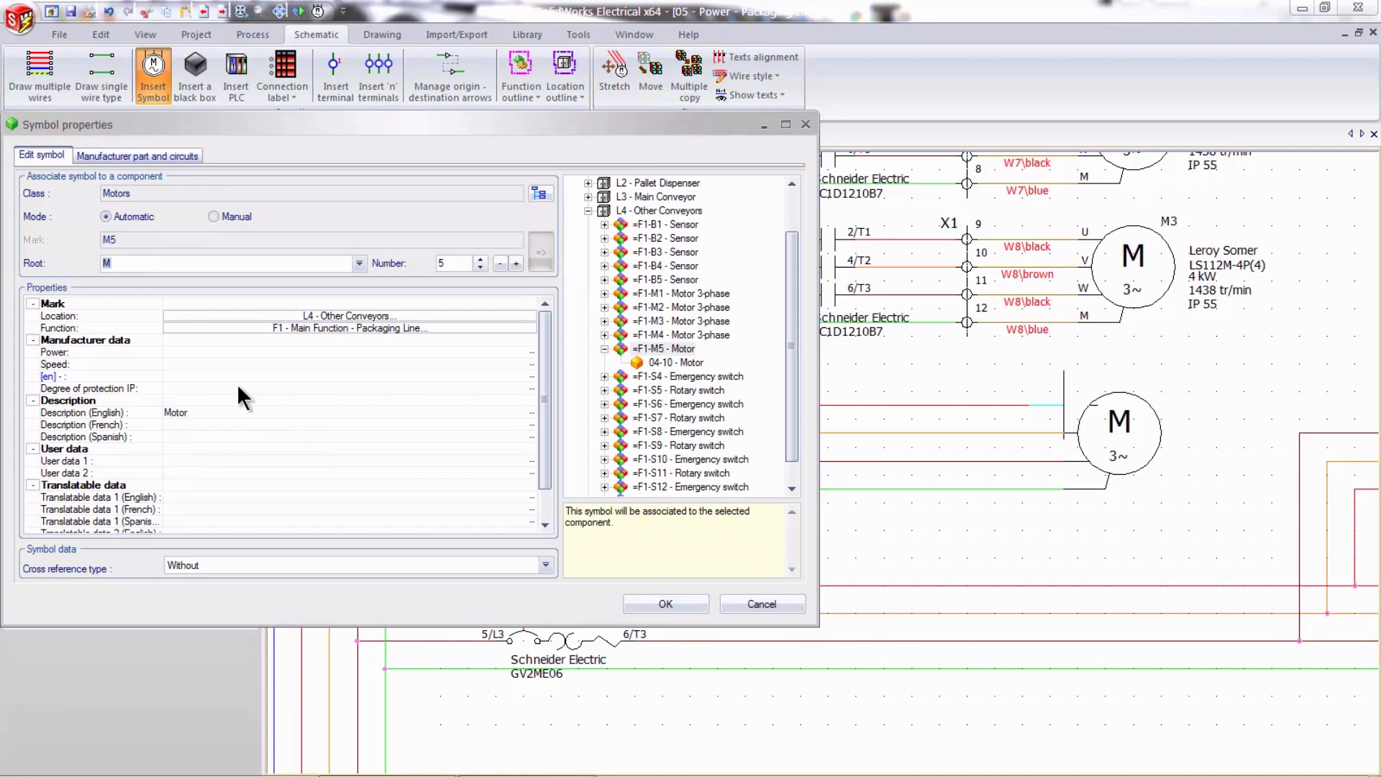
- Search the manufacturer parts for motor M5, filtering the Leroy Somer base parts by reference "ls"
left_click(173, 155)
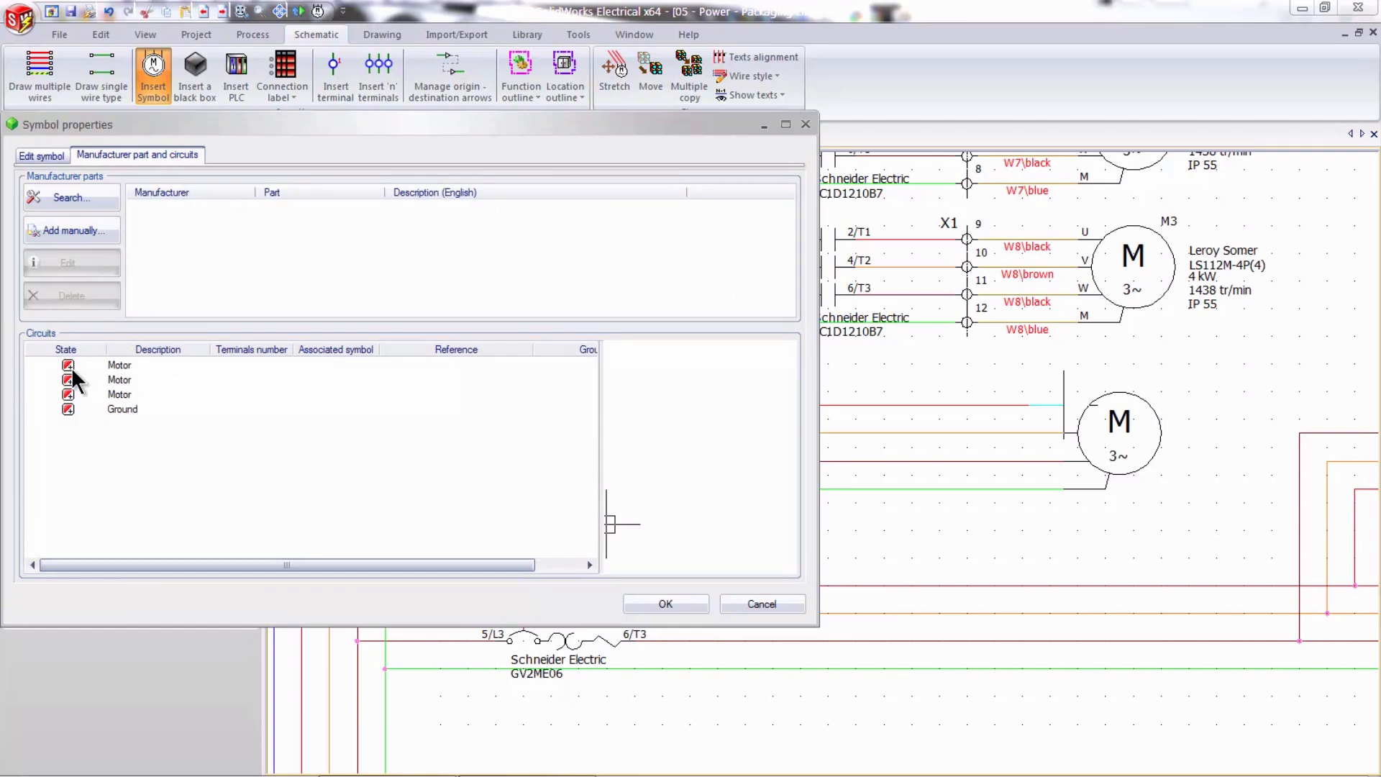
left_click(99, 201)
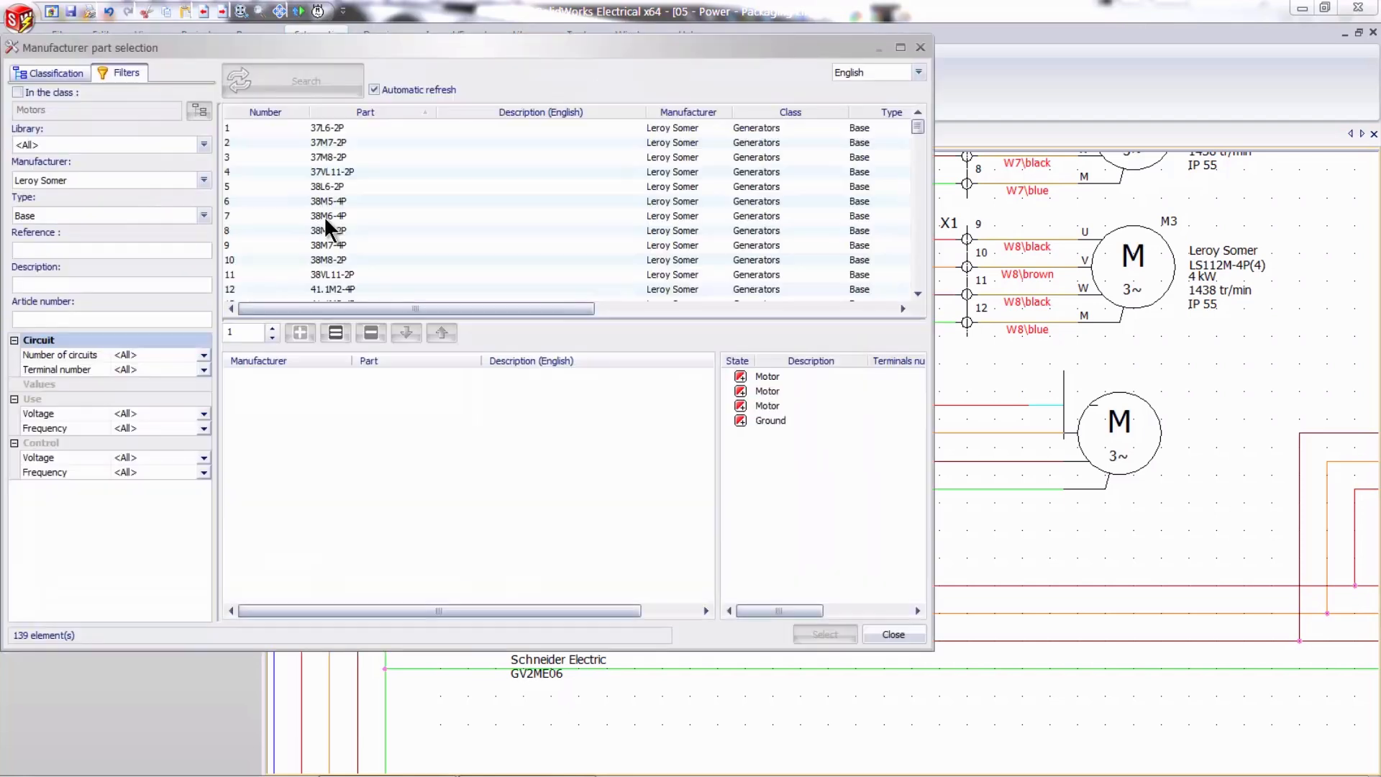
left_click_drag(259, 45, 330, 50)
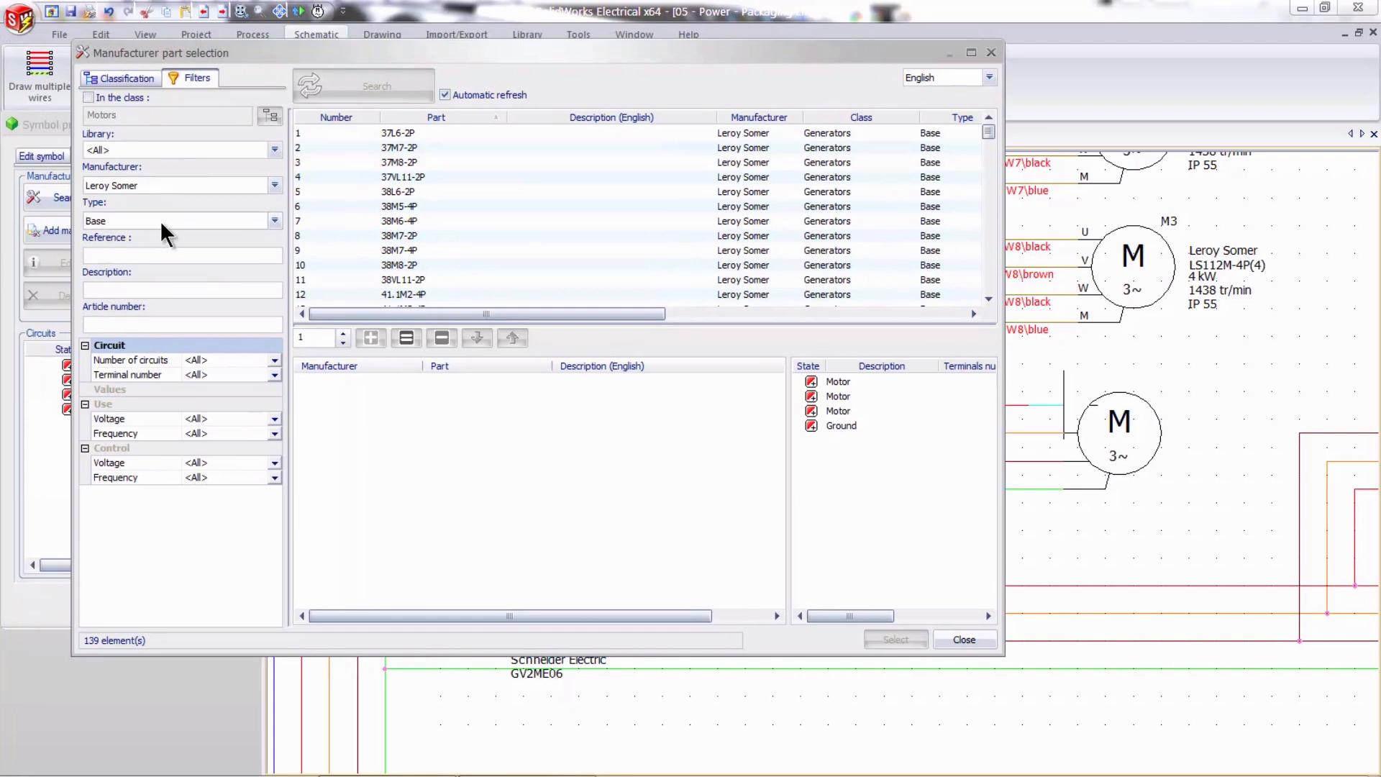
left_click(275, 184)
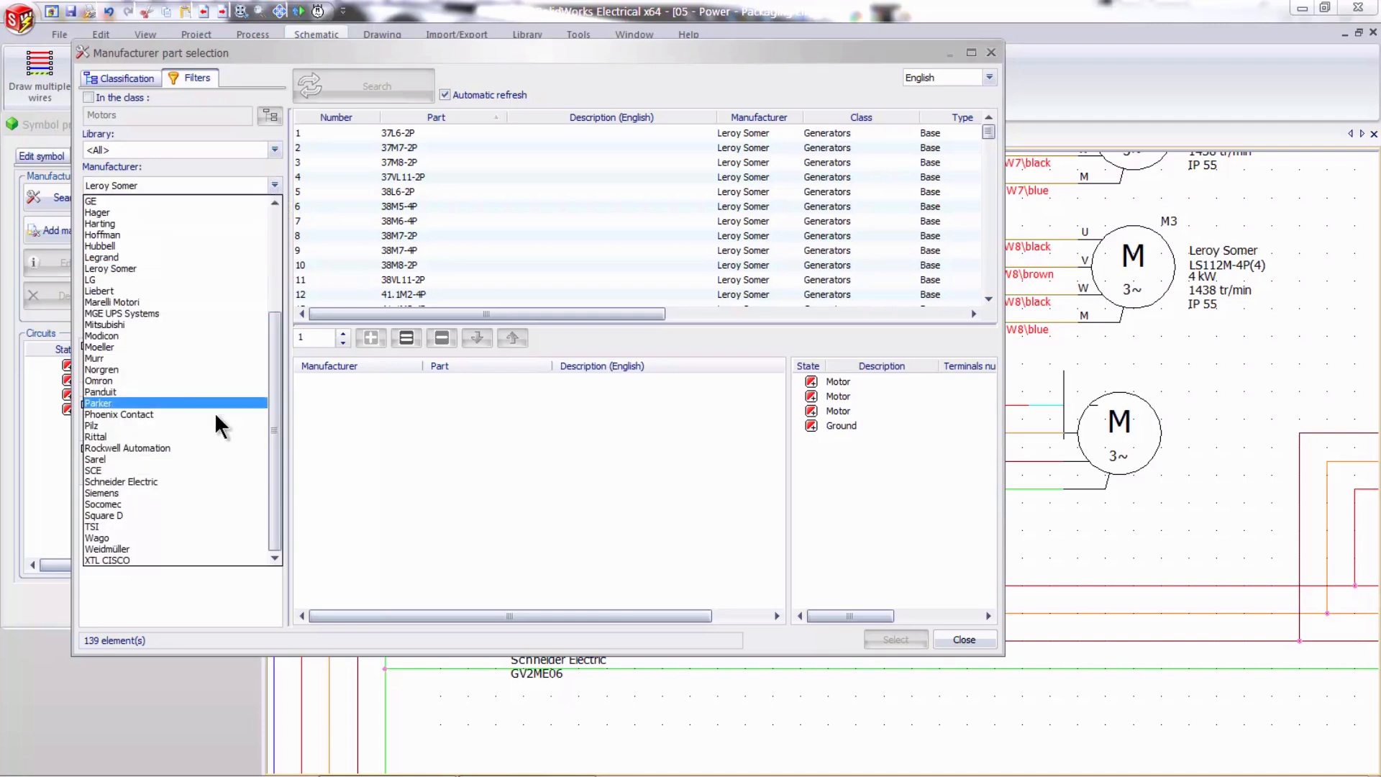
left_click_drag(275, 426, 282, 308)
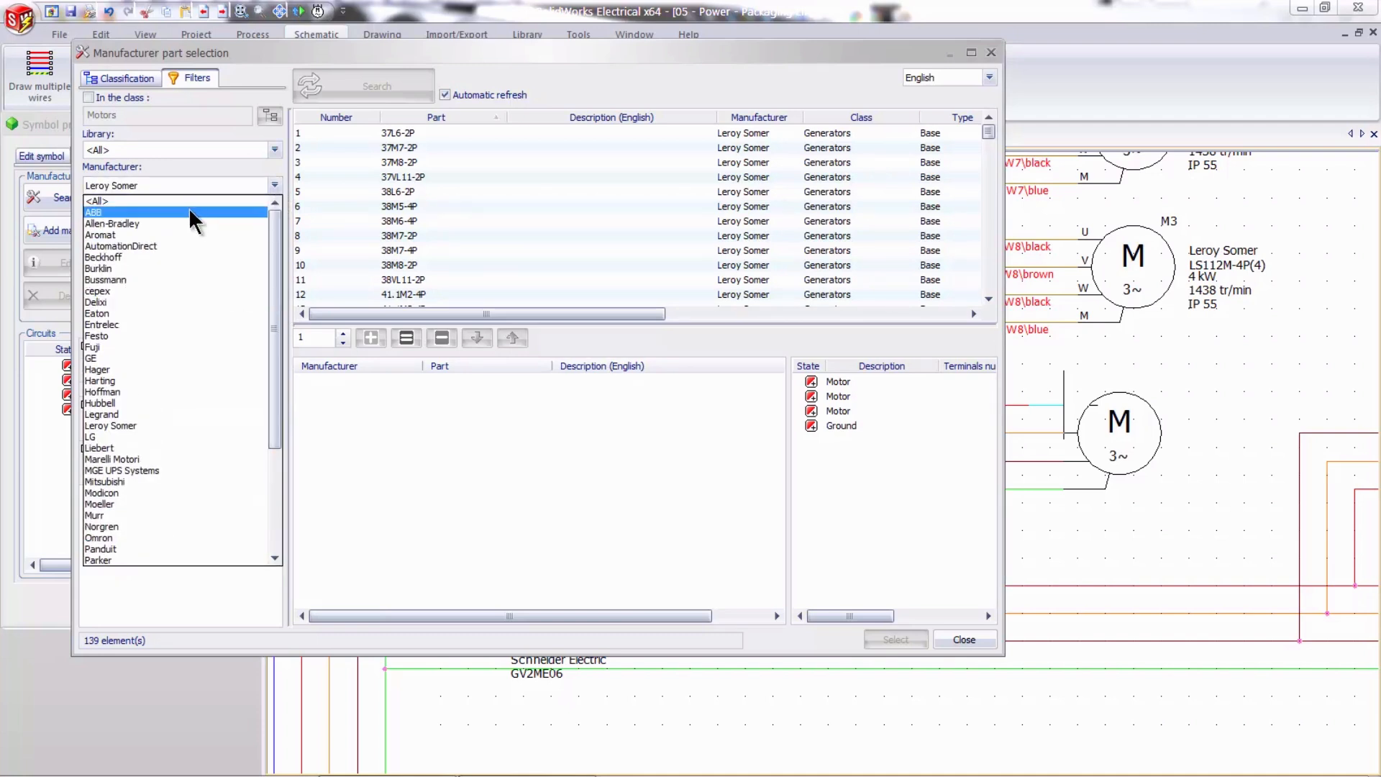
left_click(200, 161)
left_click(143, 256)
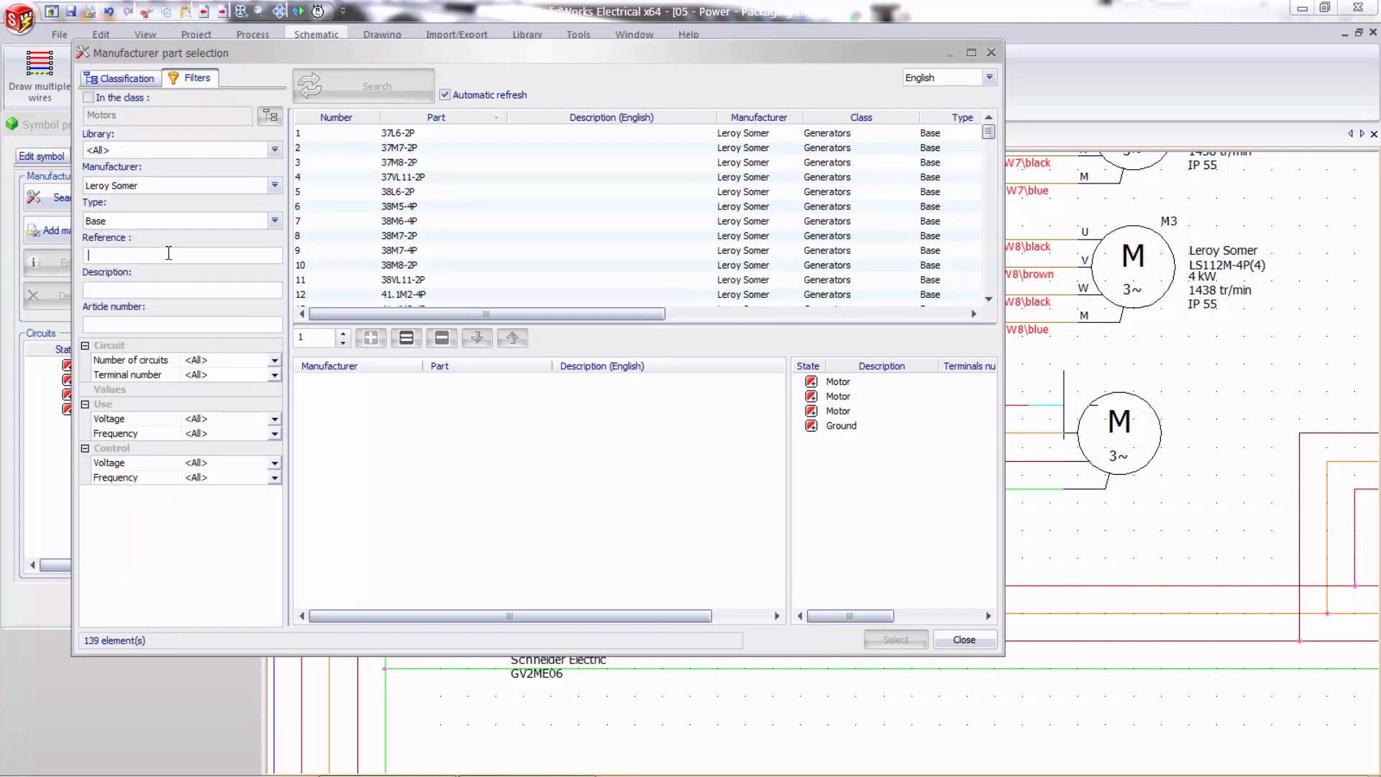
type("ls")
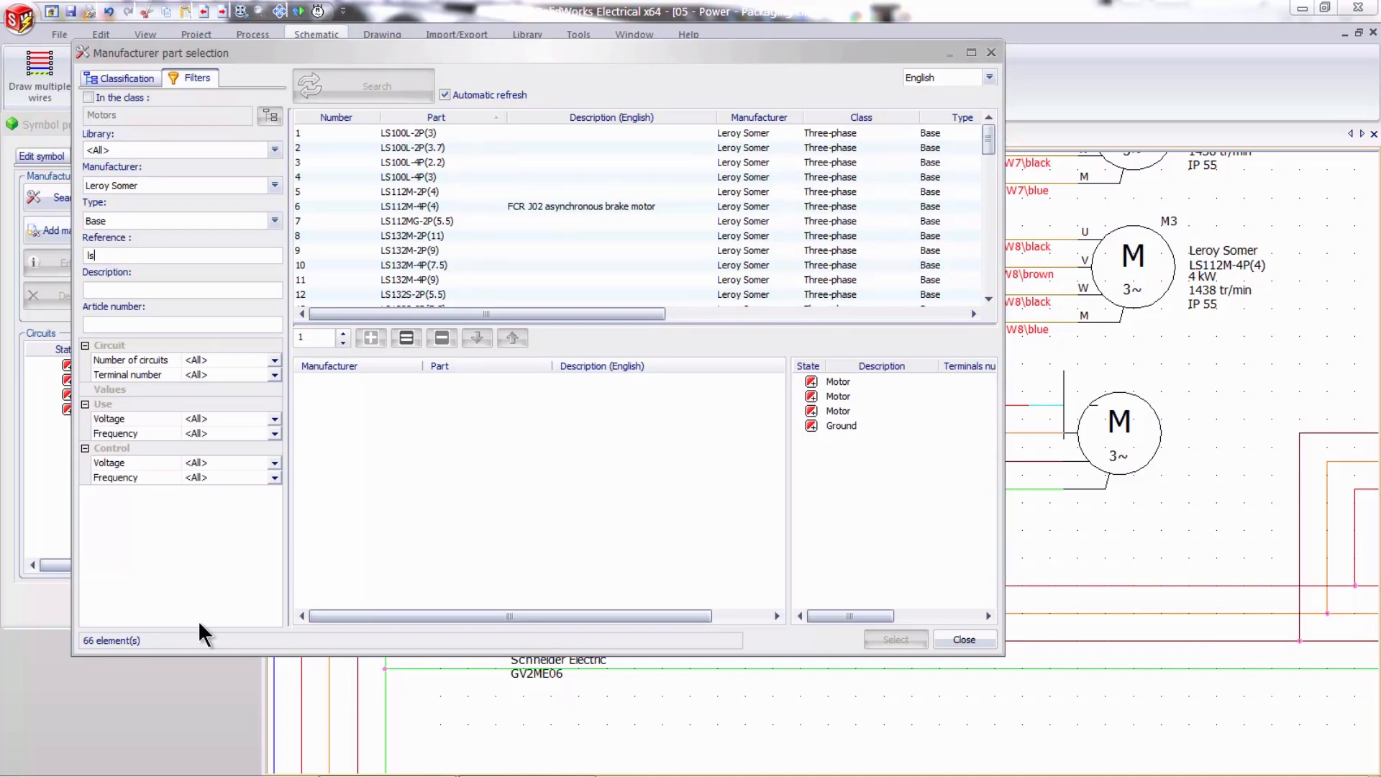
- Assign the Leroy Somer part LS112M-4P(4) to motor M5 and accept the symbol properties
left_click(433, 209)
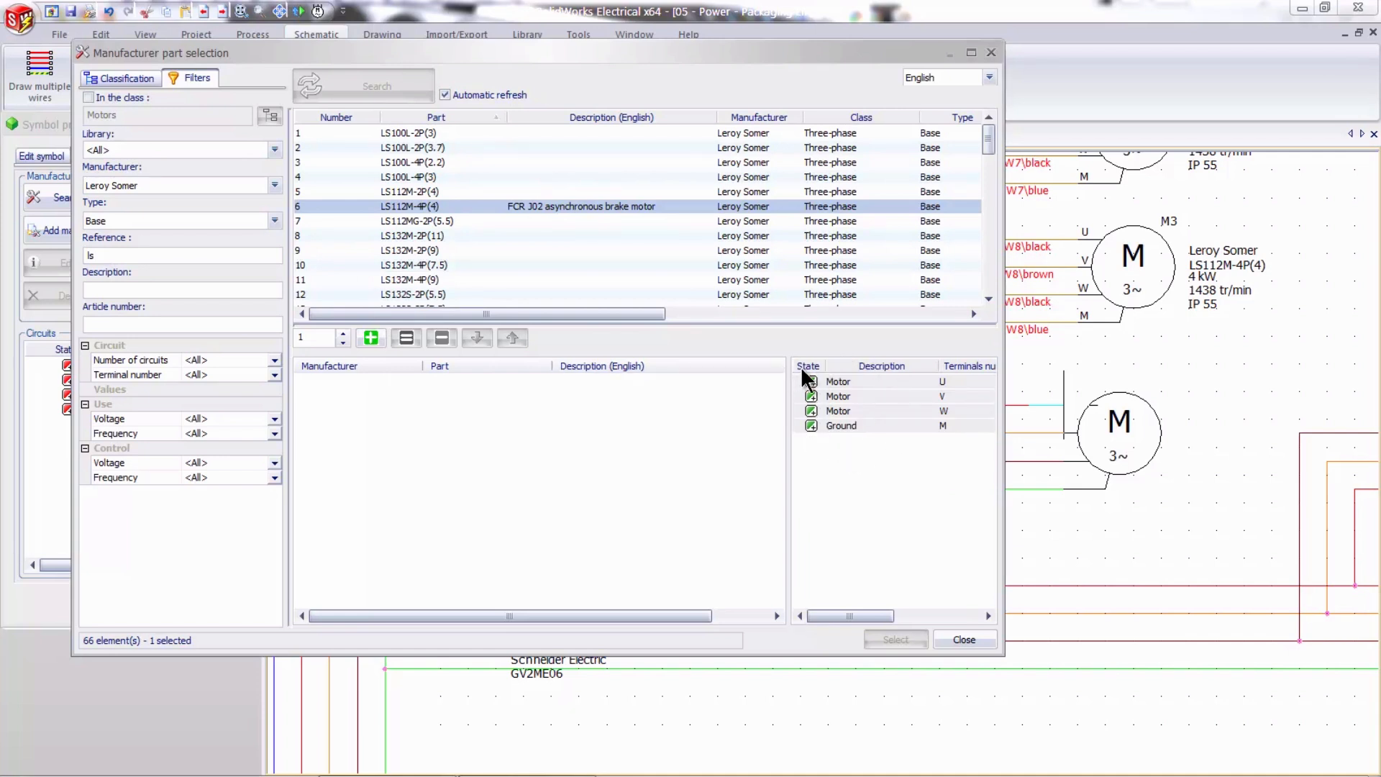
left_click(377, 340)
left_click(882, 641)
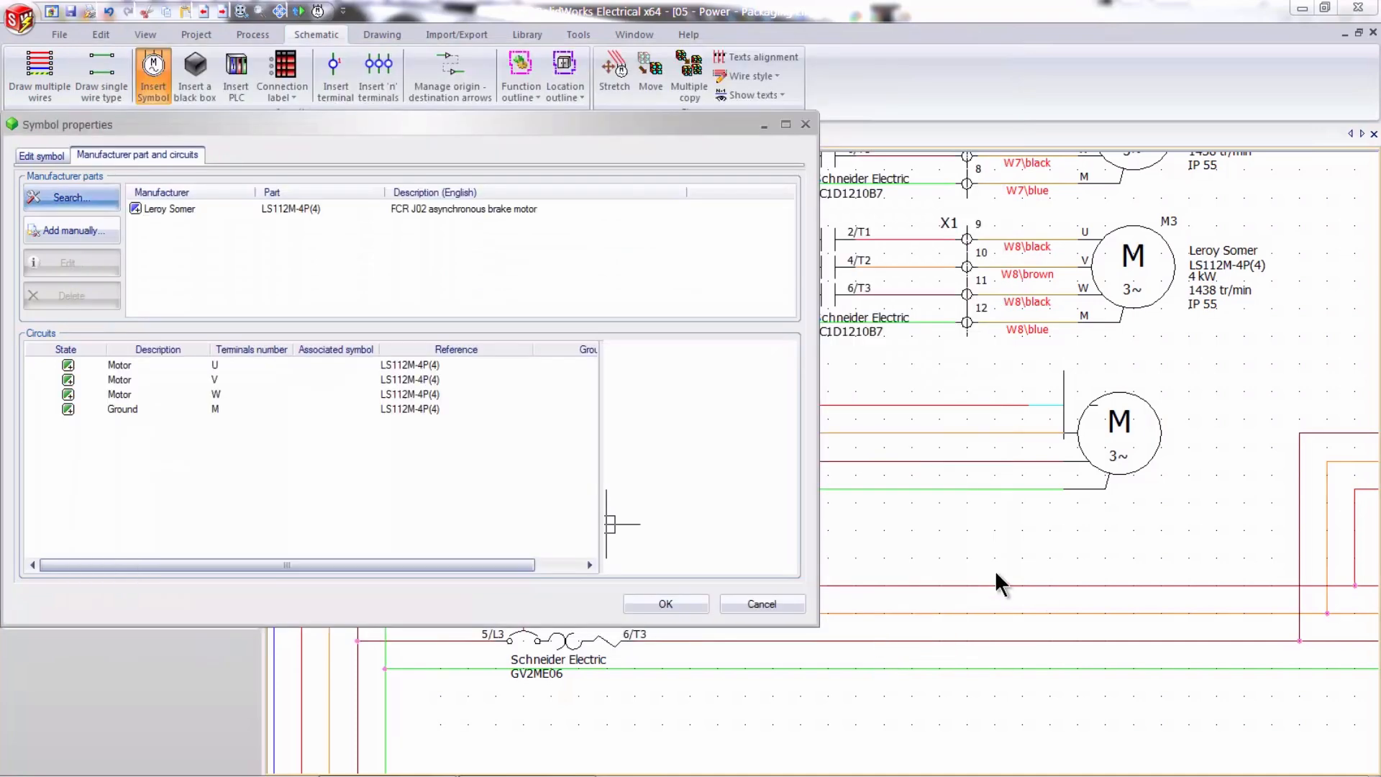
left_click(702, 606)
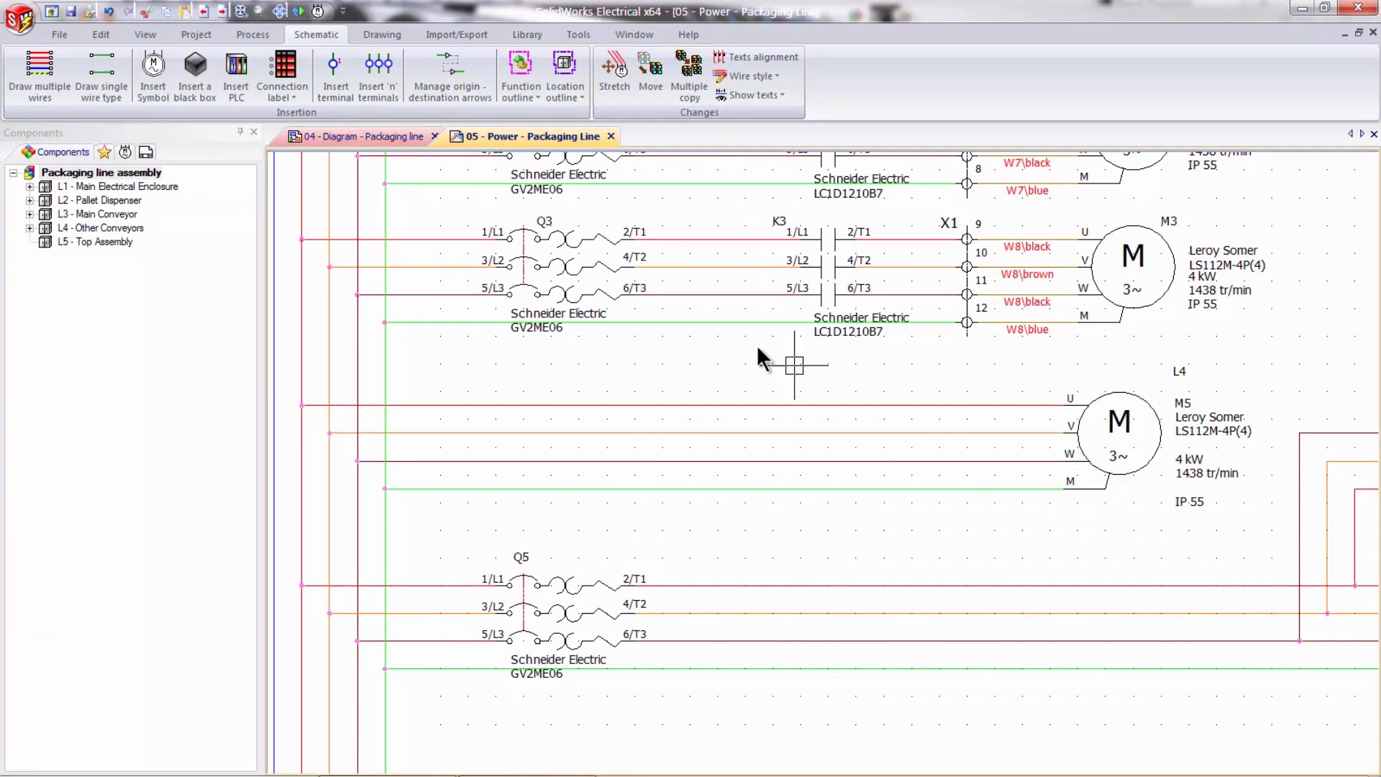
- Examine motor M5's part reference and ratings in the 04 - Diagram - Packaging line drawing
left_click(391, 137)
scroll(604, 335, "up", 5)
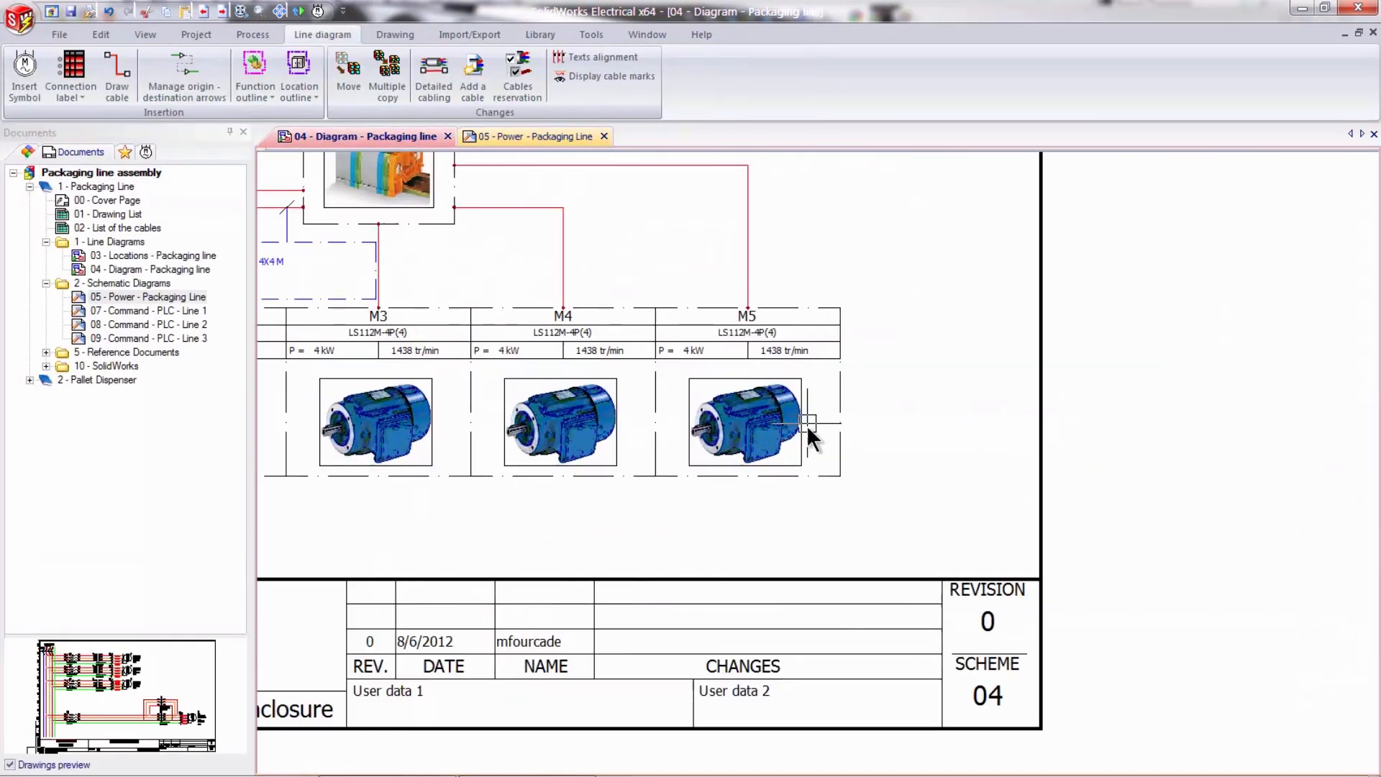
middle_click_drag(761, 347, 789, 390)
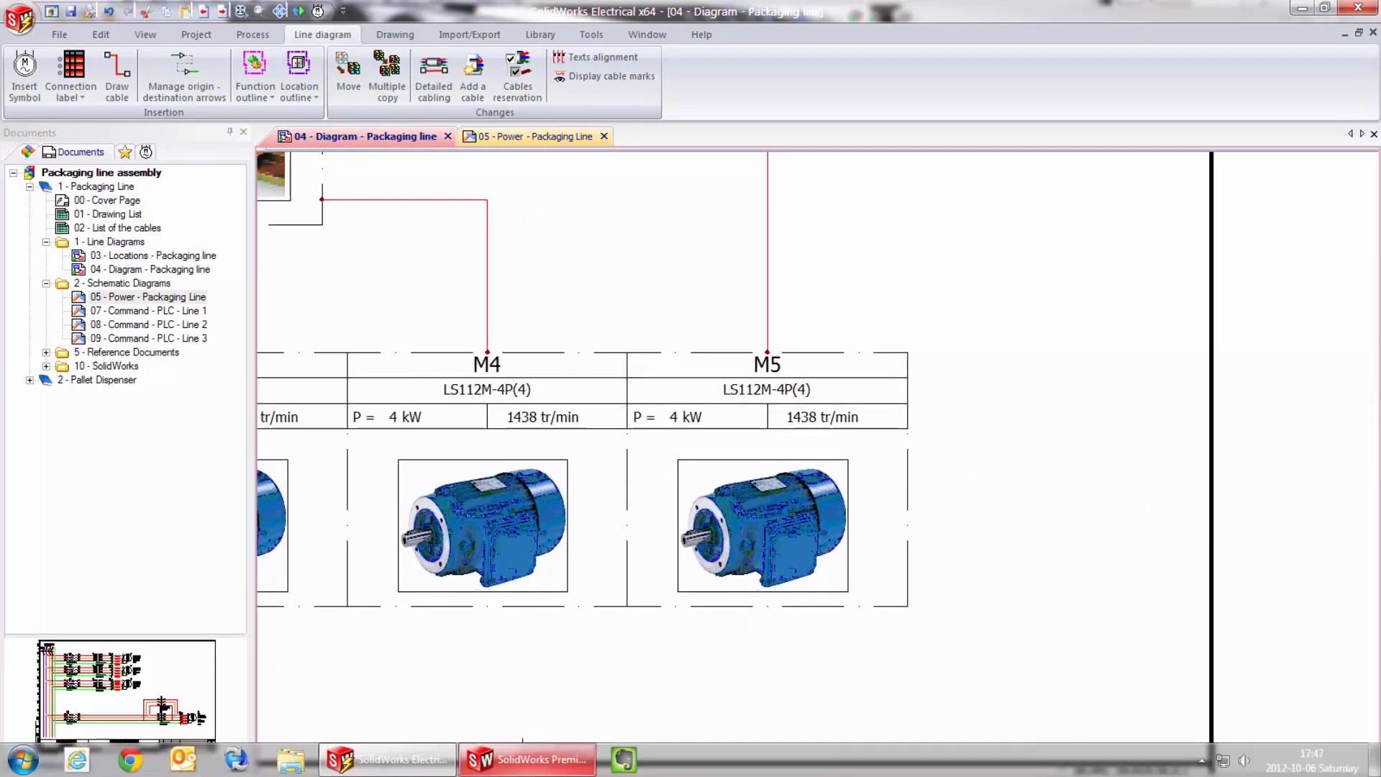
- Switch to SolidWorks and associate M5's part LS112M-4P(4) with the existing blue electric motor in the conveyor assembly
left_click(527, 769)
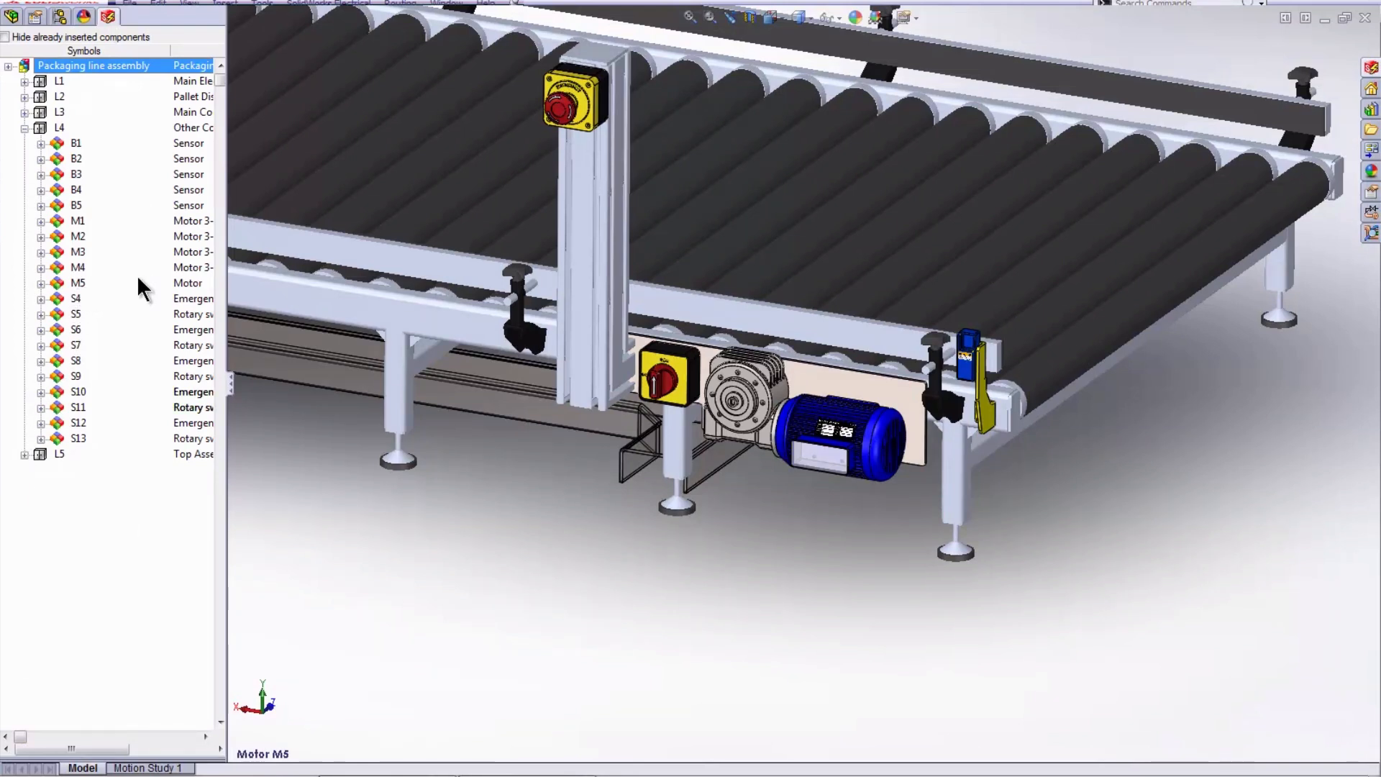
left_click(39, 284)
left_click(41, 283)
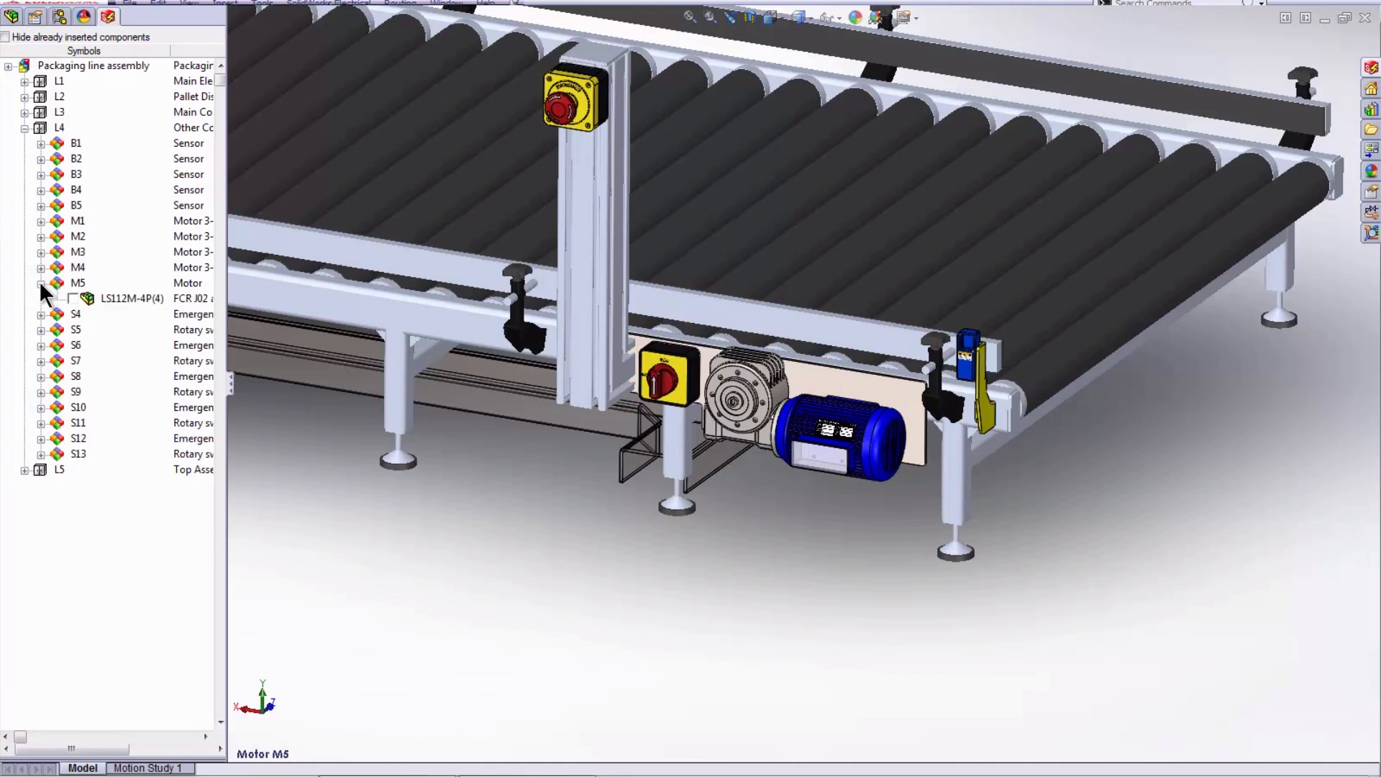
right_click(134, 296)
left_click(223, 367)
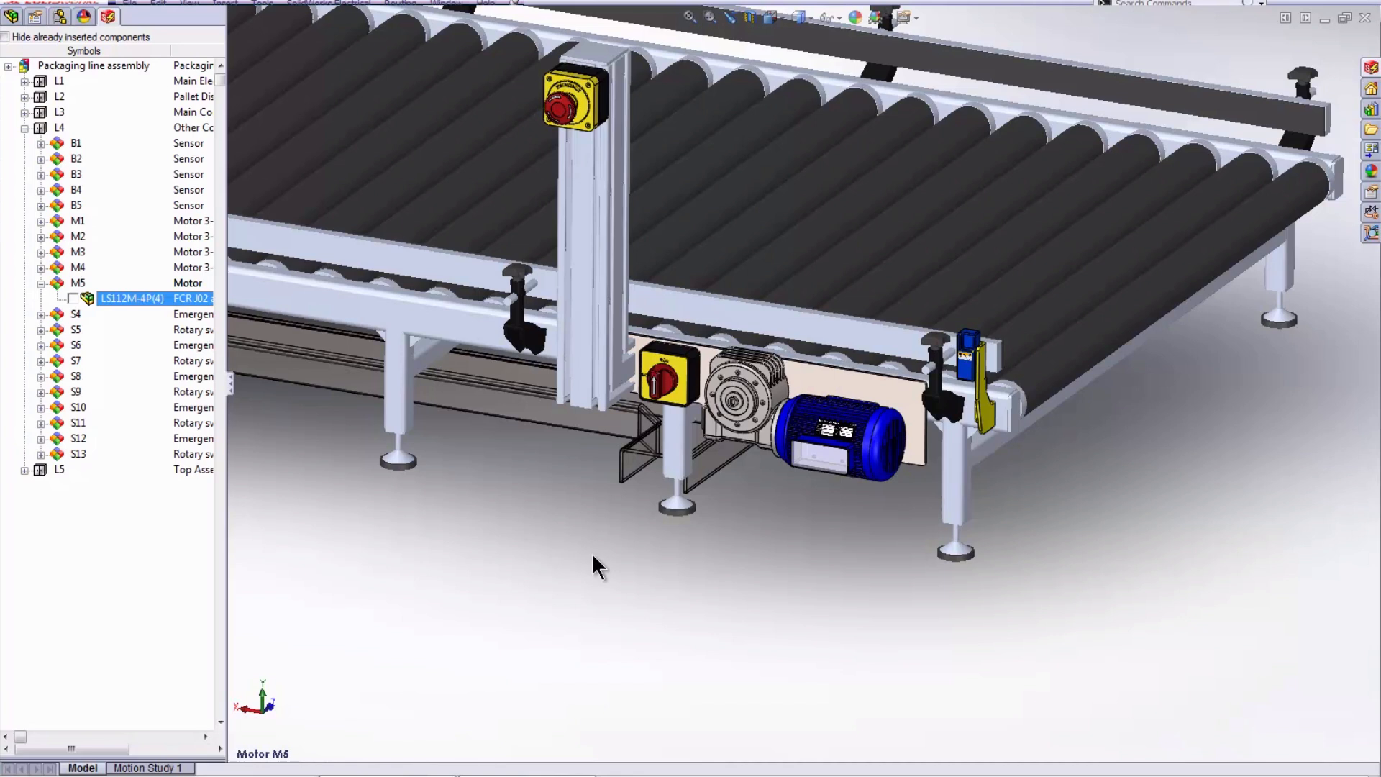
left_click(876, 464)
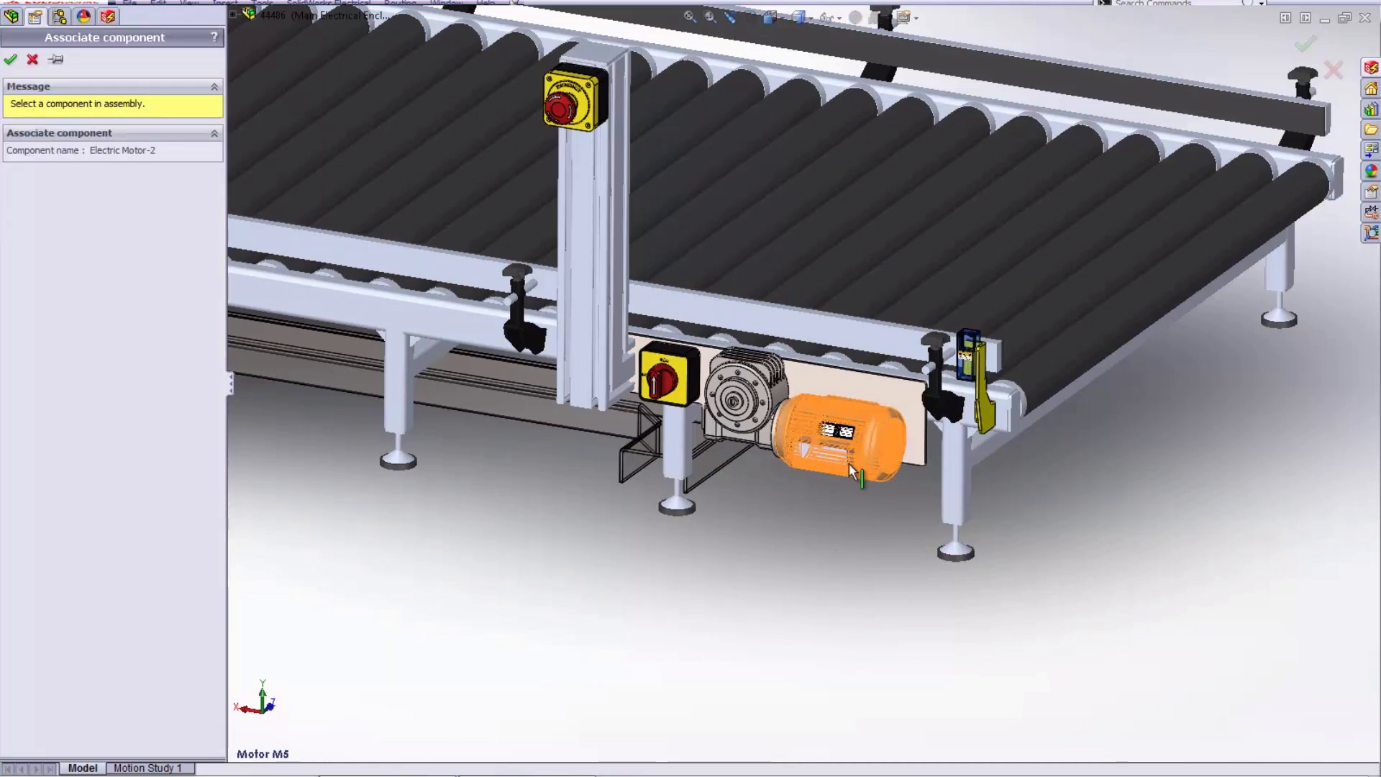
left_click(20, 62)
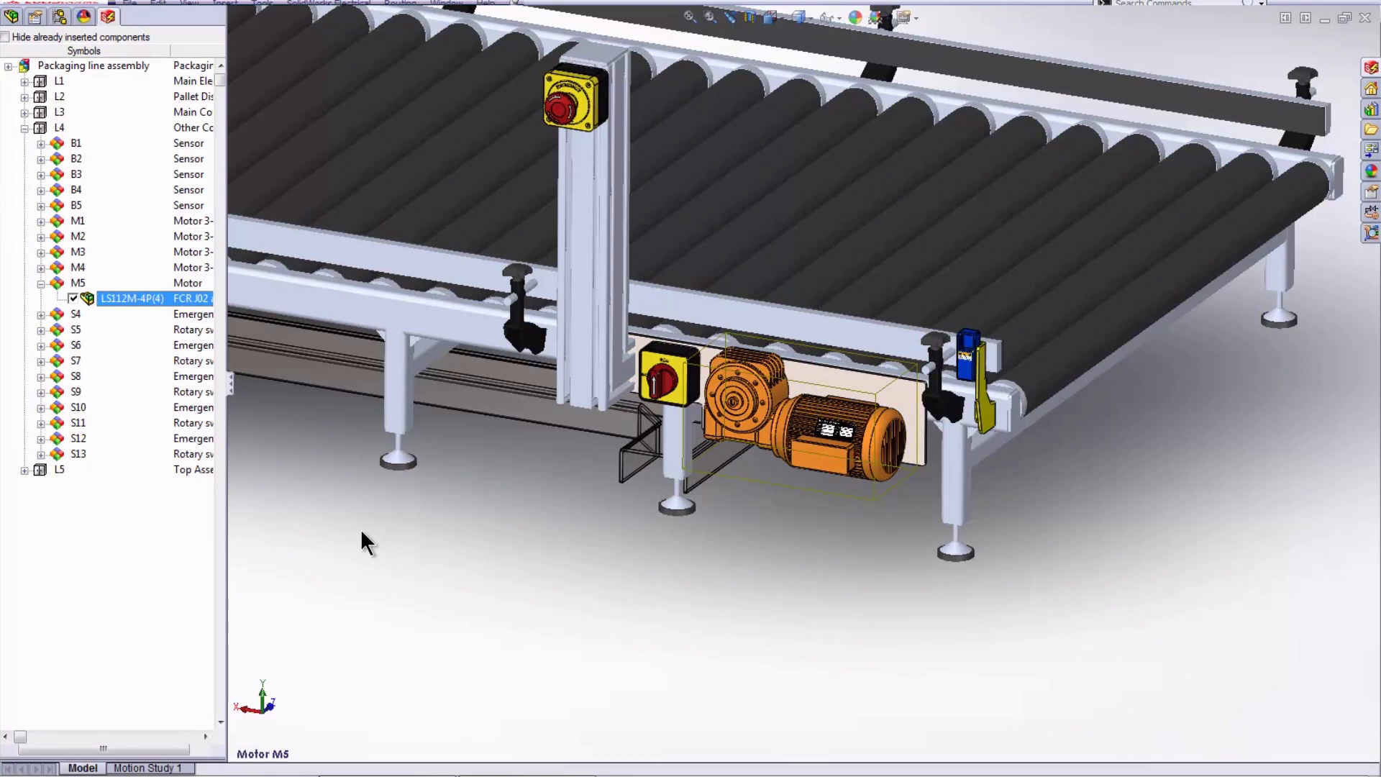
- Switch to SolidWorks Electrical, search the symbols for "3 pole" and place the three-pole circuit-breaker at the start of M5's phase wires in the power schematic
left_click(389, 762)
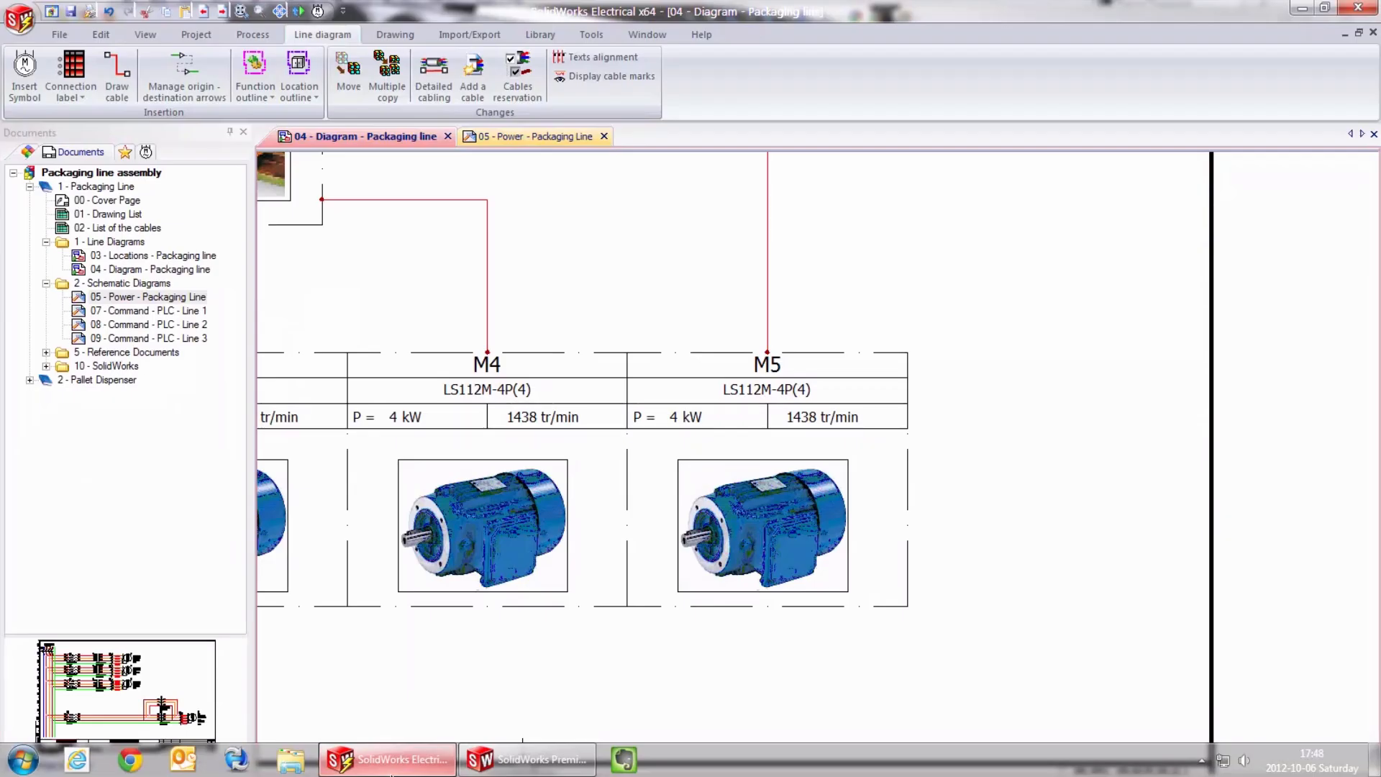
scroll(666, 635, "down", 2)
left_click(551, 140)
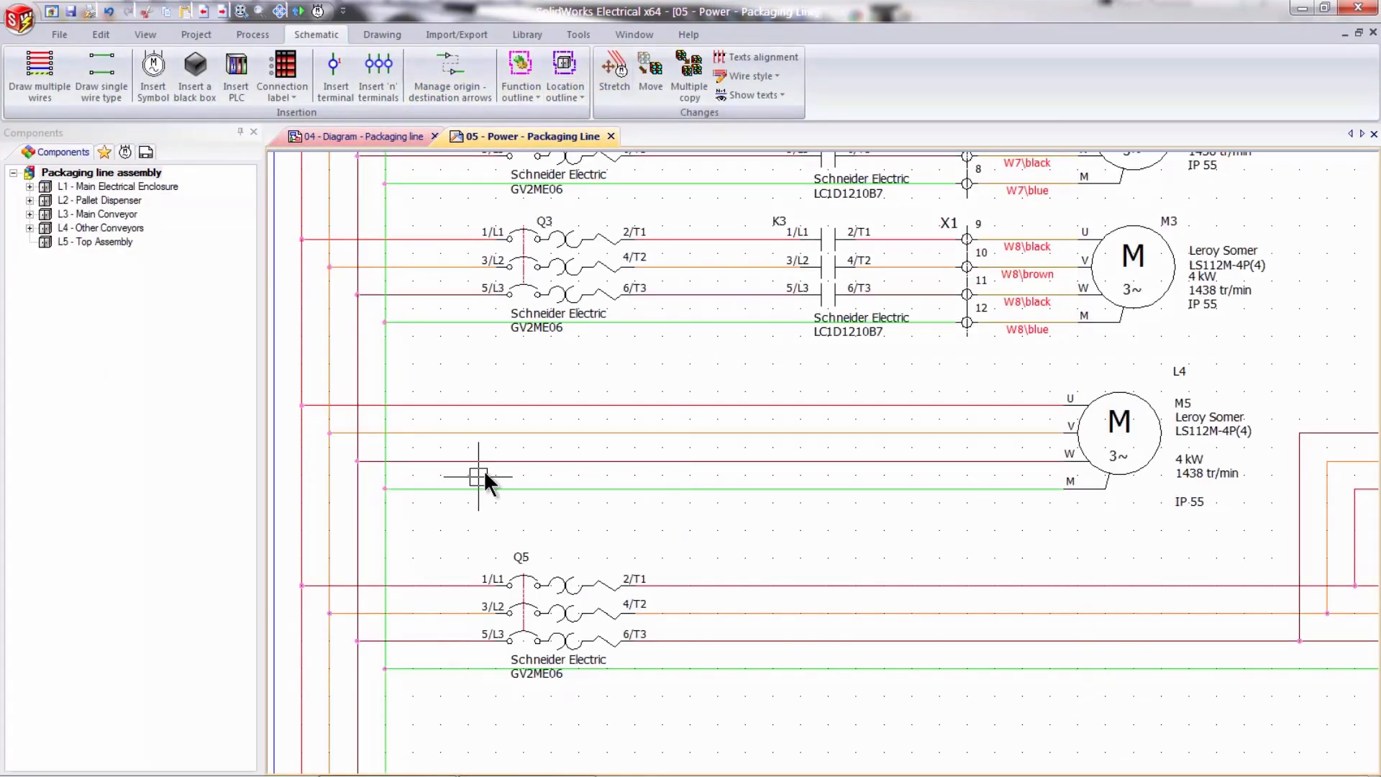
left_click(151, 84)
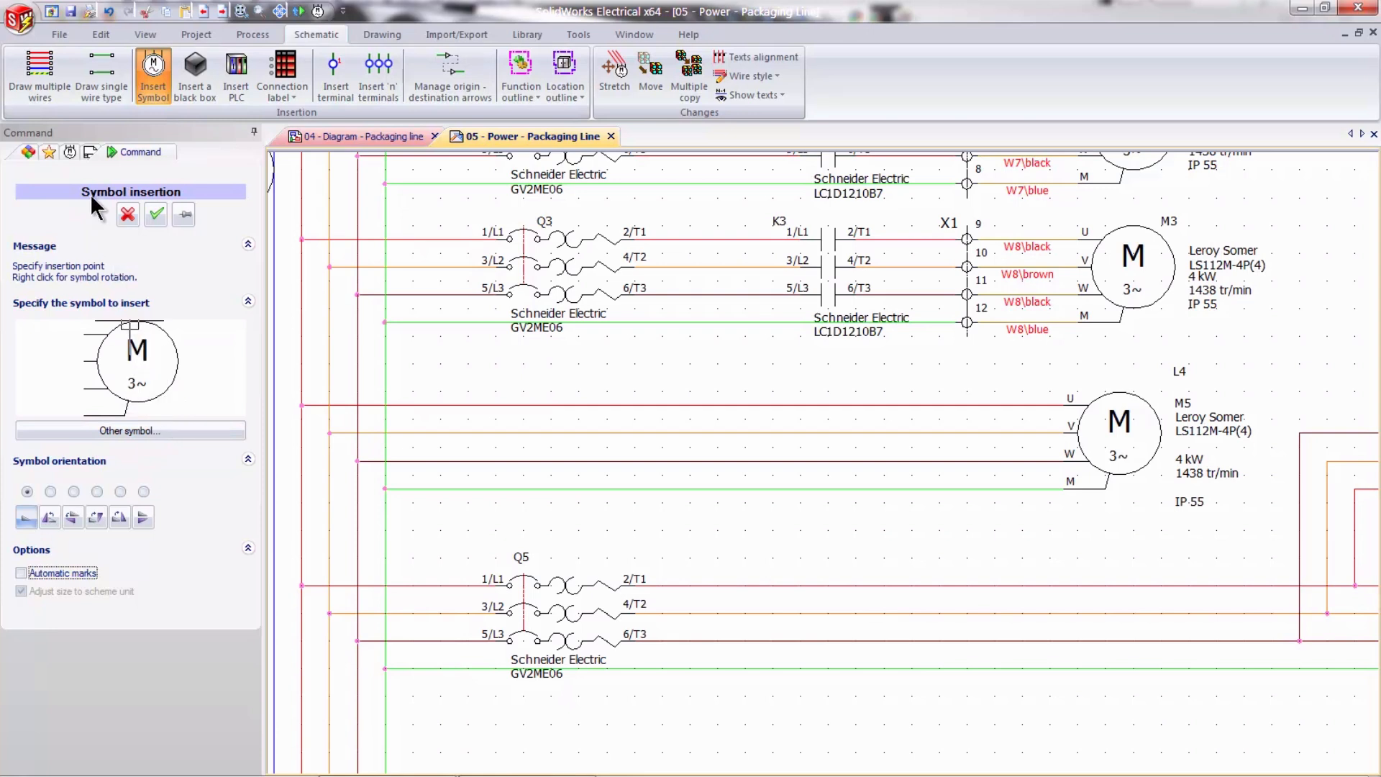
left_click(69, 151)
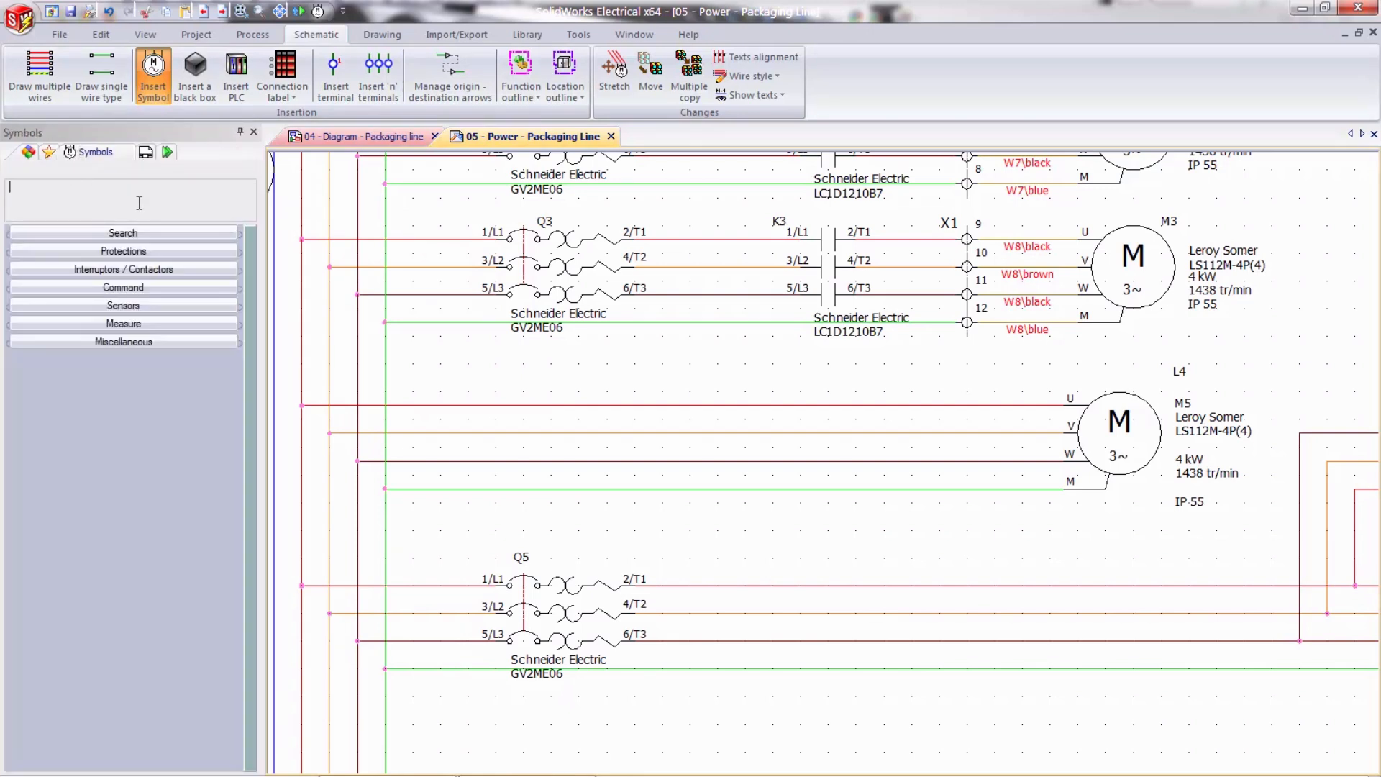
left_click(141, 232)
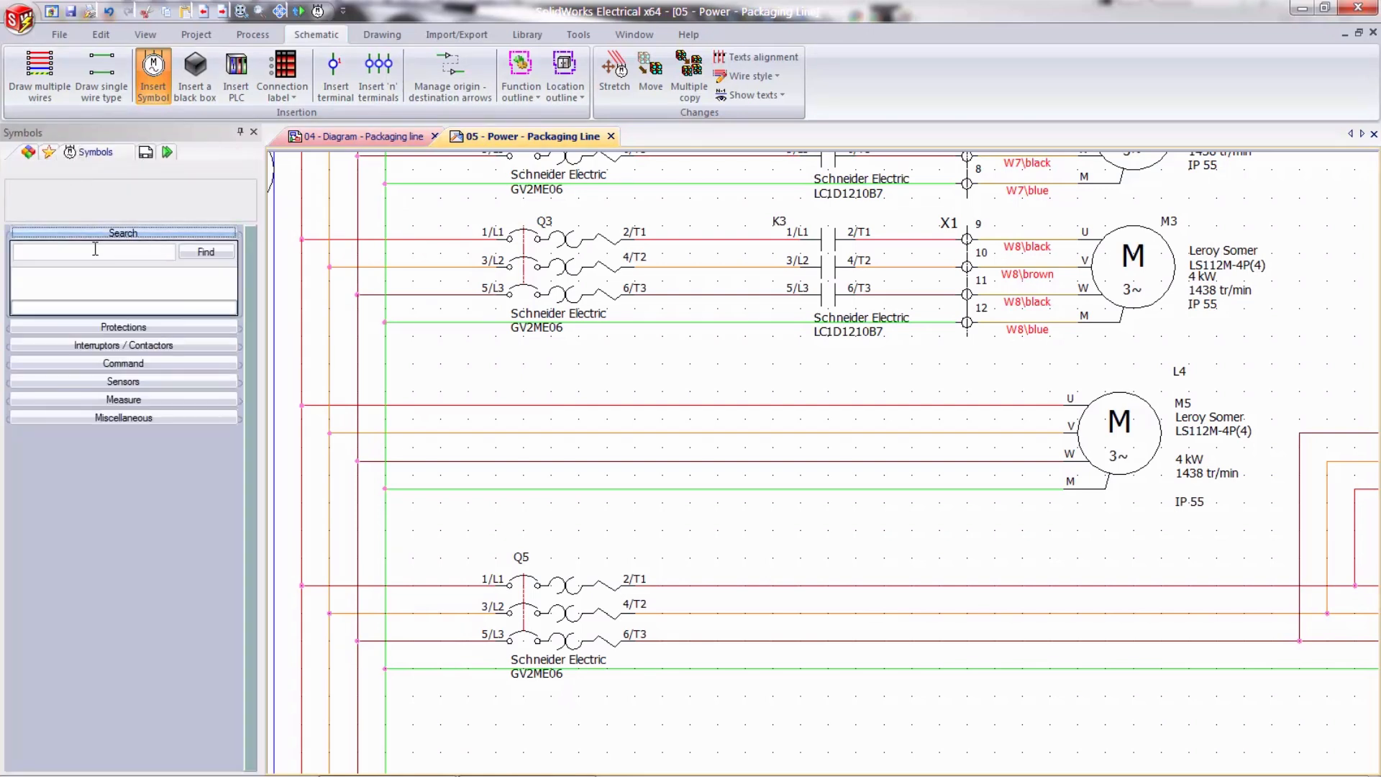
type("3 pole")
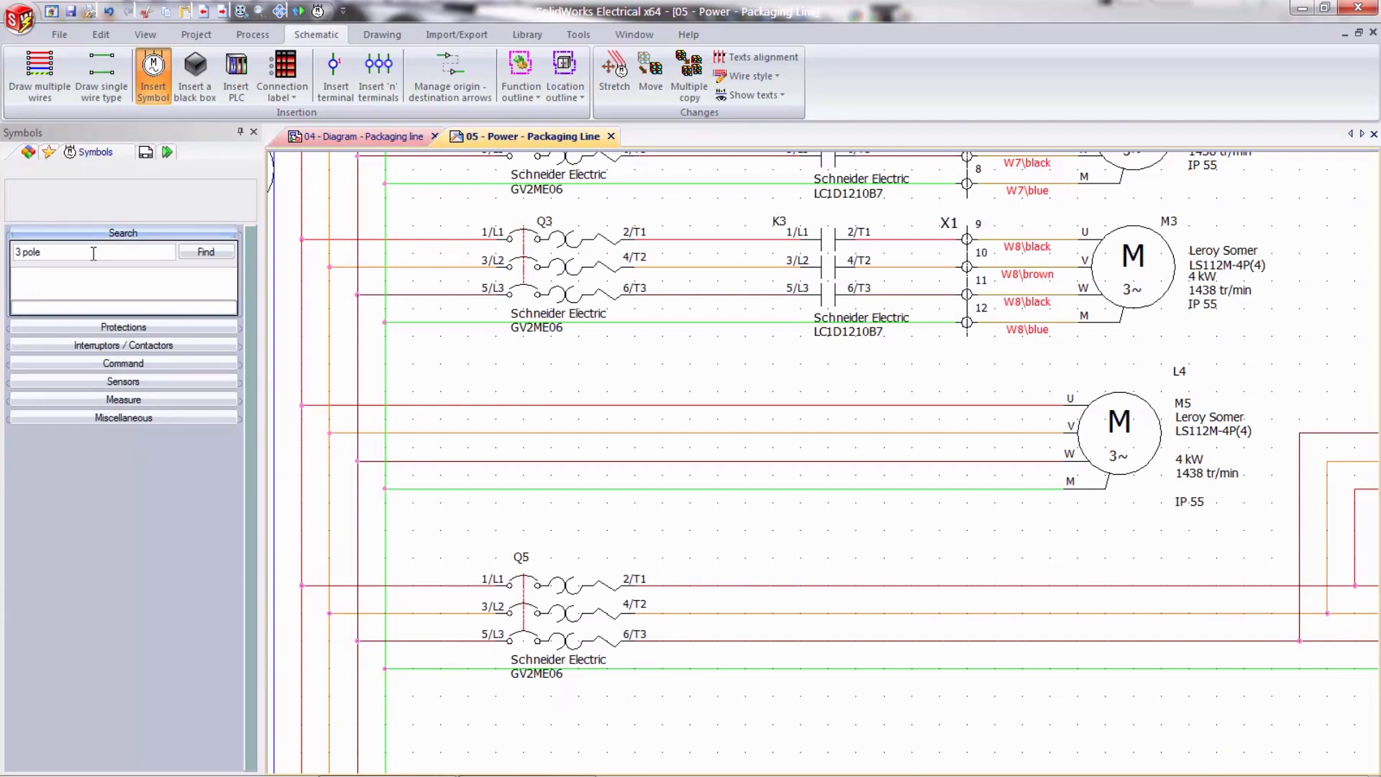
key("Return")
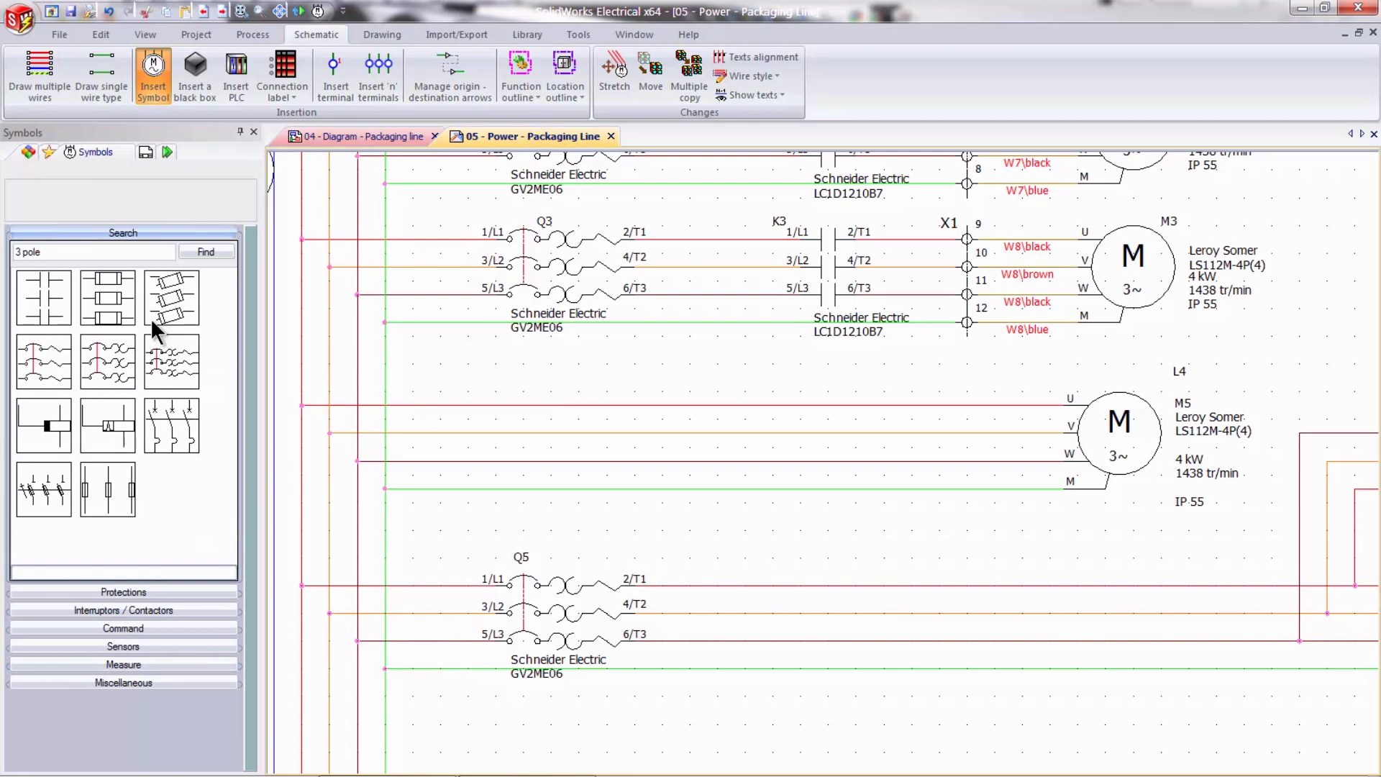
double_click(176, 357)
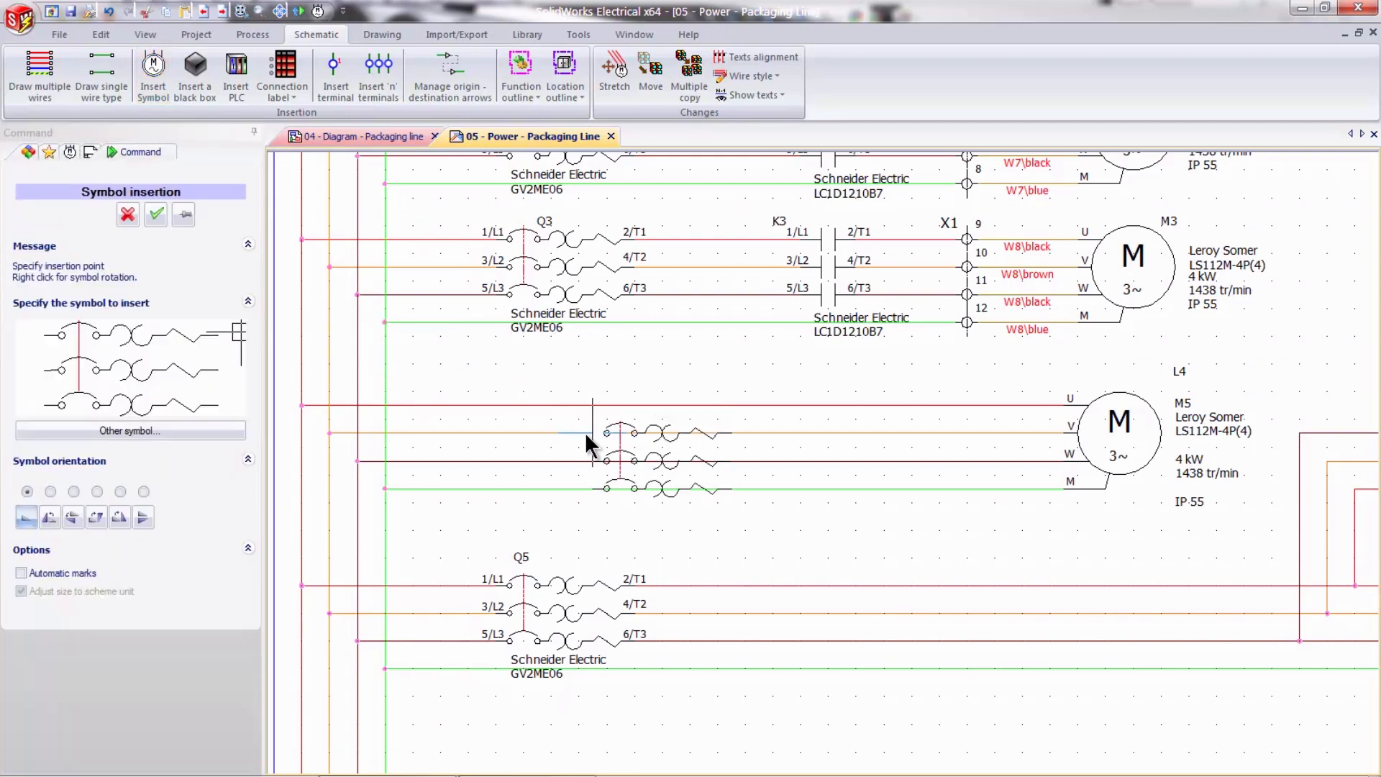
left_click(482, 401)
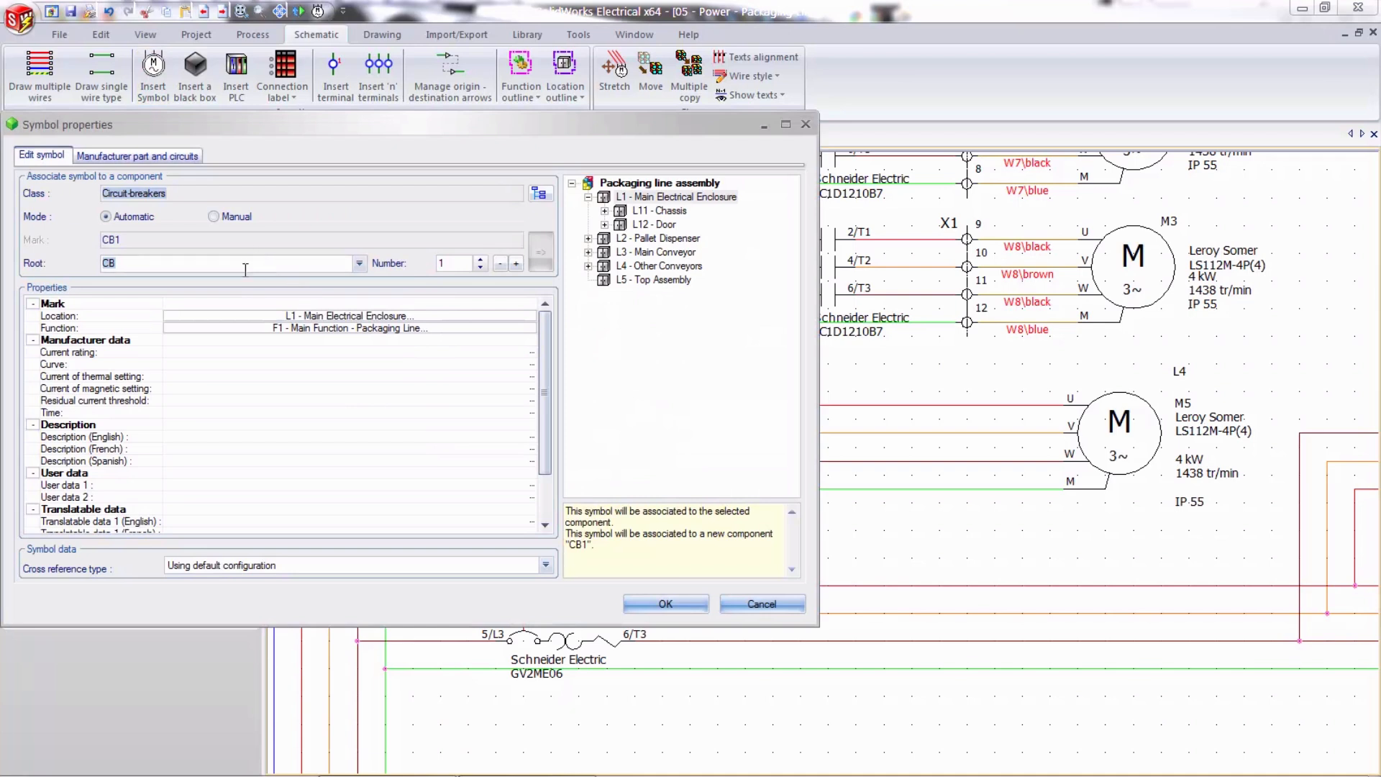
- Associate the new circuit-breaker symbol with the existing breaker Q4, using root Q and number 4
left_click(169, 262)
left_click_drag(170, 262, 95, 260)
type("Q")
left_click_drag(461, 263, 429, 272)
type("4")
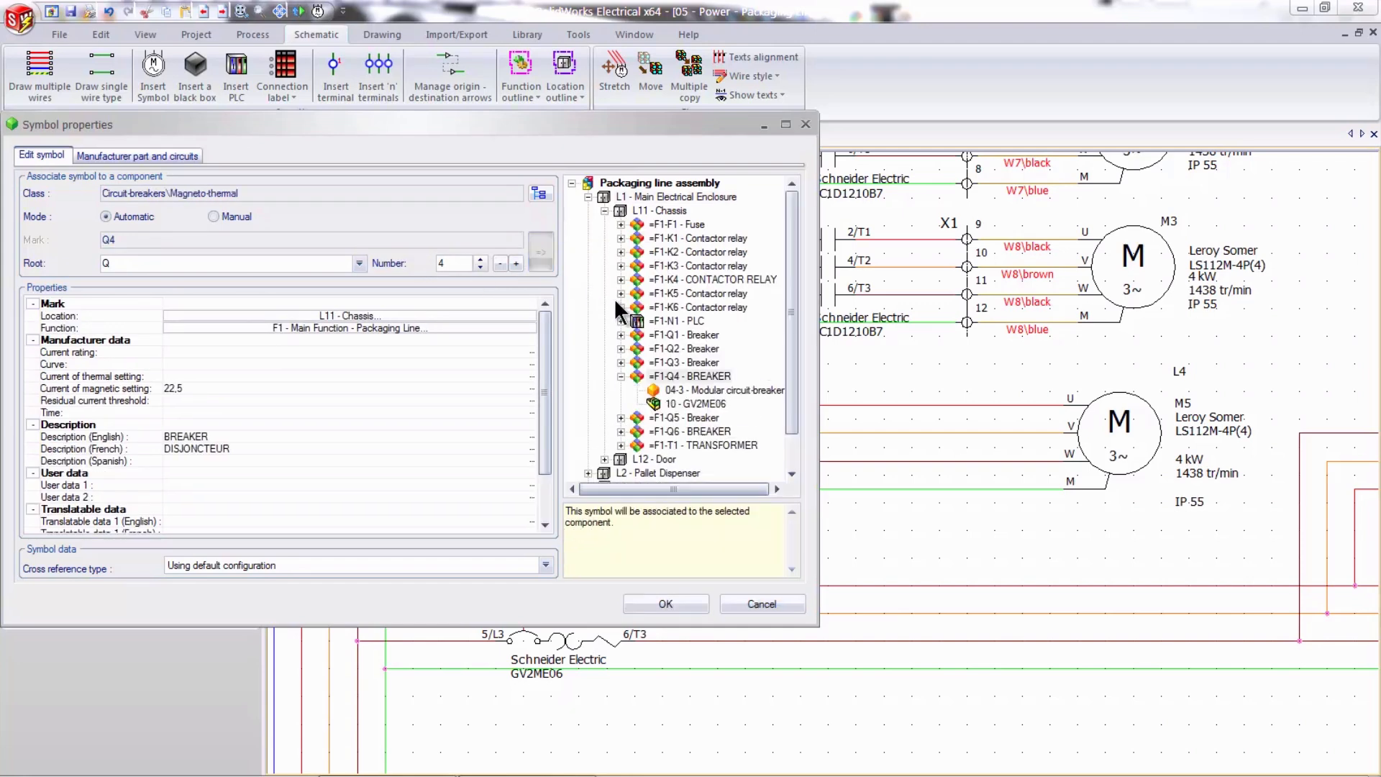
left_click(684, 602)
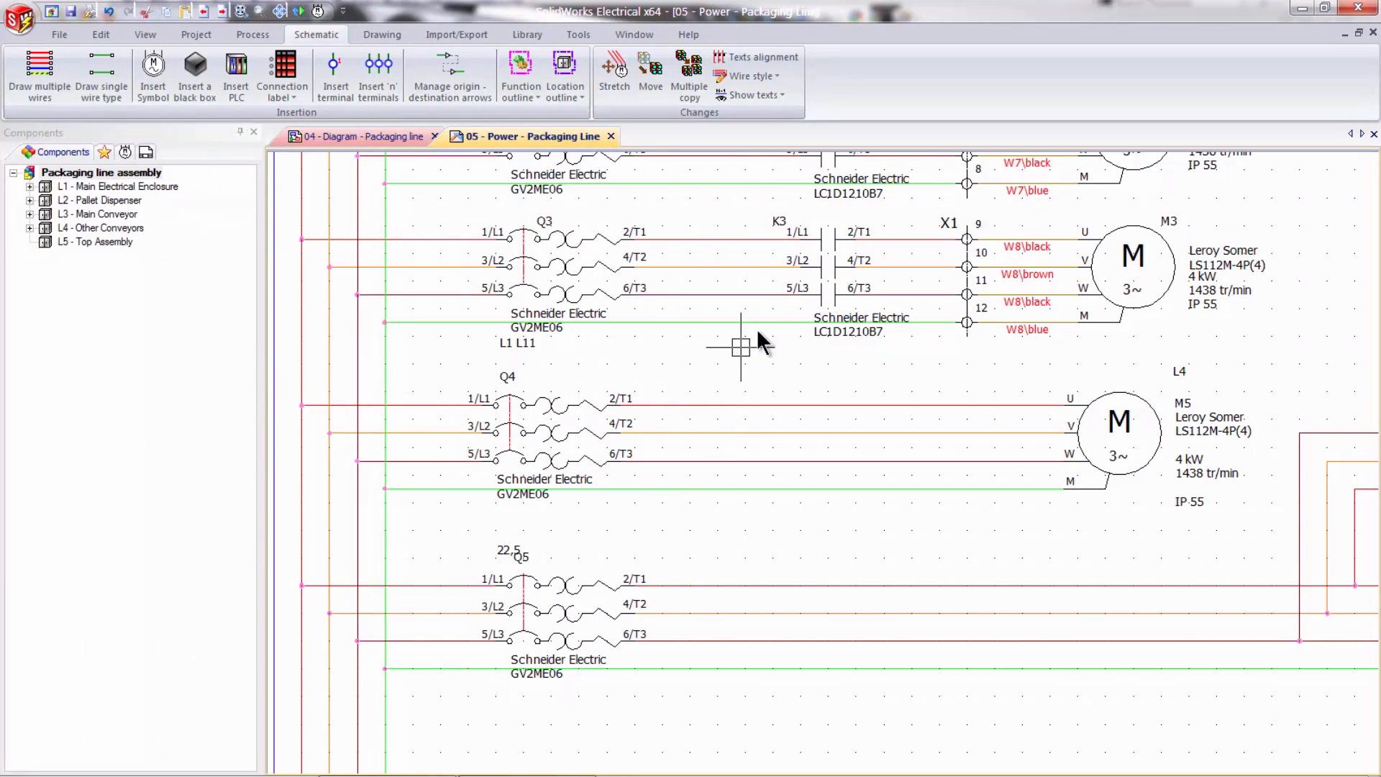
- Copy contactor K3's power contacts and paste them onto M5's phase wires, between breaker Q4 and the motor
left_click(836, 245)
key("ctrl+c")
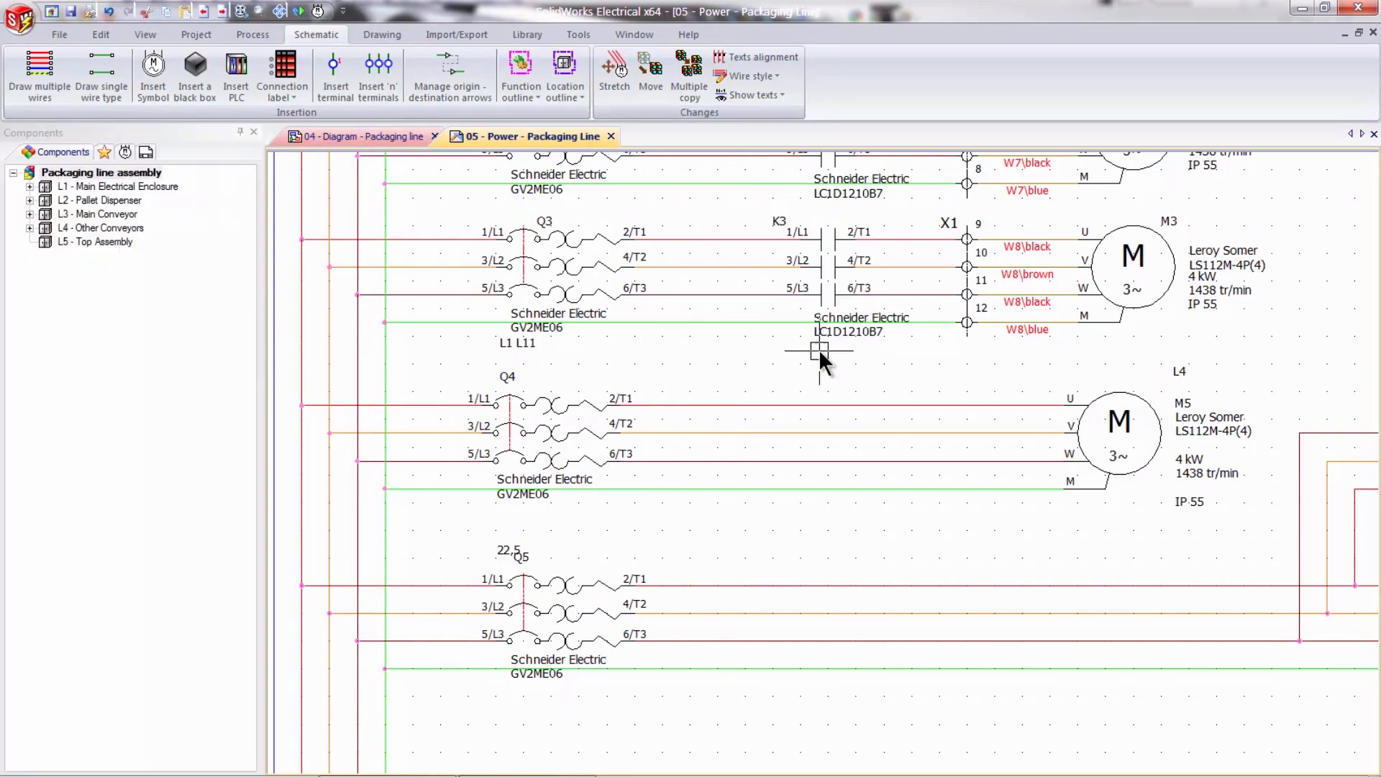
key("ctrl+v")
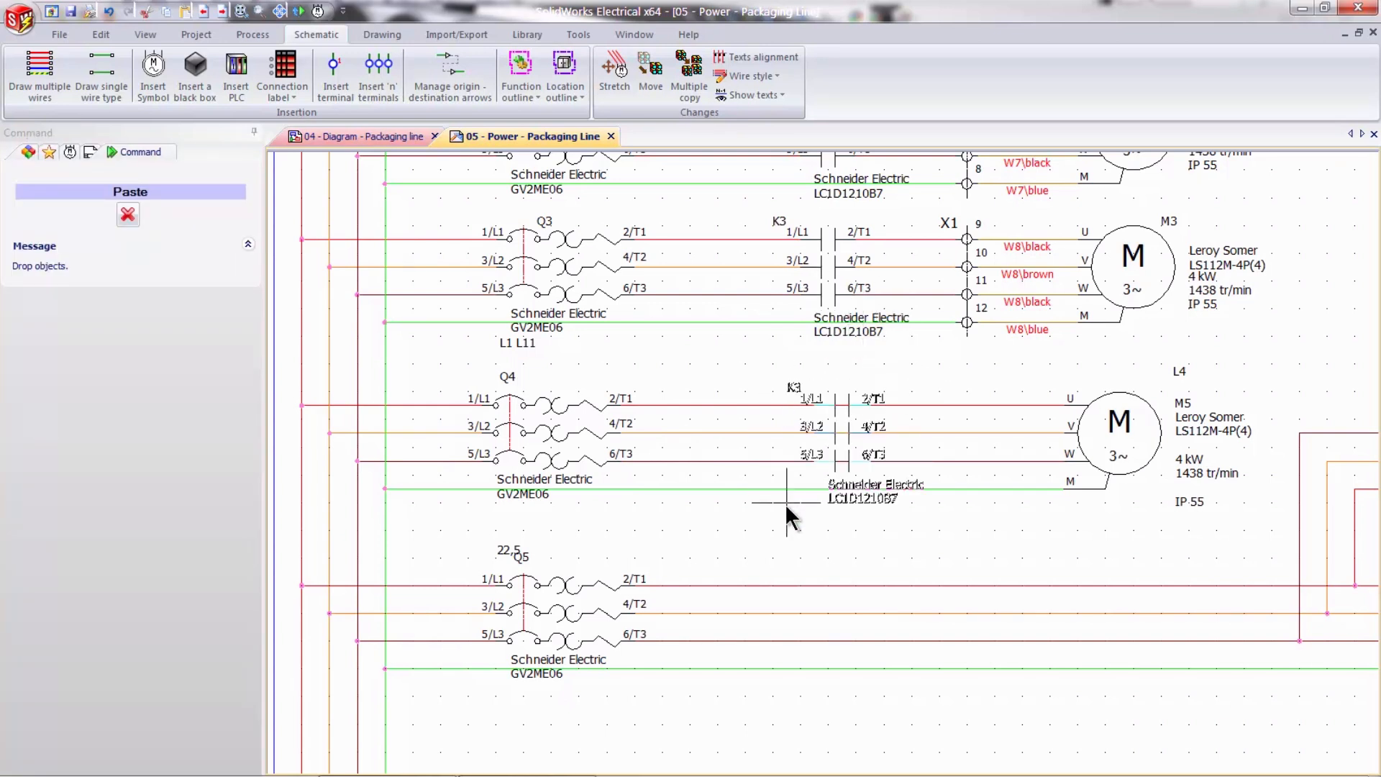
left_click(785, 503)
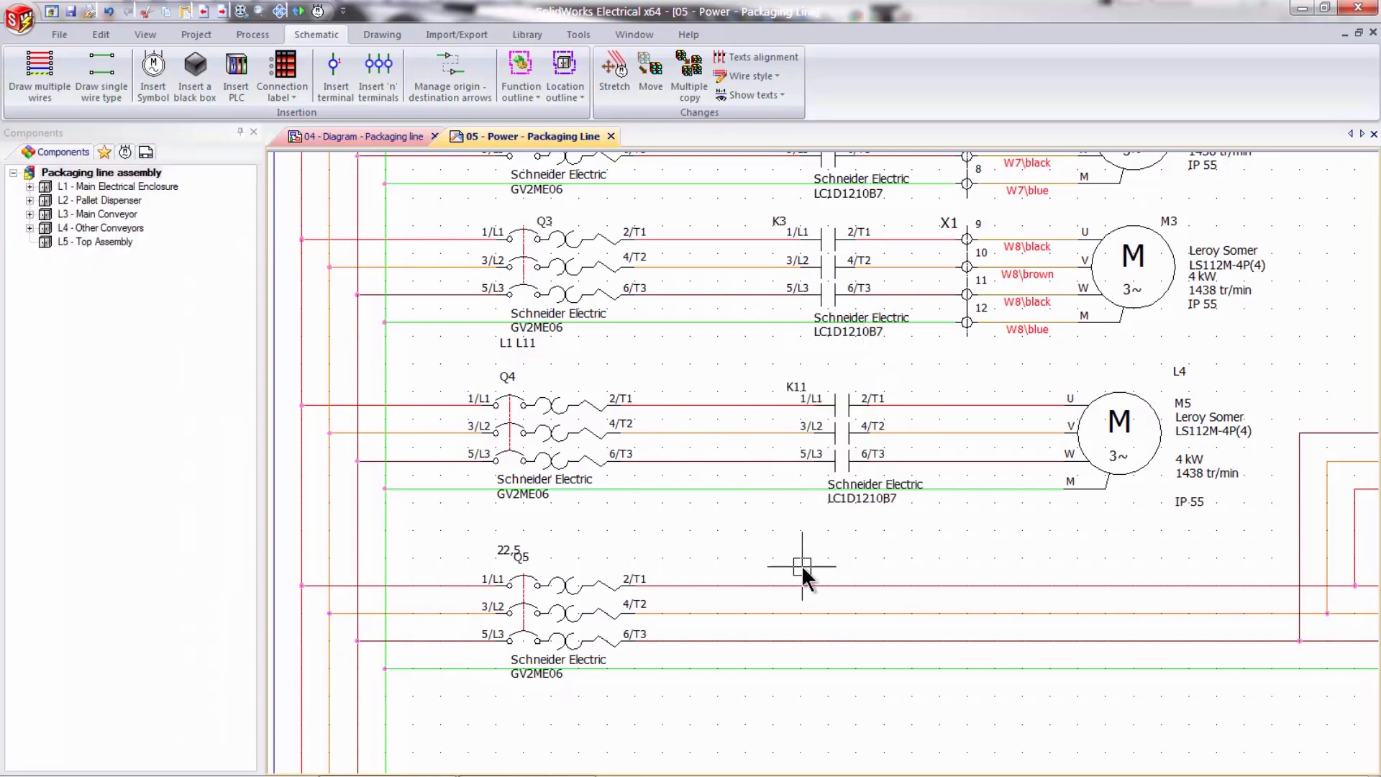
- Change the pasted contactor's number to 4 and associate the symbol with the existing contactor relay K4
right_click(812, 405)
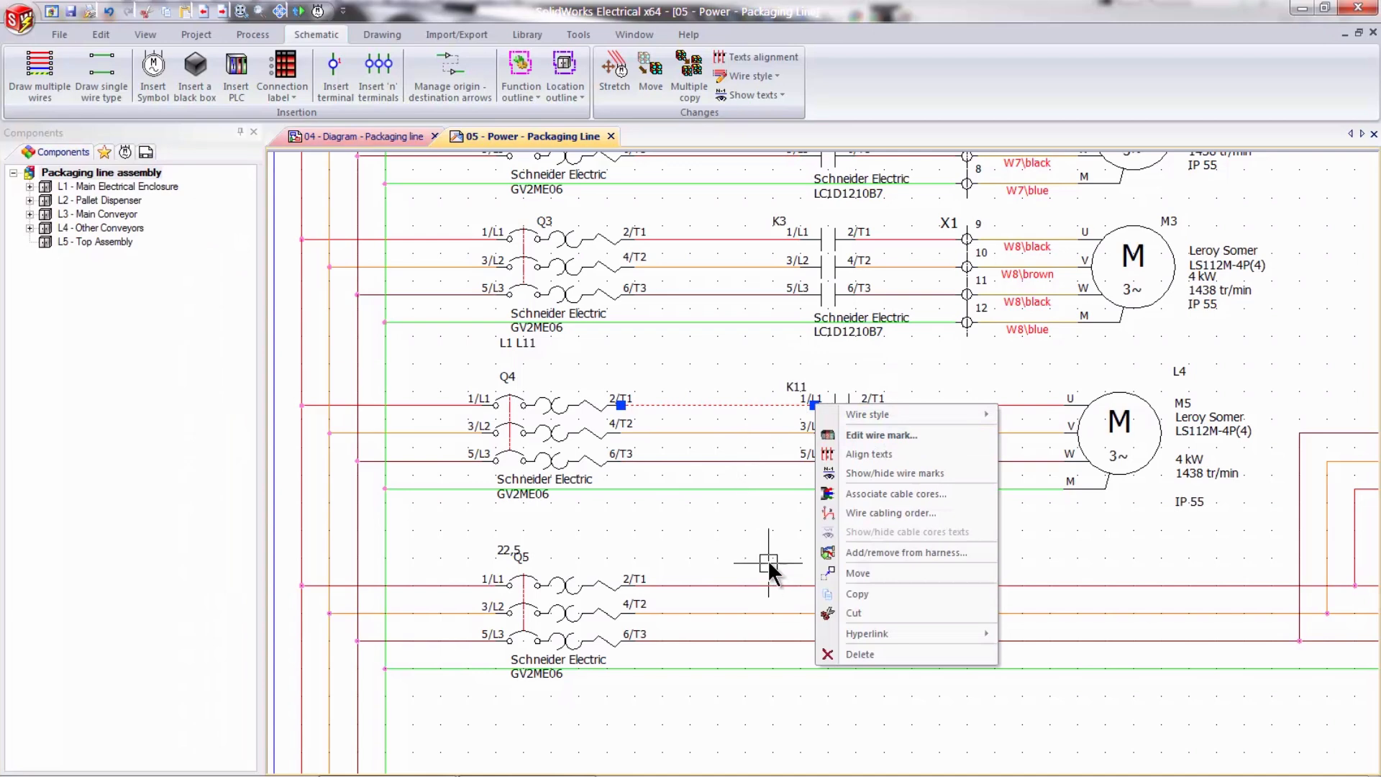
key("Escape")
right_click(853, 409)
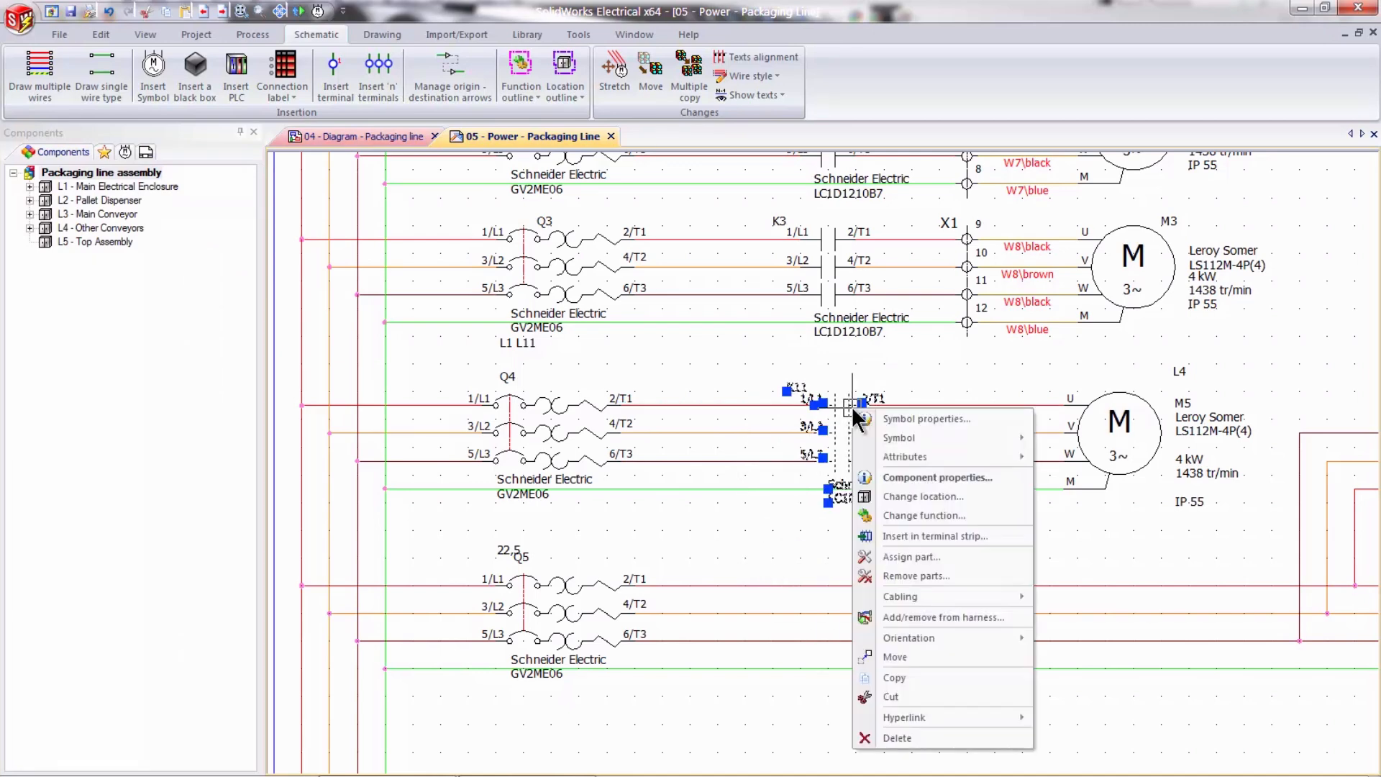
left_click(907, 418)
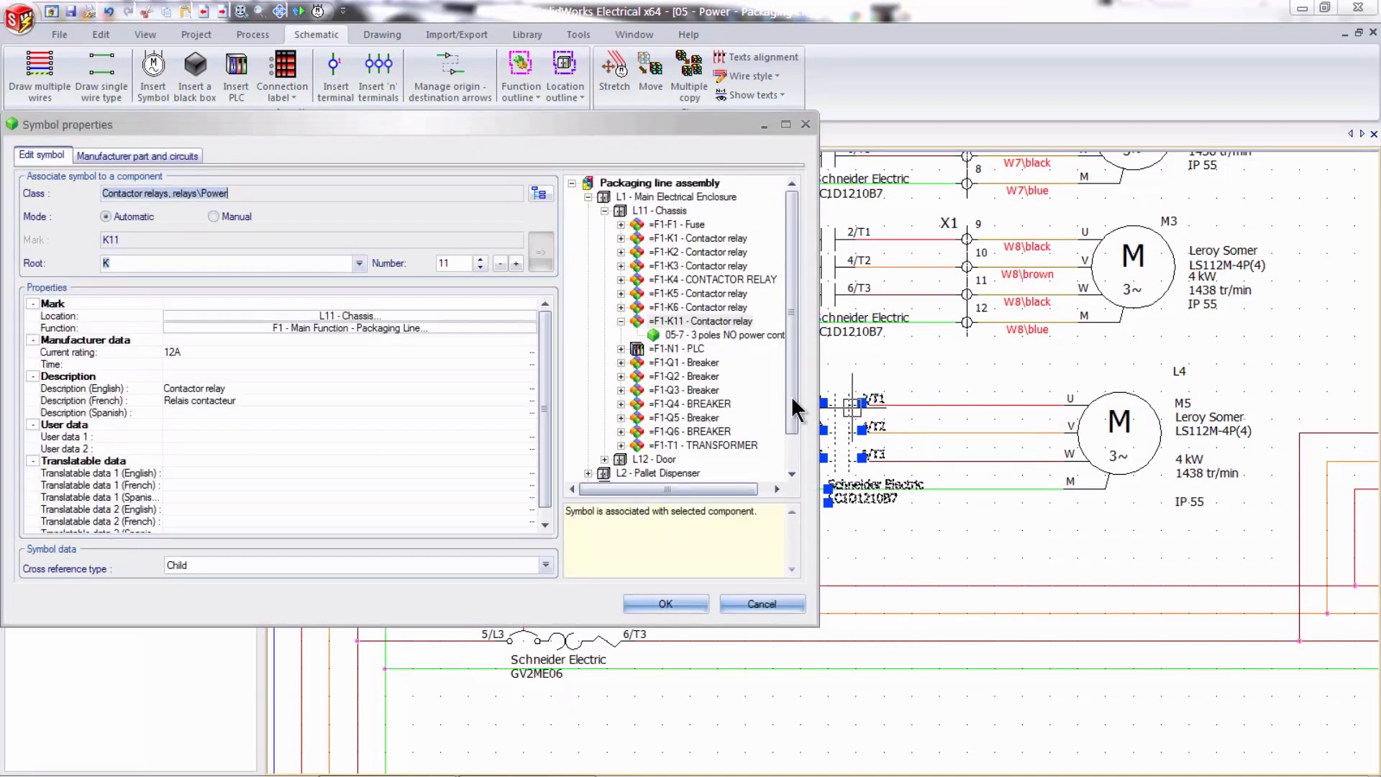
left_click(446, 263)
type("4")
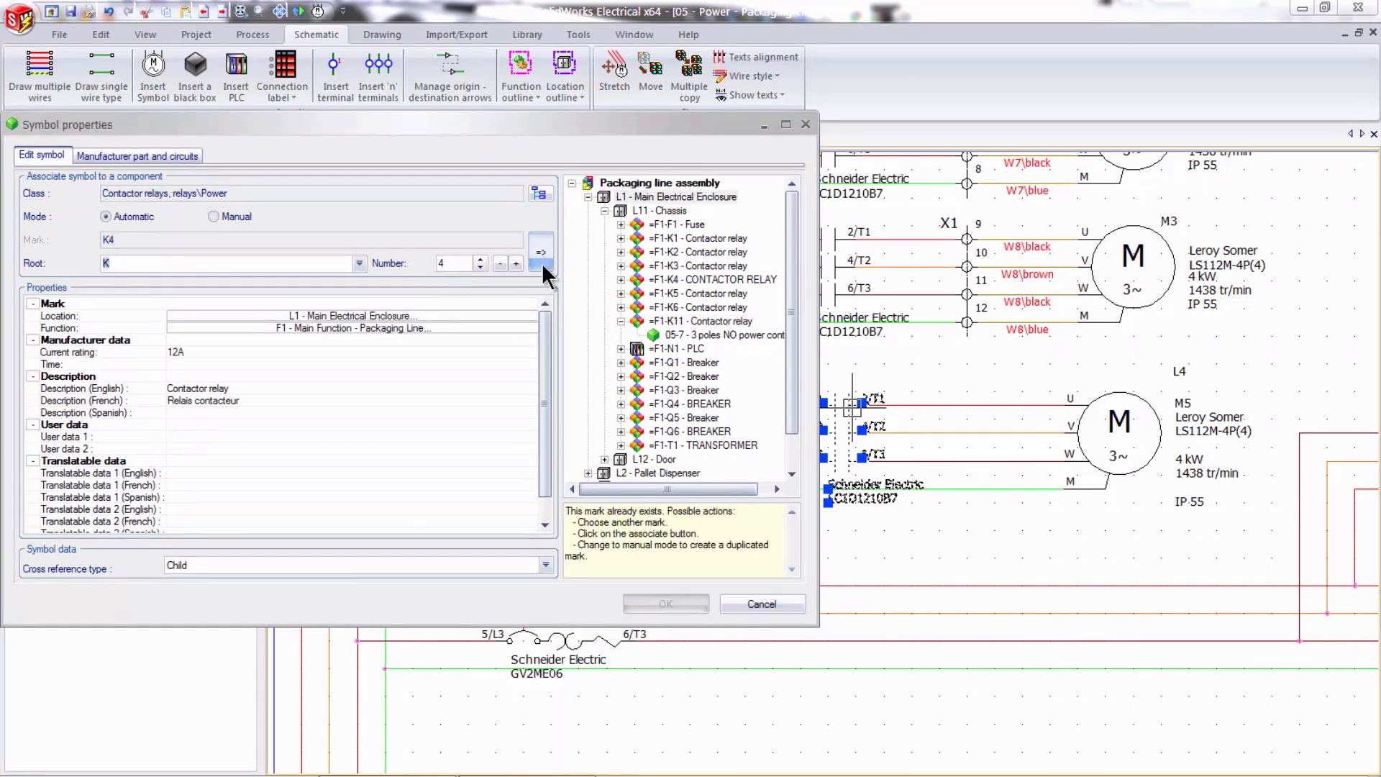
left_click(540, 252)
left_click(665, 603)
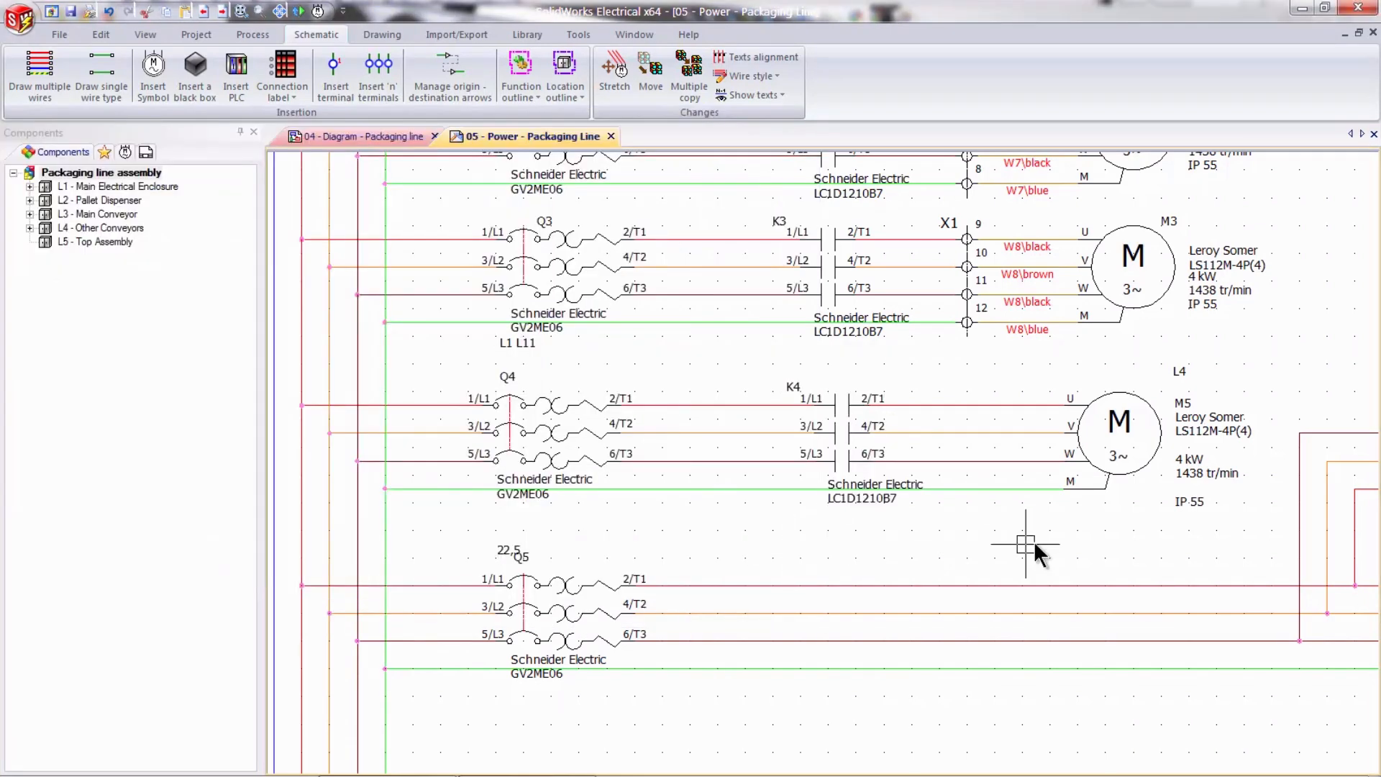
- Insert a row of terminals across motor M5's four wires, between contactor K4 and the motor
middle_click_drag(1049, 516, 756, 546)
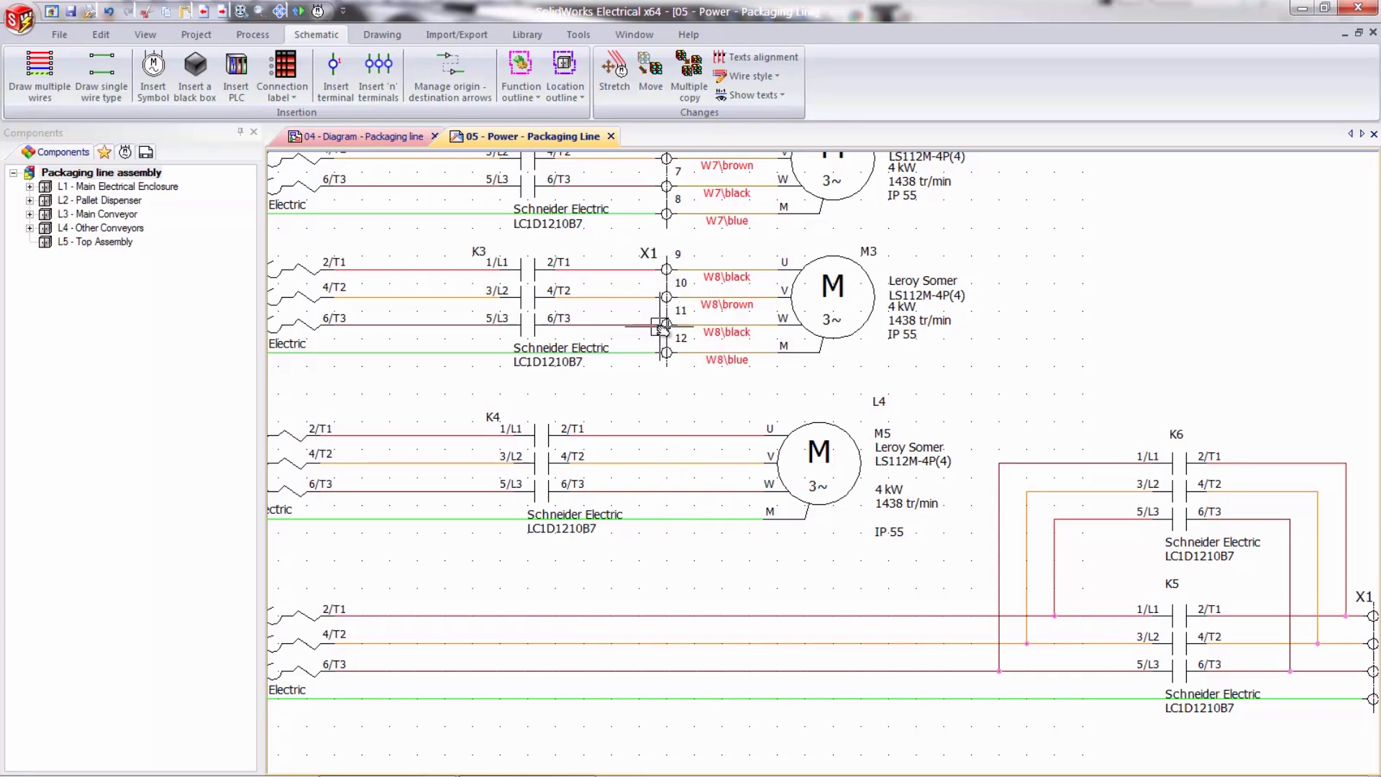
middle_click_drag(715, 397, 630, 375)
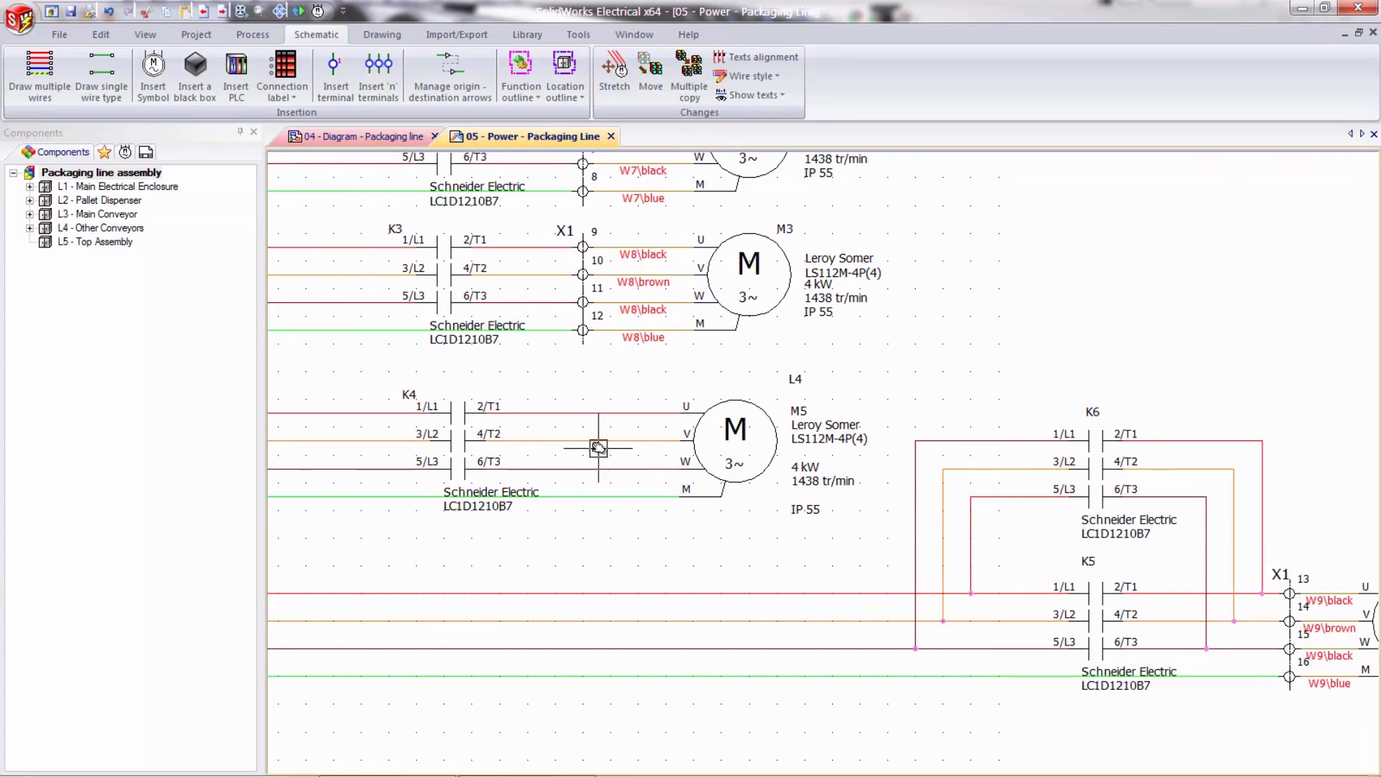
left_click(393, 95)
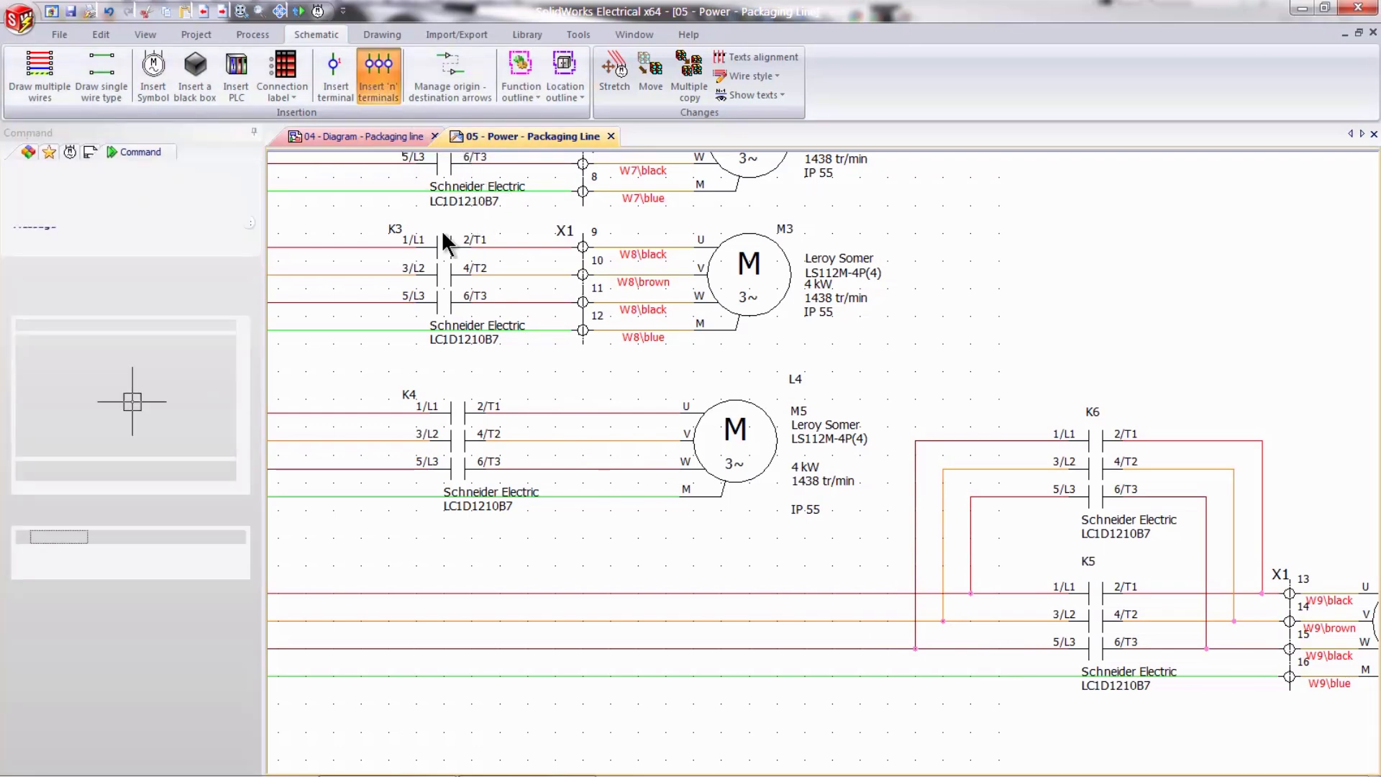
left_click(583, 511)
left_click(525, 539)
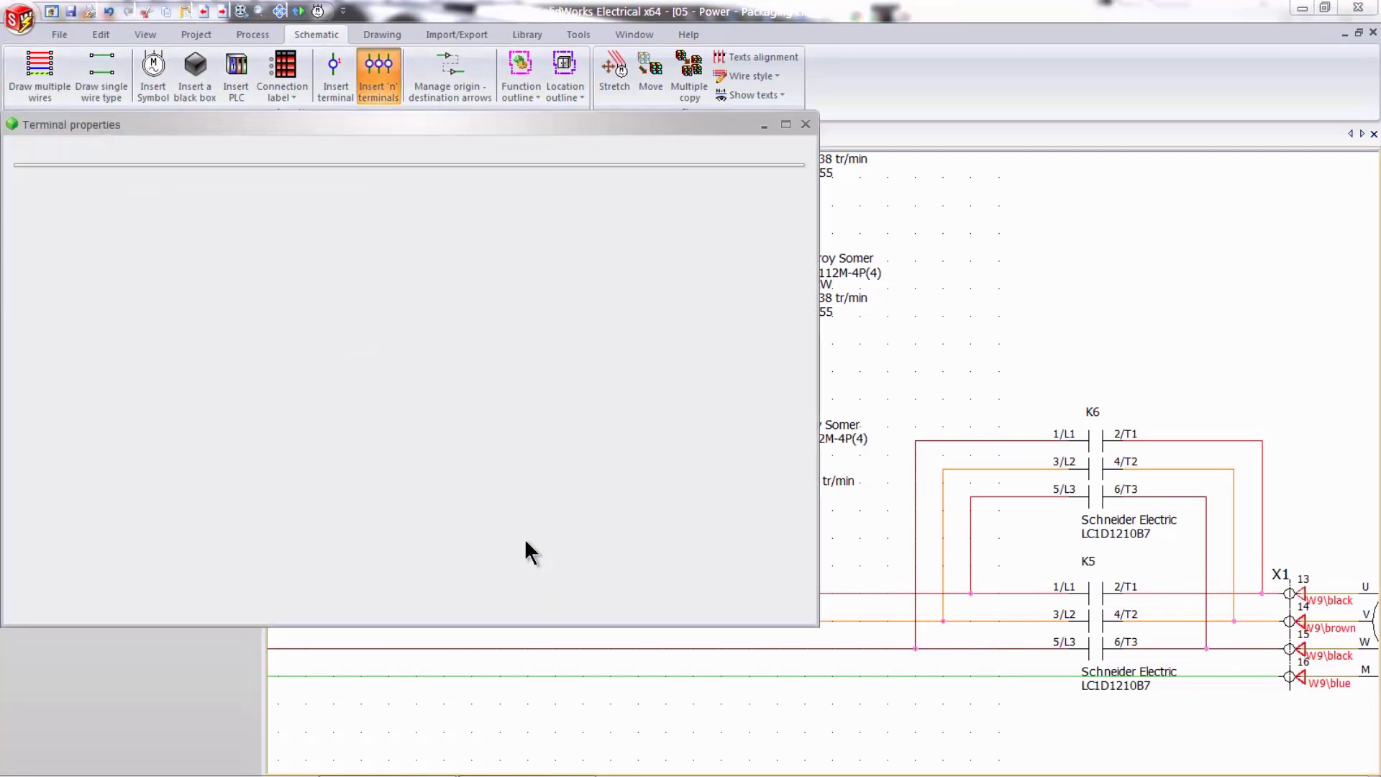
- Associate all the new terminals with the existing terminal strip X1 in location L11 - Chassis
left_click(607, 211)
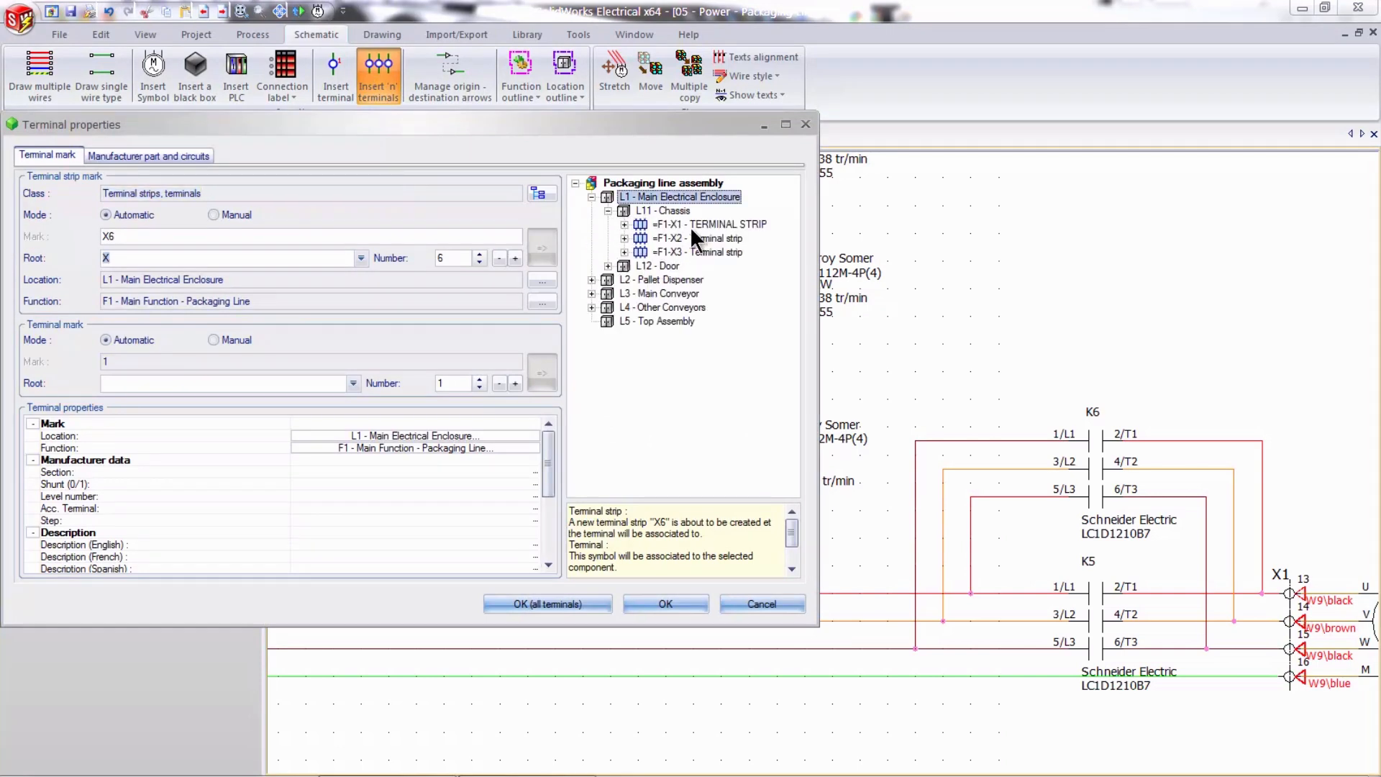
left_click(704, 224)
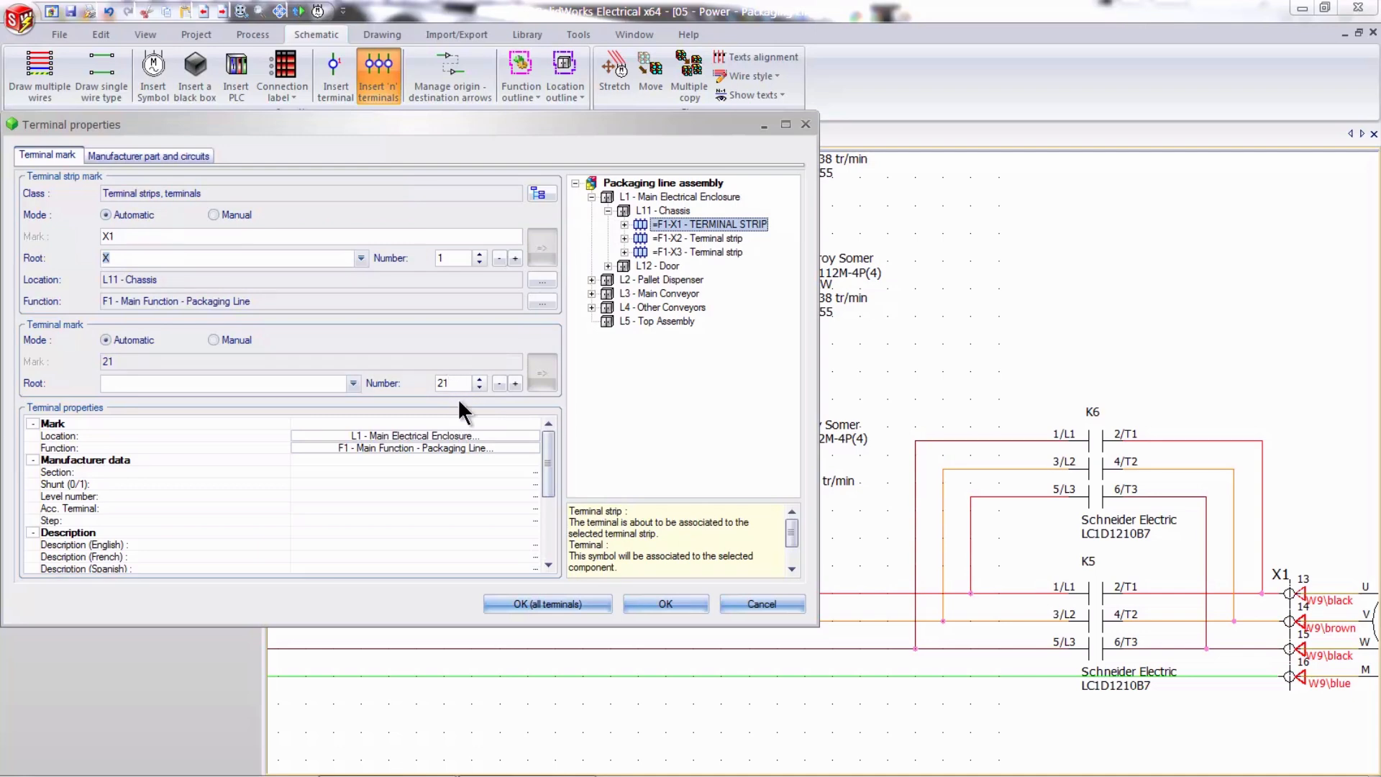
left_click(529, 603)
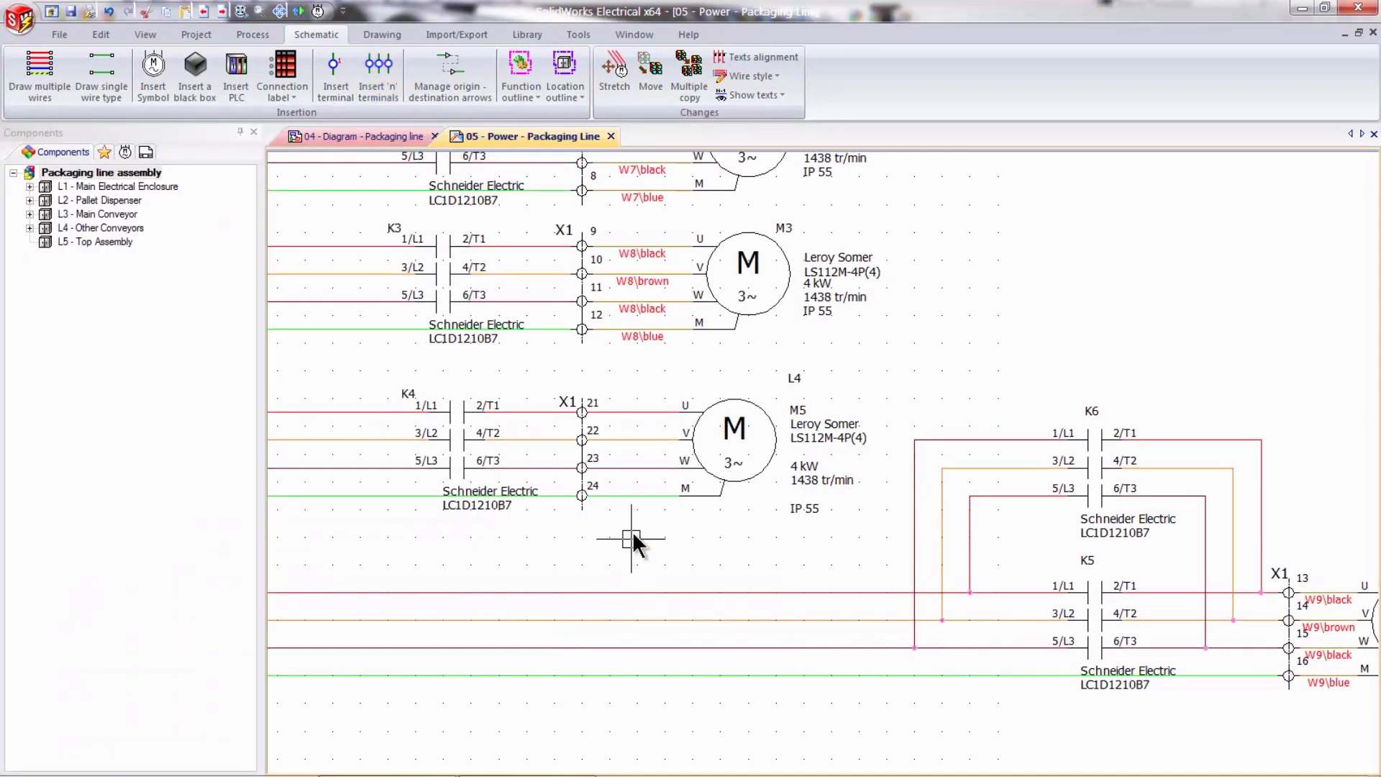
- Open terminal strip X1 in the terminal strip editor and enlarge the editor to show terminals 21 to 24
right_click(563, 397)
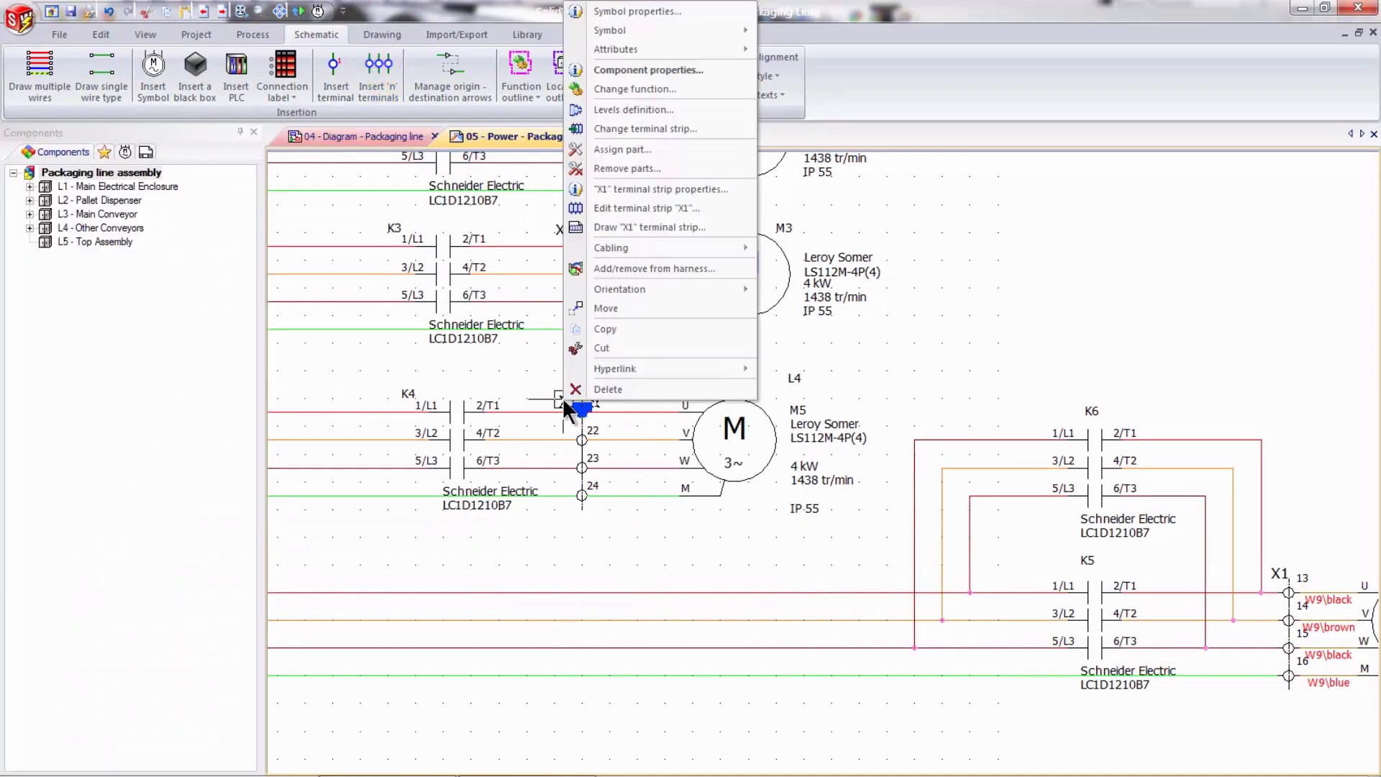
left_click(623, 208)
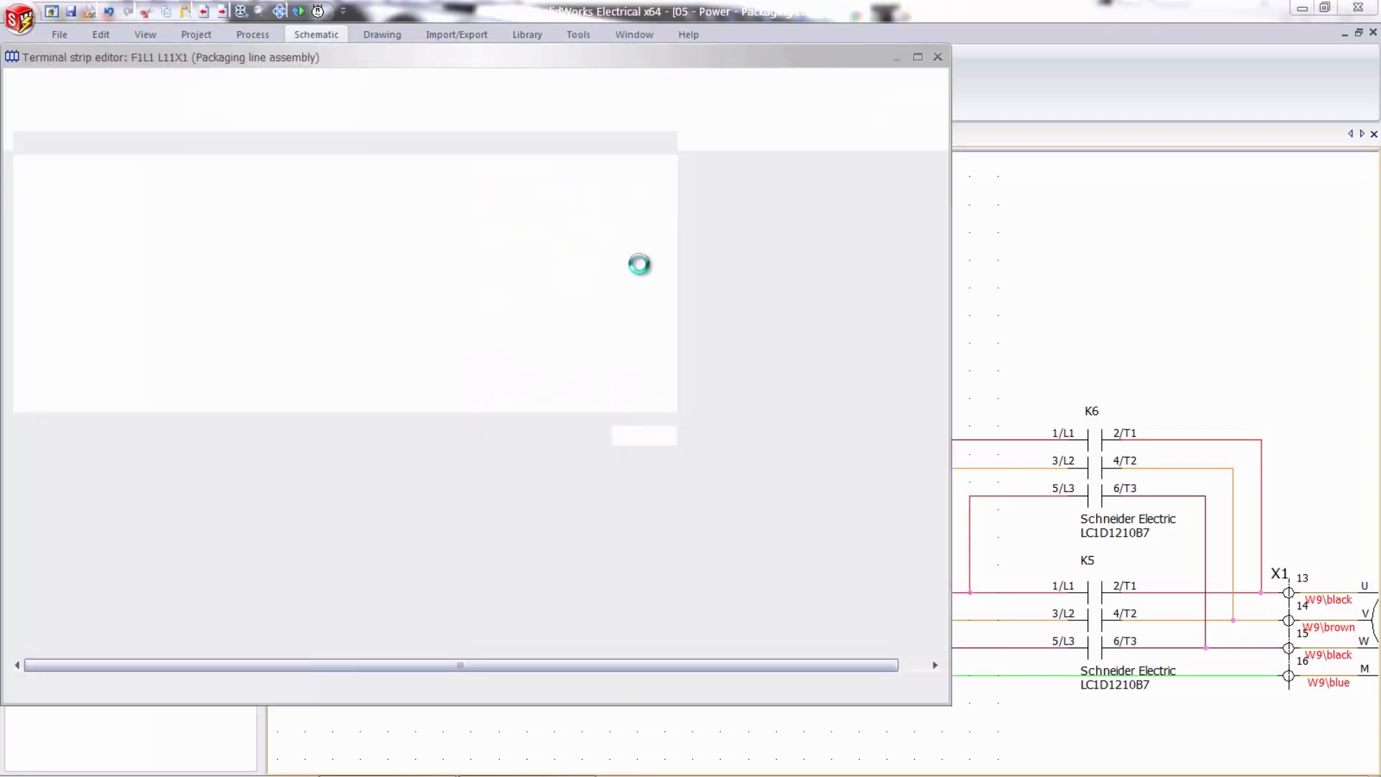
left_click_drag(648, 58, 751, 55)
left_click_drag(1039, 335, 1042, 257)
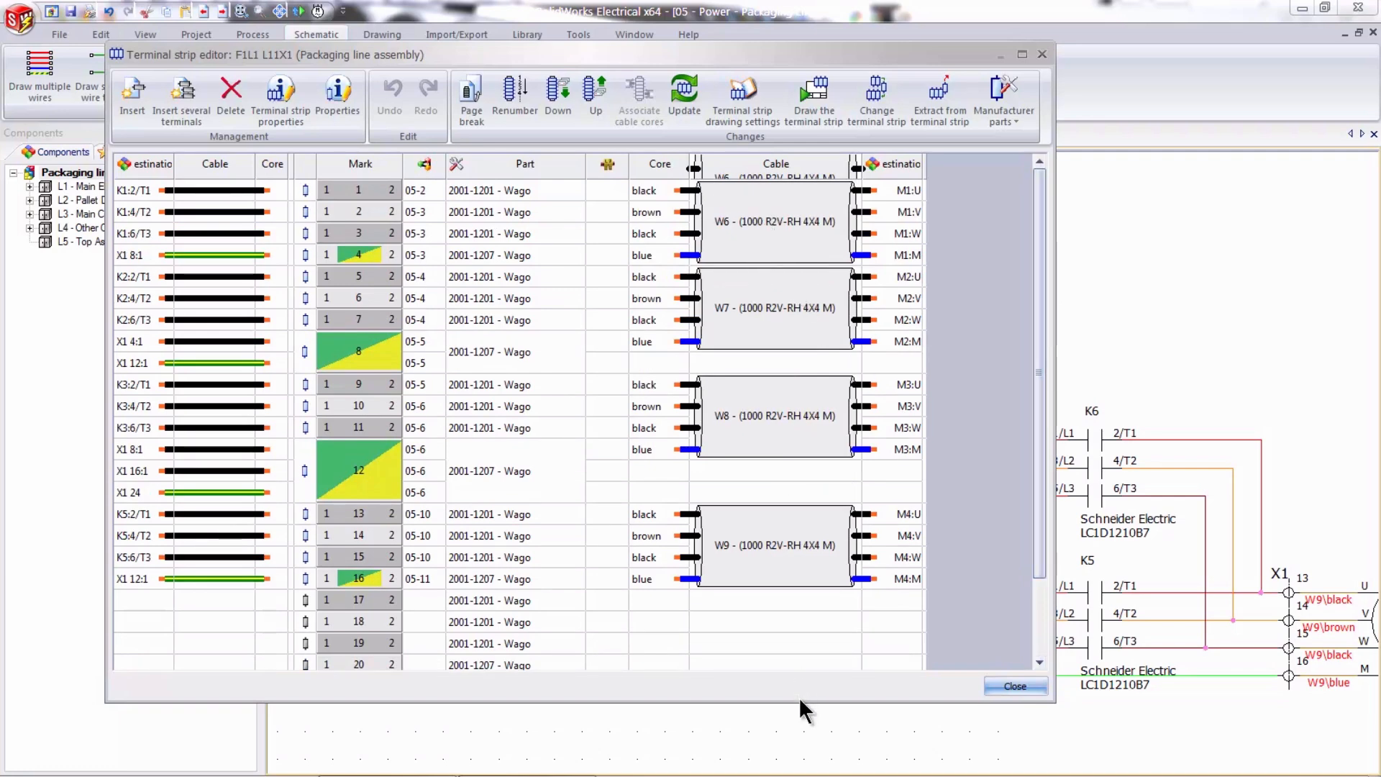
left_click_drag(798, 703, 798, 776)
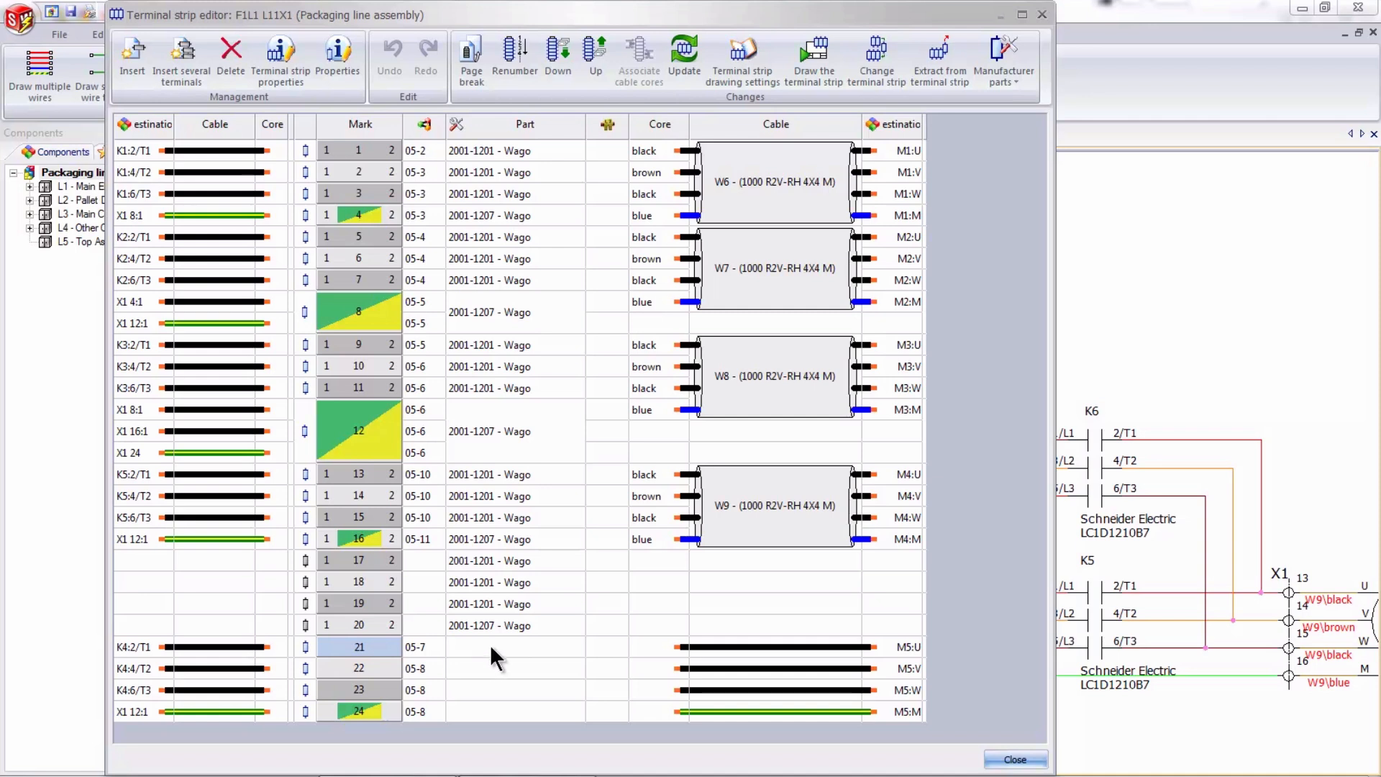
- Assign the Wago part 2001-1201 to terminals 21, 22 and 23 of strip X1
left_click(485, 688)
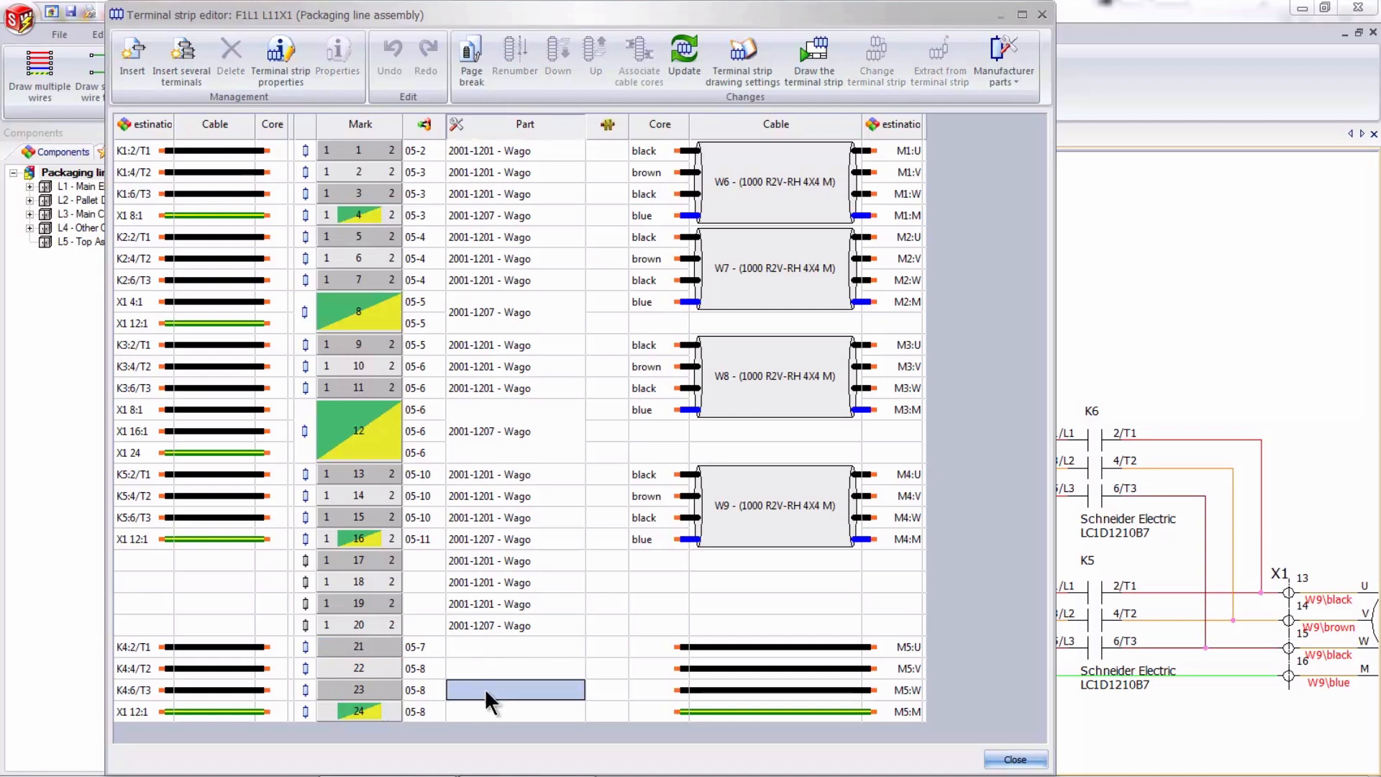
left_click(493, 647, "shift")
right_click(494, 646)
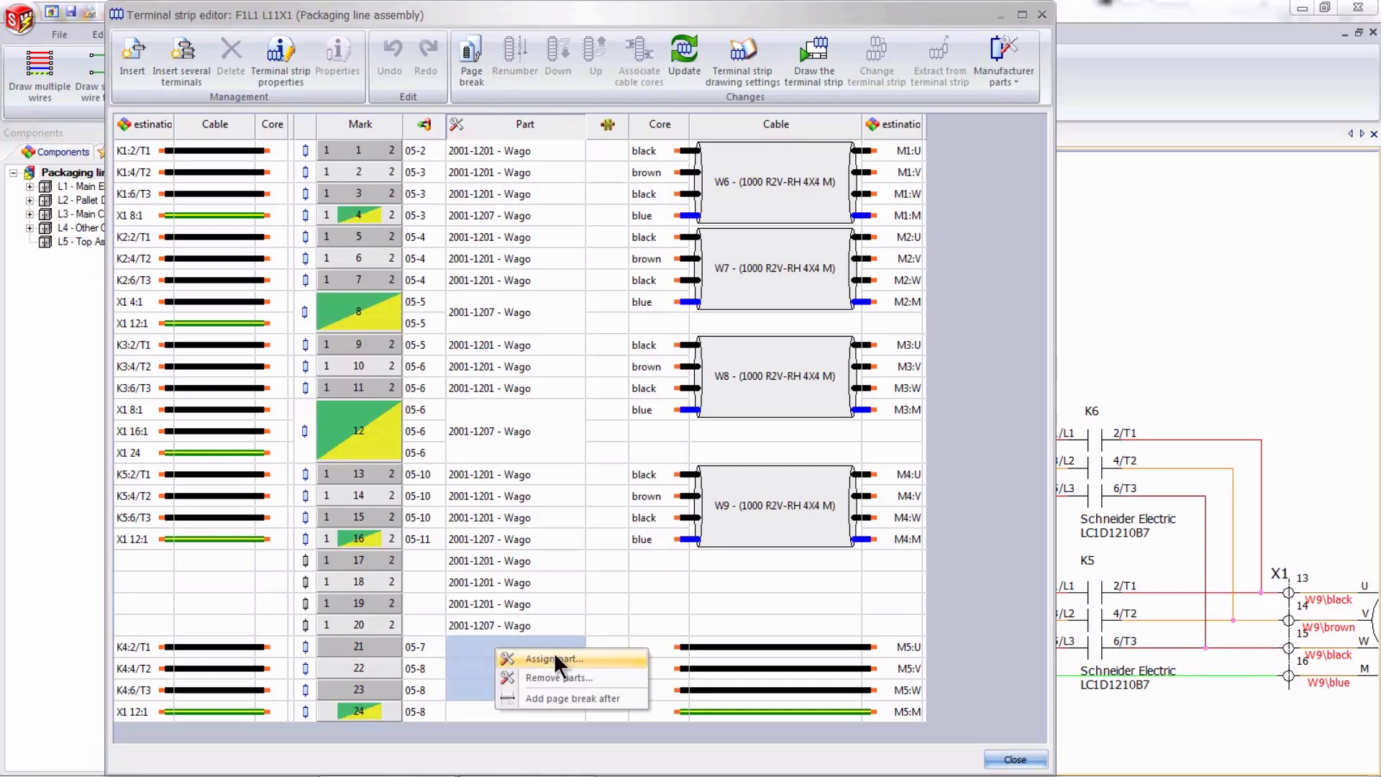
left_click(555, 654)
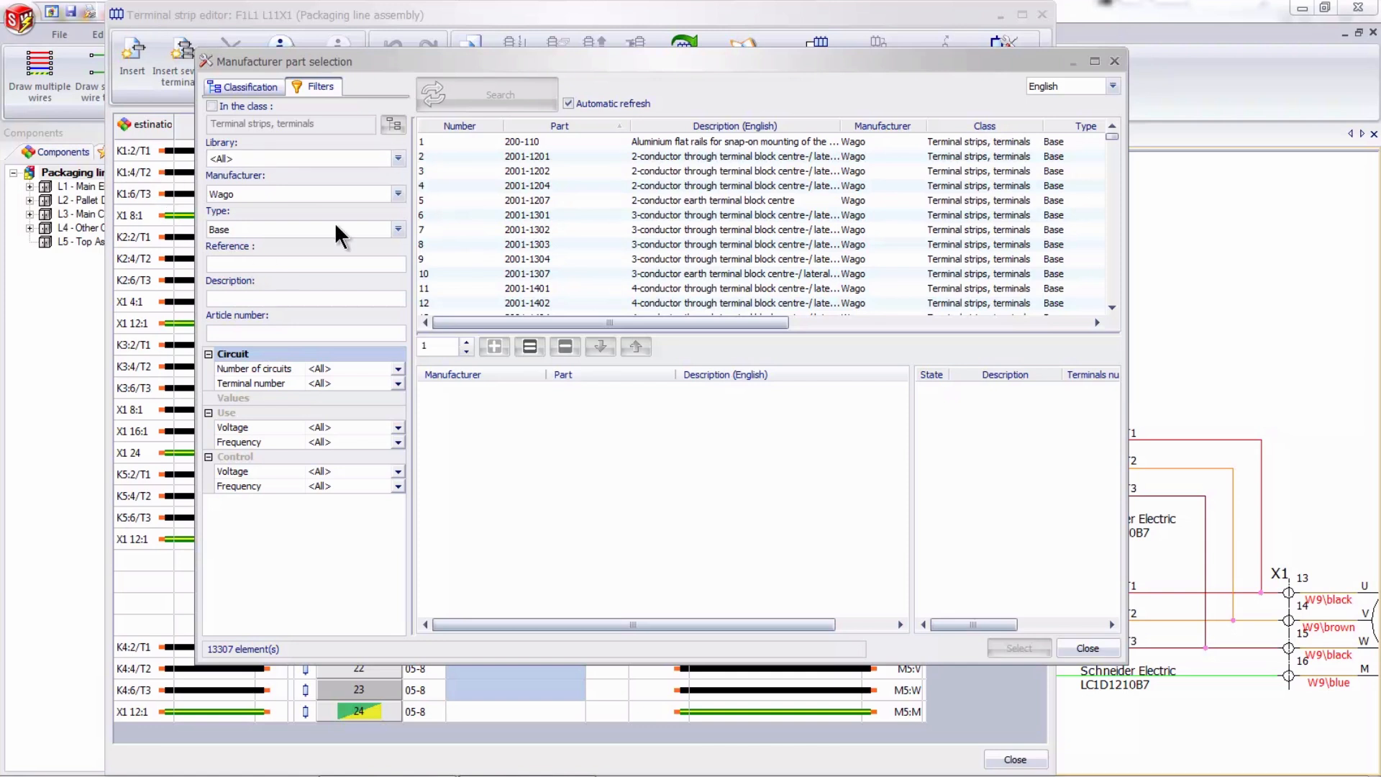
left_click(527, 153)
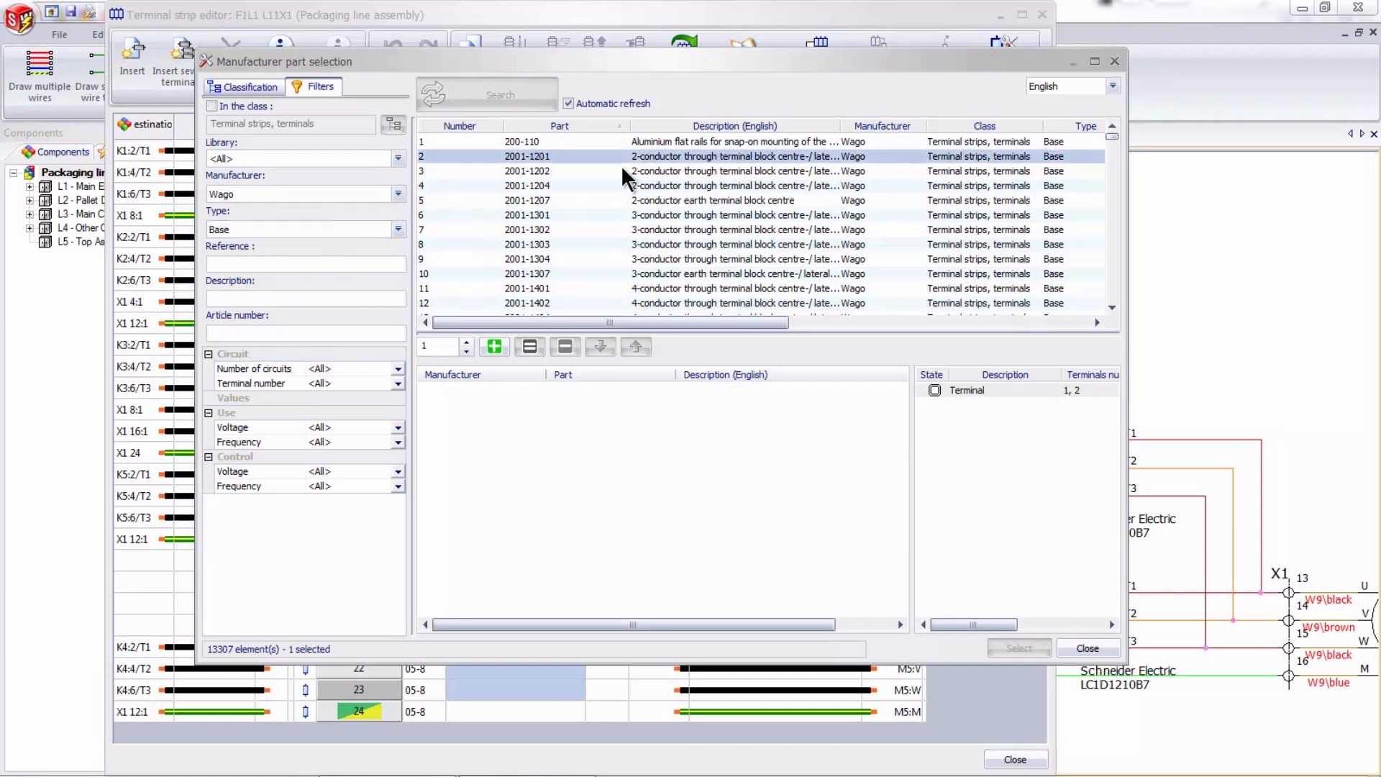
left_click(498, 344)
left_click(1034, 646)
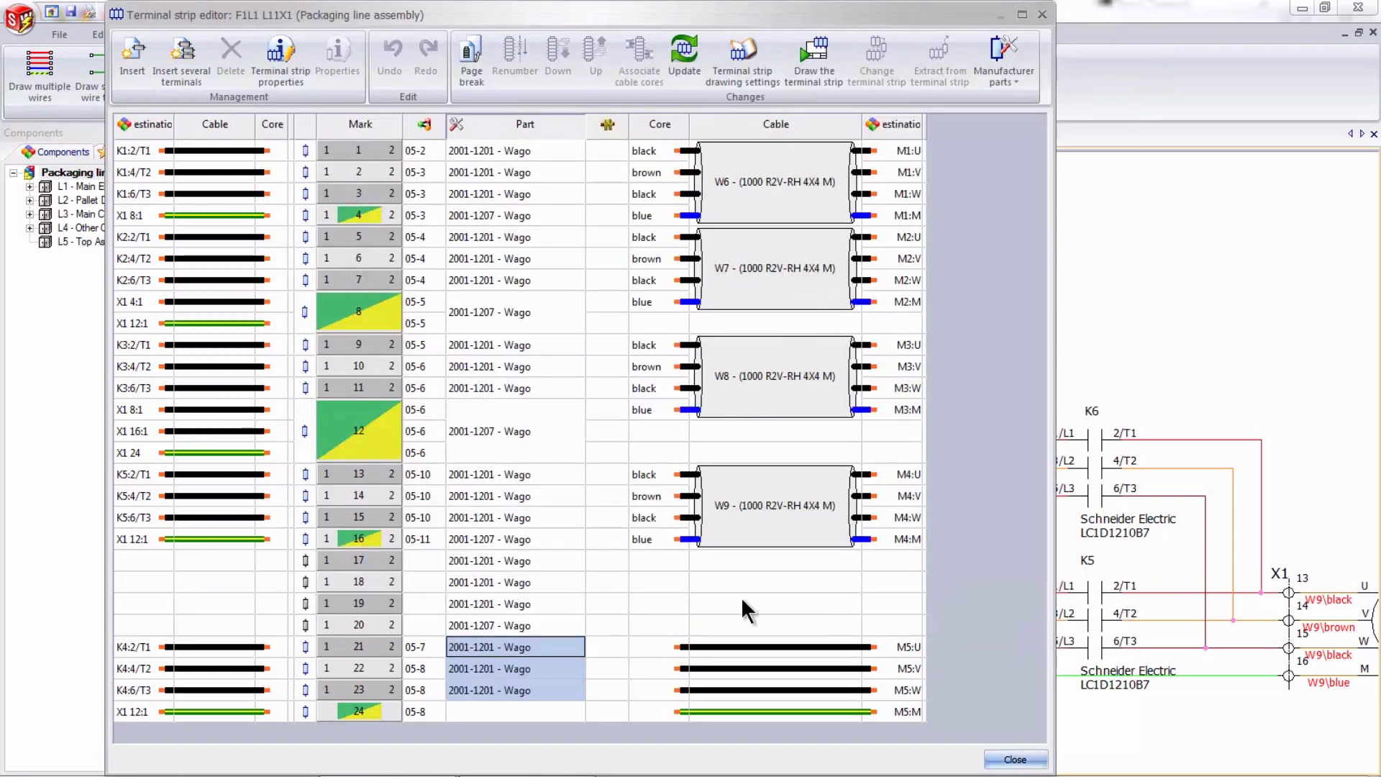
- Assign the Wago earth terminal part 2001-1207 to terminal 24
left_click(528, 712)
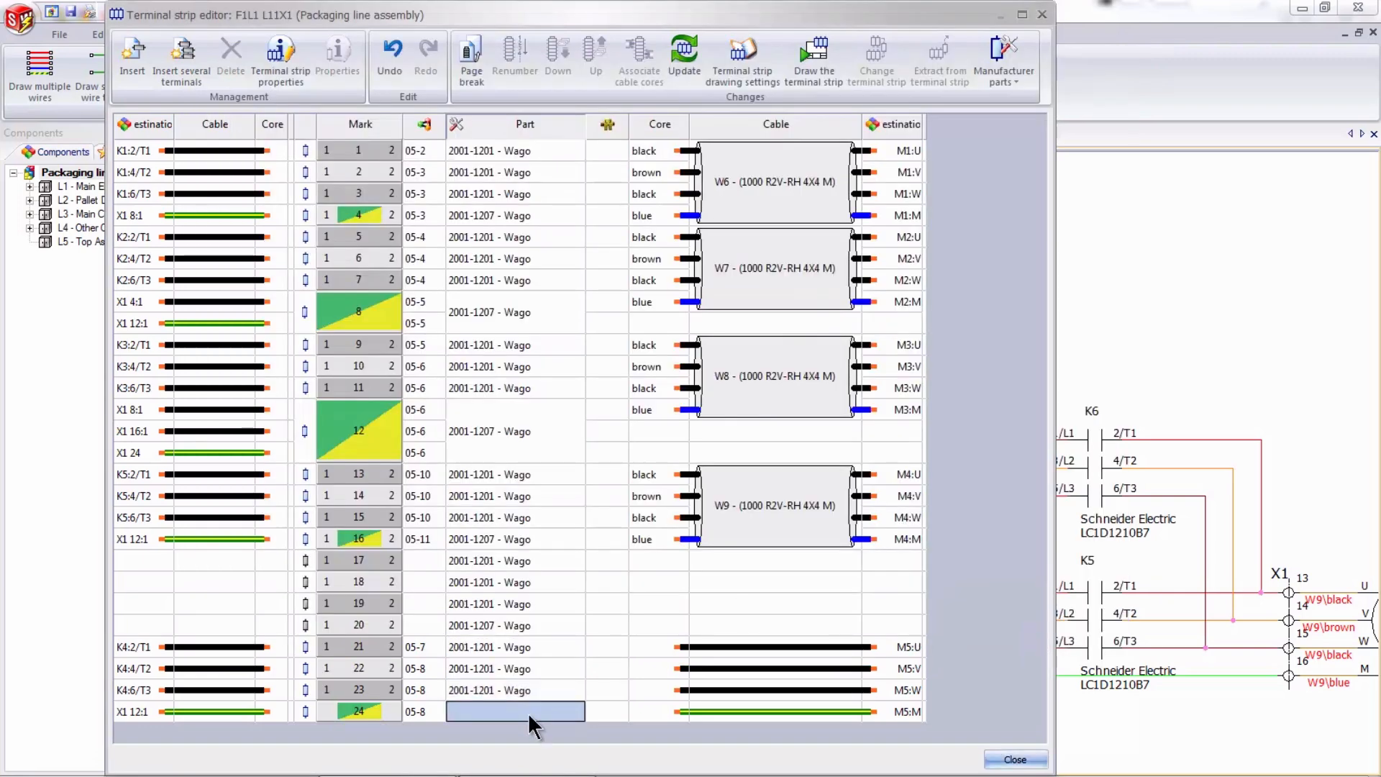
right_click(528, 712)
left_click(586, 664)
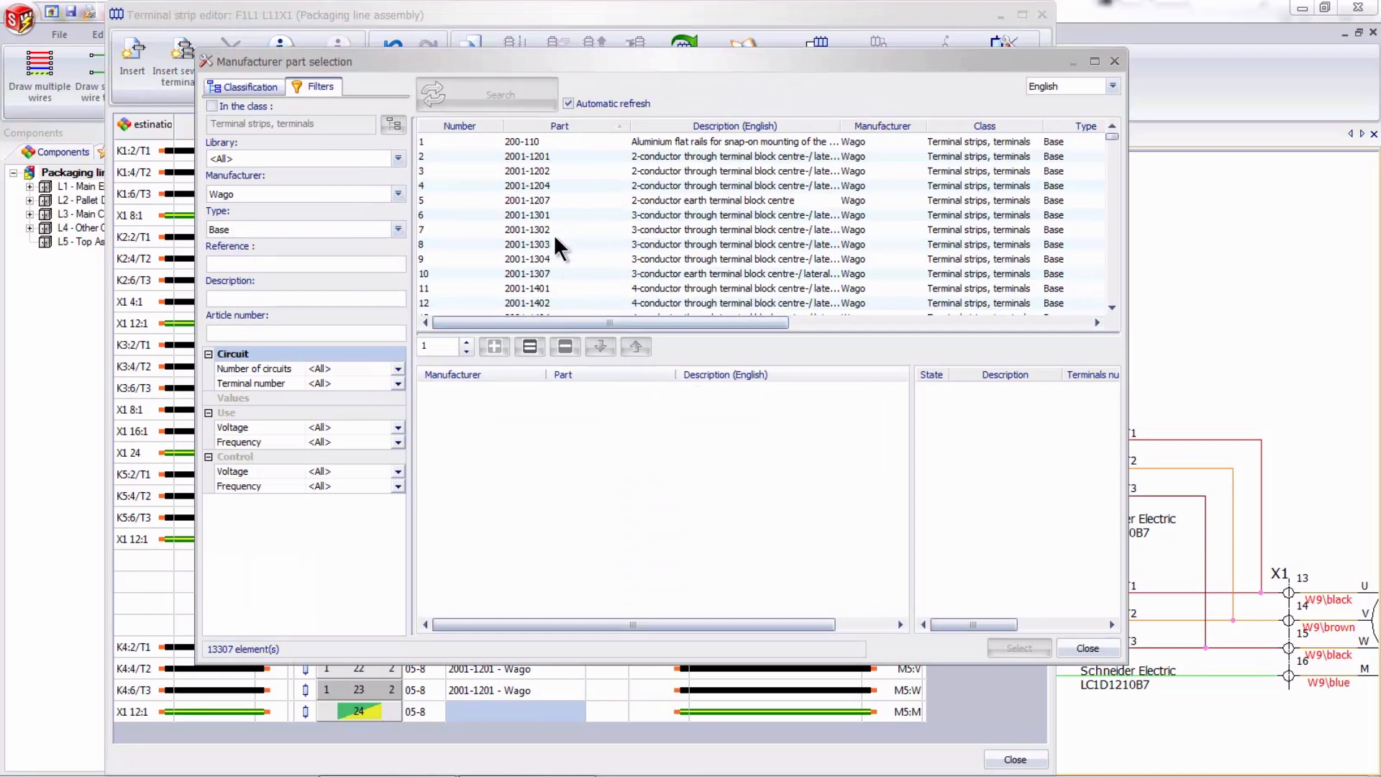
left_click(548, 202)
left_click(494, 346)
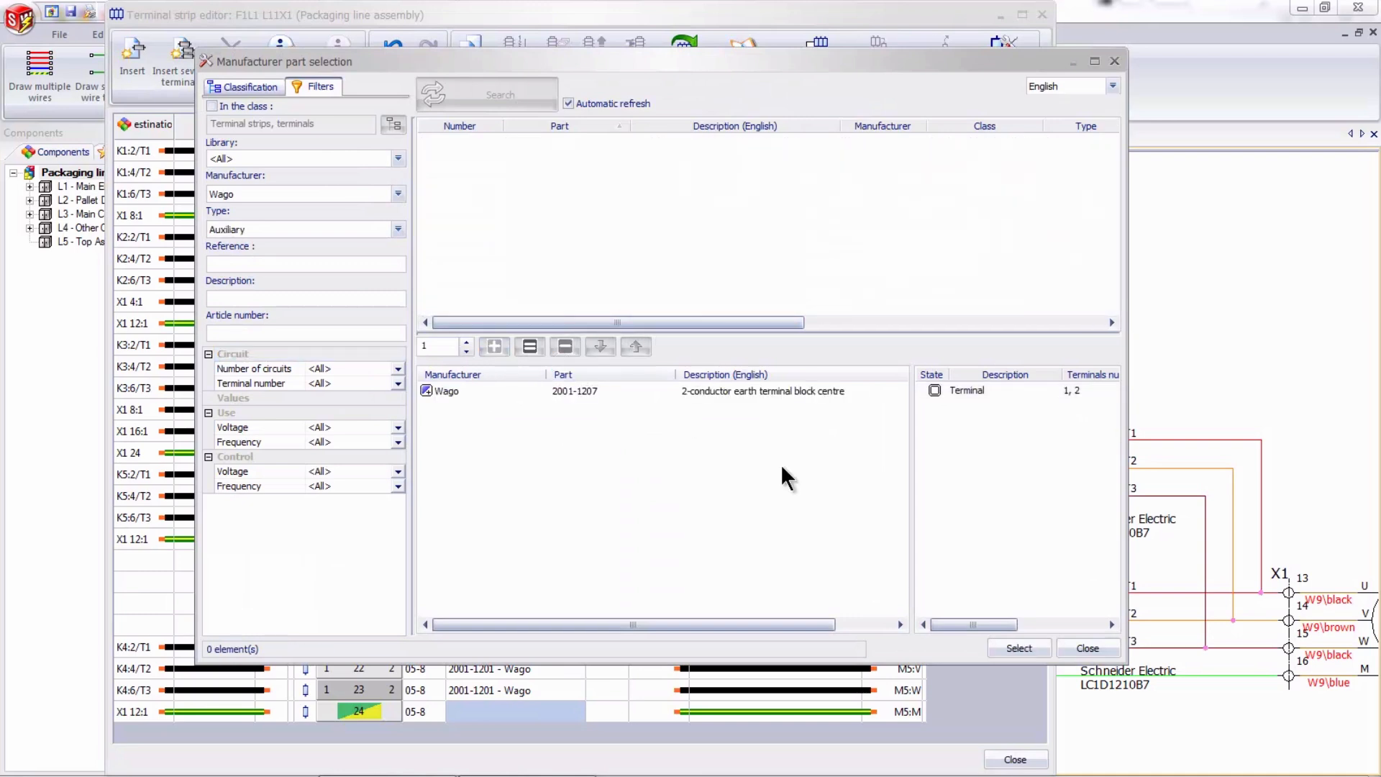
left_click(1008, 648)
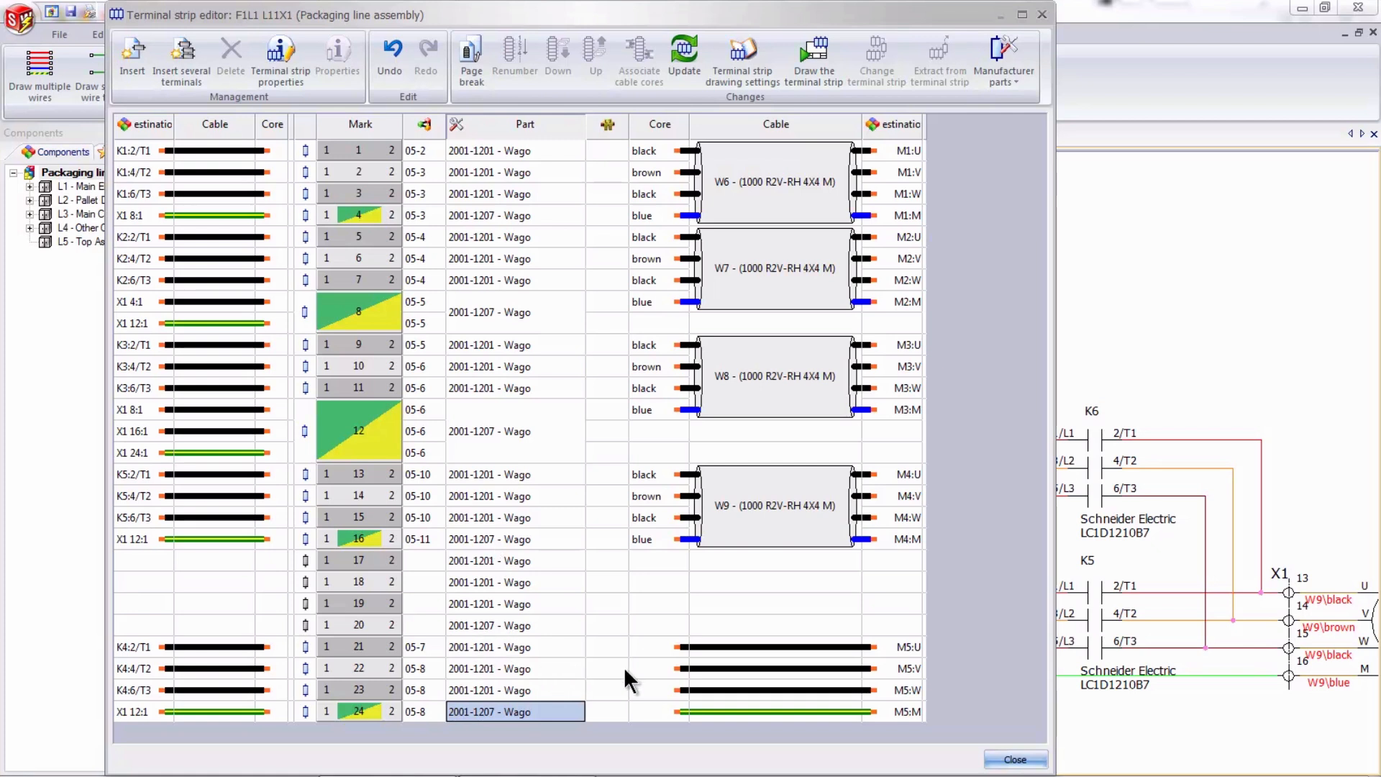
- Start the cable core assignment for the M5 wires of terminals 21 to 24, with L4 - Other Conveyors as the second location filter
left_click(749, 645)
left_click(754, 711, "shift")
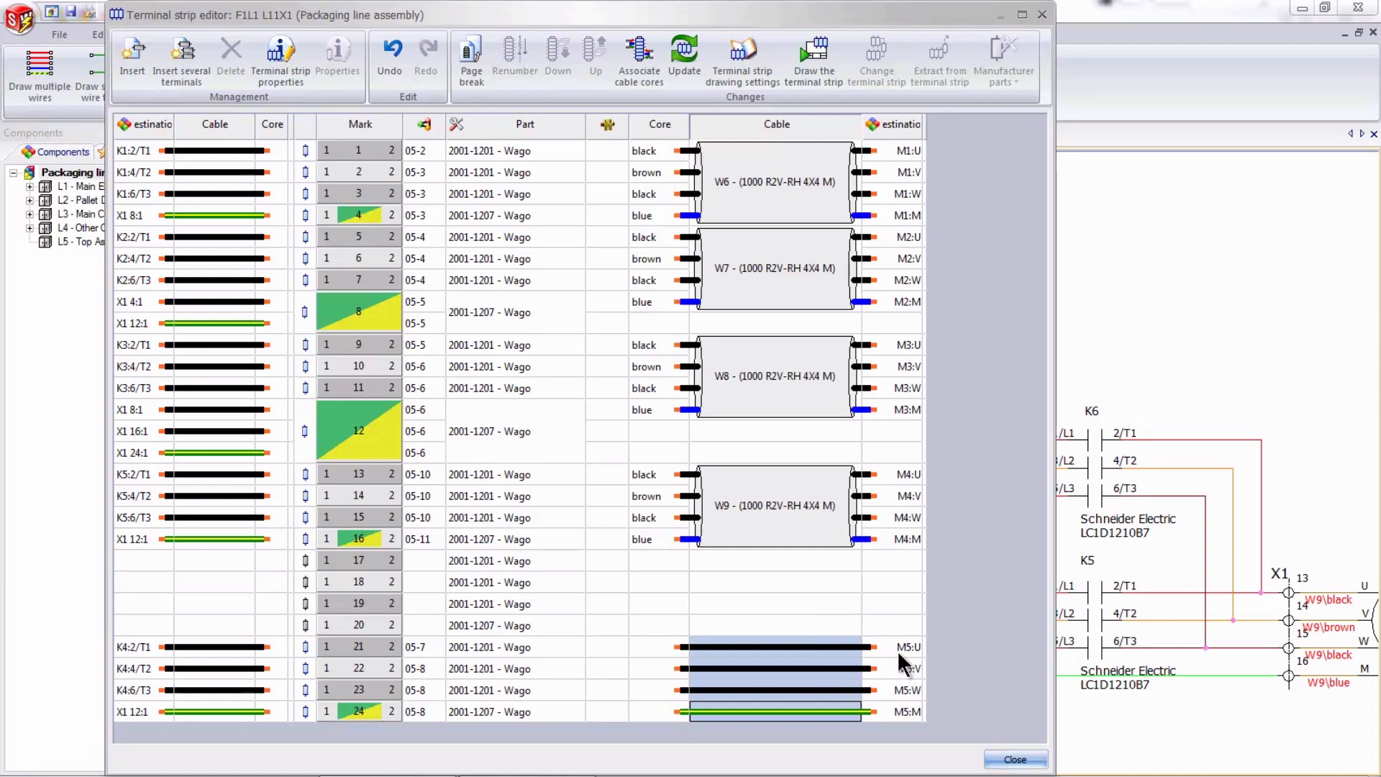
right_click(788, 642)
left_click(843, 658)
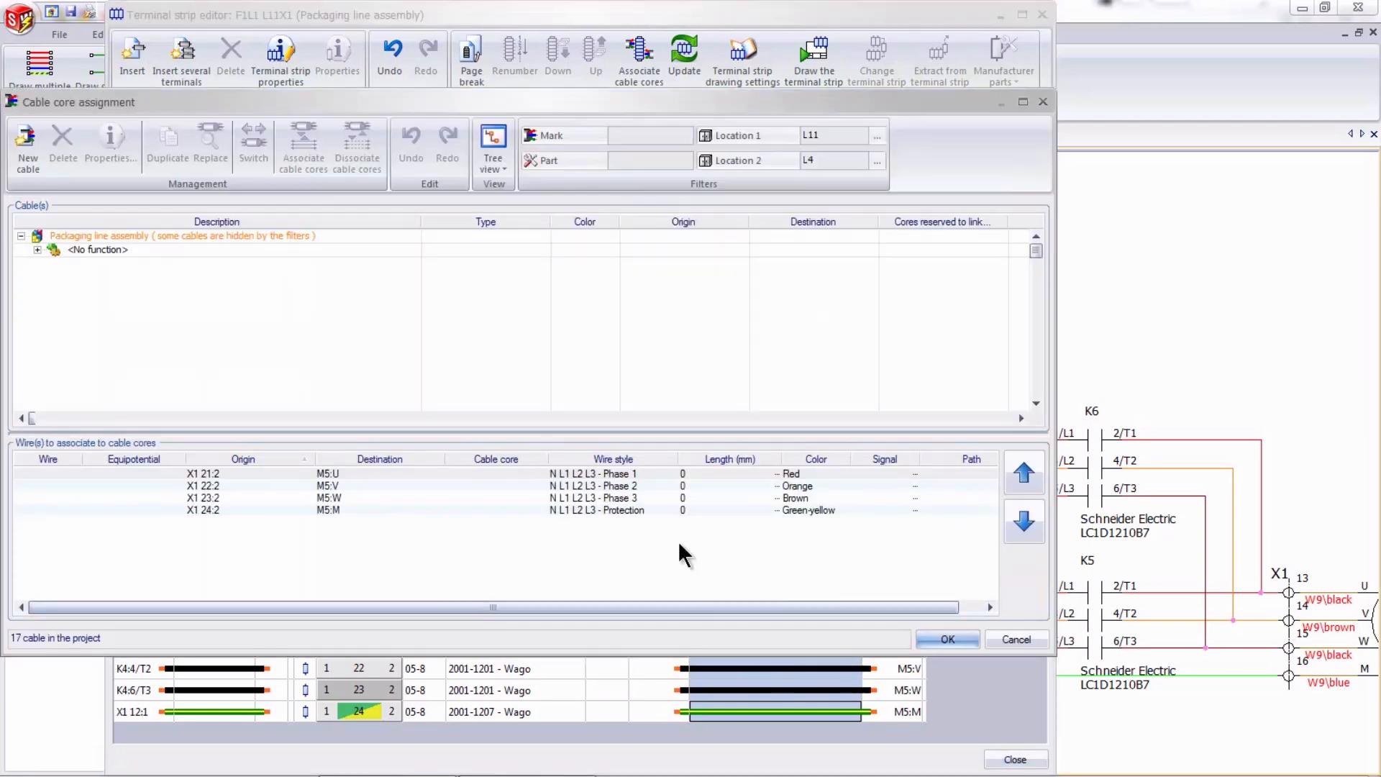
left_click(876, 160)
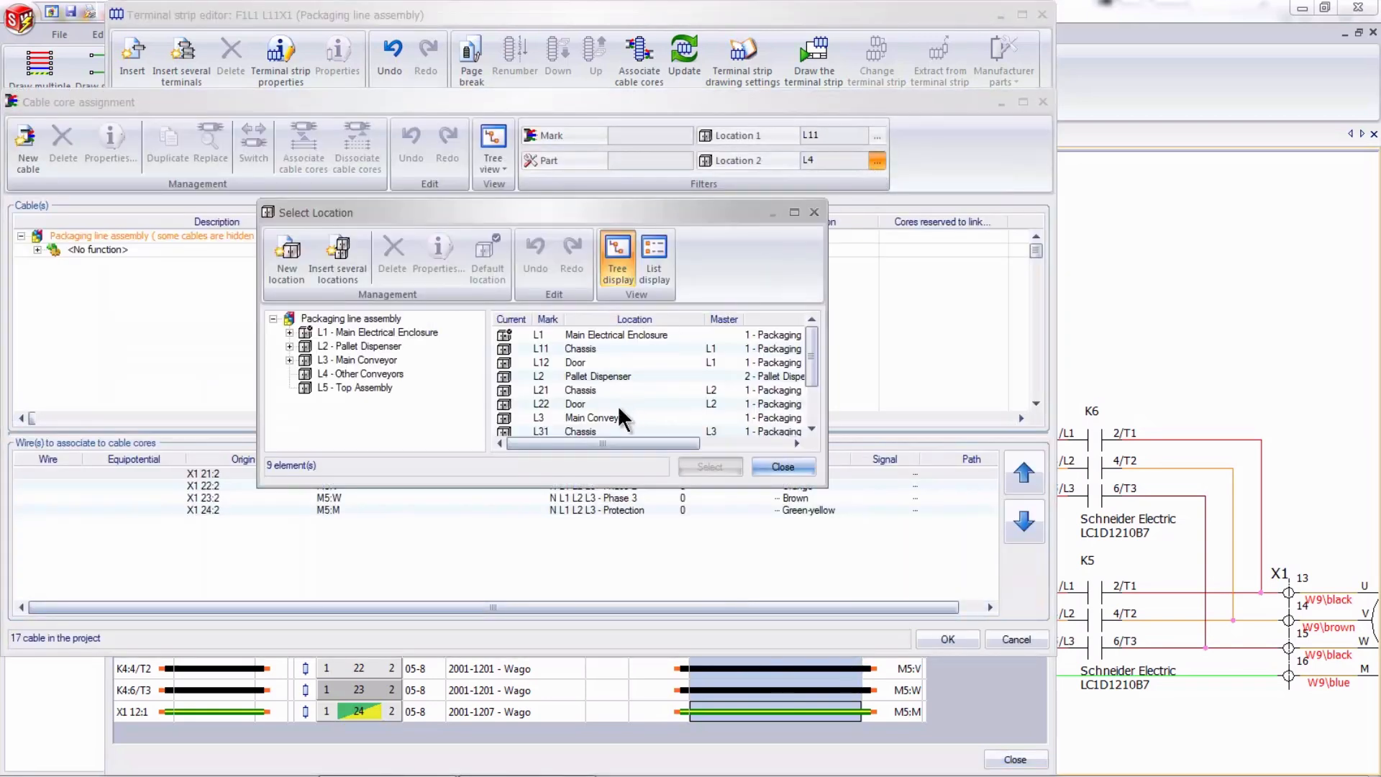
left_click(361, 370)
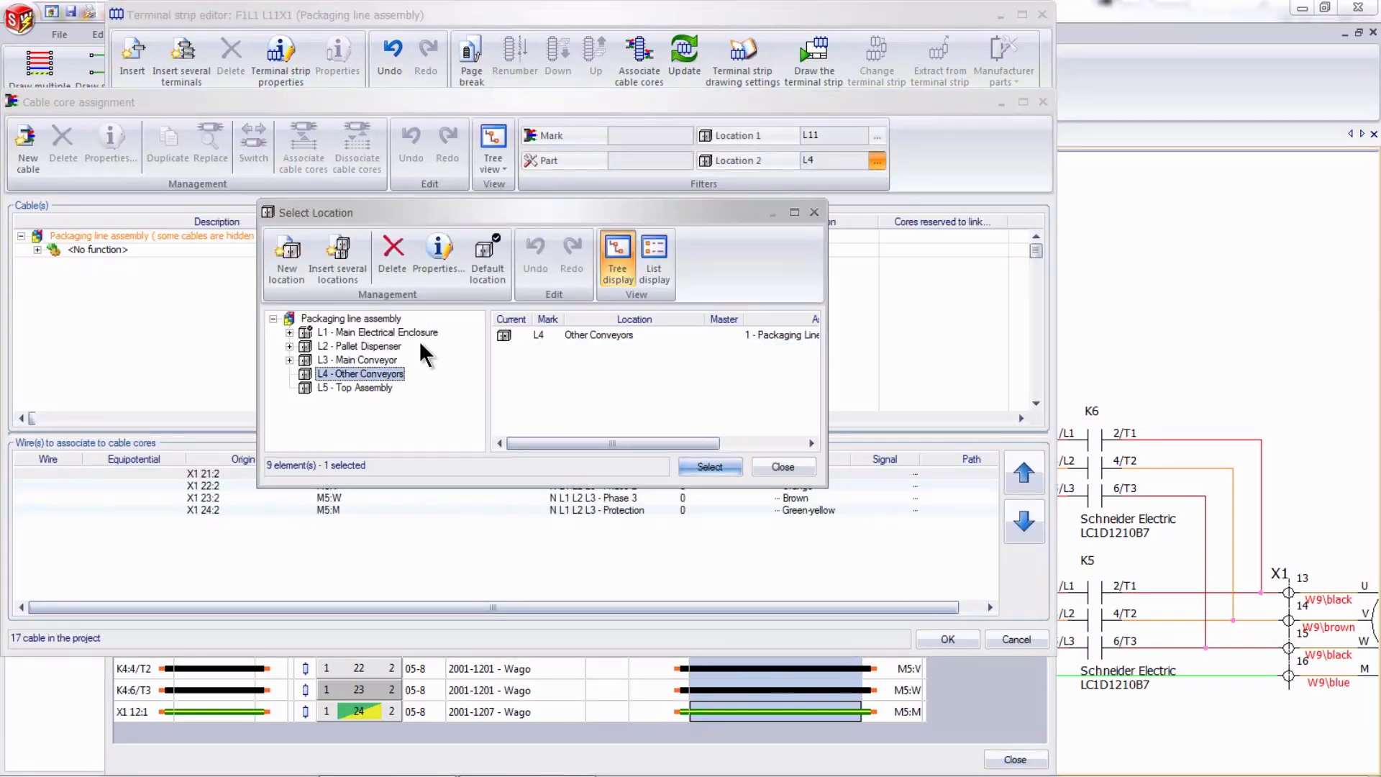
left_click(710, 467)
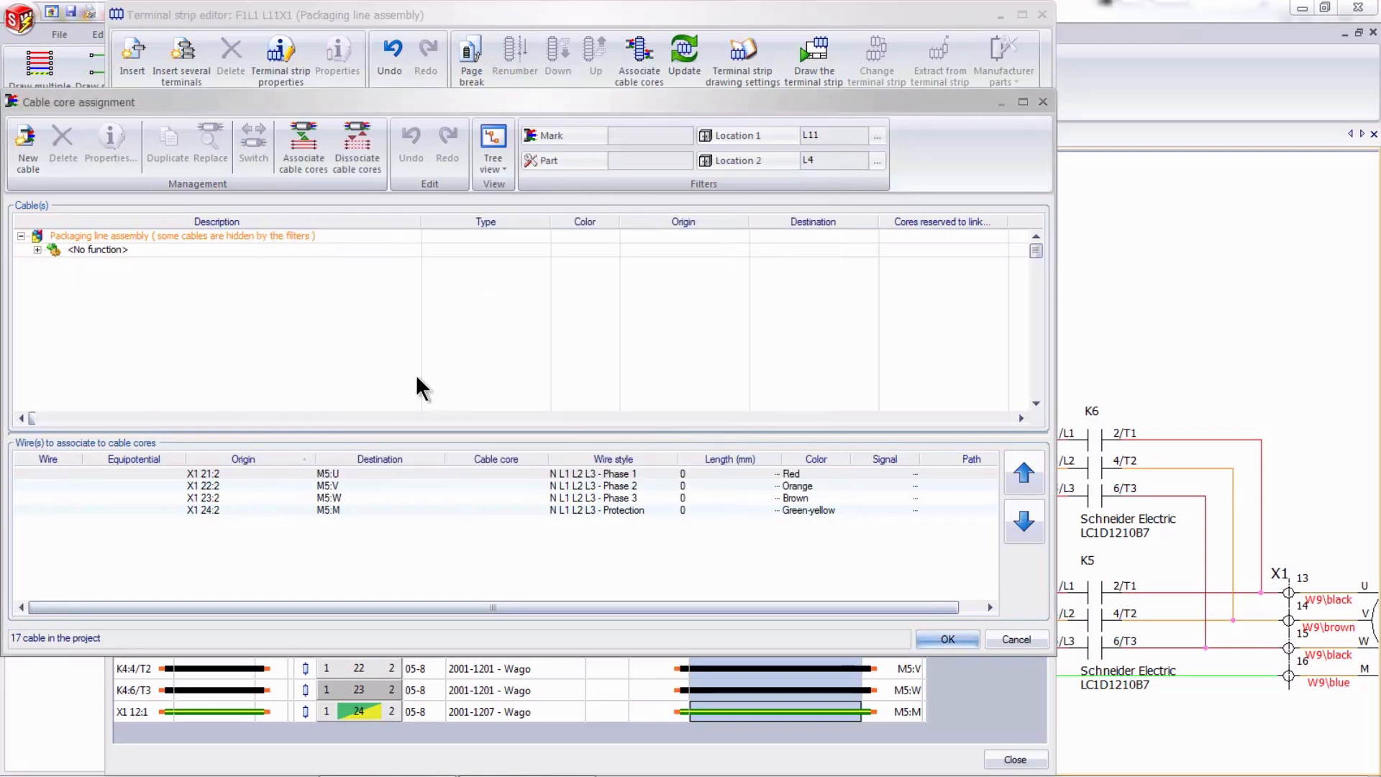
- Associate the four cores of cable W10 with the wires from X1 terminals 21 to 24 to motor M5
left_click(37, 249)
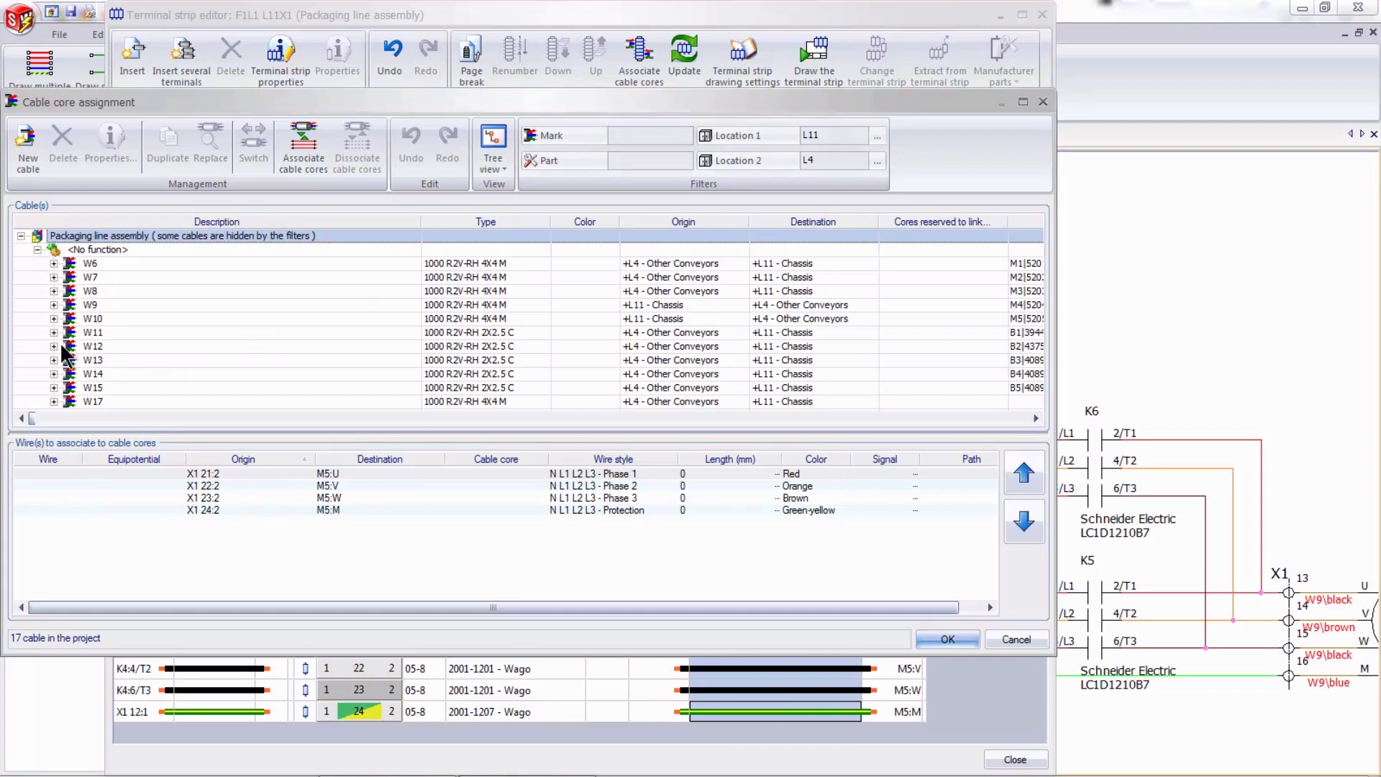
left_click(53, 319)
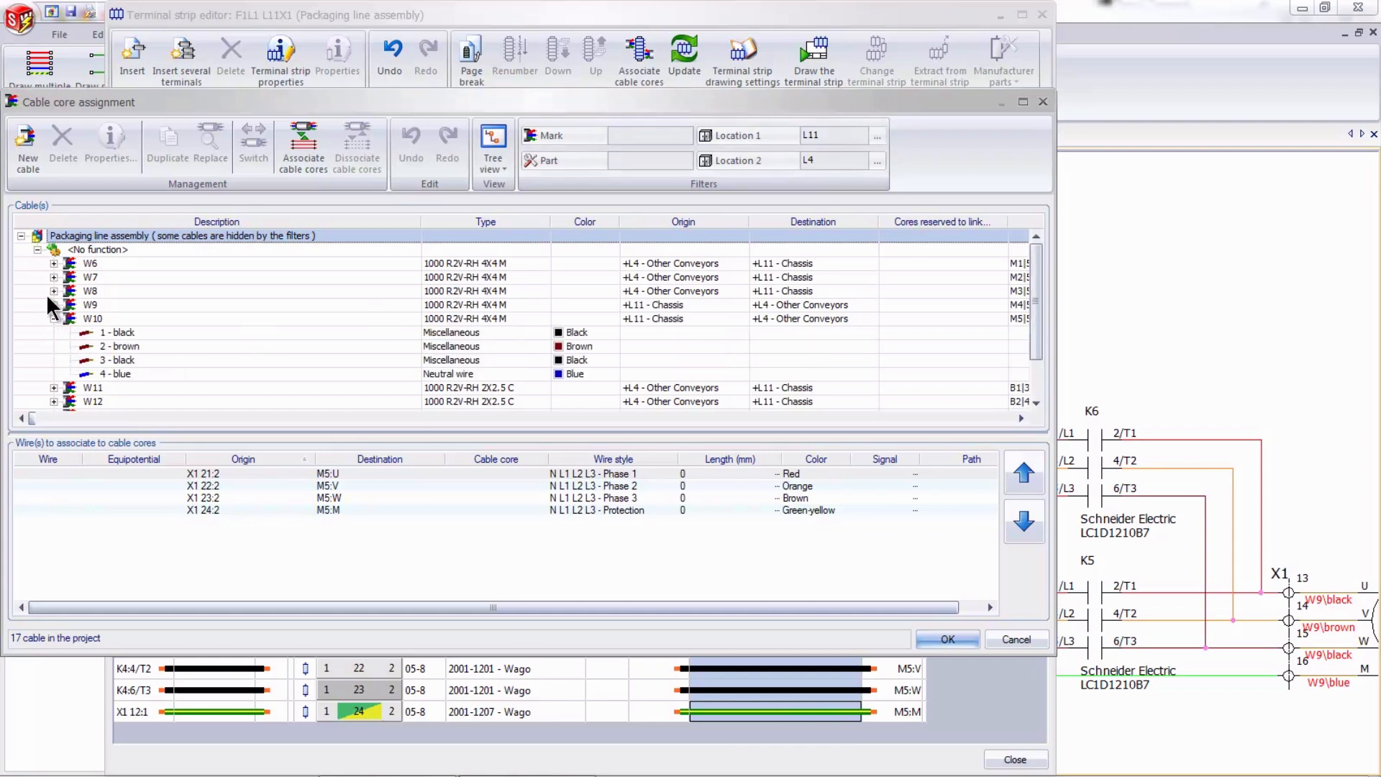
left_click(53, 304)
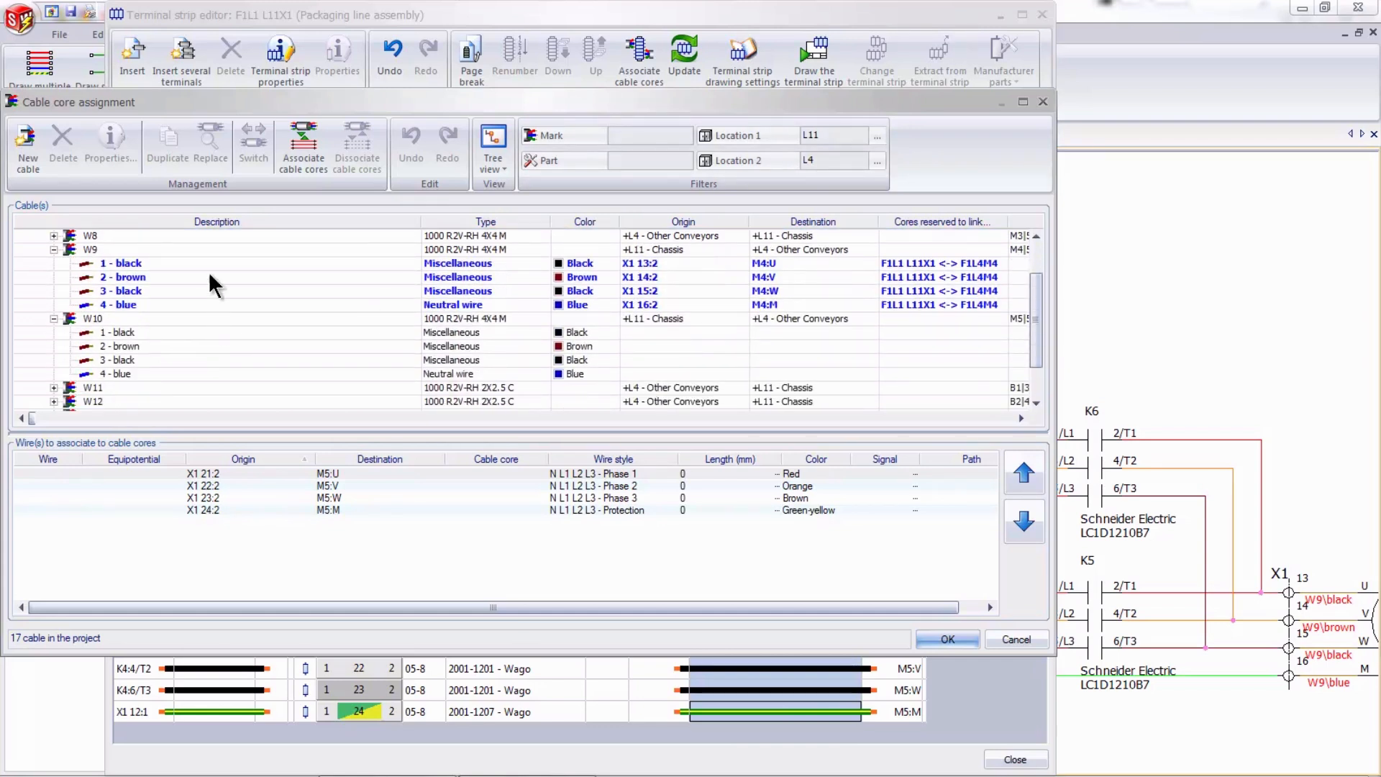
left_click(162, 328)
left_click(156, 371, "shift")
left_click_drag(216, 512, 192, 469)
left_click(300, 153)
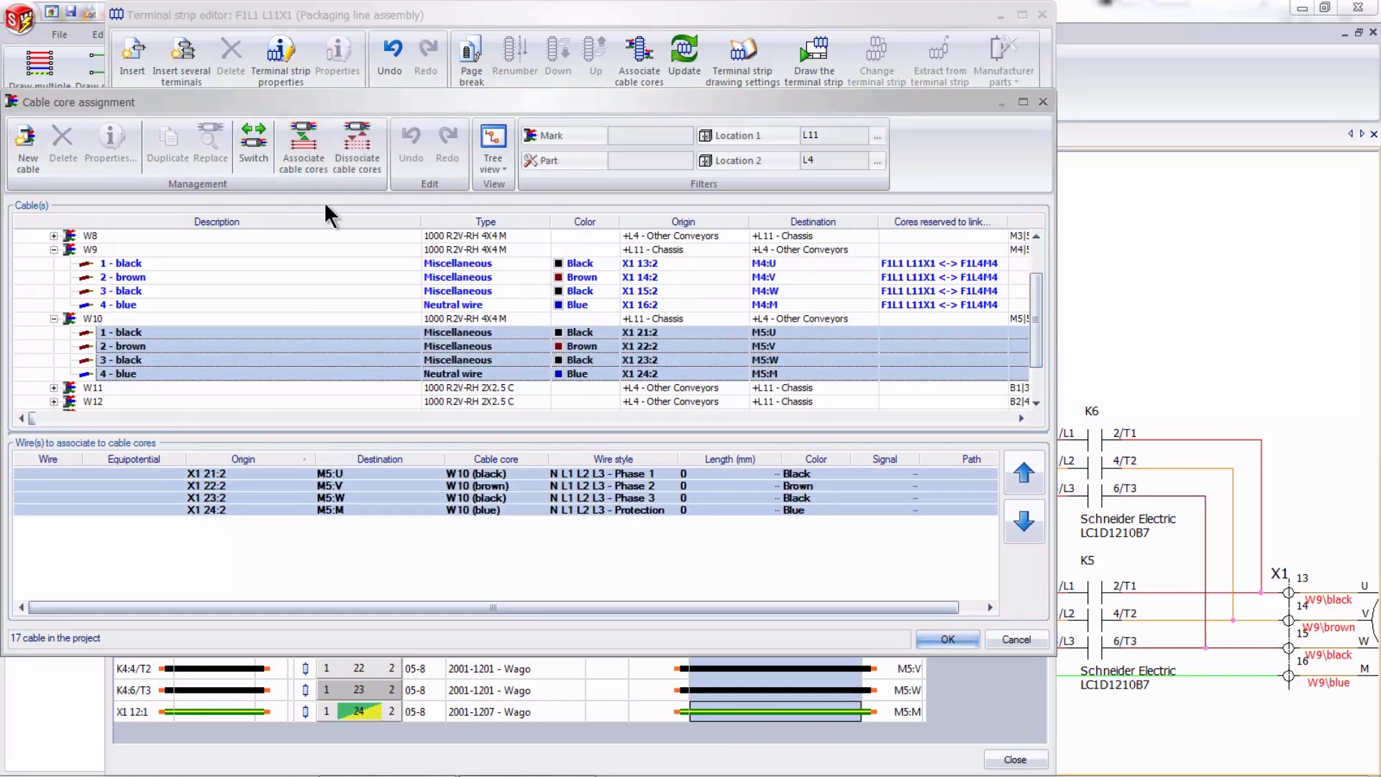
left_click(946, 638)
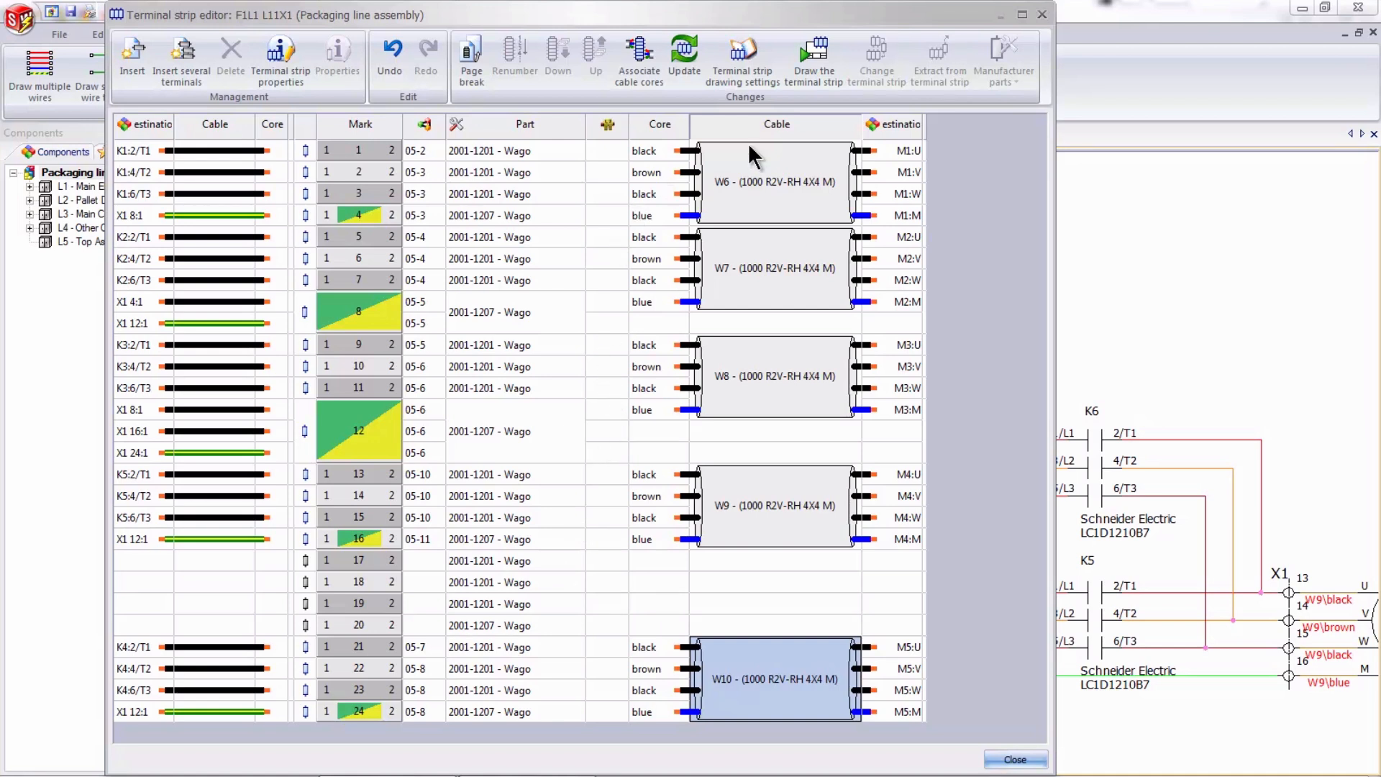
- Draw terminal strip X1 into the book 1 - Packaging Line and close the terminal strip editor
left_click(814, 61)
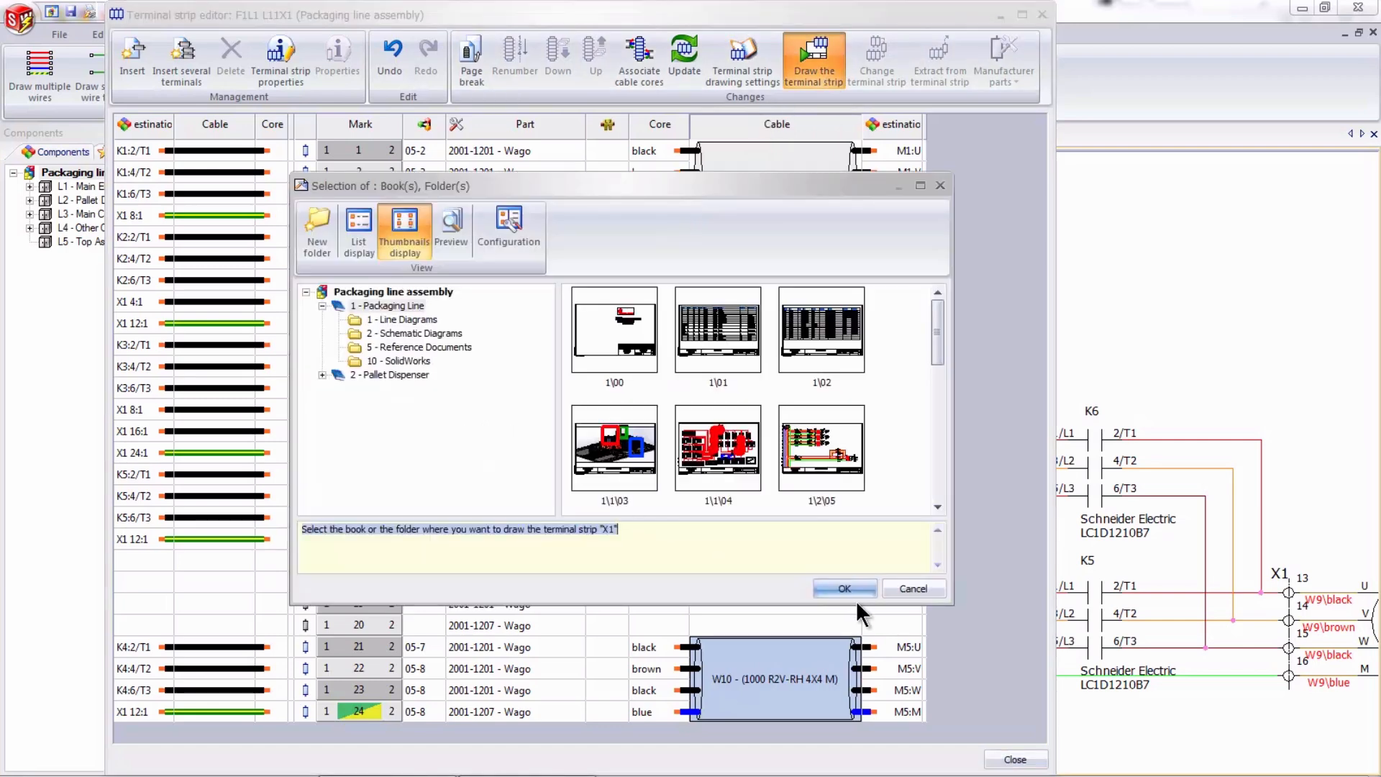
left_click(845, 588)
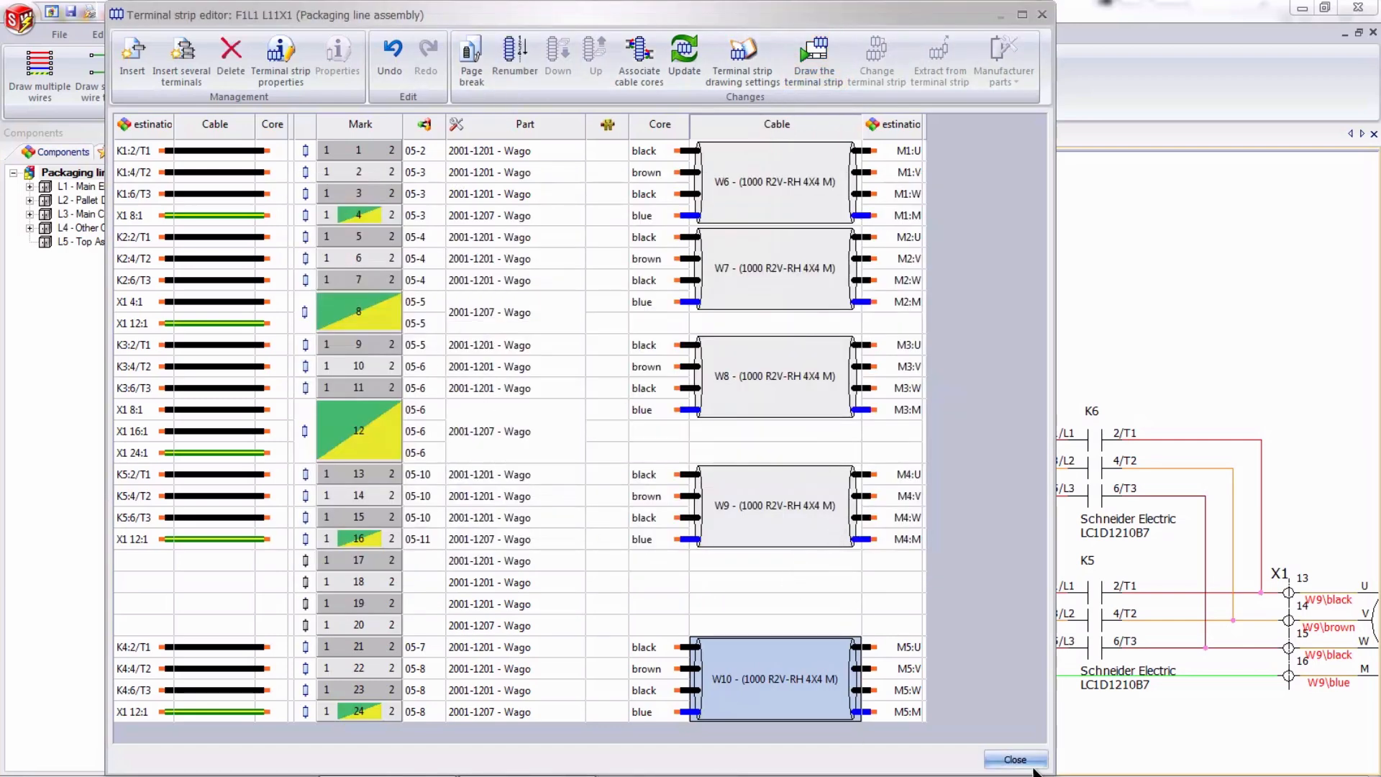
left_click(1015, 759)
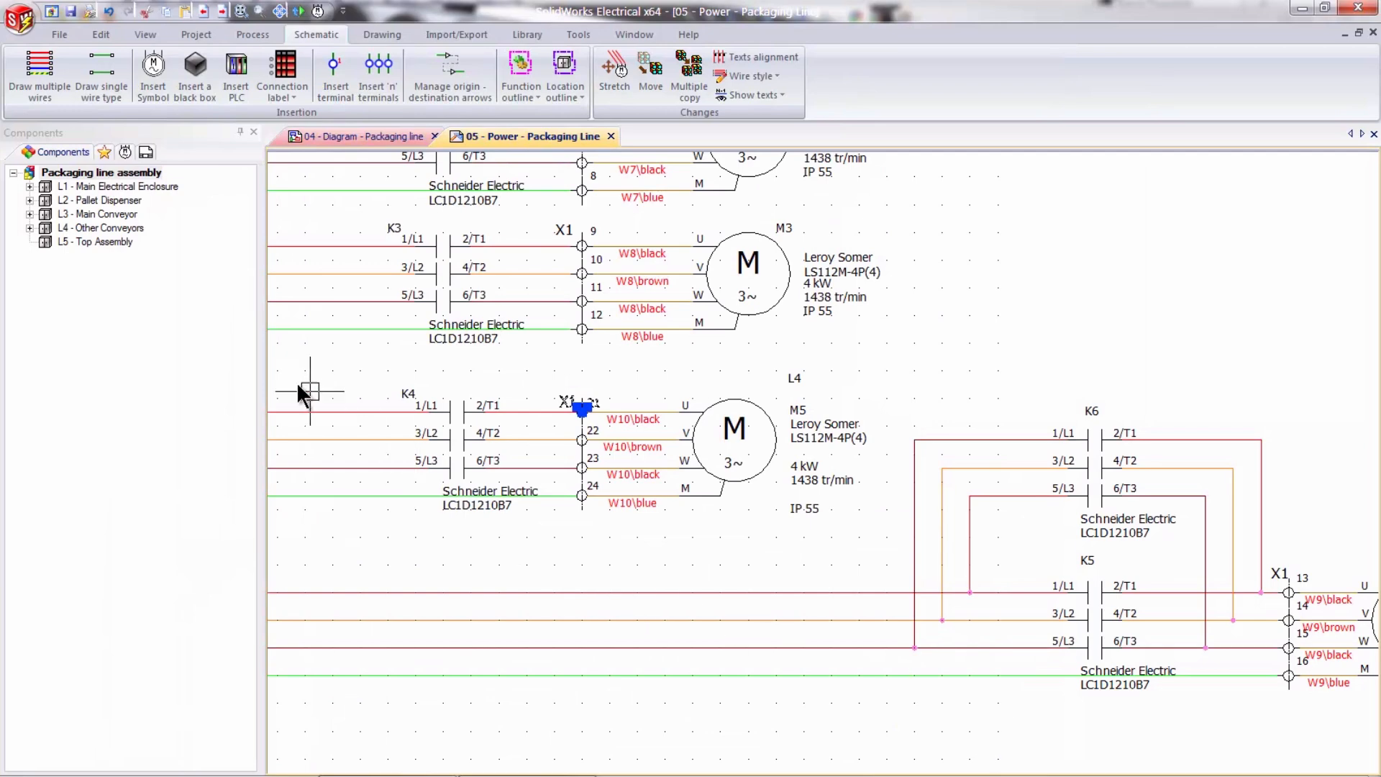
- Open the generated X1 terminal strip drawing from the Packaging Line book in the project documents
left_click(111, 275)
left_click(146, 152)
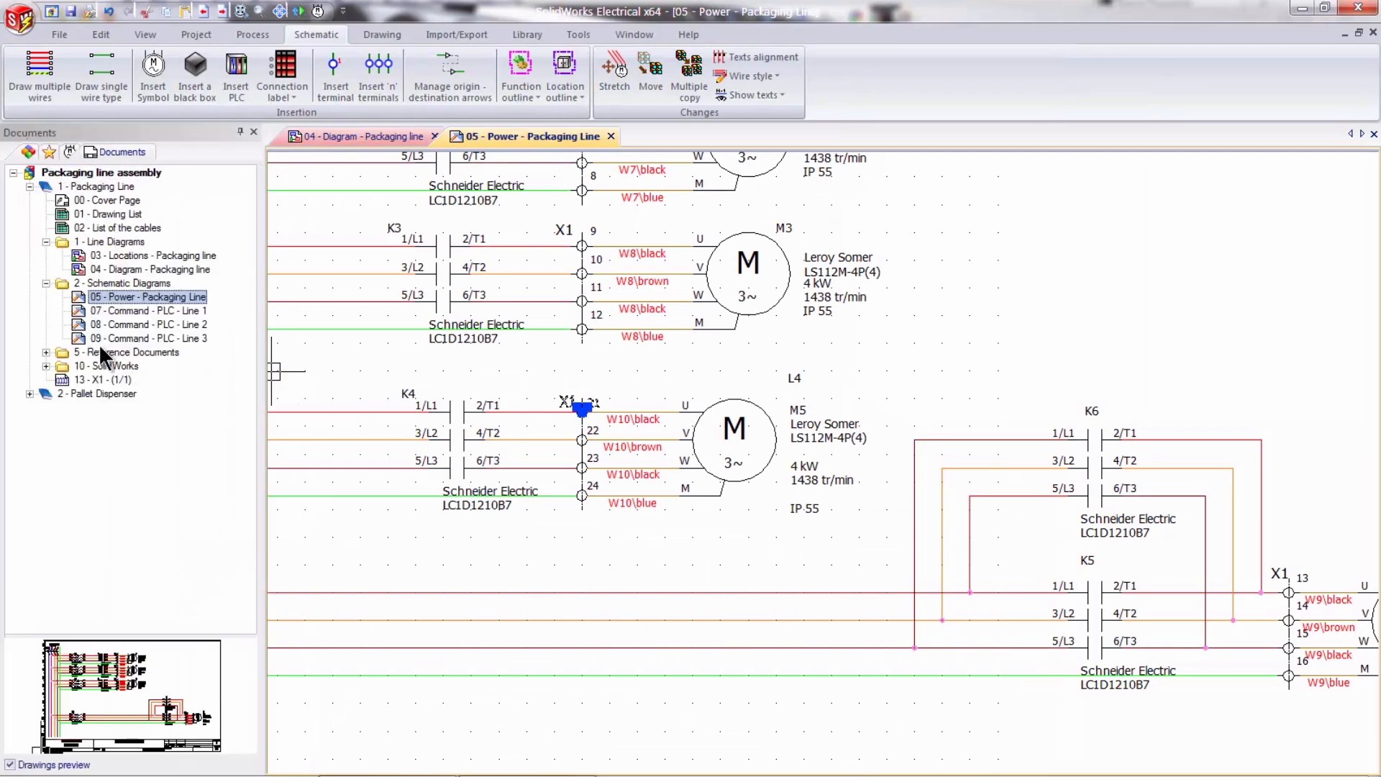
double_click(99, 379)
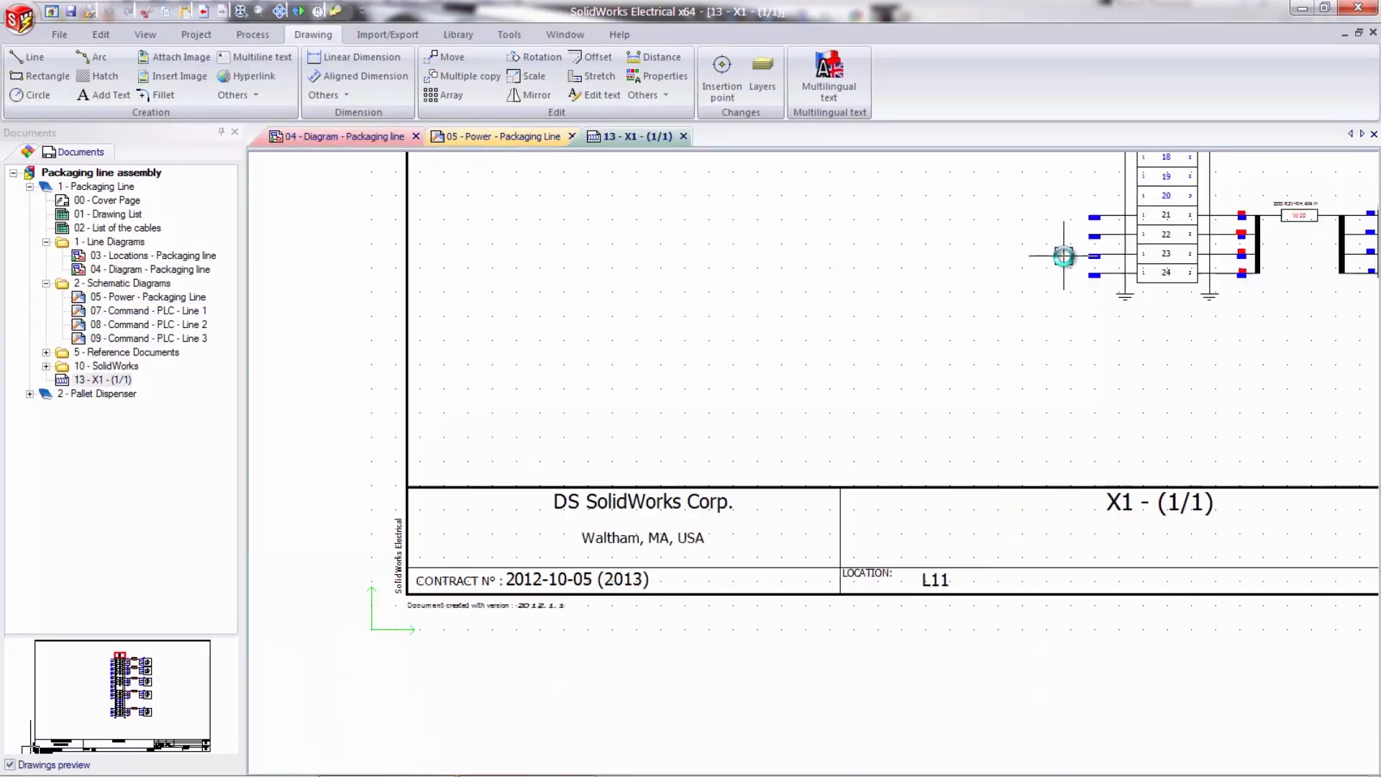
- Examine the X1 terminal strip drawing, especially terminals 21 to 24 with cable W10 and motor M5, and close the drawing
middle_click_drag(811, 444, 651, 530)
middle_click_drag(896, 354, 826, 509)
mouse_move(1066, 373)
middle_mouse_down()
mouse_move(1043, 456)
mouse_move(1055, 416)
middle_mouse_up()
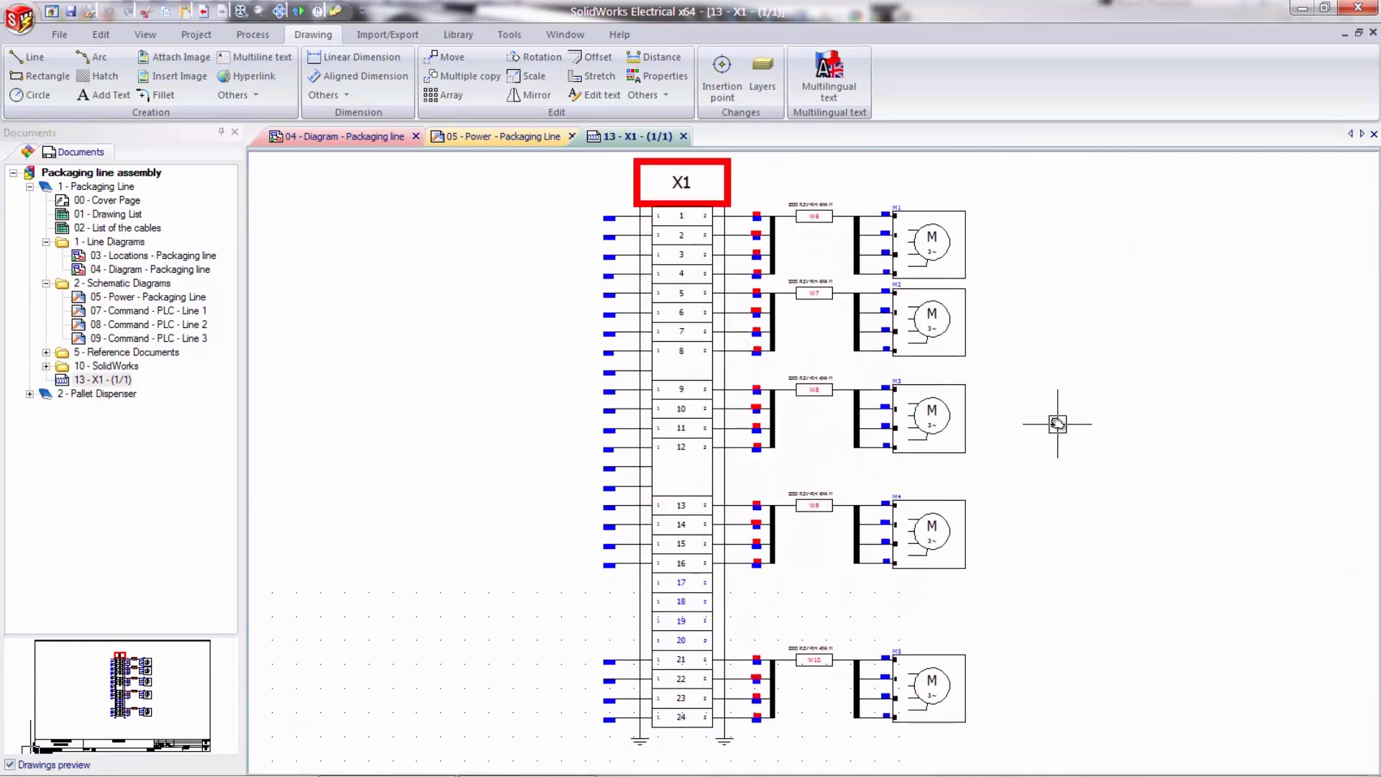
scroll(823, 547, "up", 5)
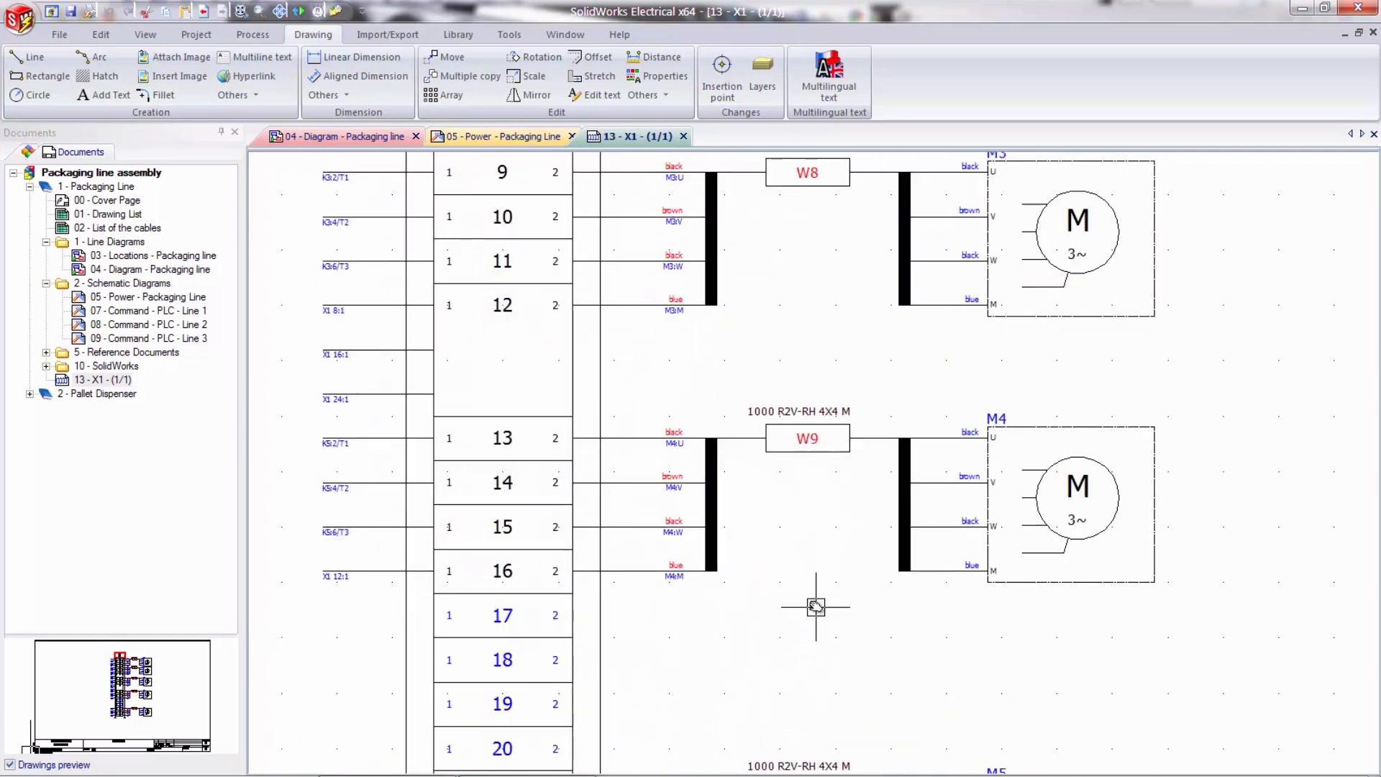
scroll(825, 606, "down", 2)
mouse_move(861, 635)
middle_mouse_down()
mouse_move(840, 538)
mouse_move(801, 468)
middle_mouse_up()
scroll(838, 541, "down", 1)
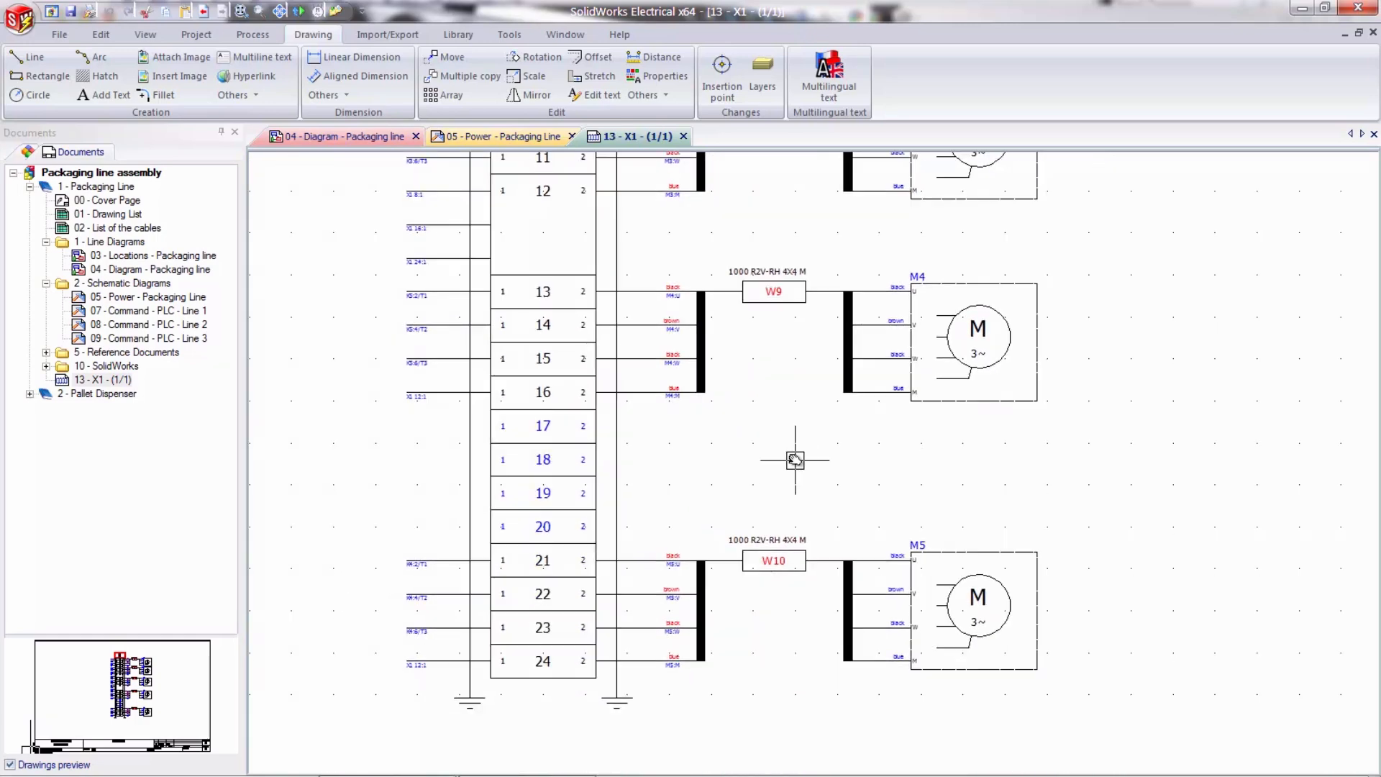
left_click(684, 136)
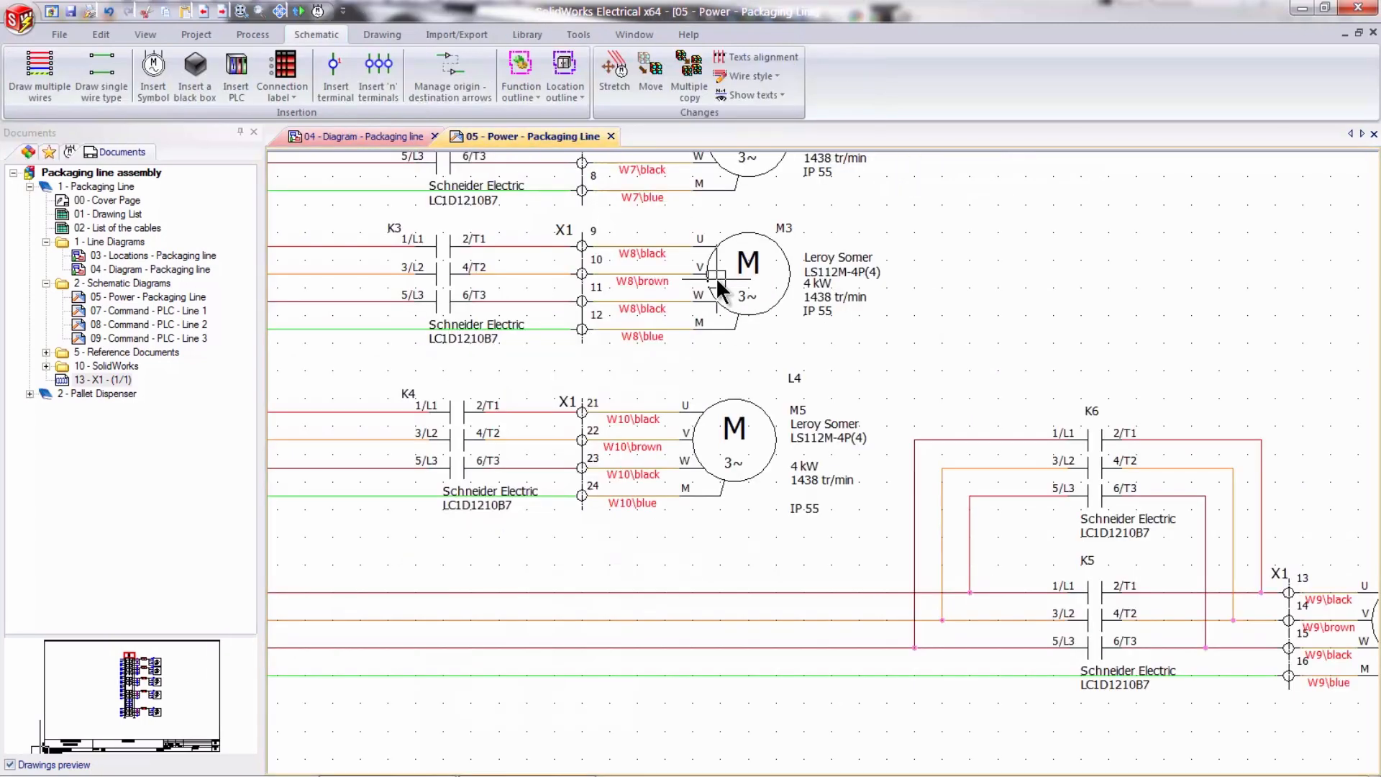
- Open the schematic 05 - Power - Pallet Dispenser from the schematic diagrams of book 2 - Pallet Dispenser
scroll(644, 480, "down", 2)
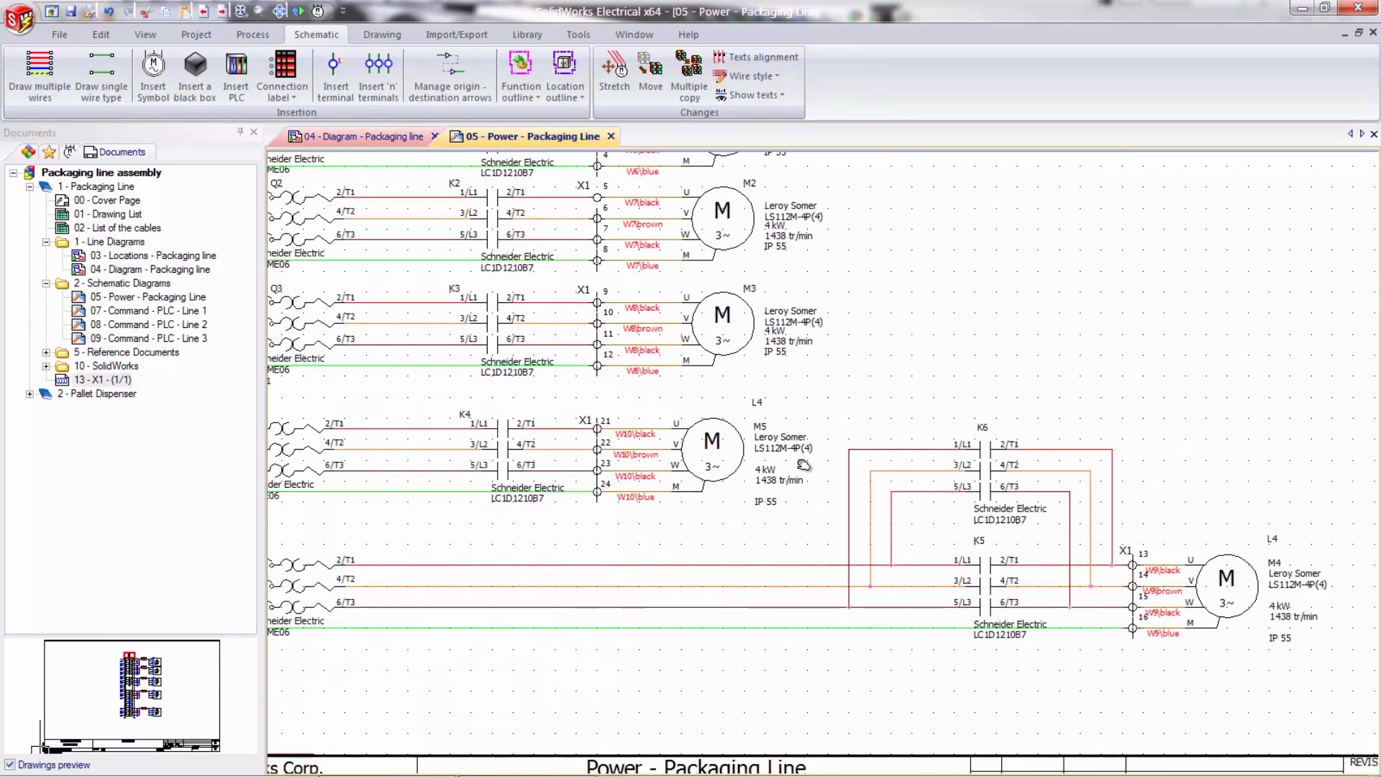
scroll(805, 466, "down", 1)
middle_click_drag(650, 531, 848, 435)
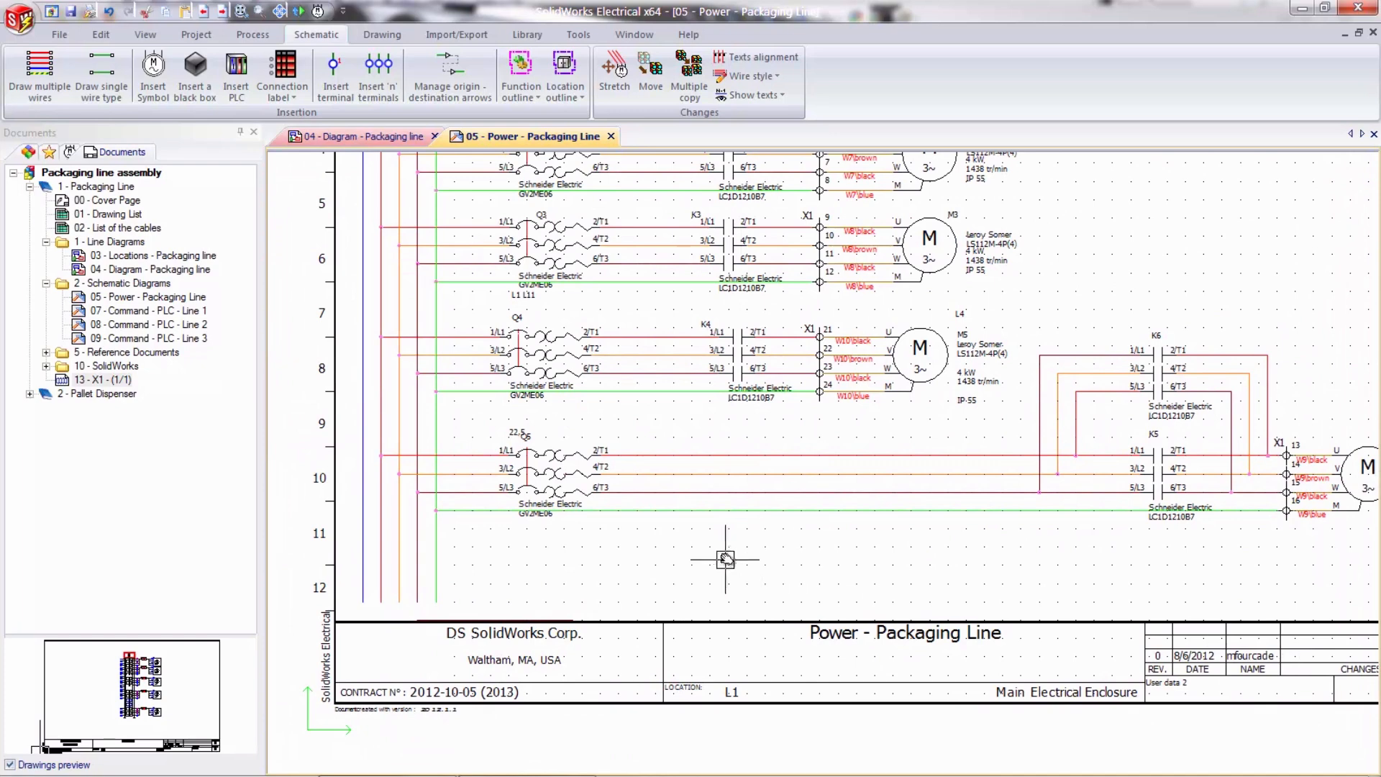
scroll(722, 561, "up", 1)
middle_click_drag(722, 560, 803, 531)
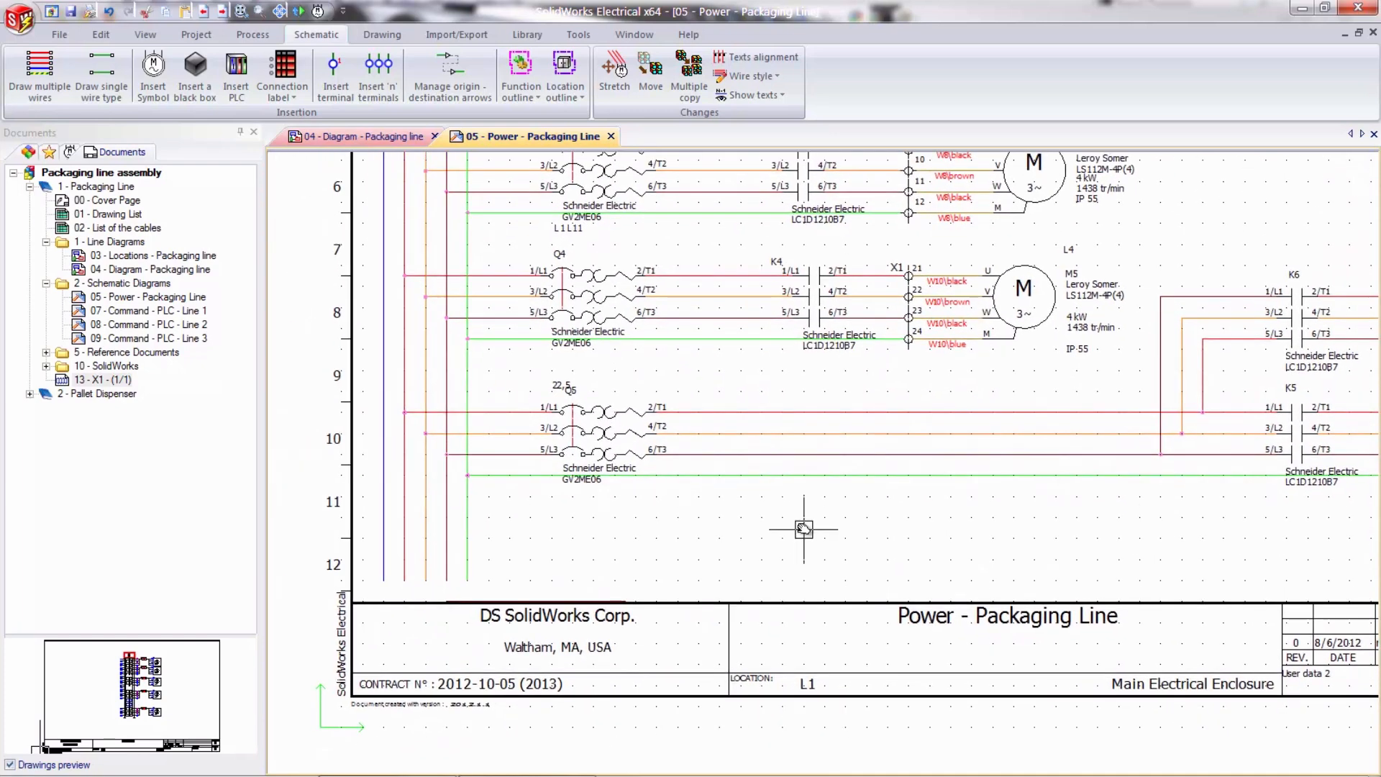
left_click(30, 393)
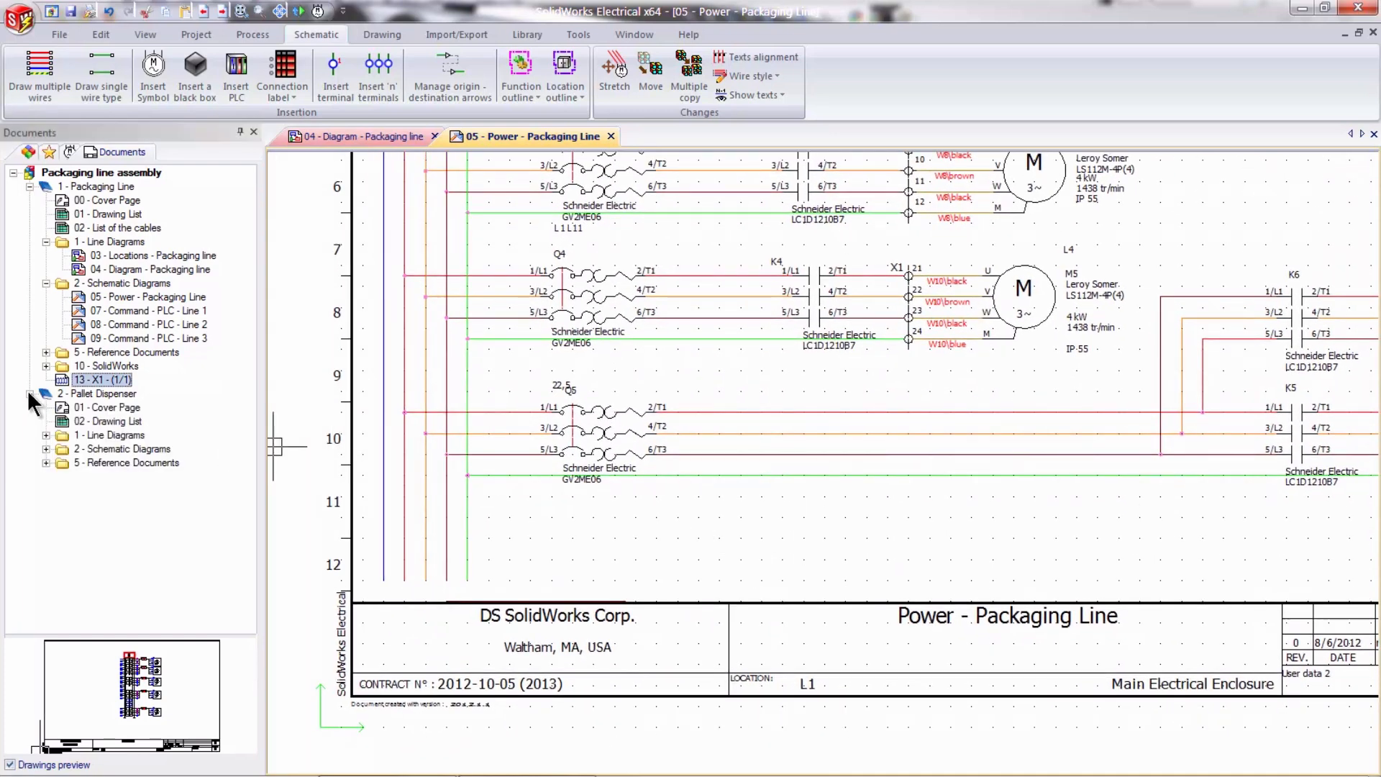
left_click(45, 436)
left_click(45, 464)
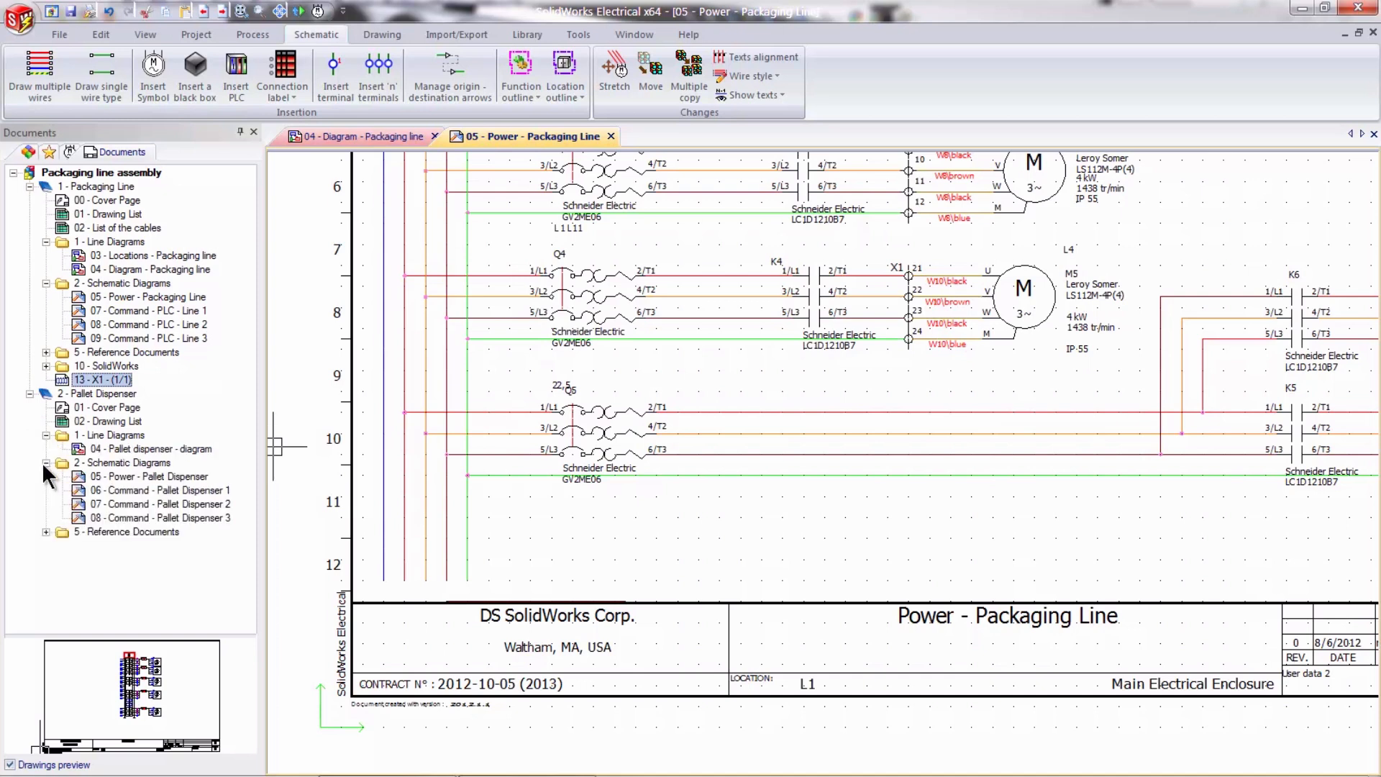
double_click(186, 475)
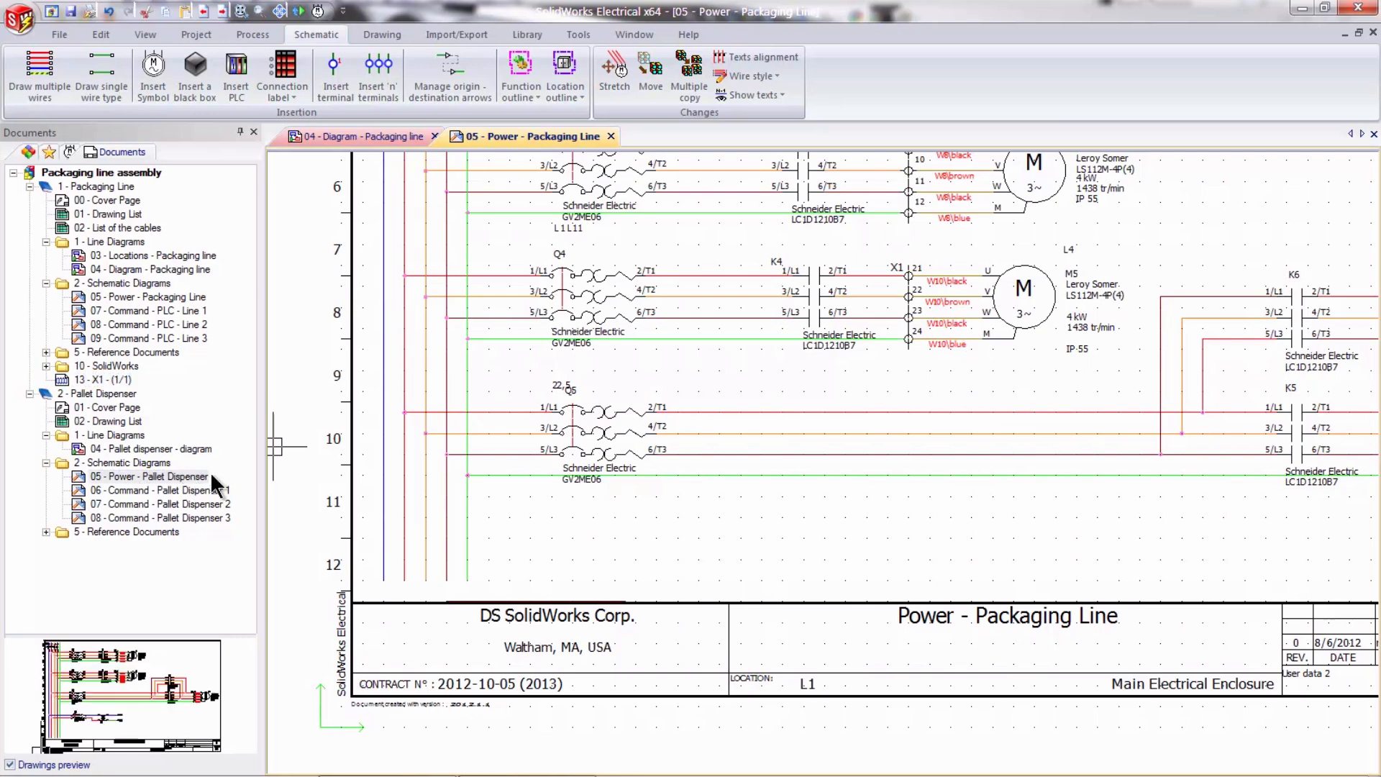
- Save breaker Q10, transformer T2 and their connected wires as a macro with the default name in the Motor start group
scroll(655, 635, "up", 5)
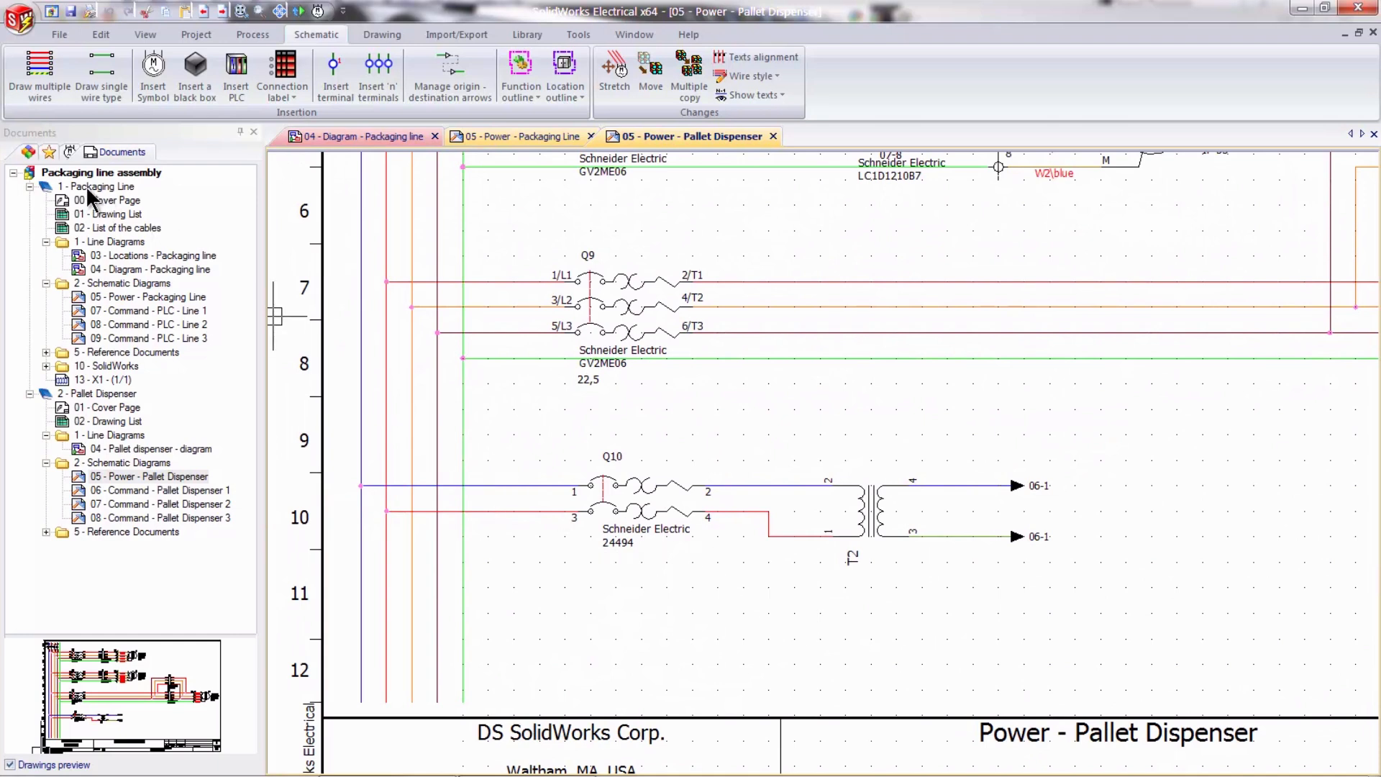
left_click(49, 151)
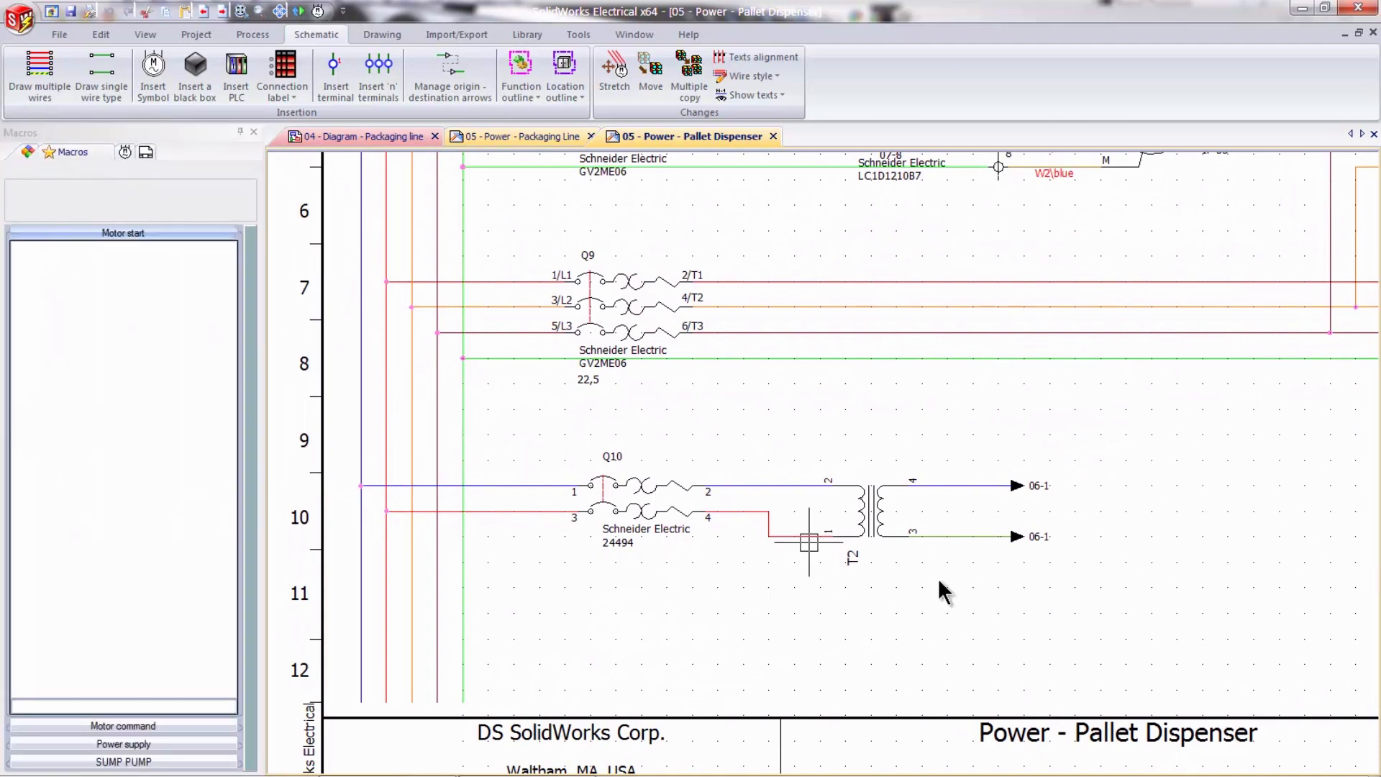
left_click(1127, 595)
left_click(478, 426)
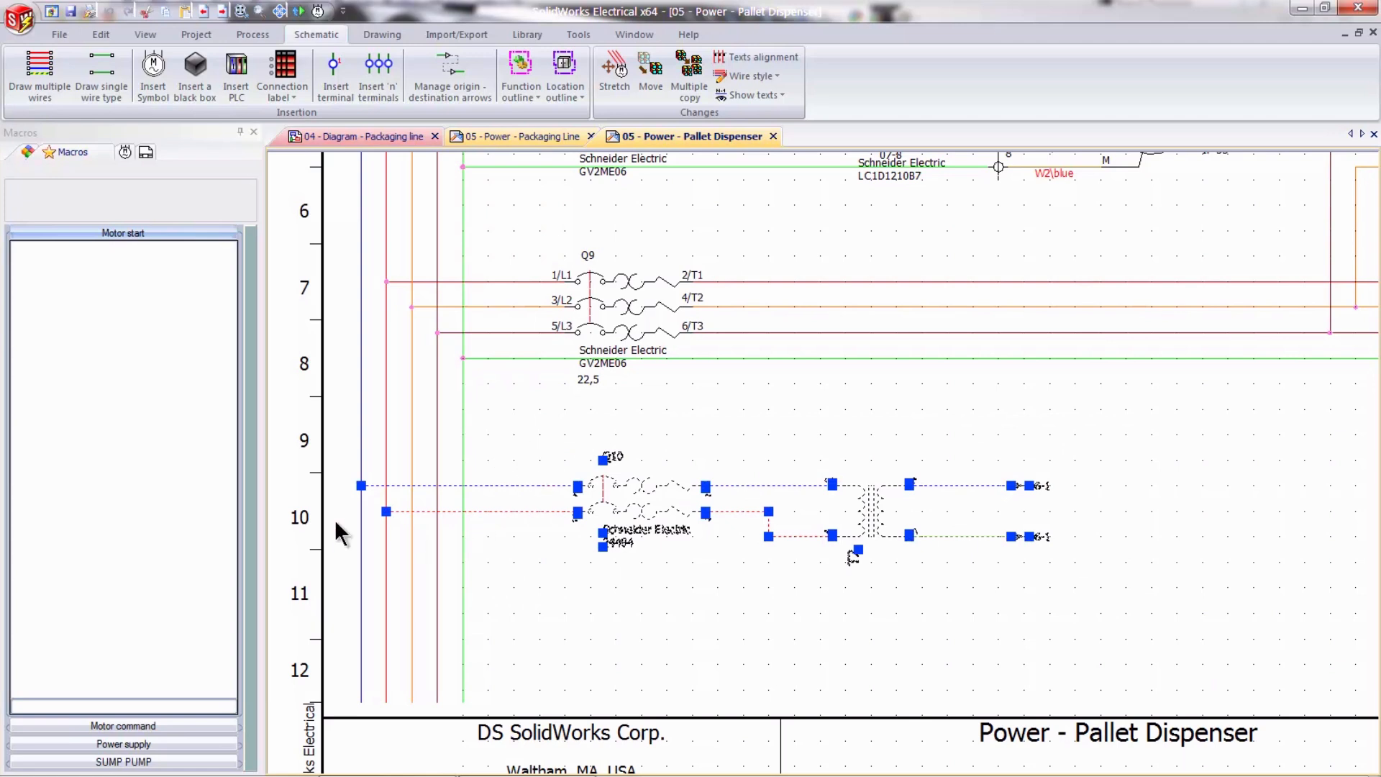
left_click_drag(156, 405, 143, 373)
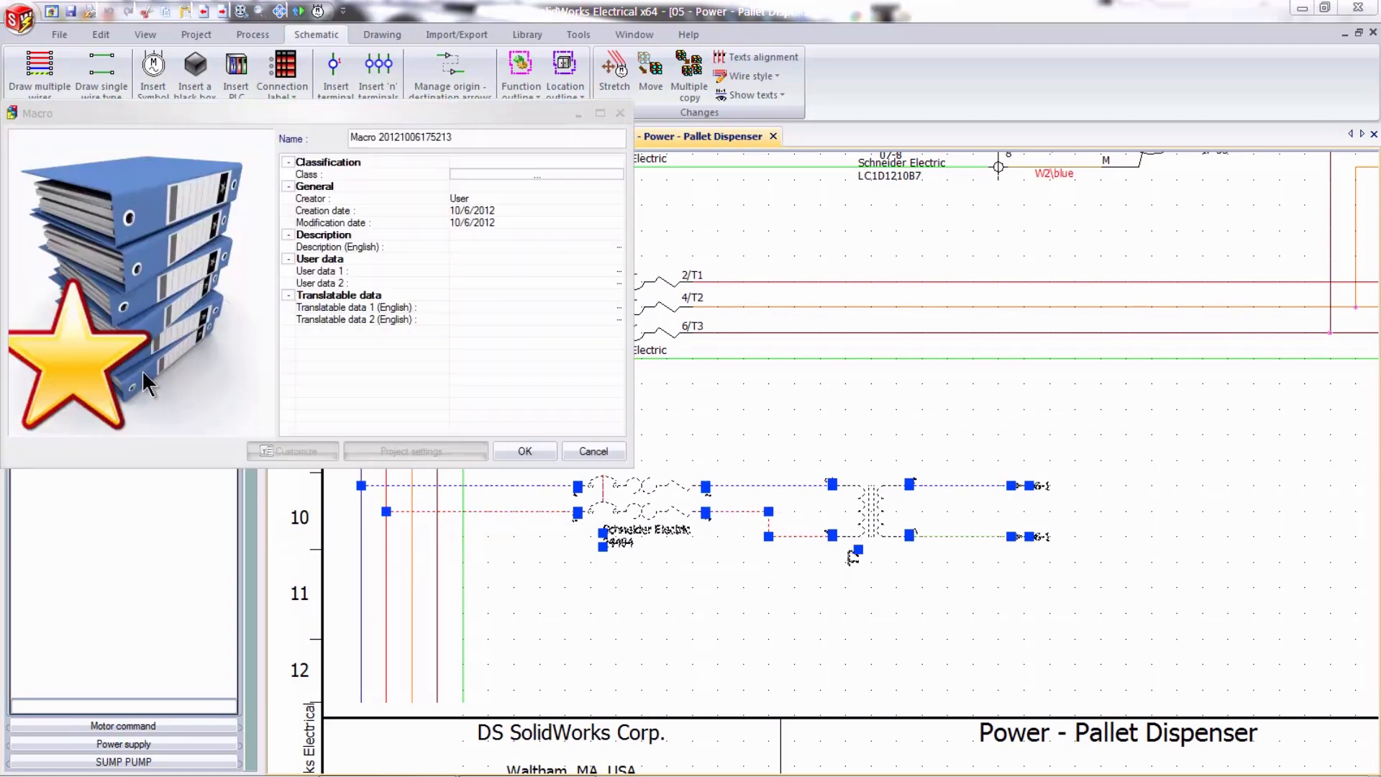
left_click(498, 449)
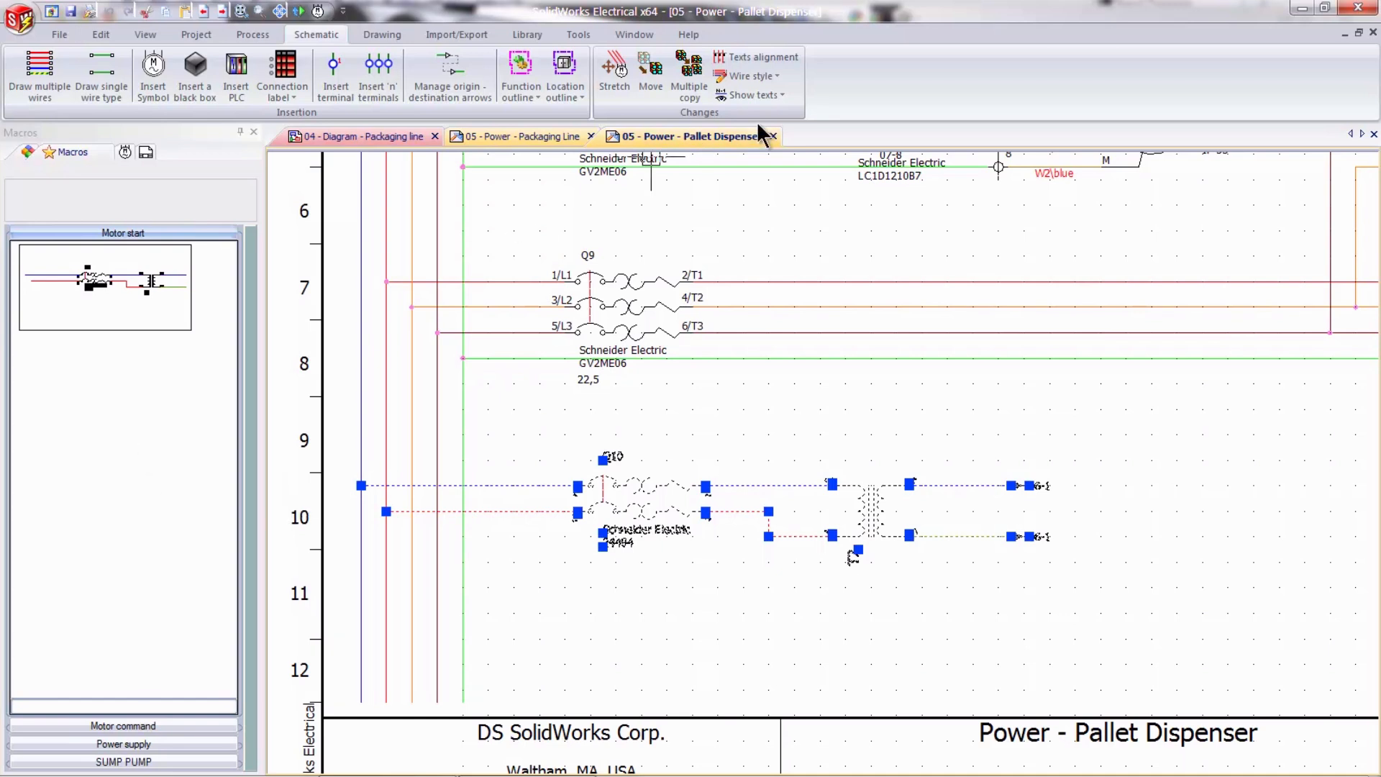
- Close the Pallet Dispenser power drawing and insert the saved macro below breaker Q5 in 05 - Power - Packaging Line
left_click(773, 136)
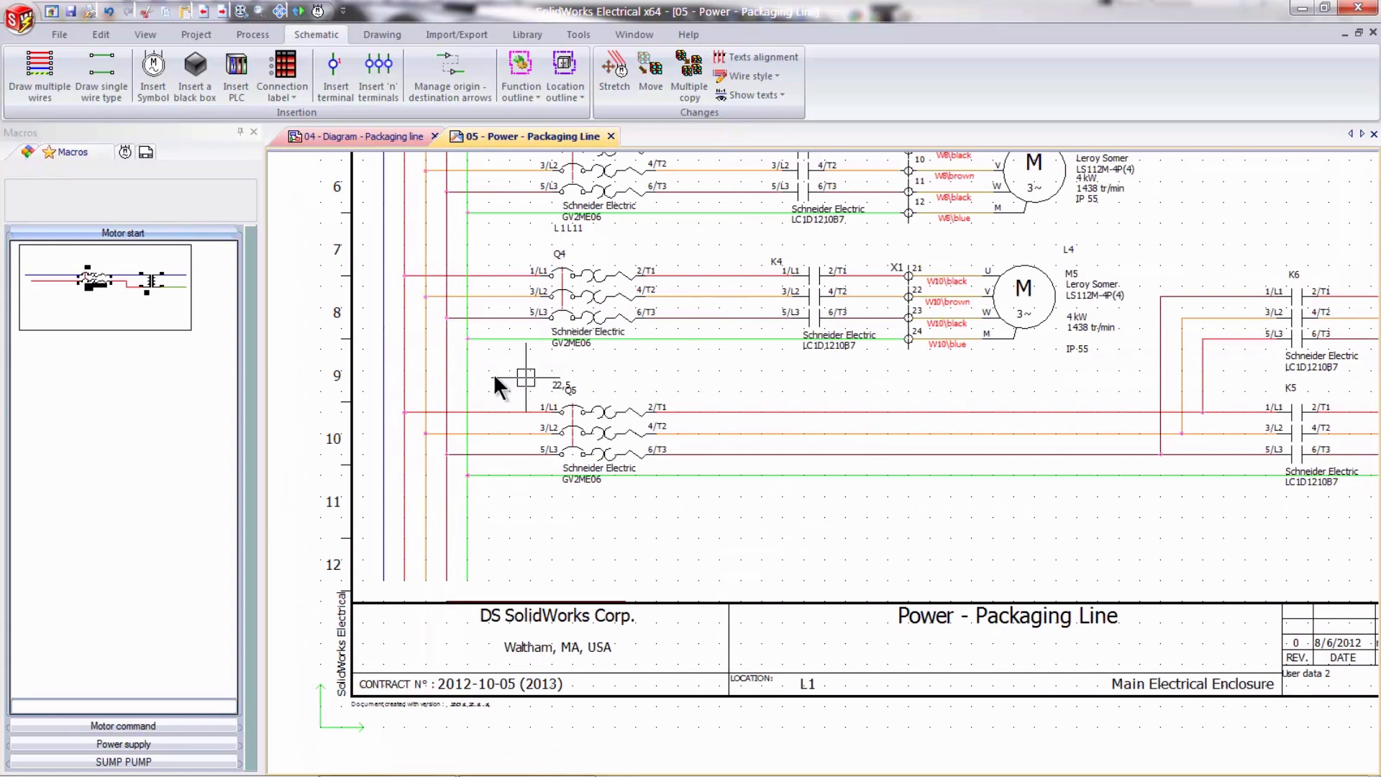
mouse_move(136, 305)
left_mouse_down()
mouse_move(369, 309)
mouse_move(587, 525)
mouse_move(608, 524)
mouse_move(520, 534)
left_mouse_up()
scroll(620, 546, "up", 2)
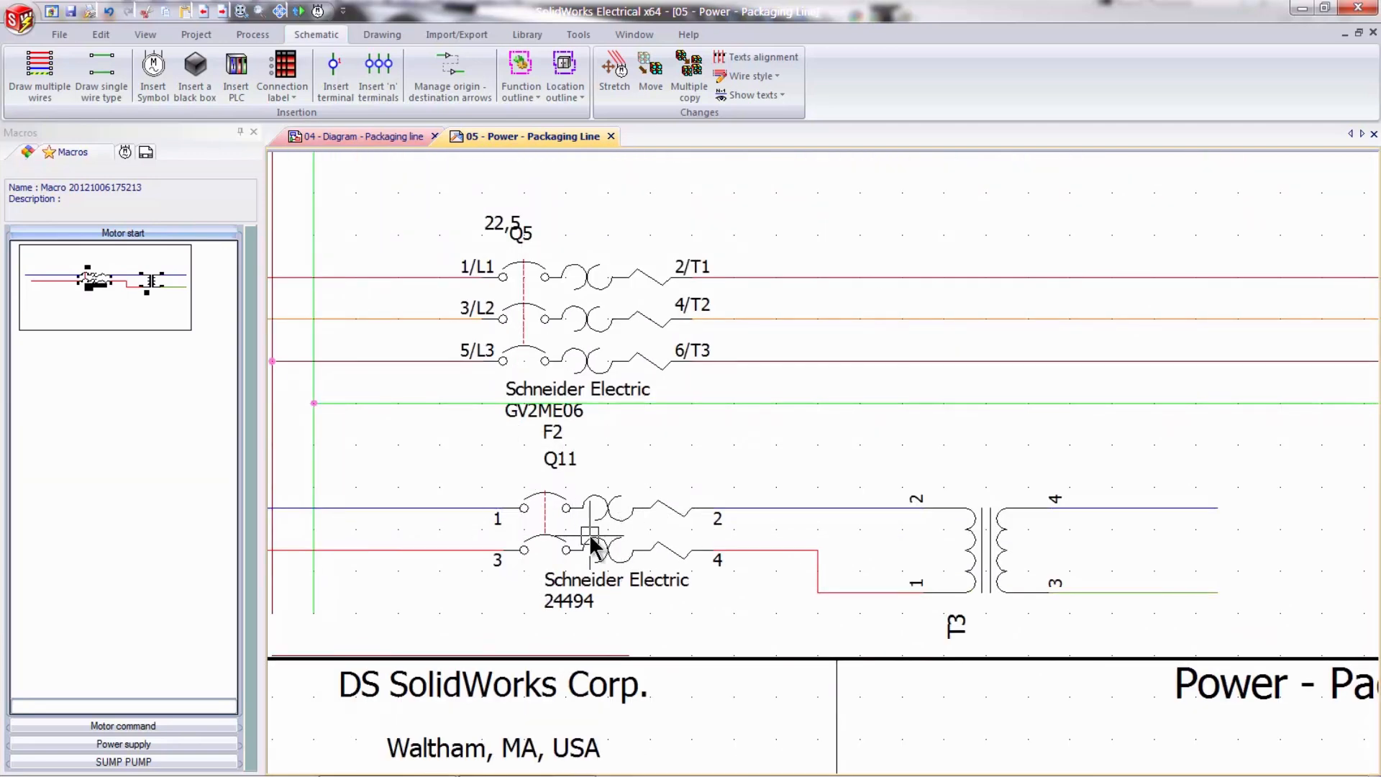
- Set the inserted breaker's mark number to 6 and associate the symbol with the existing component Q6
right_click(613, 509)
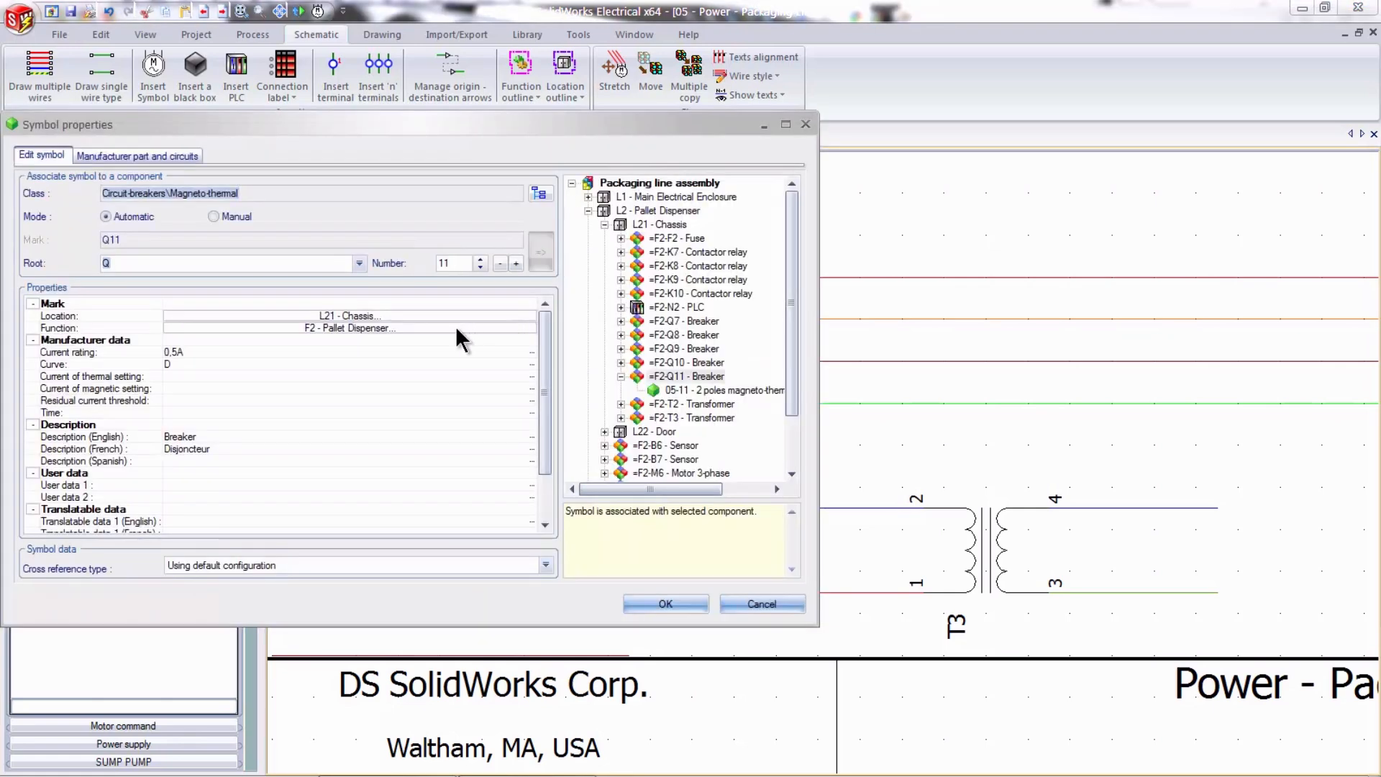
left_click(462, 261)
type("6")
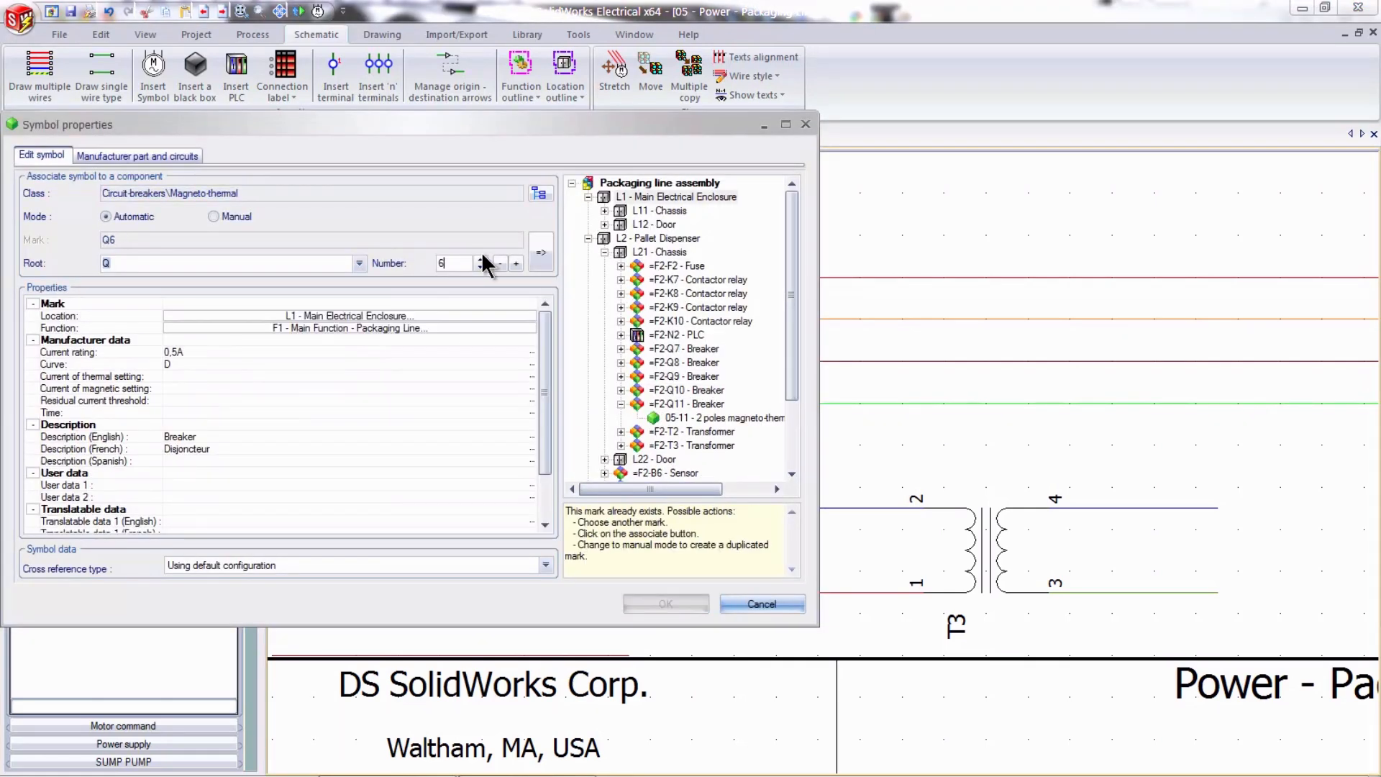
left_click(542, 258)
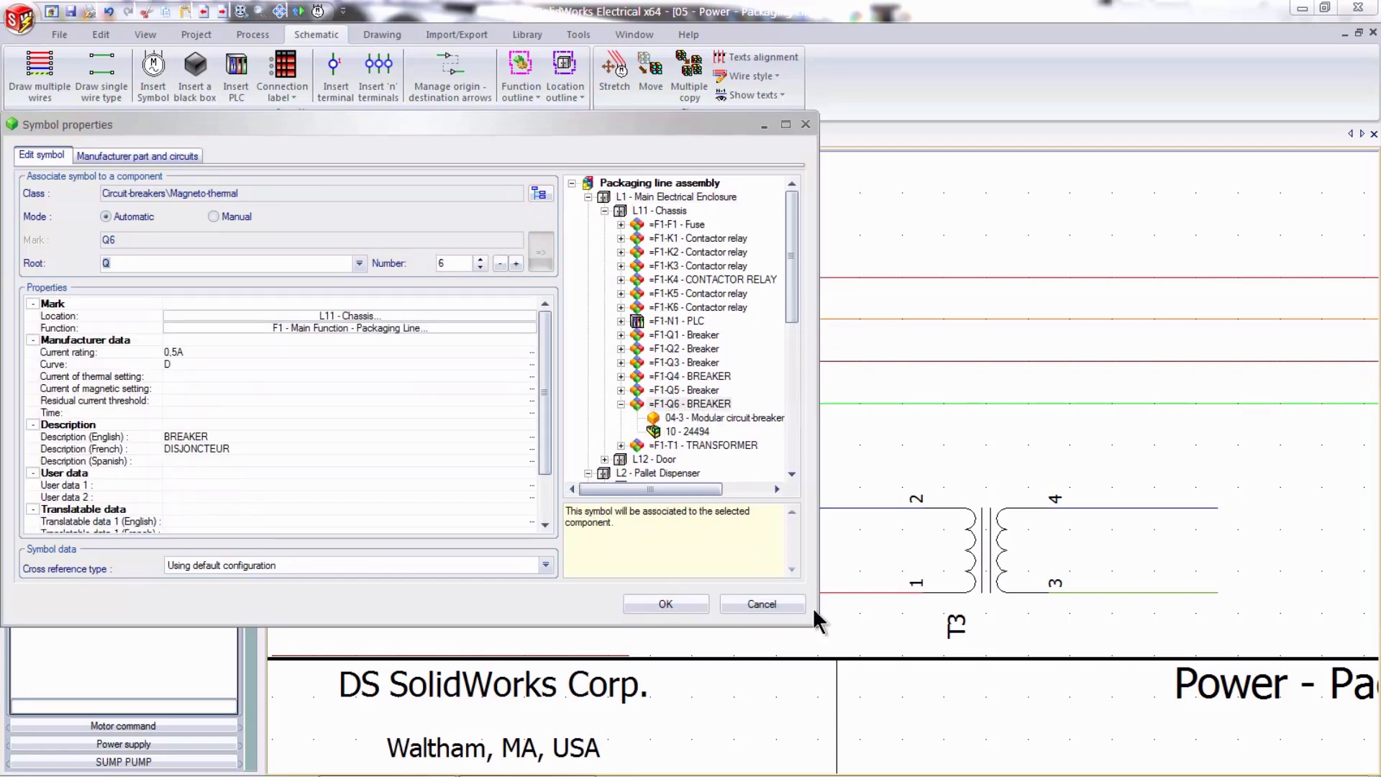
left_click(666, 604)
- Set the inserted transformer's mark number to 1 and associate the symbol with the existing component T1
right_click(993, 564)
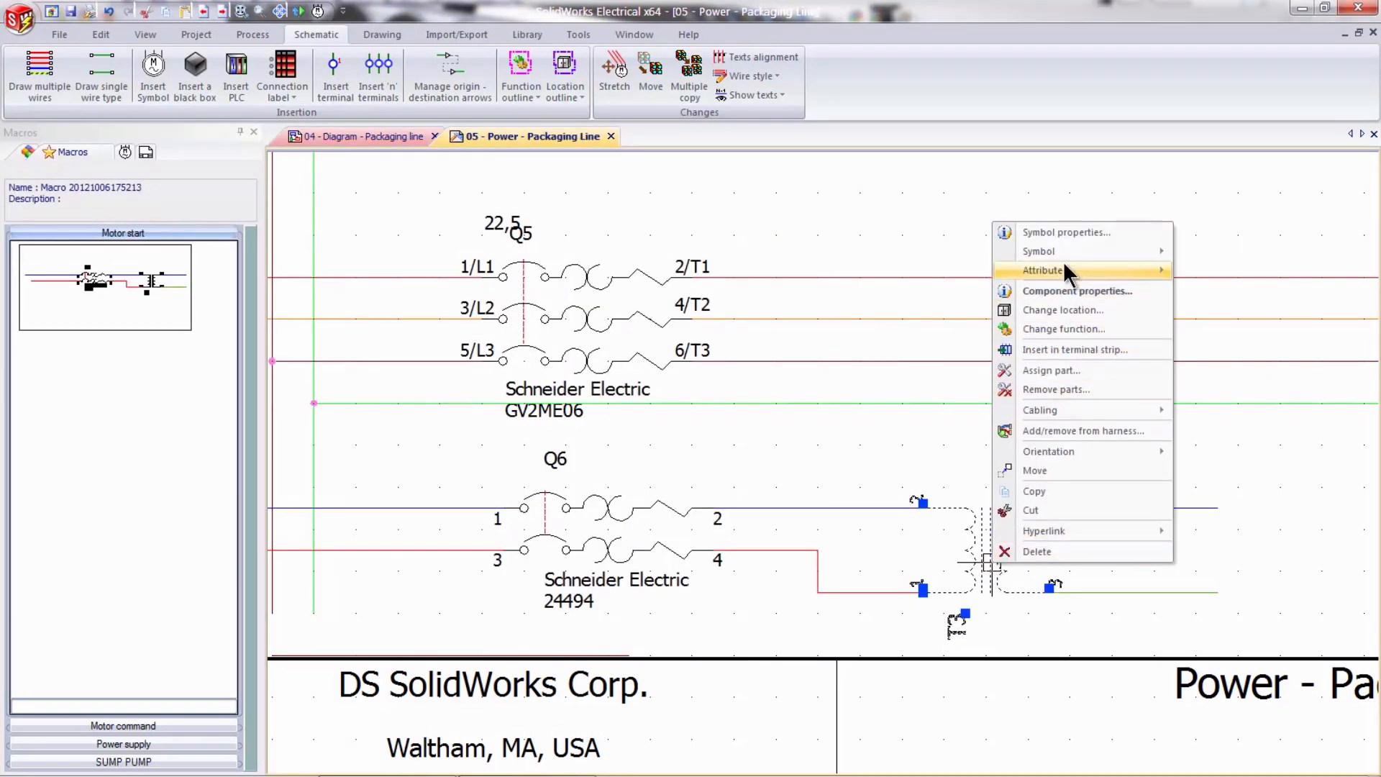
left_click(1044, 233)
left_click(480, 258)
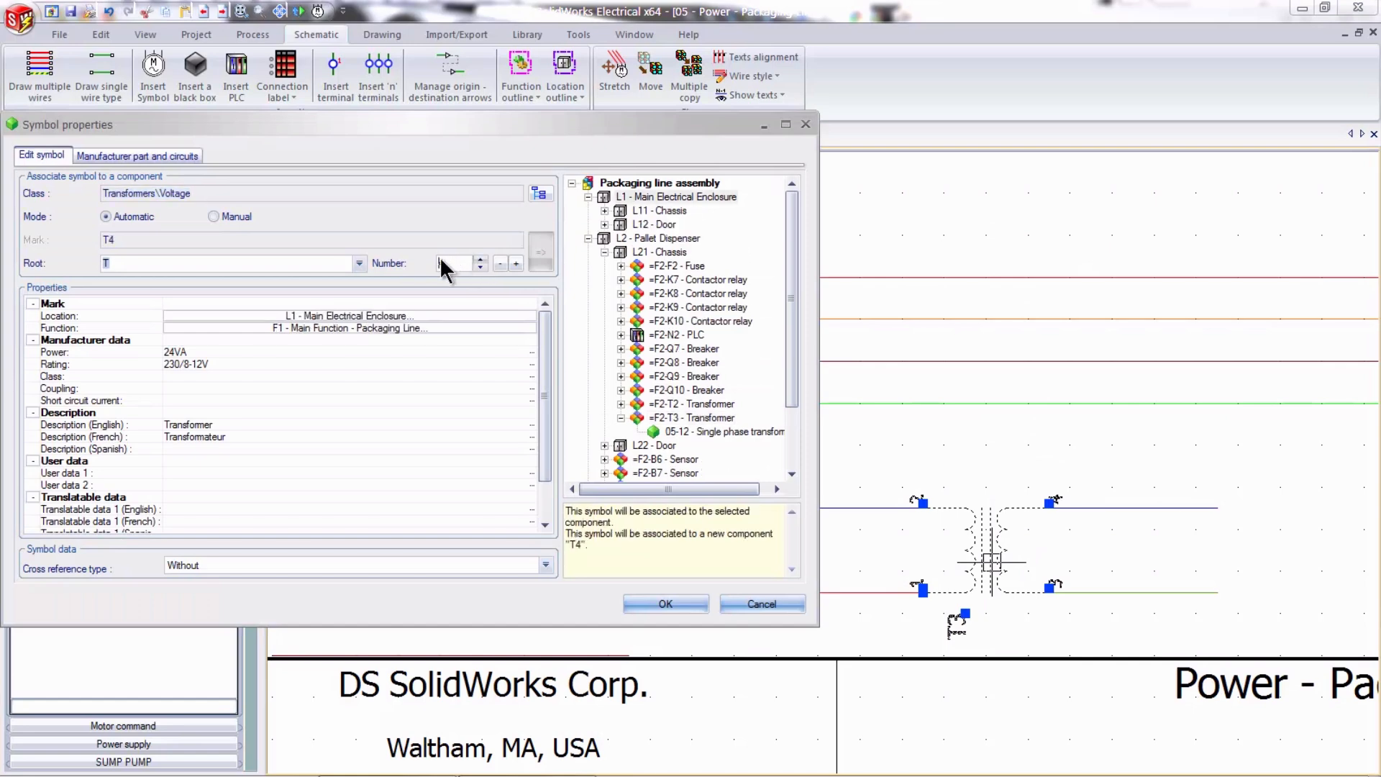
left_click(535, 247)
left_click(692, 601)
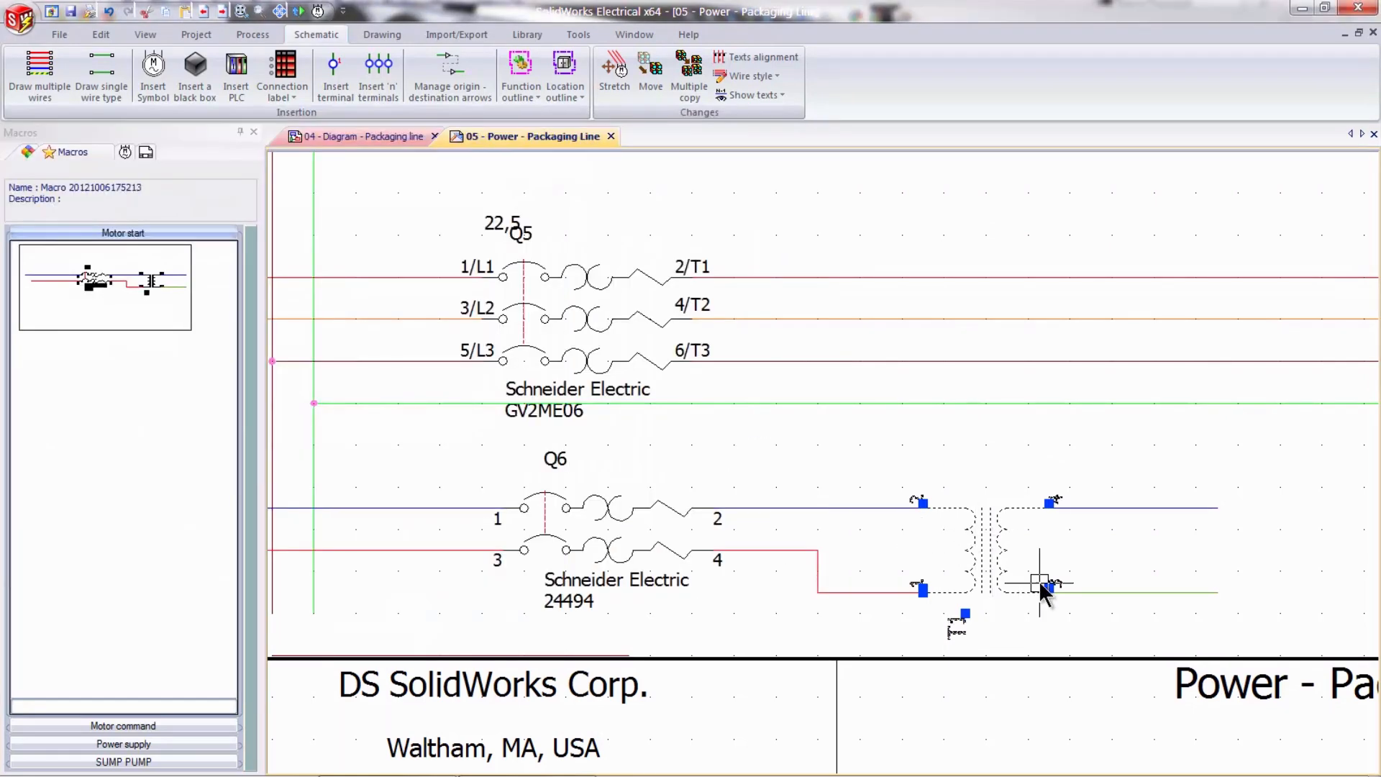
scroll(1039, 575, "up", 2)
key("Escape")
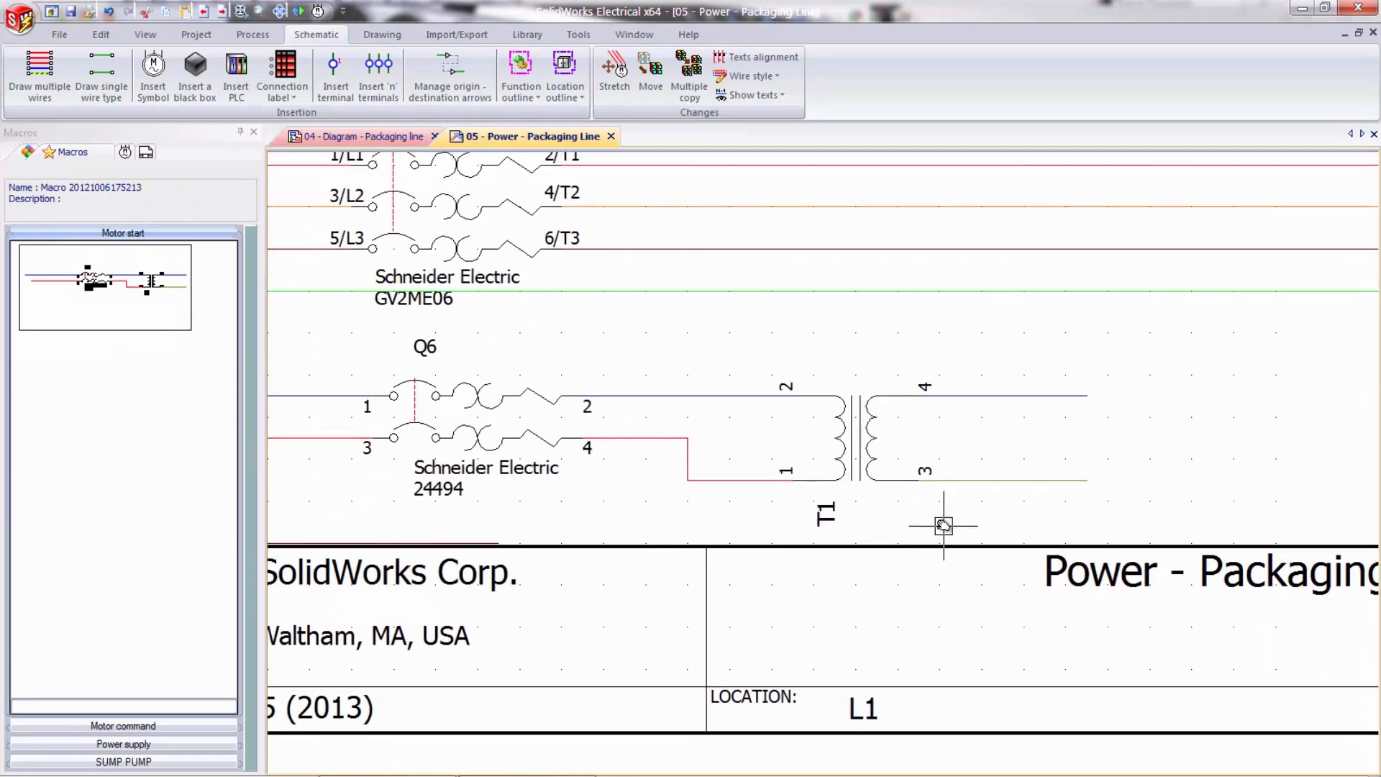
- Open the origin-destination manager and tile the Power - Packaging Line and Command - PLC - Line 1 drawings vertically
scroll(944, 525, "up", 1)
scroll(960, 518, "down", 2)
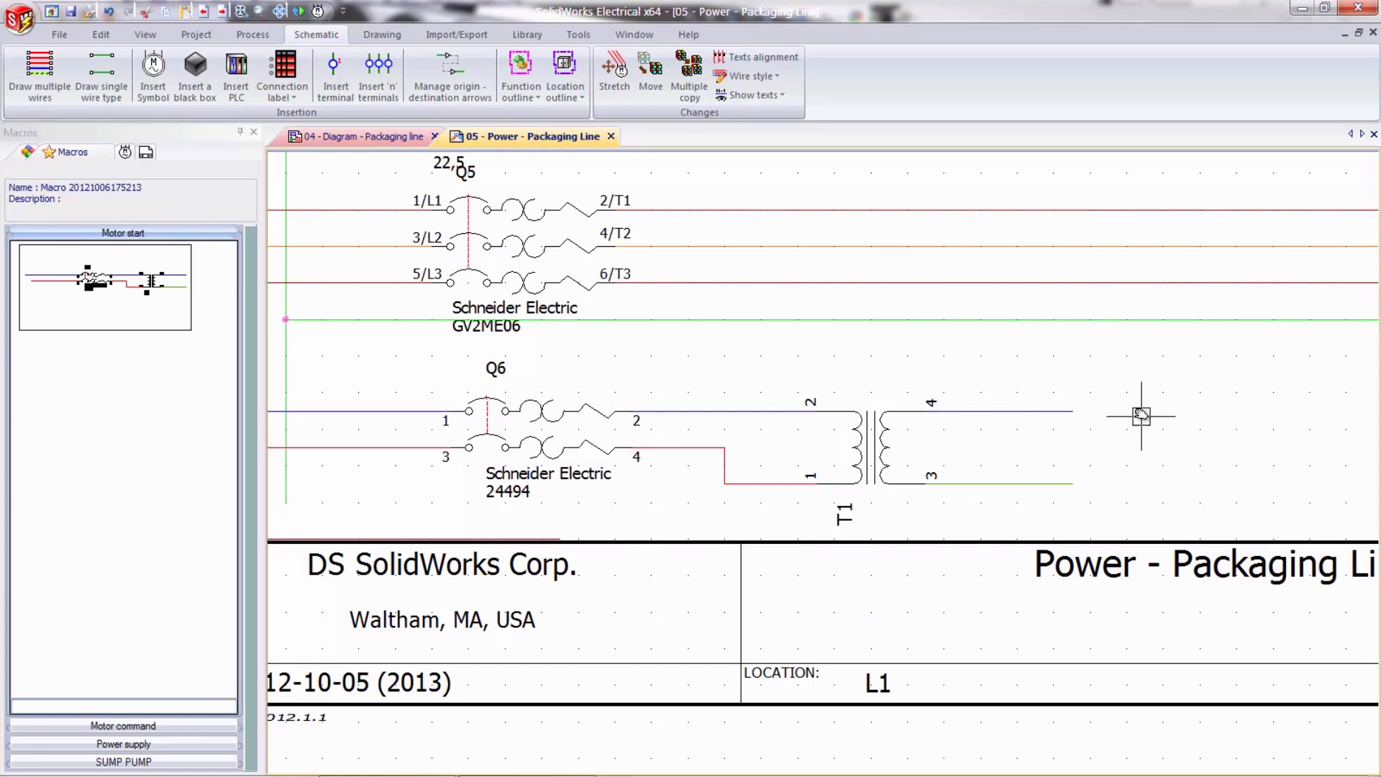
scroll(956, 403, "down", 1)
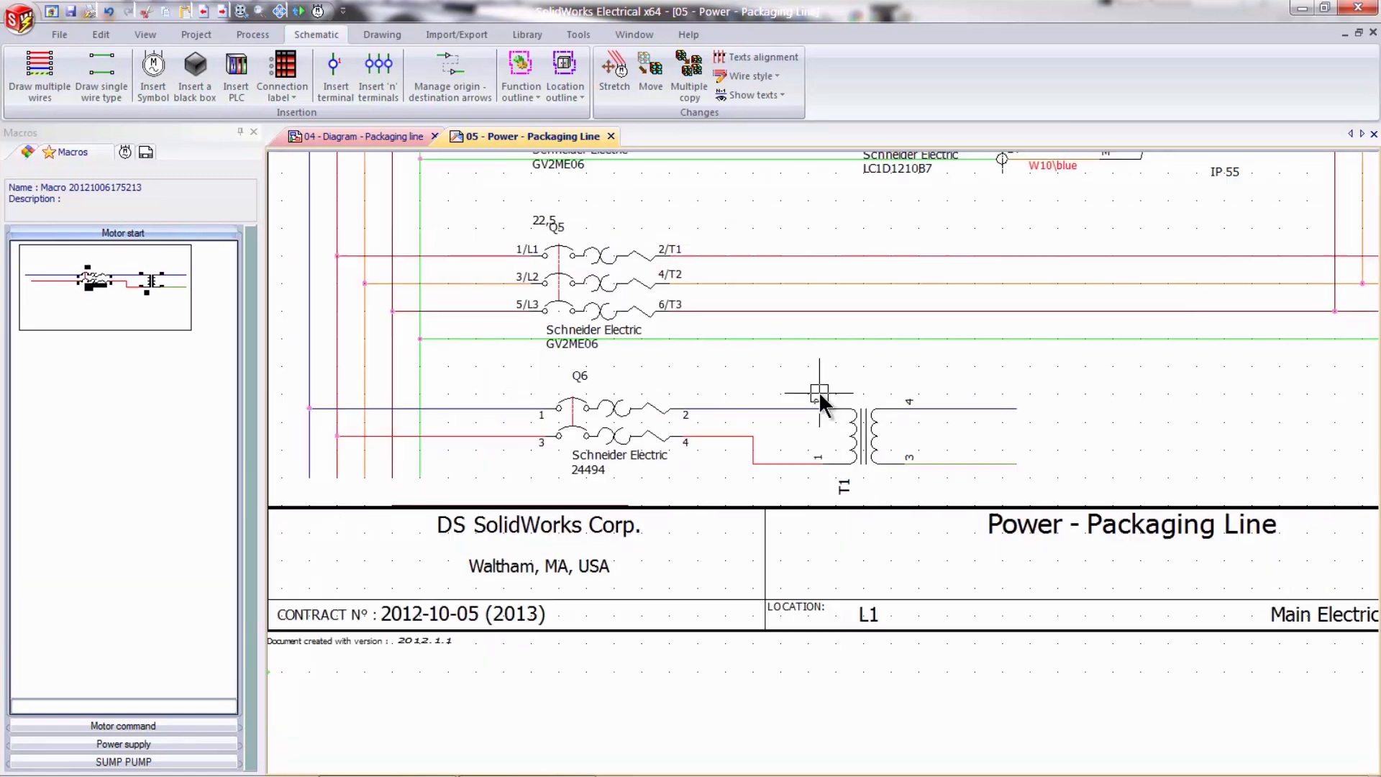
left_click(444, 99)
left_click(685, 54)
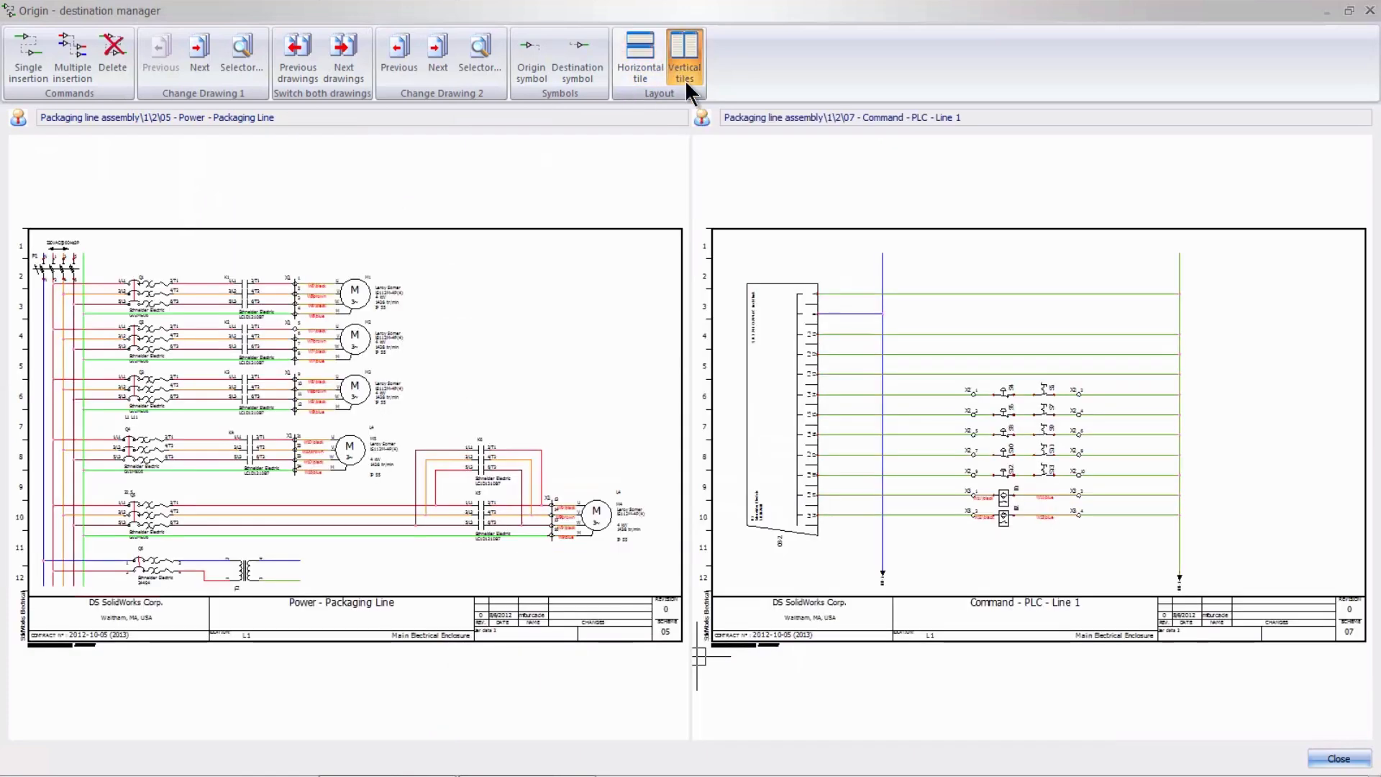
scroll(281, 579, "up", 4)
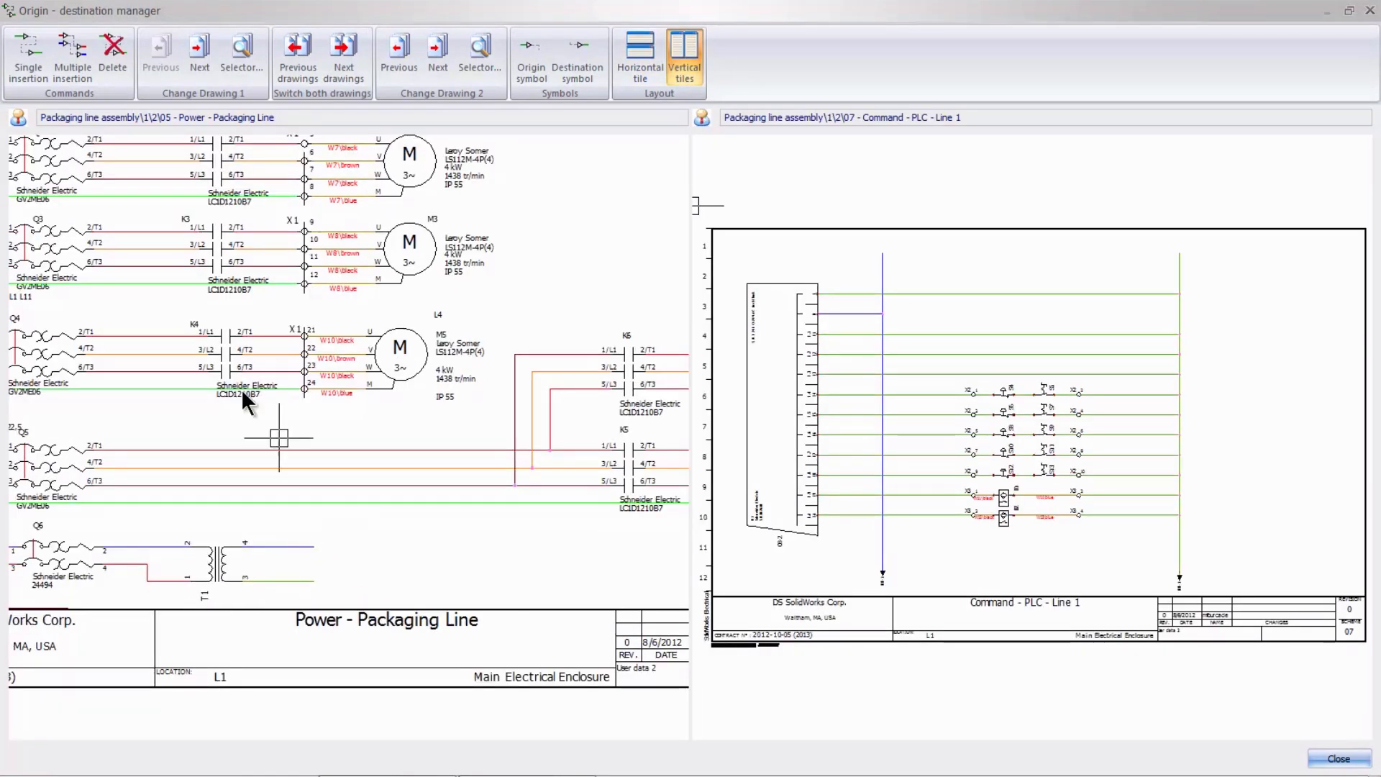
- Link transformer T1's two output wires to the blue and green vertical wires of 07 - Command - PLC - Line 1 with single insertions
left_click(28, 72)
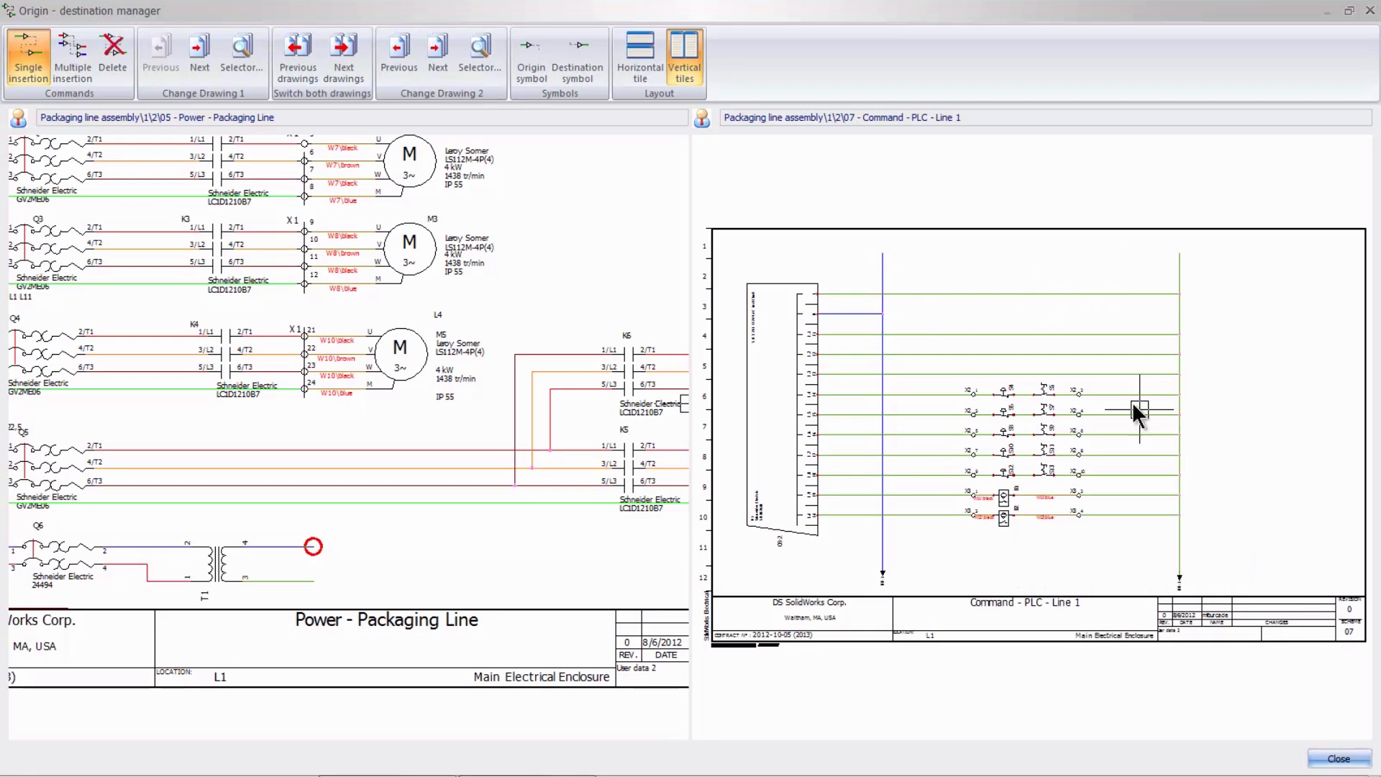
left_click(1060, 279)
left_click(28, 56)
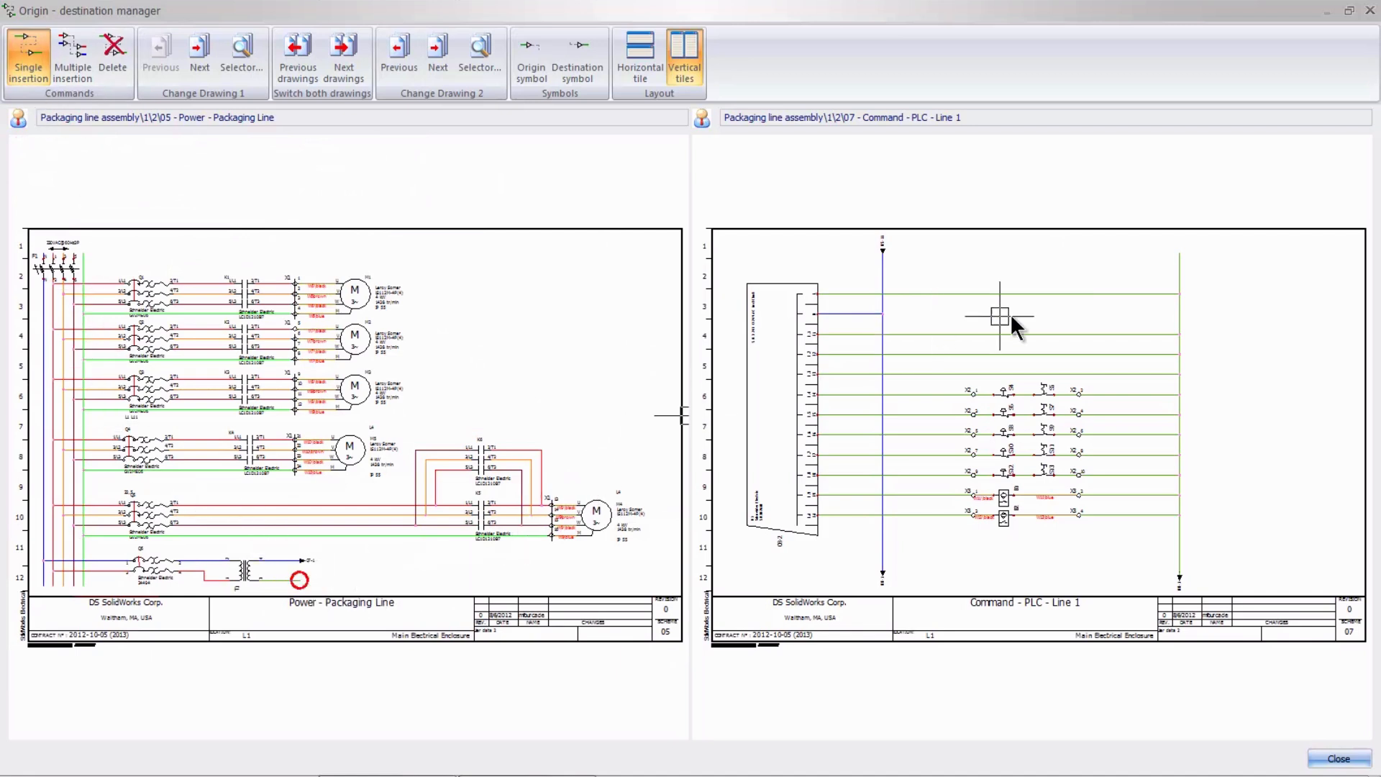
left_click(1138, 272)
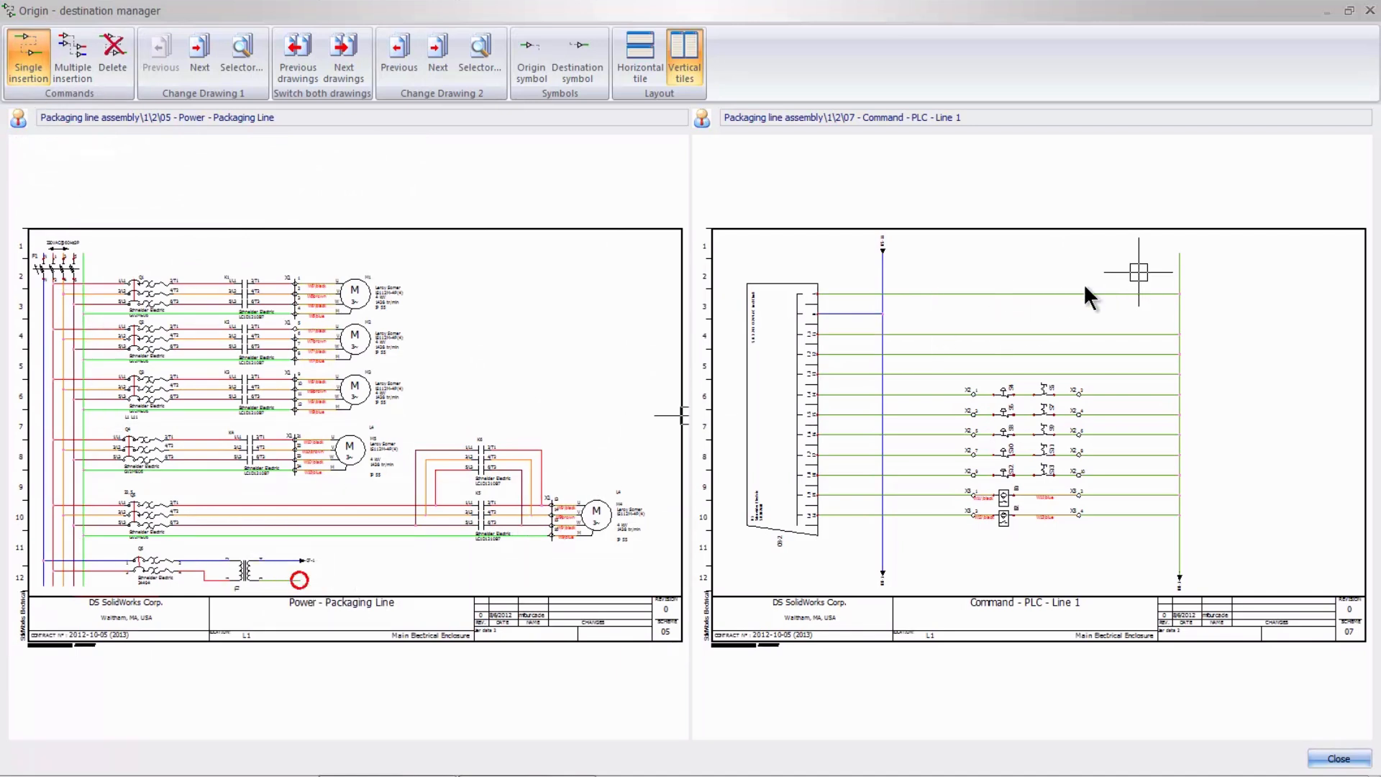
key("Escape")
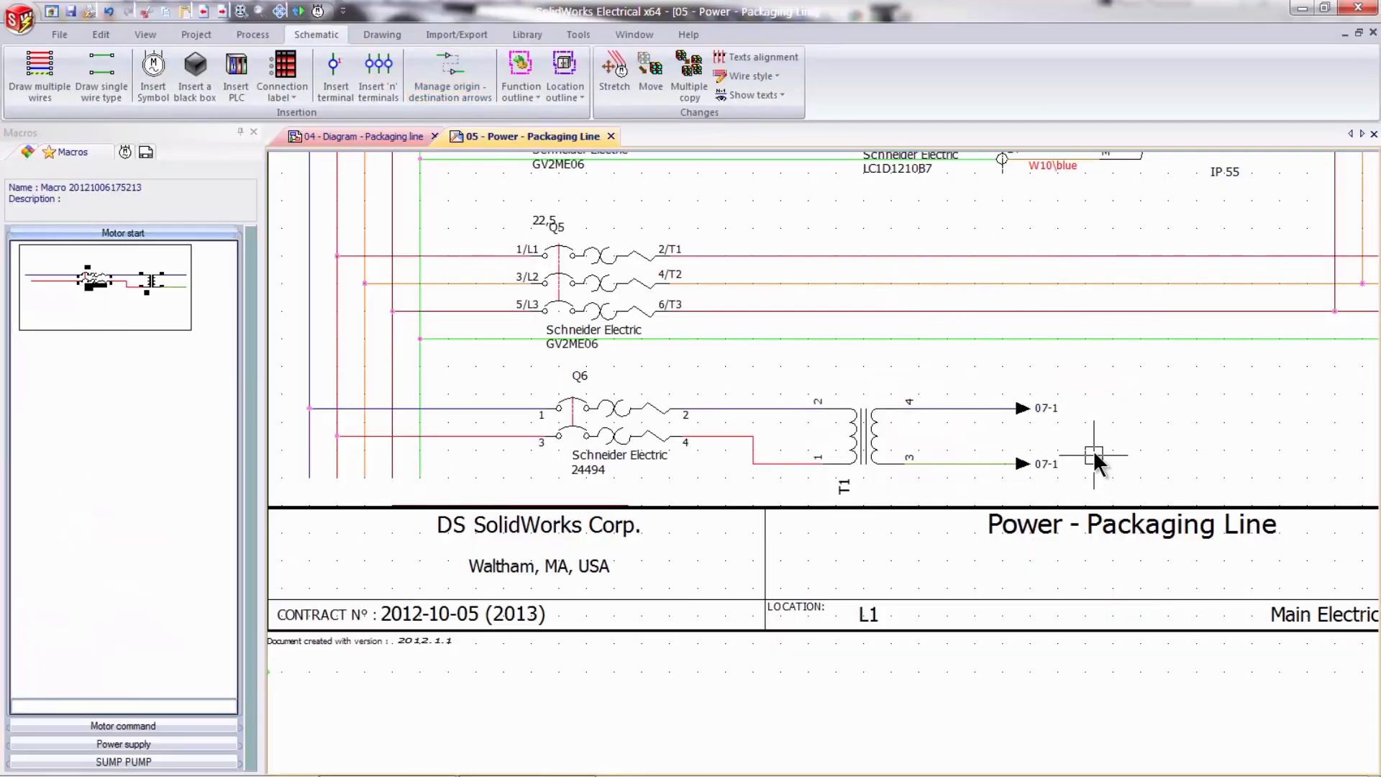
- Follow the destination arrow of T1's upper output wire to its counterpart in 07 - Command - PLC - Line 1
middle_click_drag(1095, 442, 1029, 408)
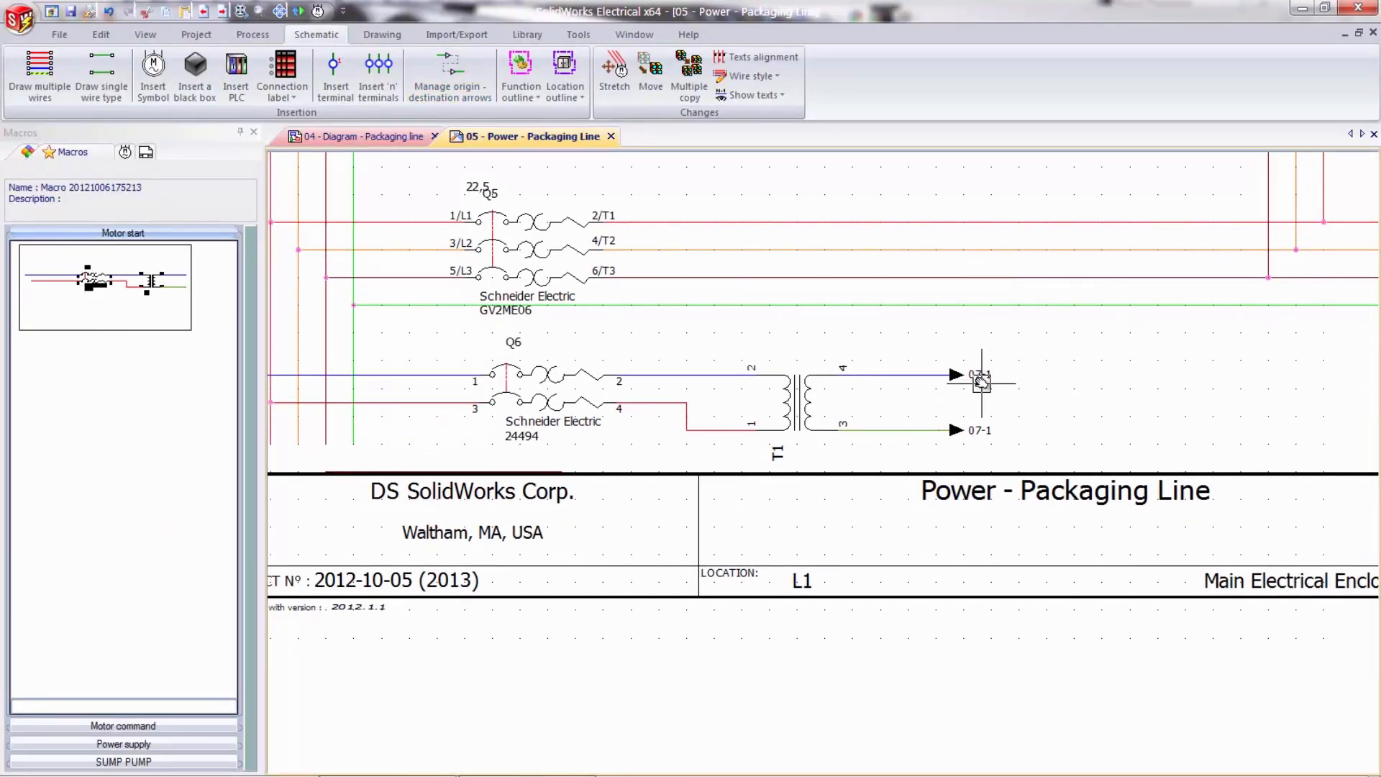
middle_click_drag(661, 359, 863, 360)
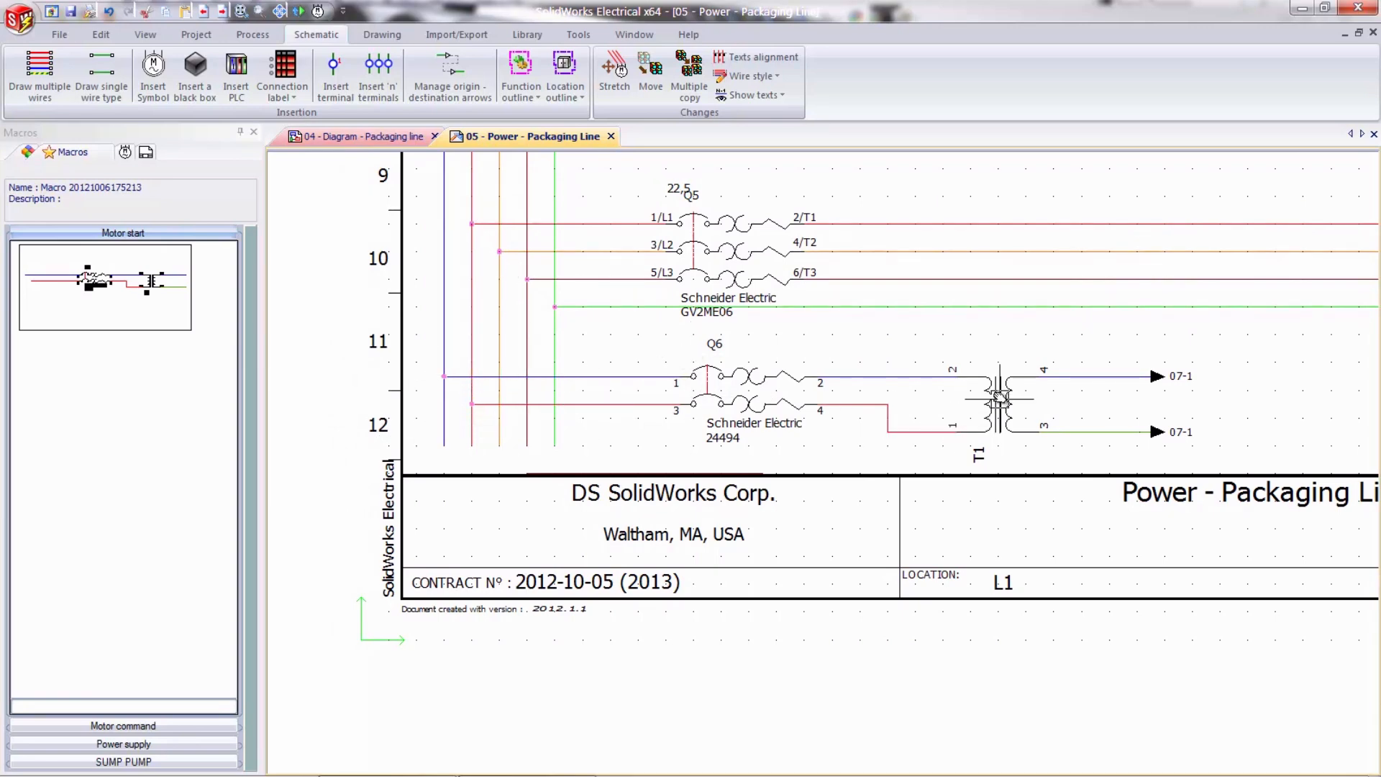
middle_click_drag(1000, 397, 808, 395)
right_click(961, 373)
mouse_move(1011, 386)
left_click(1082, 393)
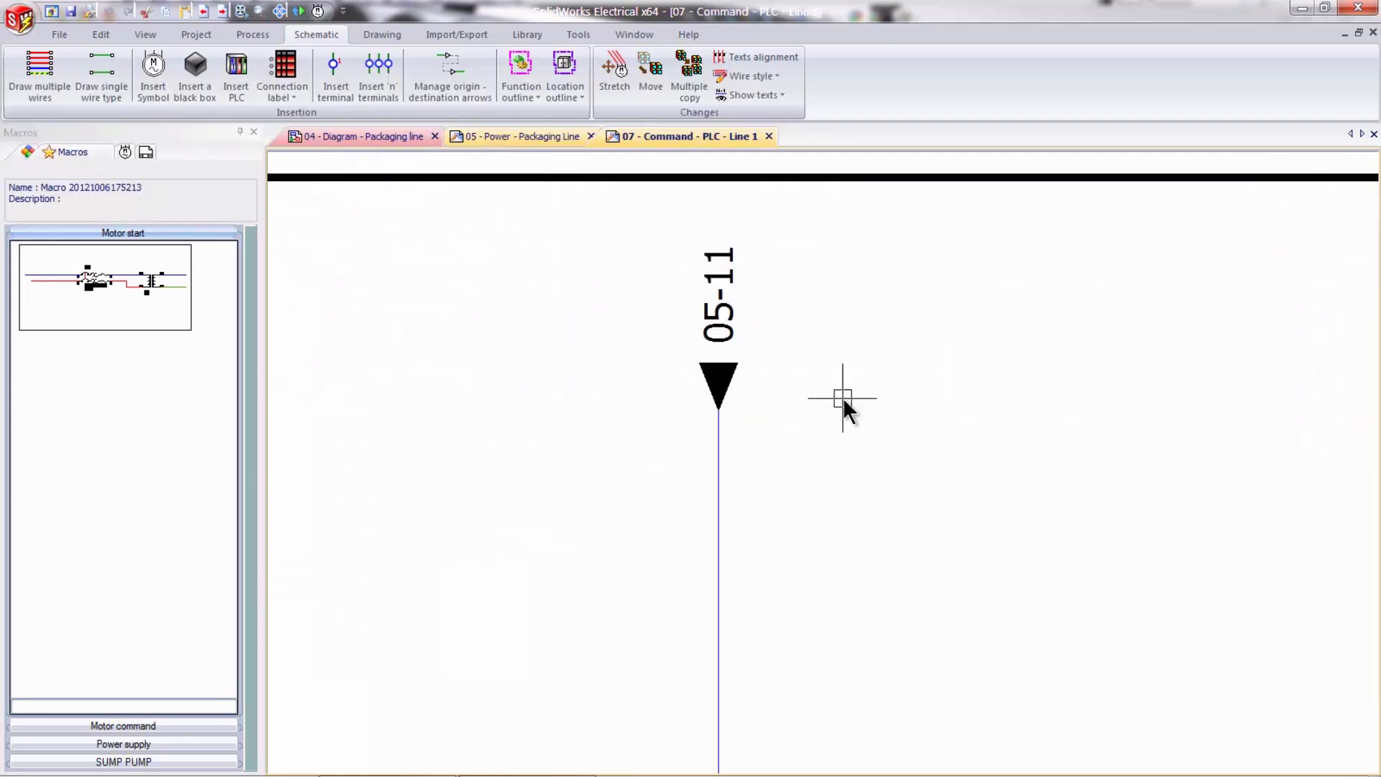
- Trace the blue wire through 07 - Command - PLC - Line 1 and go to its incoming redirection 08-1
scroll(860, 507, "down", 2)
middle_click_drag(925, 549, 909, 395)
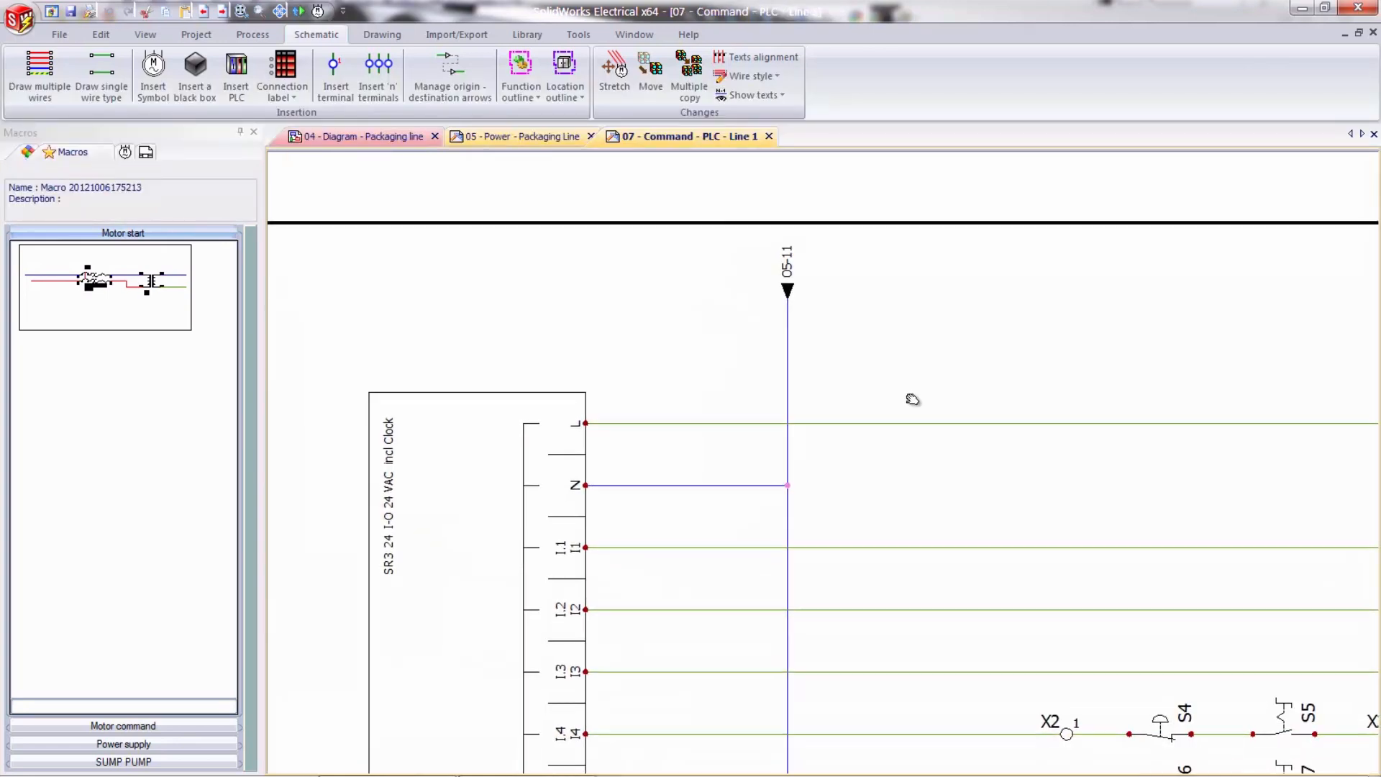
middle_click_drag(915, 481, 919, 401)
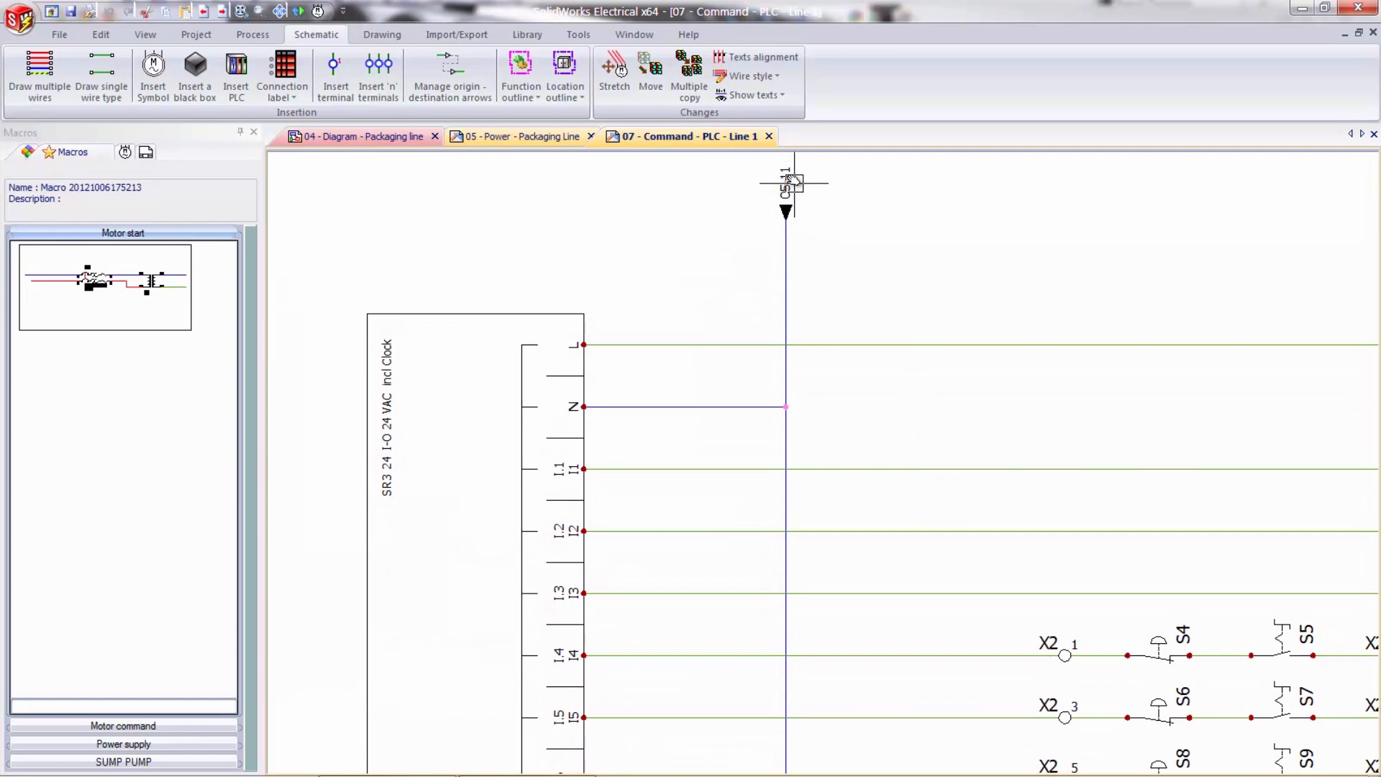
scroll(892, 501, "down", 1)
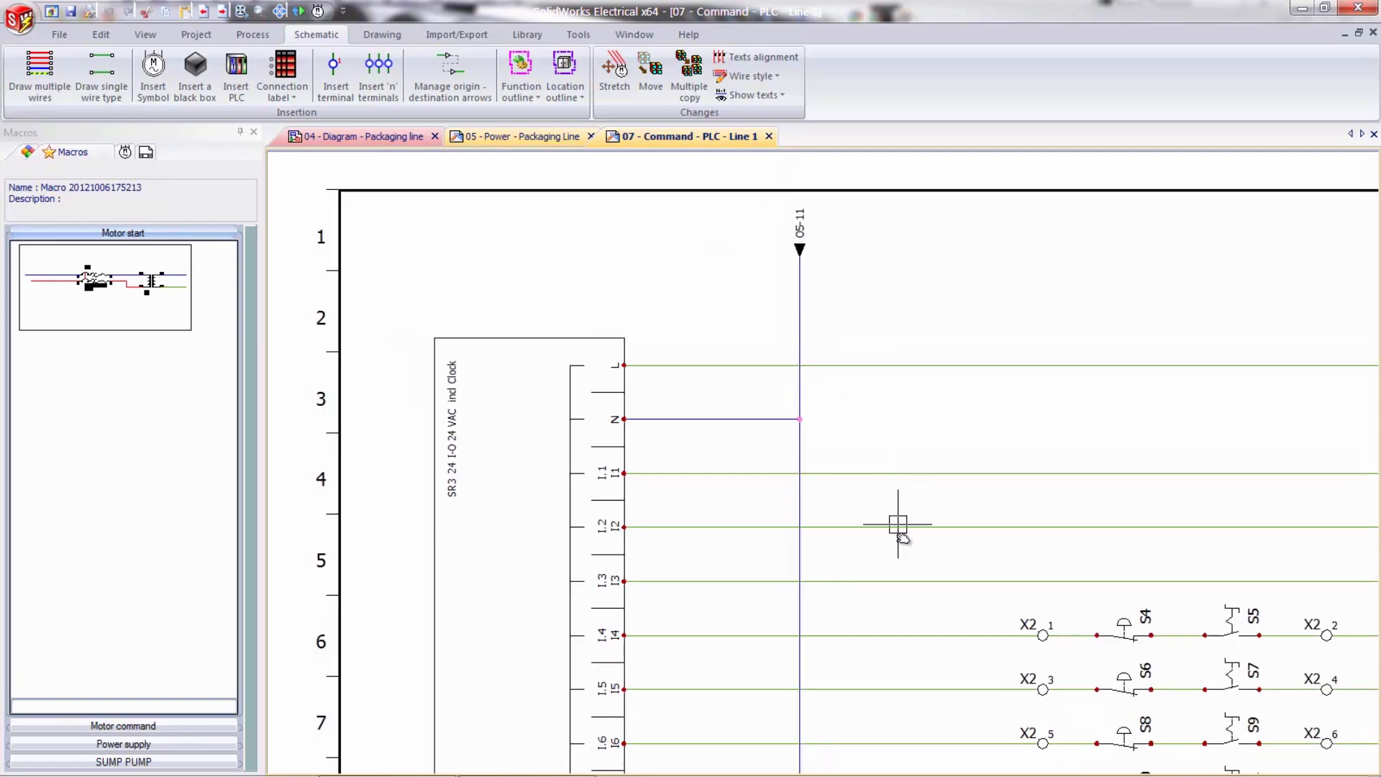
middle_click_drag(927, 583, 854, 360)
middle_click_drag(853, 578, 813, 237)
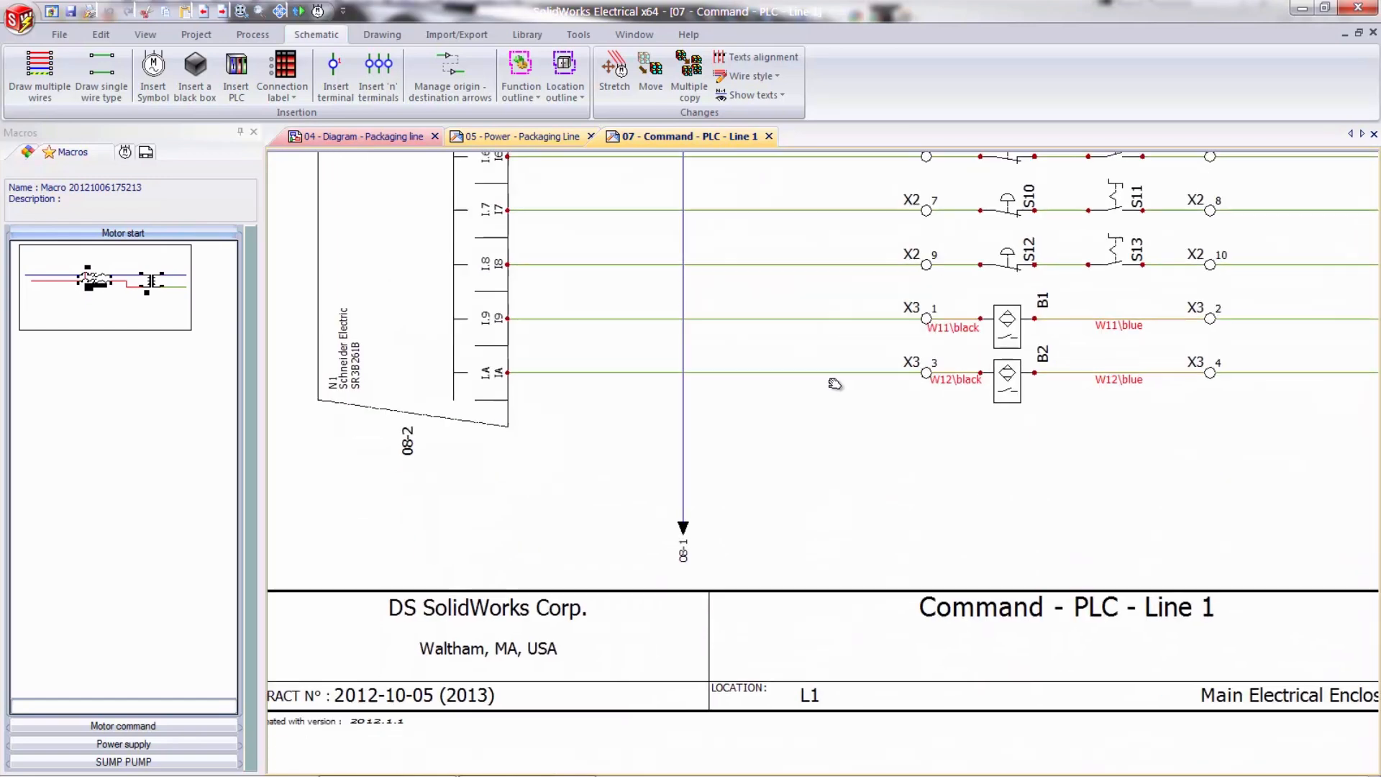
middle_click_drag(842, 420, 827, 355)
right_click(672, 518)
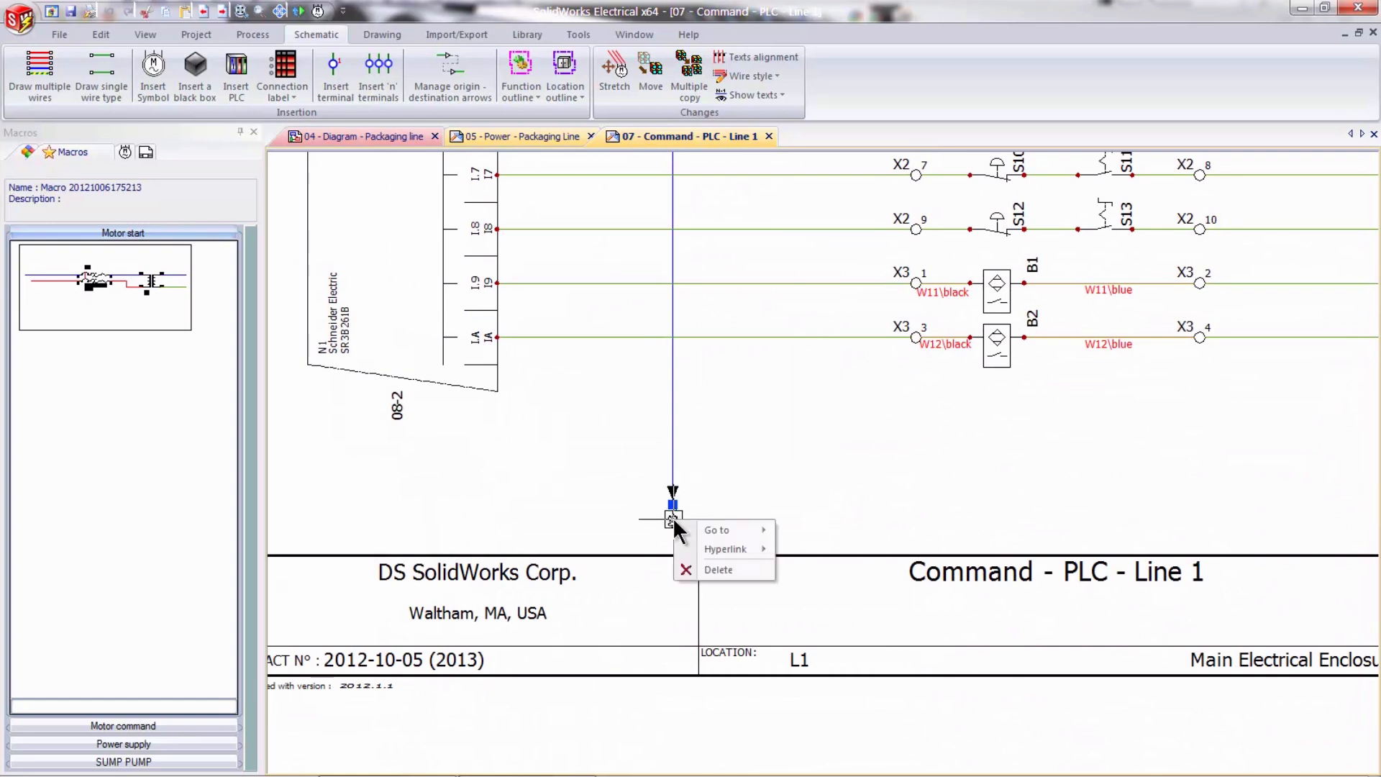
mouse_move(727, 533)
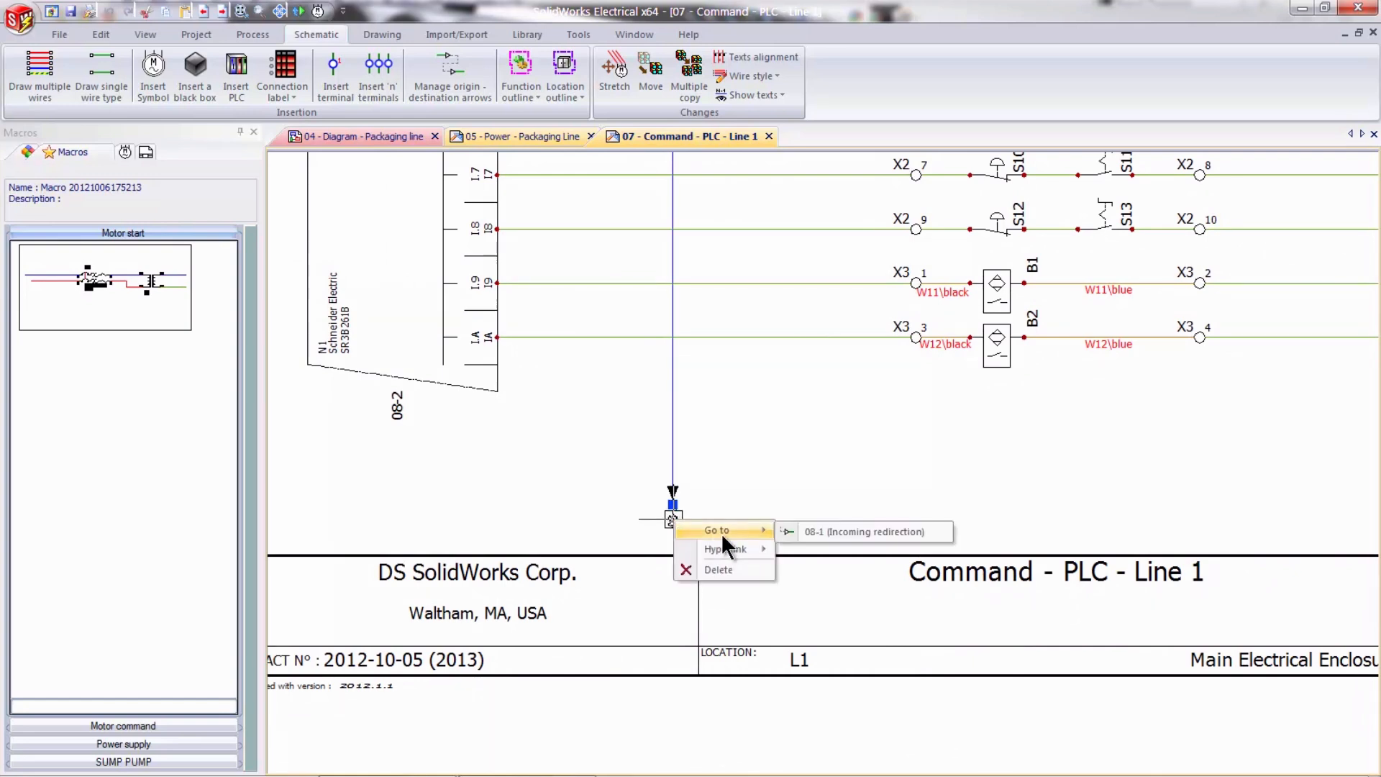
left_click(866, 533)
- Examine coil K1's contact cross-references and its manufacturer part and circuits on 08 - Command - PLC - Line 2
scroll(897, 522, "down", 8)
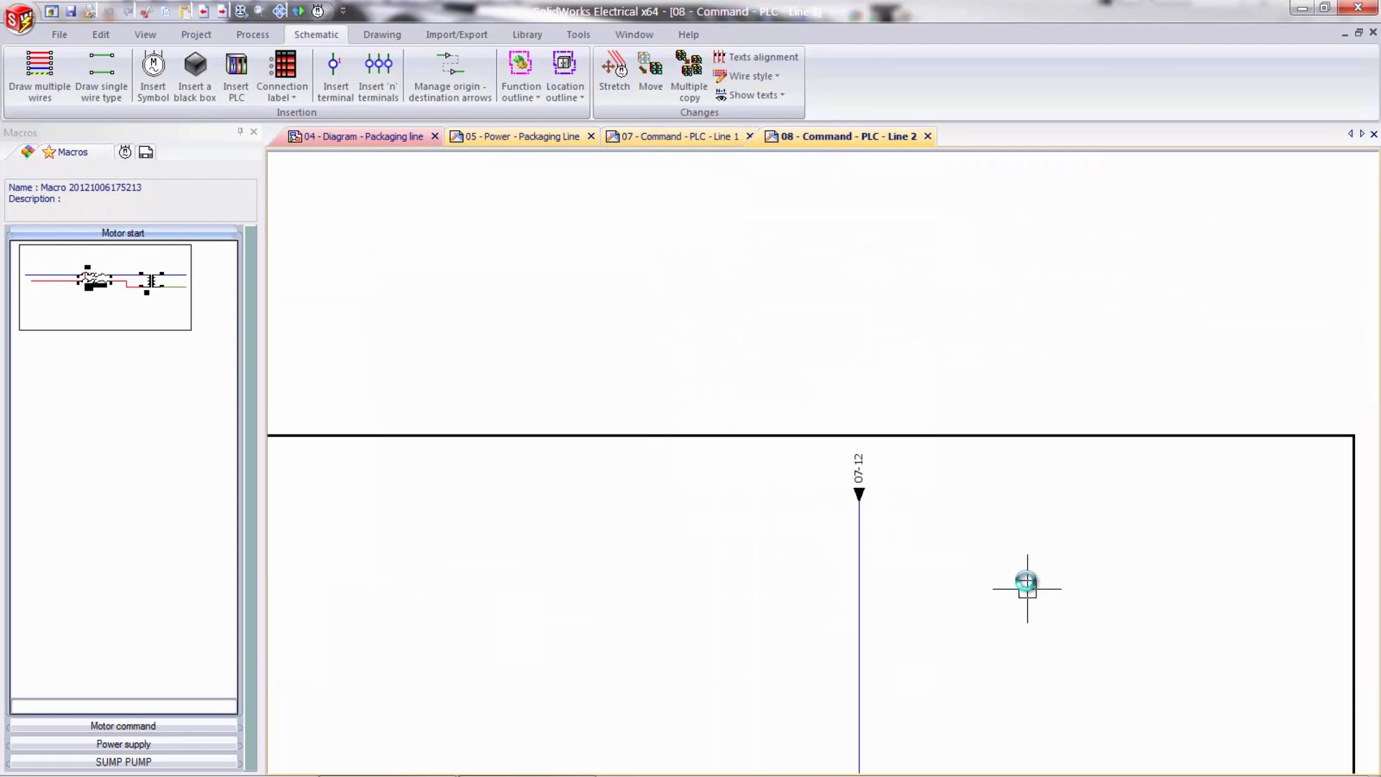
middle_click_drag(988, 586, 1001, 467)
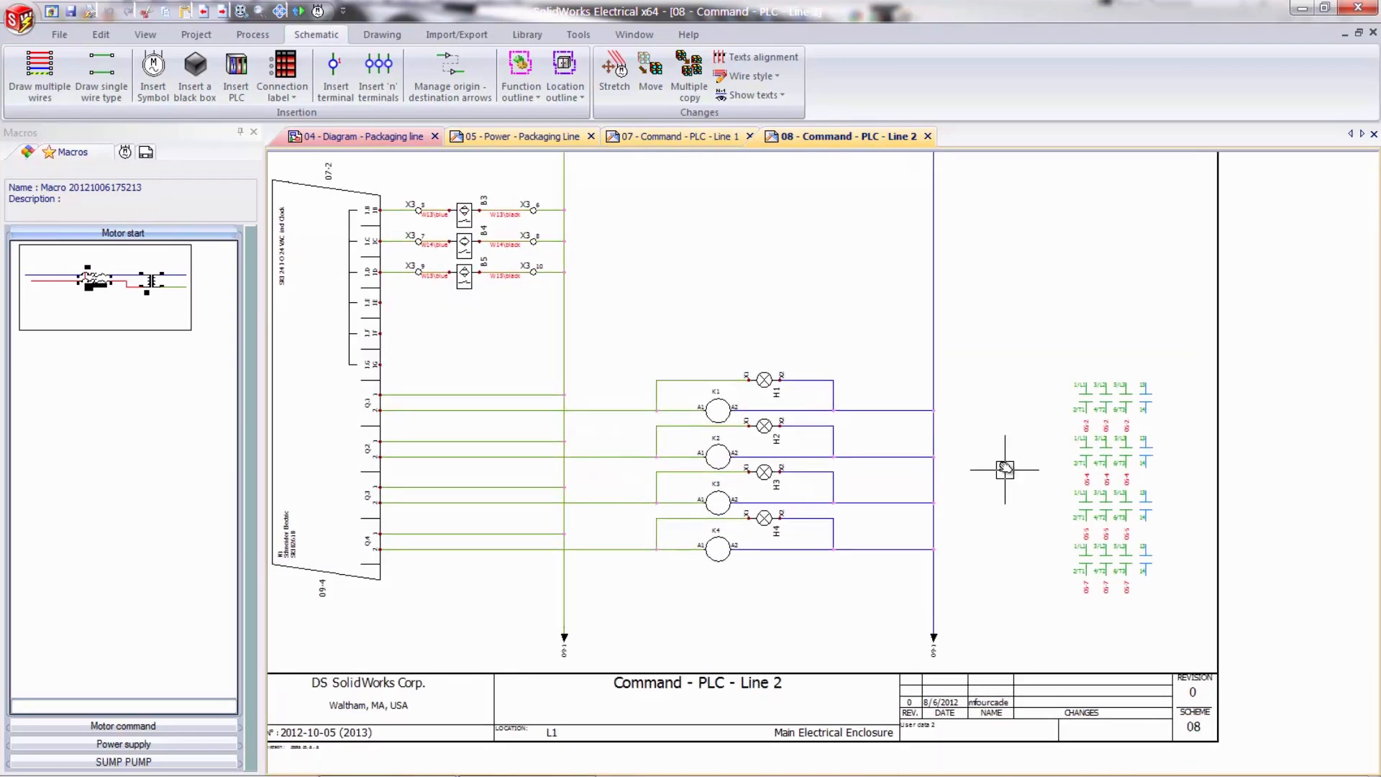
scroll(1005, 461, "up", 3)
scroll(984, 373, "up", 1)
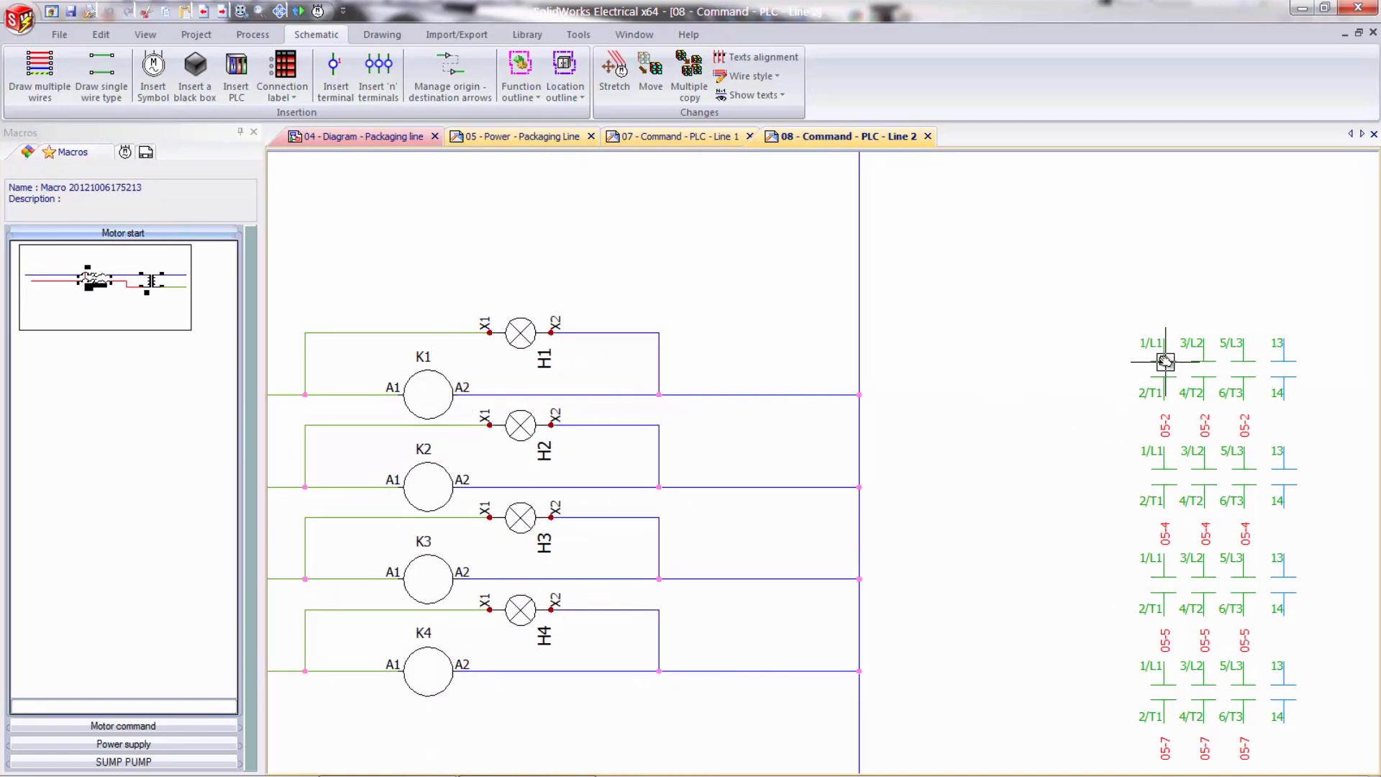
left_click(430, 382)
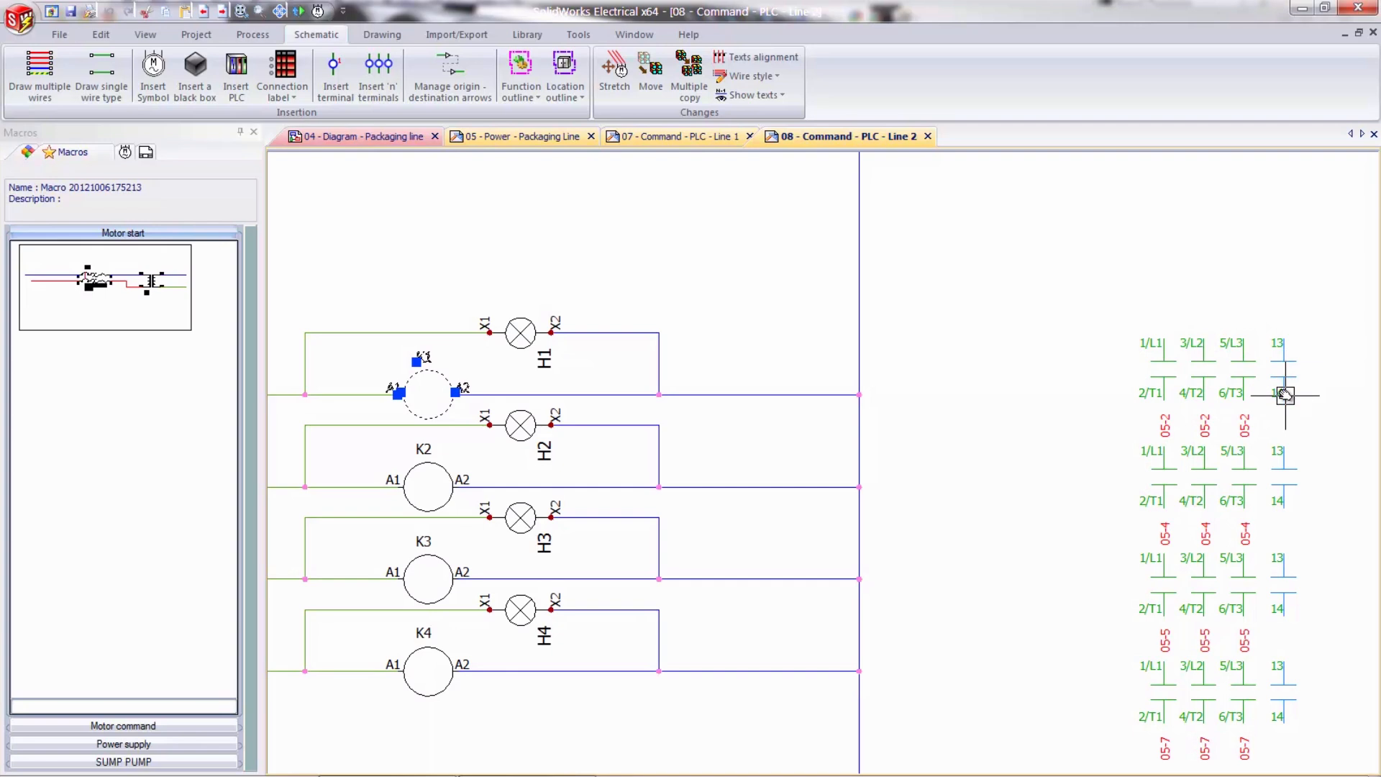
right_click(471, 418)
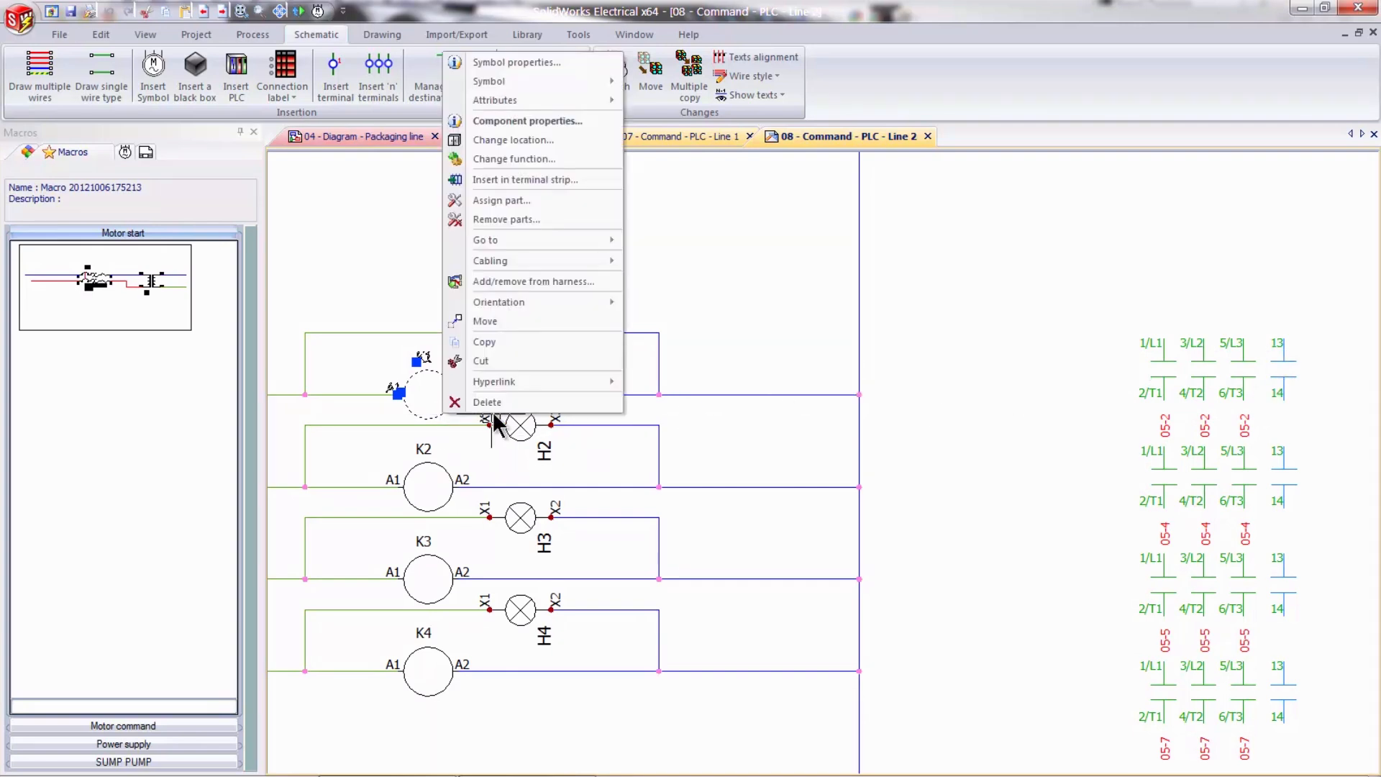
left_click(520, 63)
left_click(175, 157)
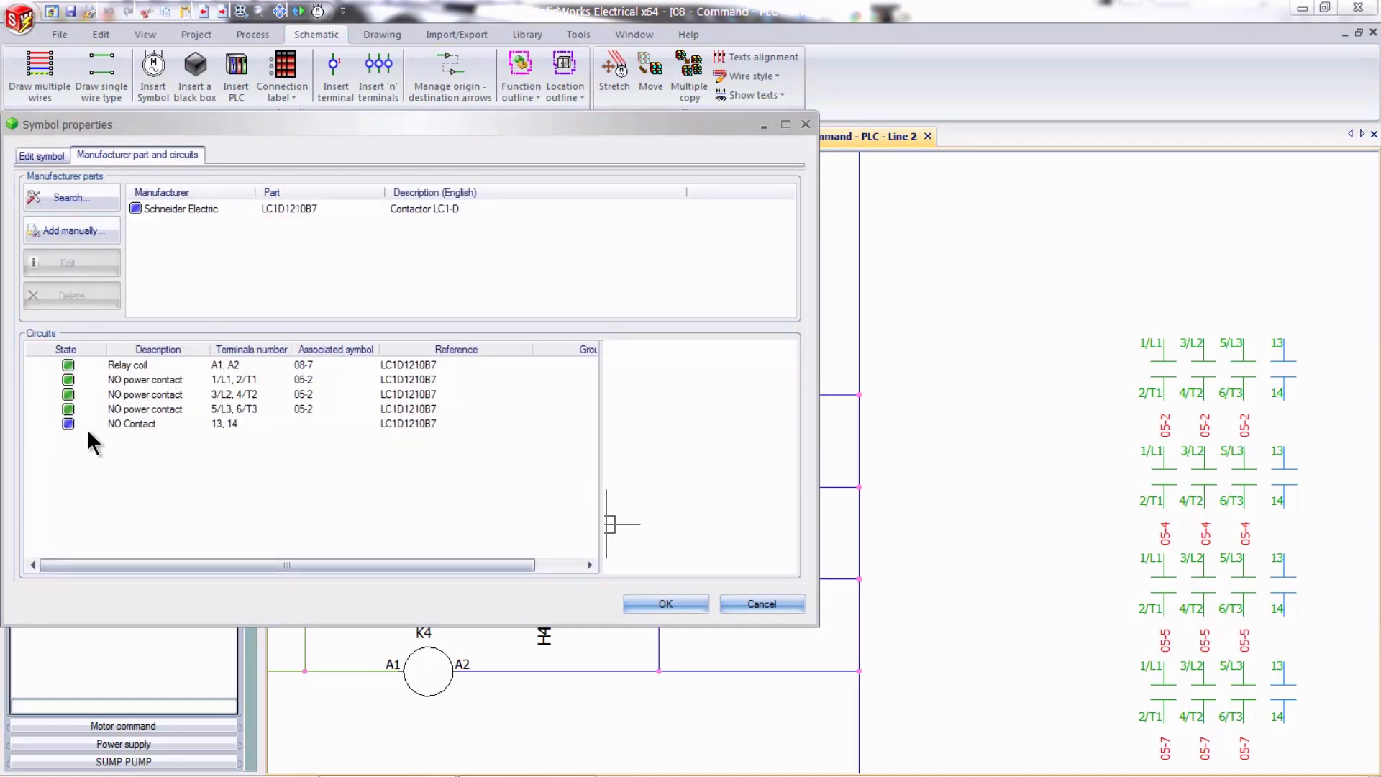
left_click(756, 605)
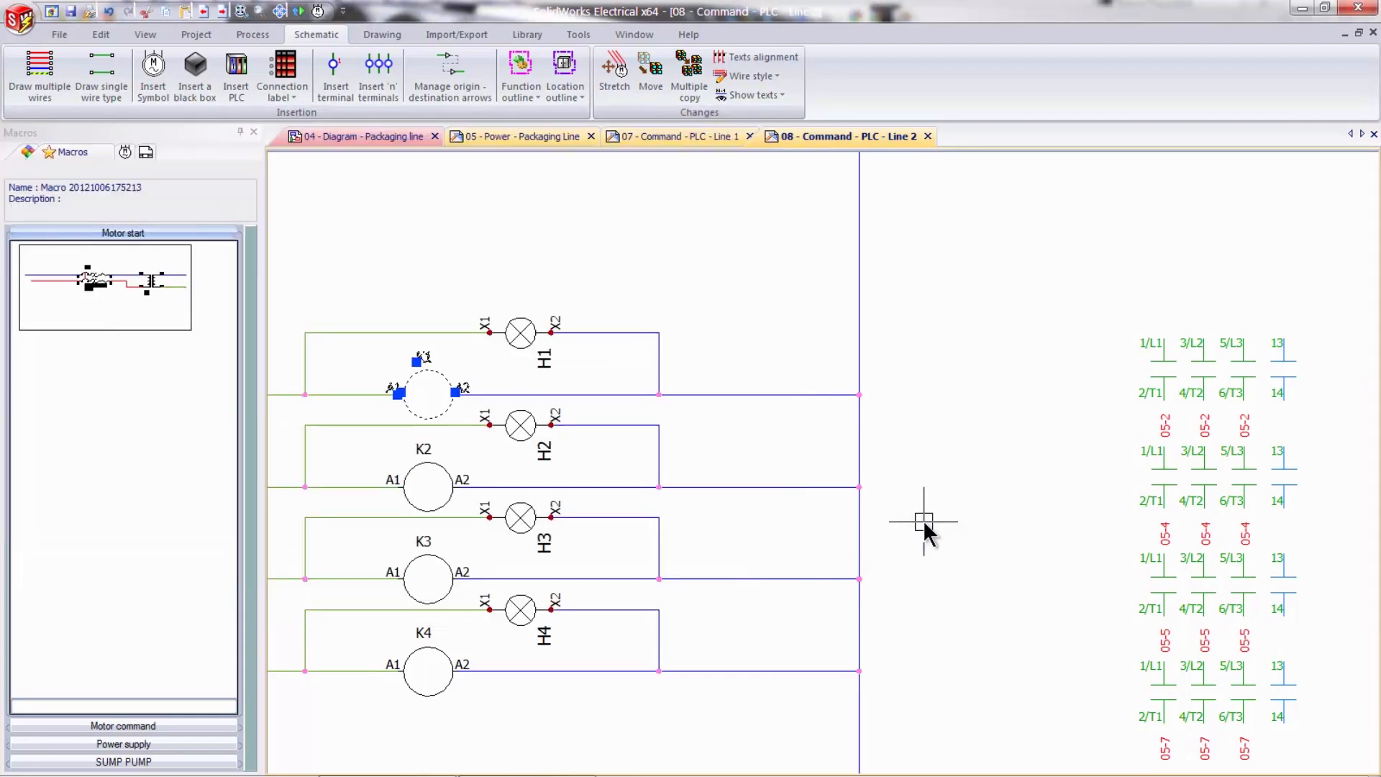
- Close the drawings 08 - Command - PLC - Line 2 and 07 - Command - PLC - Line 1 and show all of 05 - Power - Packaging Line
middle_click(976, 526)
middle_click(977, 526)
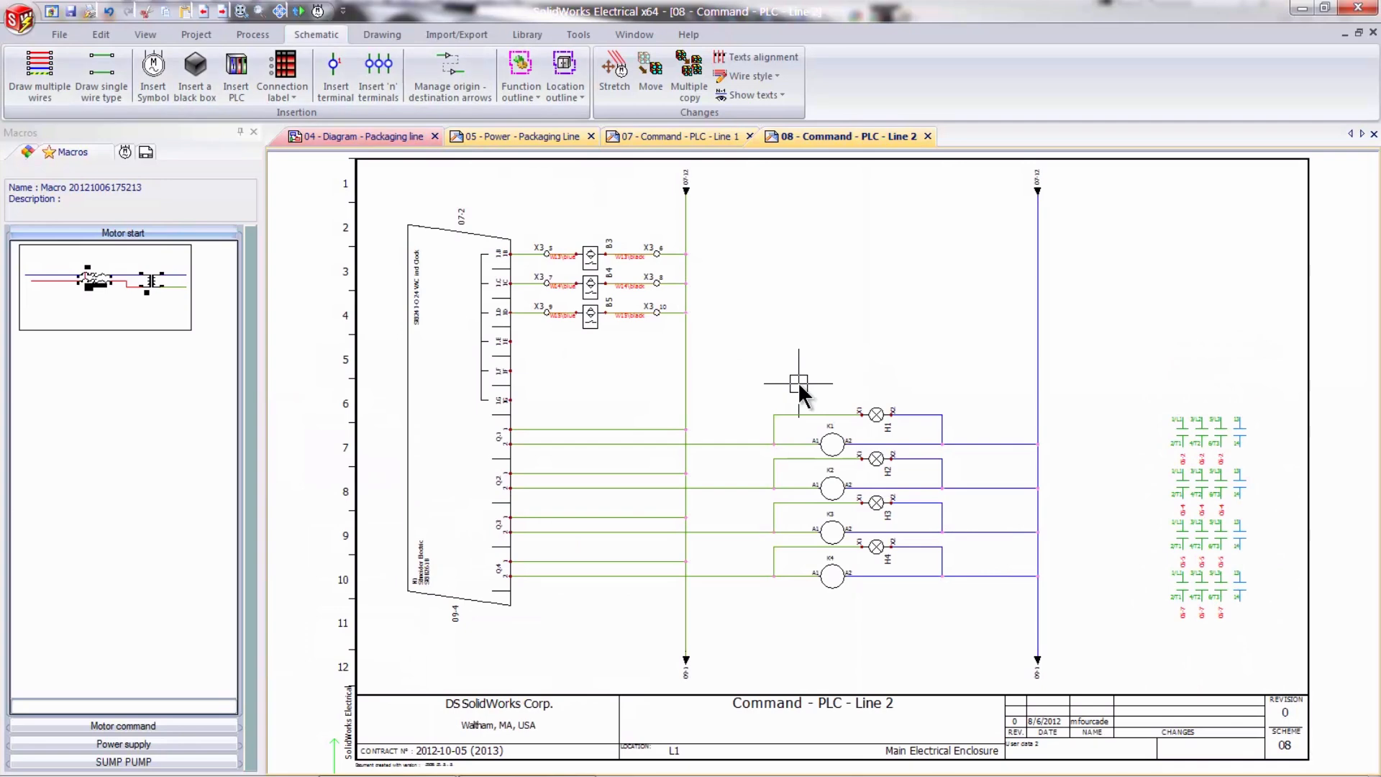
left_click(928, 136)
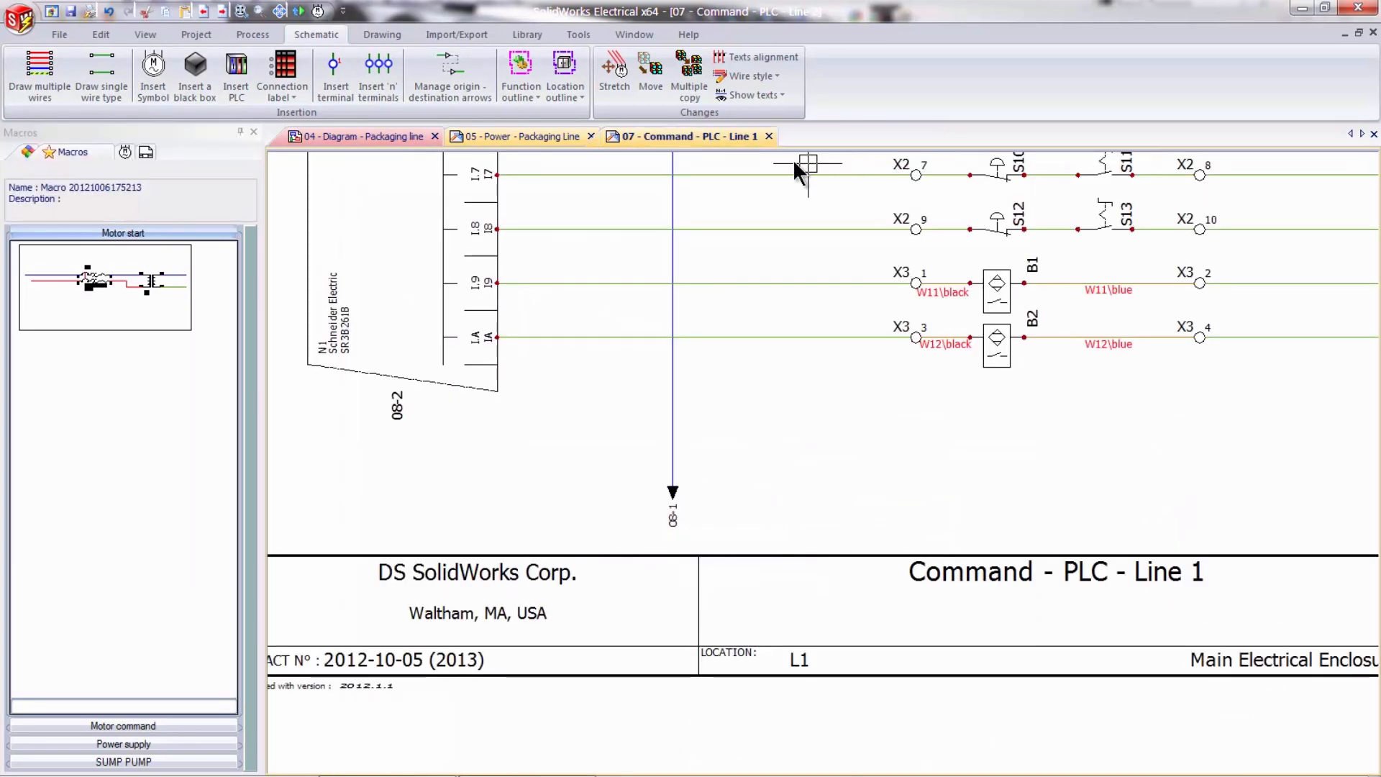
left_click(769, 137)
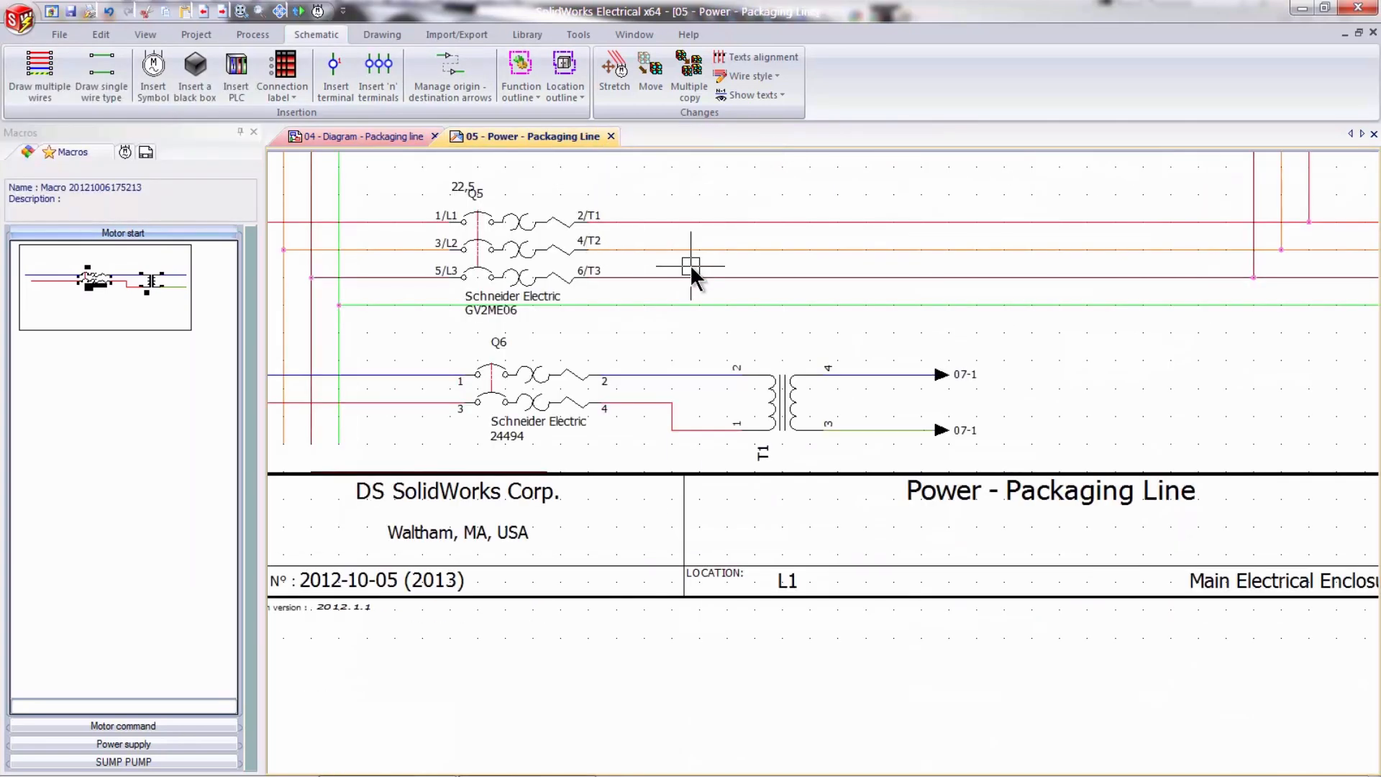
middle_click(784, 298)
middle_click(783, 298)
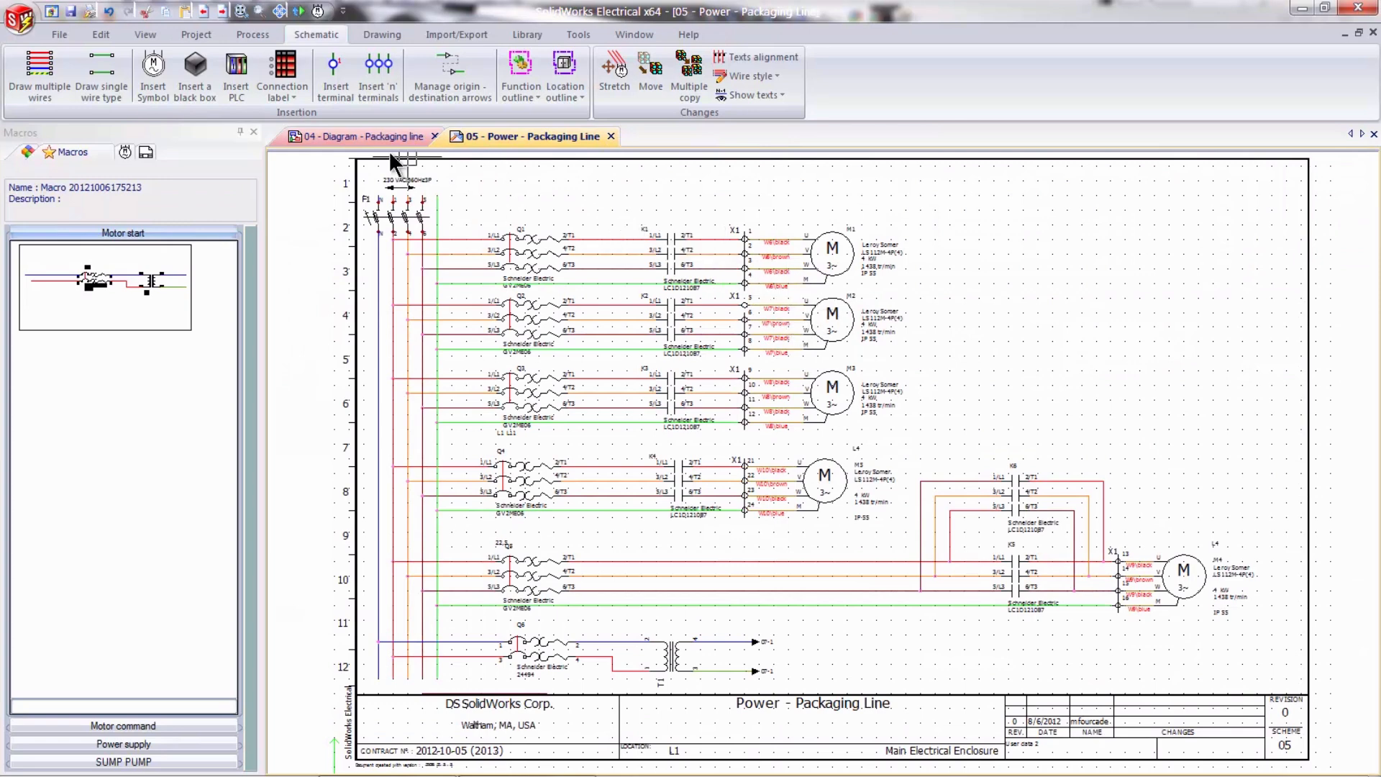
- Review the list of the cables and the list of cable cores in the report manager, checking the length and wire number columns
left_click(204, 34)
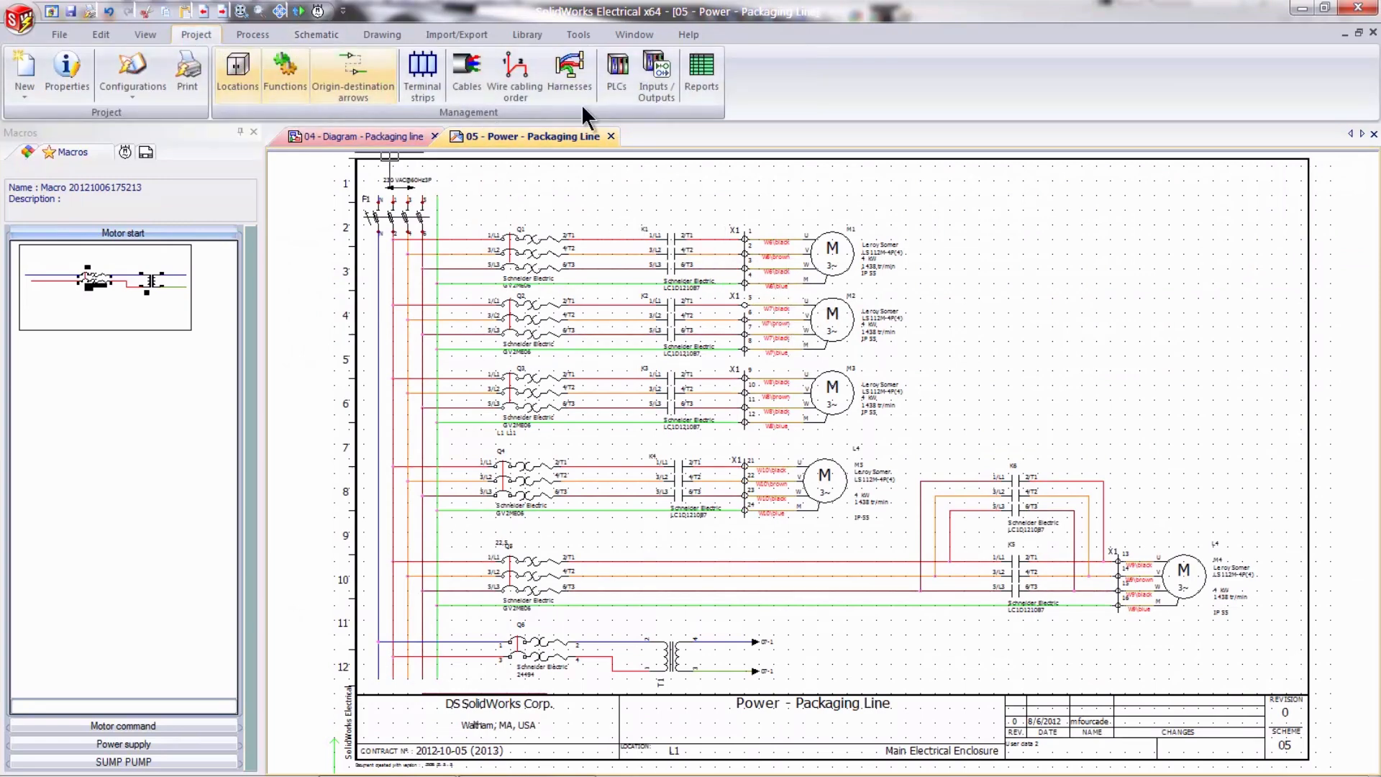
left_click(705, 84)
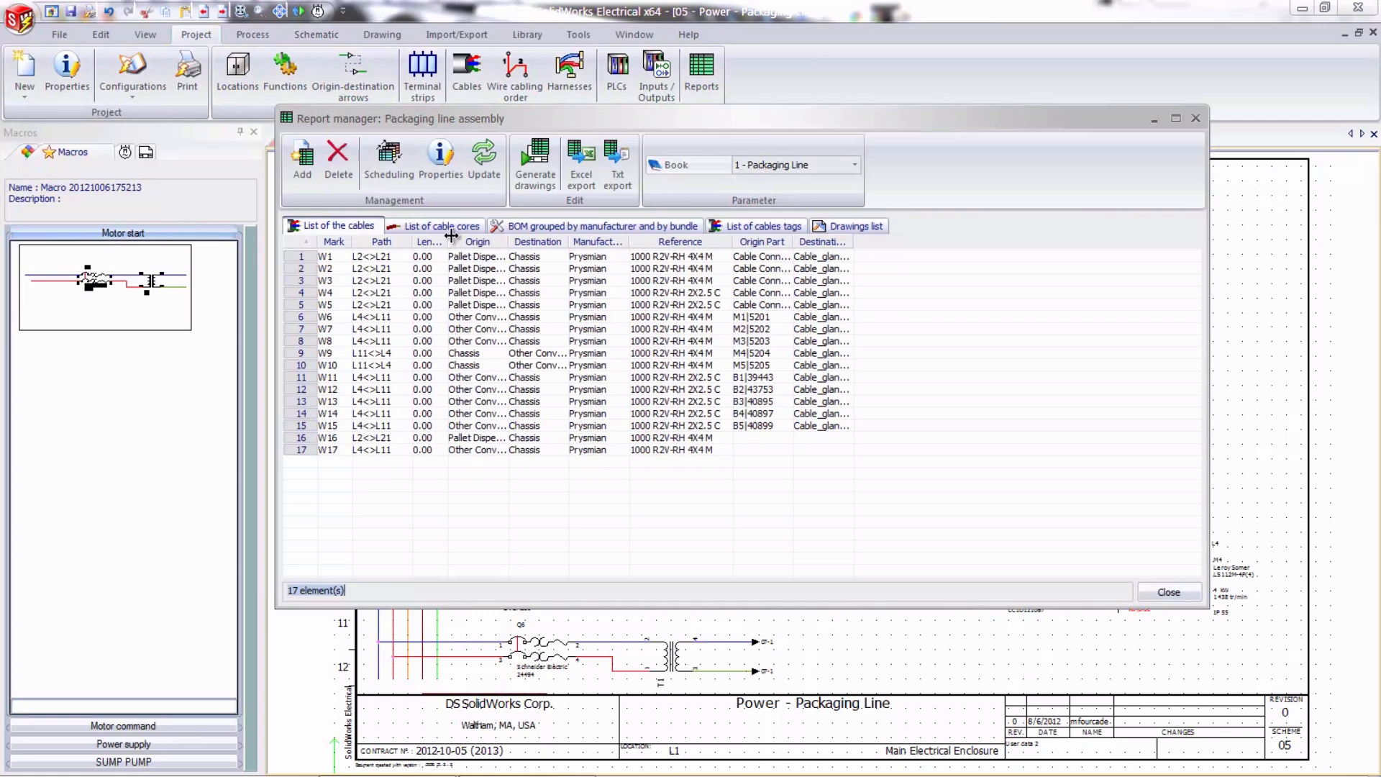
left_click_drag(446, 235, 518, 245)
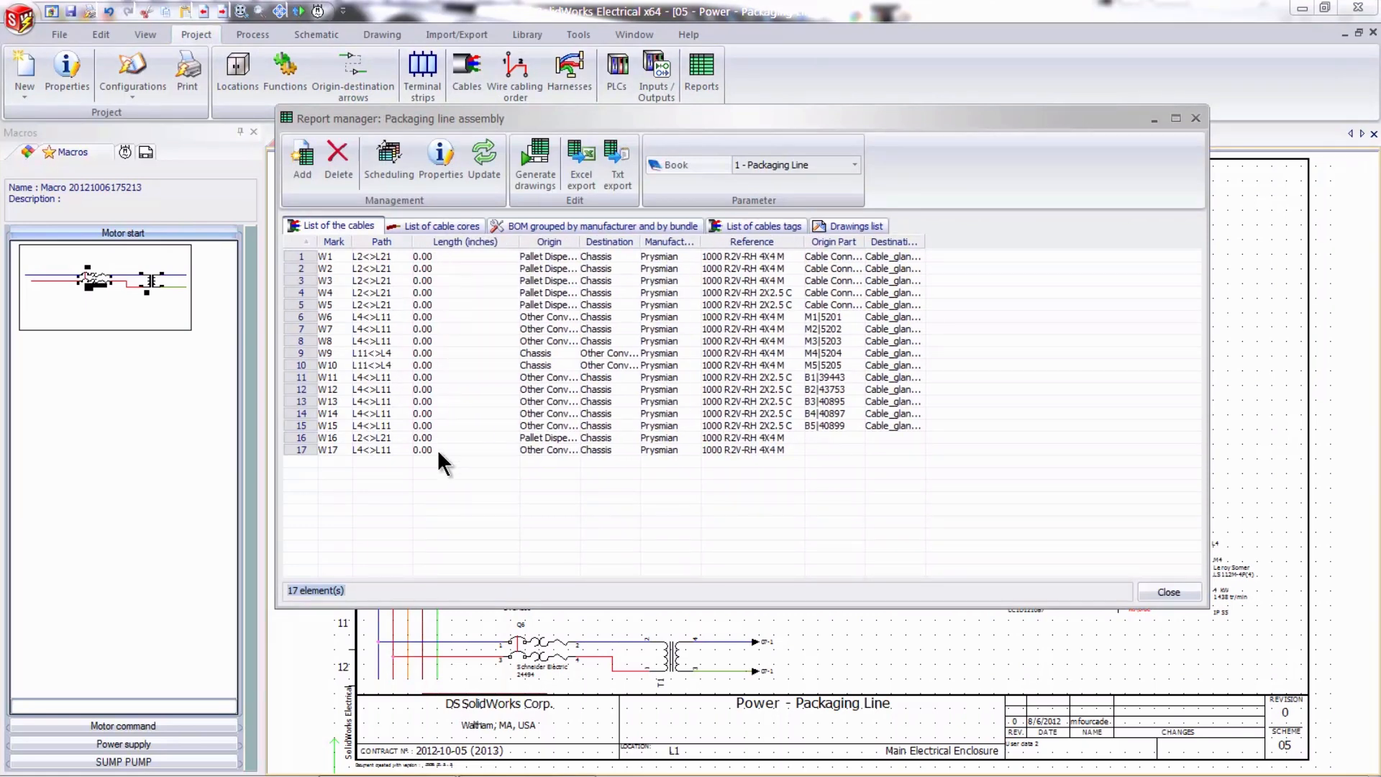
left_click(436, 227)
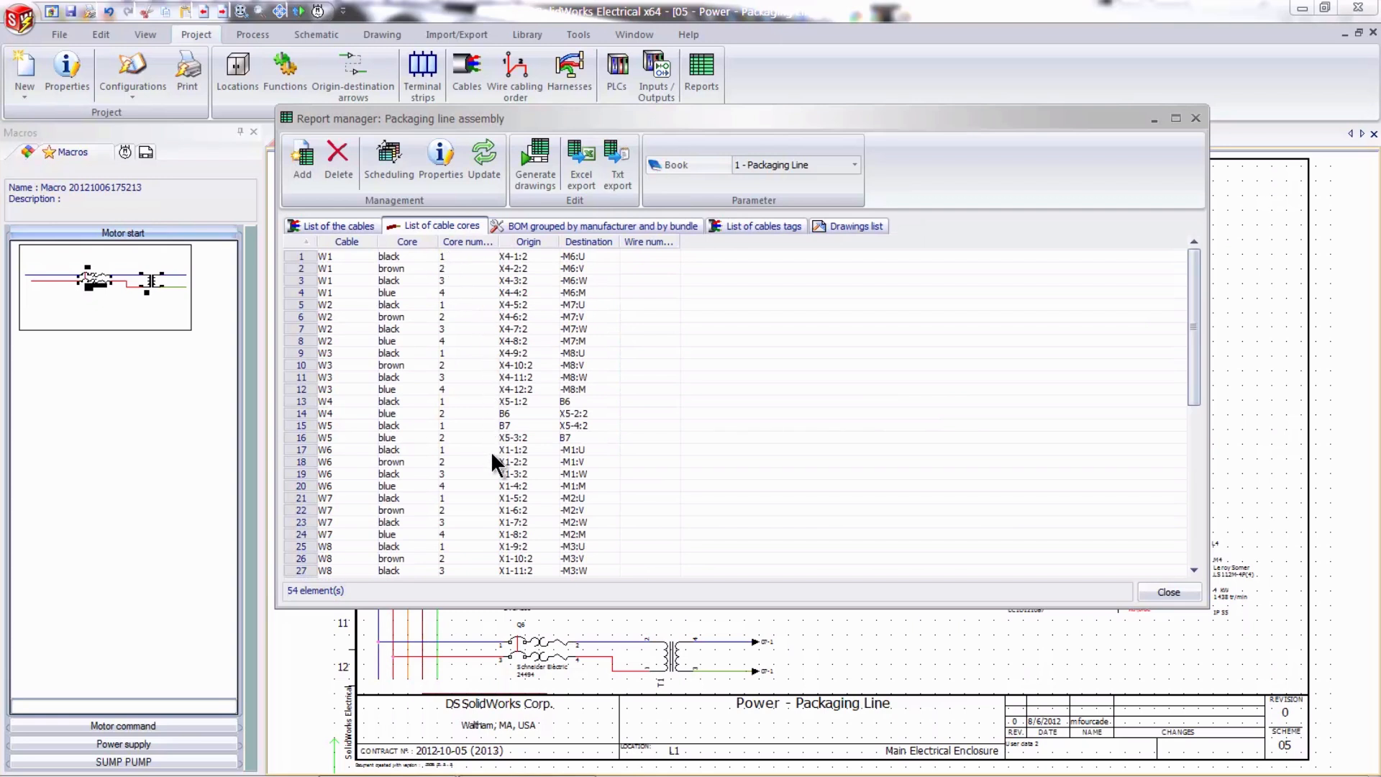
left_click_drag(681, 246, 709, 246)
left_click(309, 224)
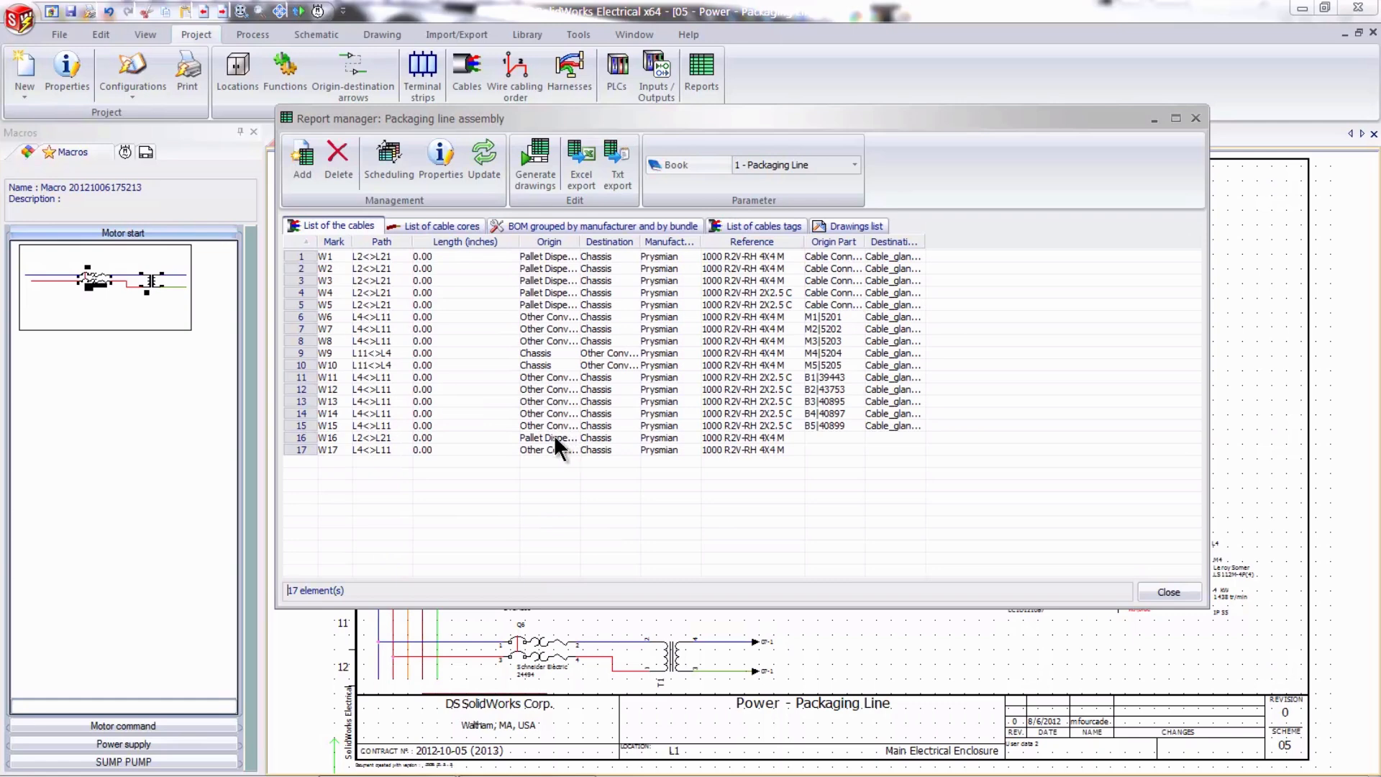
left_click(1171, 586)
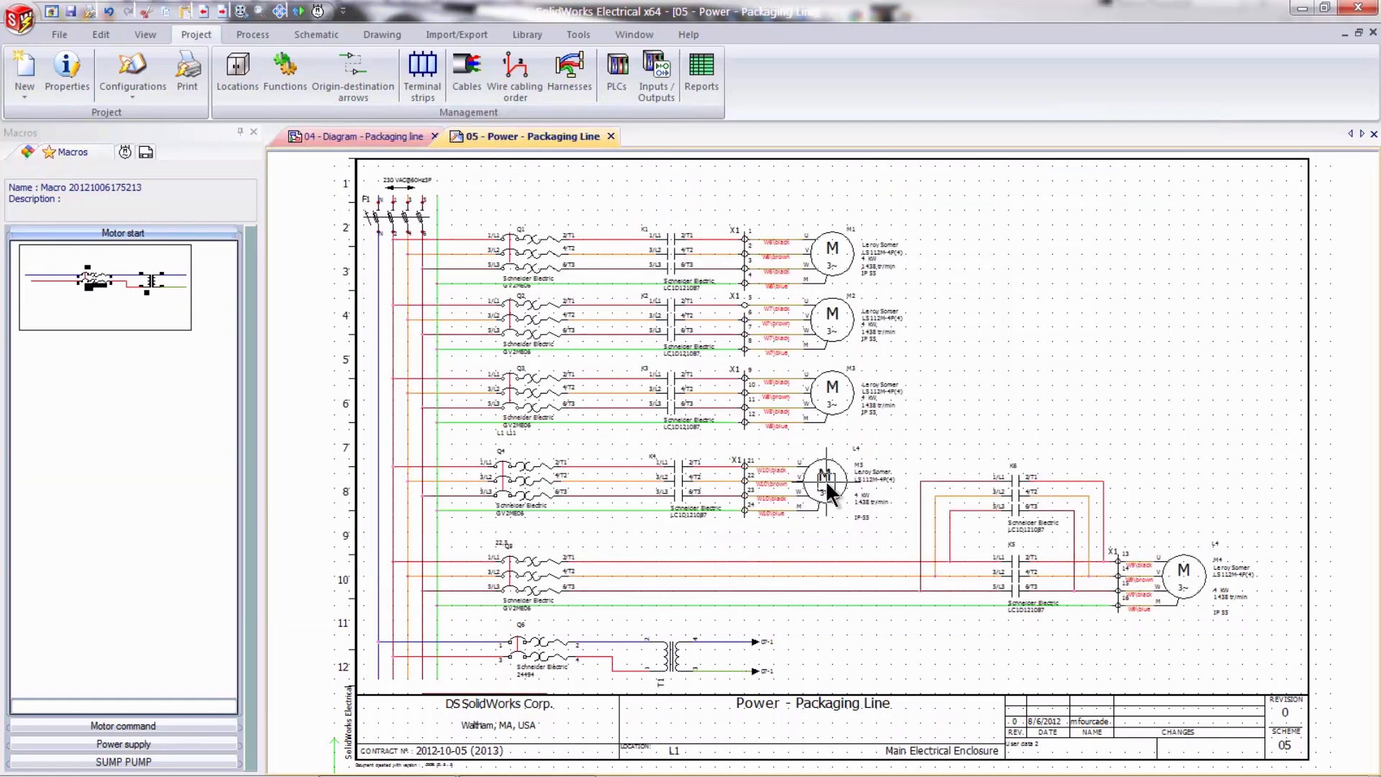
- Number the project's new wires without modifying the existing numbers, and inspect the motor circuits on the power drawing
left_click(245, 33)
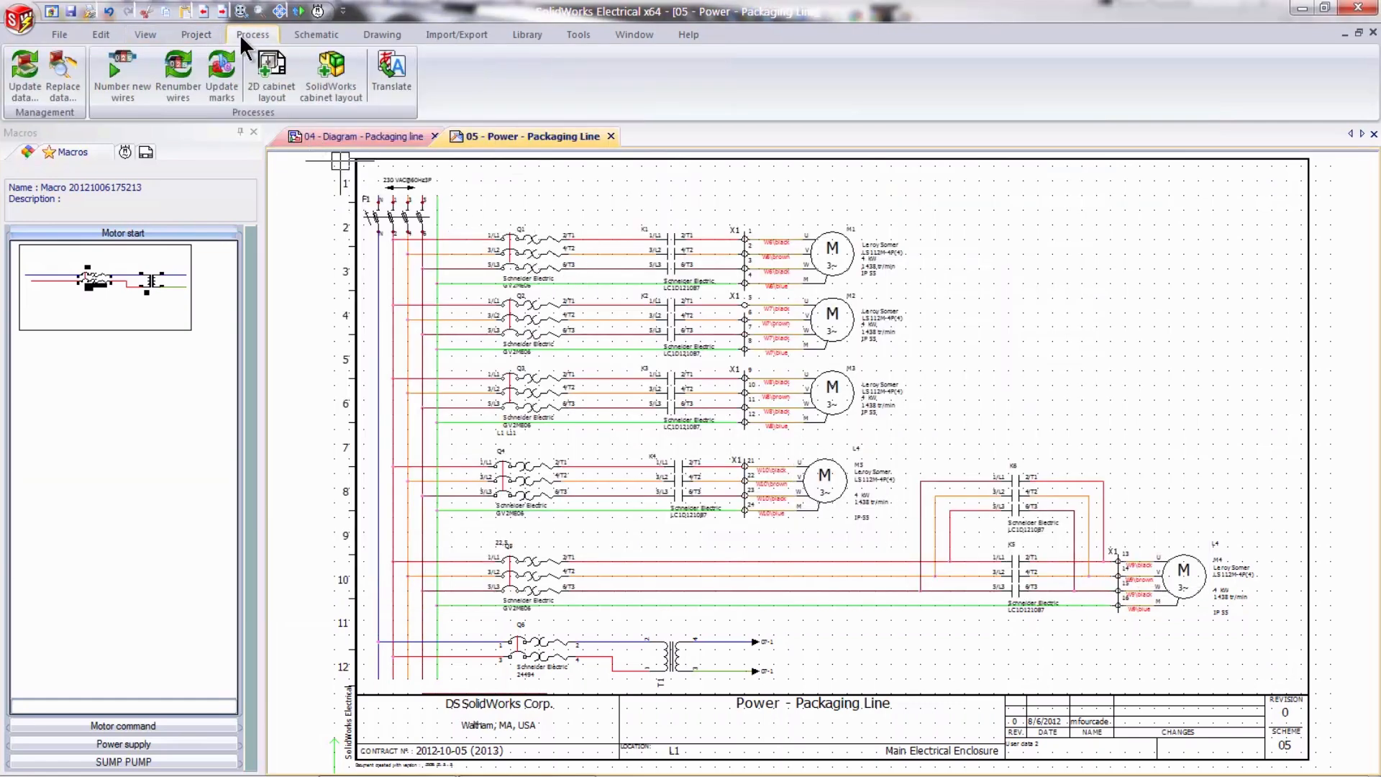
left_click(131, 79)
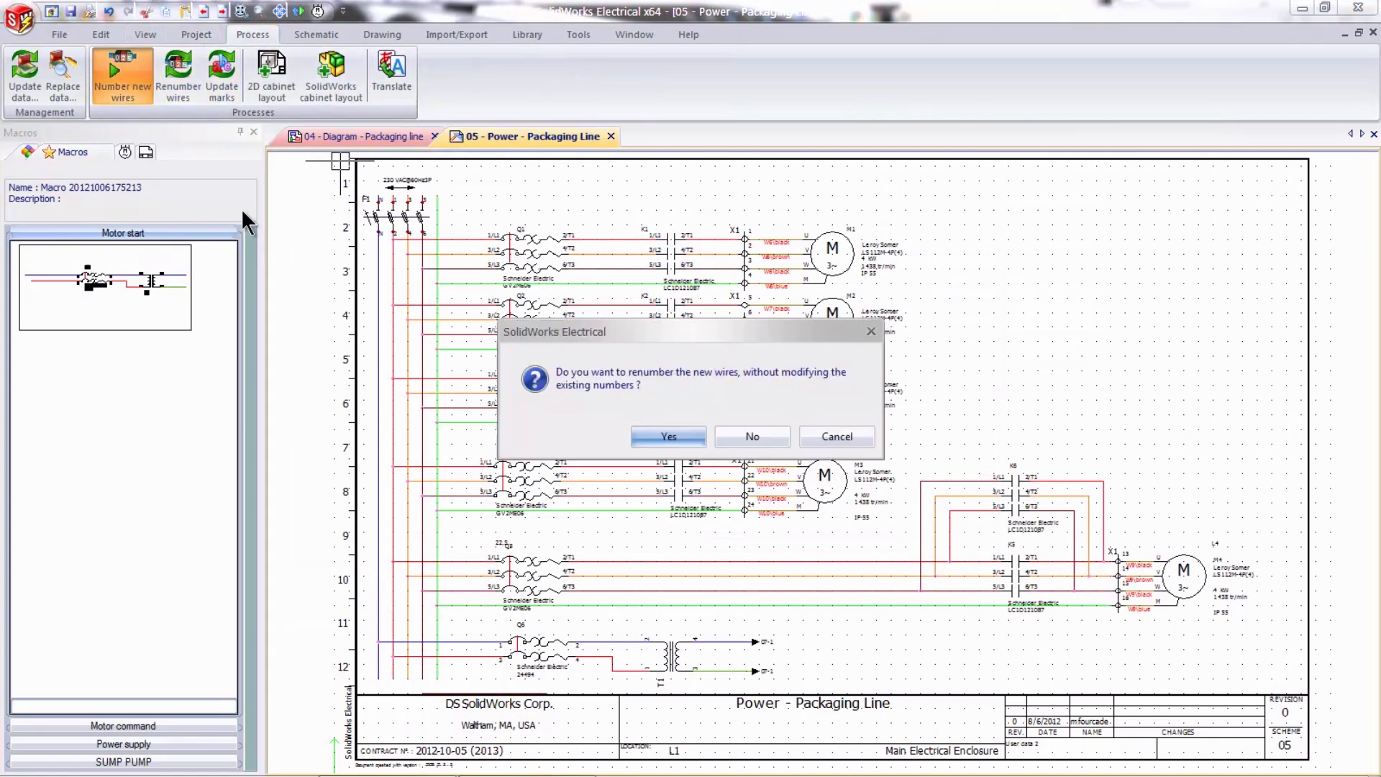
left_click(652, 434)
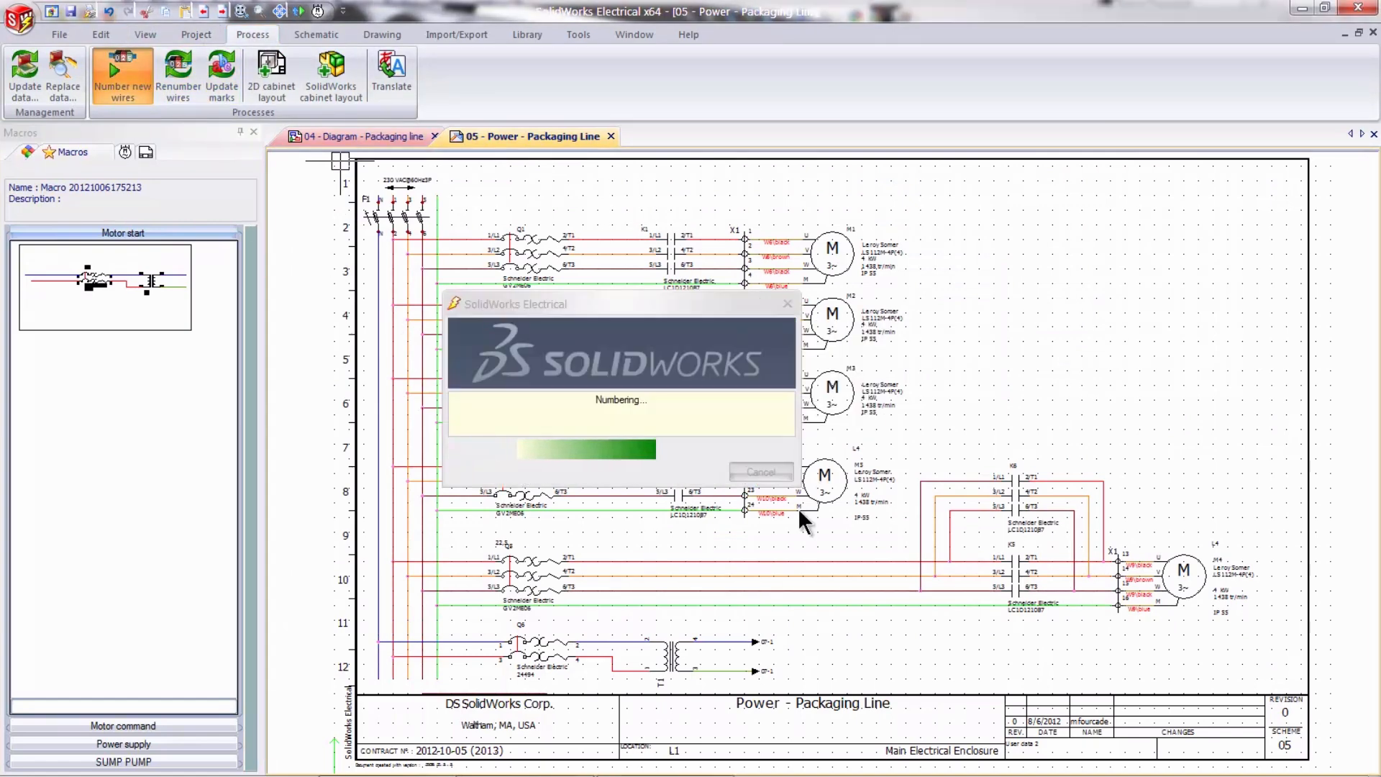
scroll(629, 409, "up", 3)
scroll(628, 409, "up", 2)
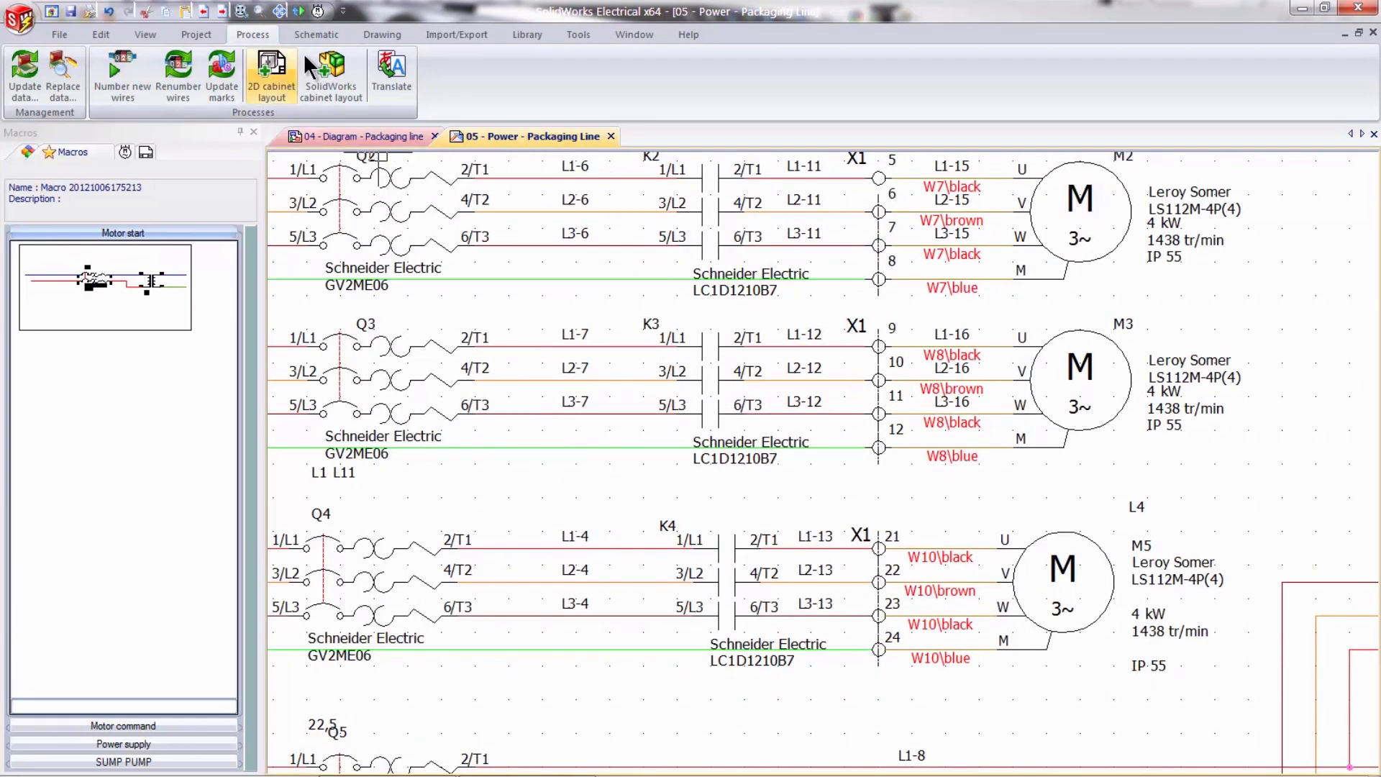
- Check the wire numbers in the list of cable cores report
left_click(199, 34)
left_click(708, 71)
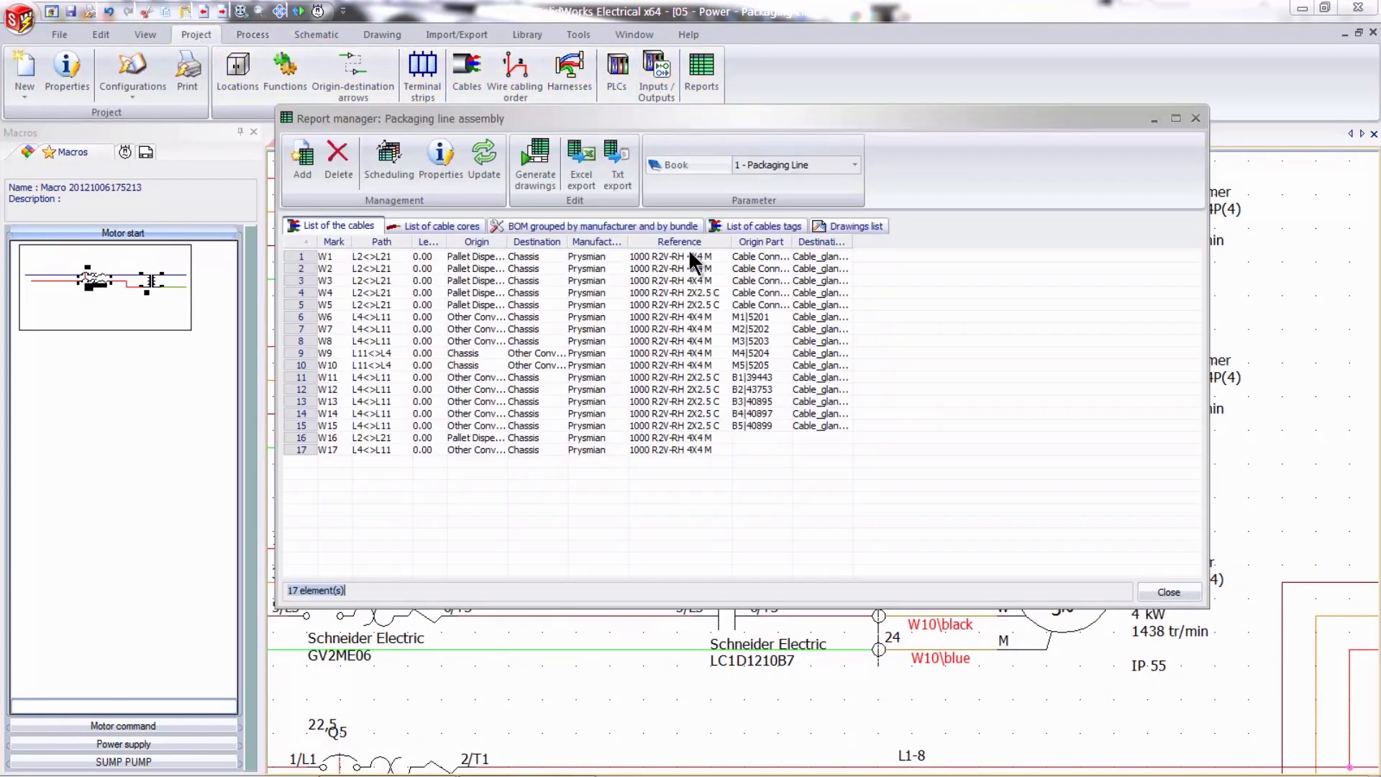
left_click(440, 225)
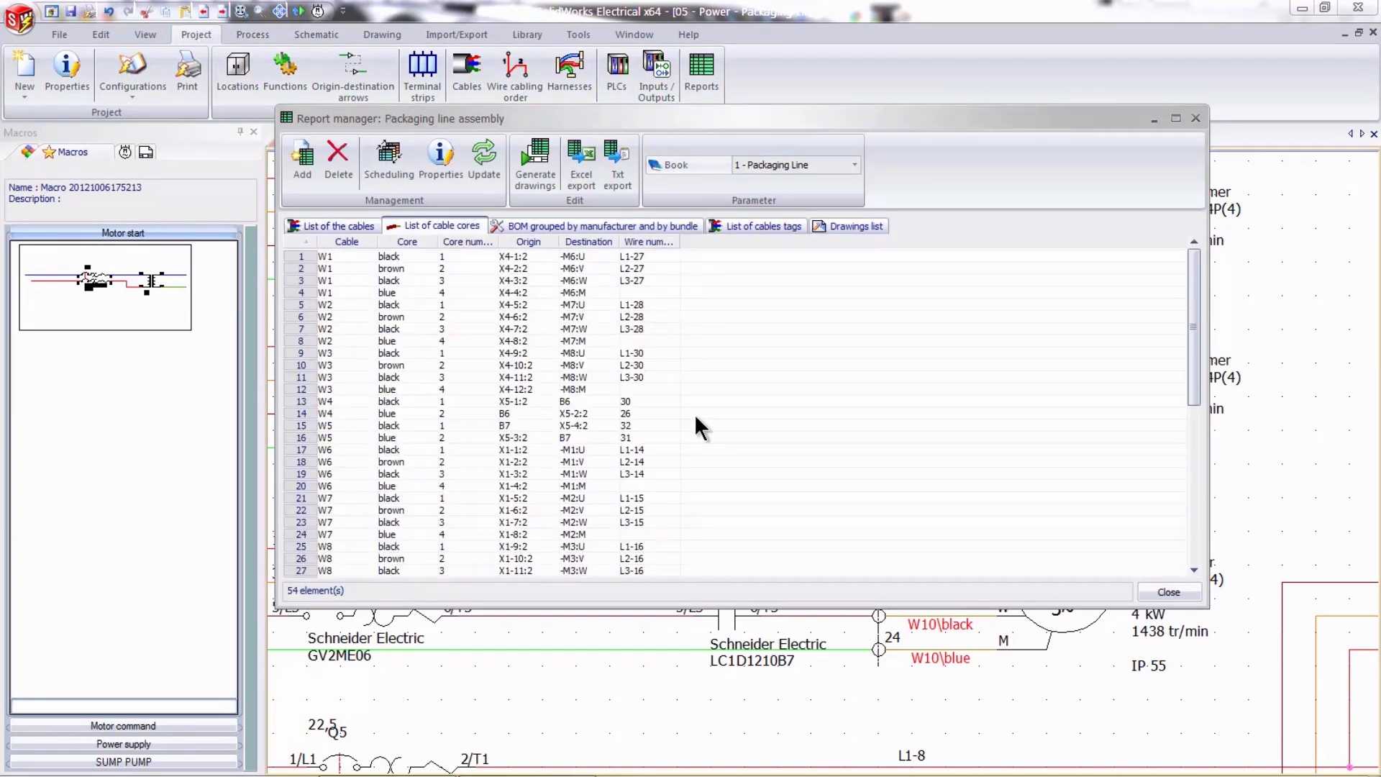
left_click(1195, 119)
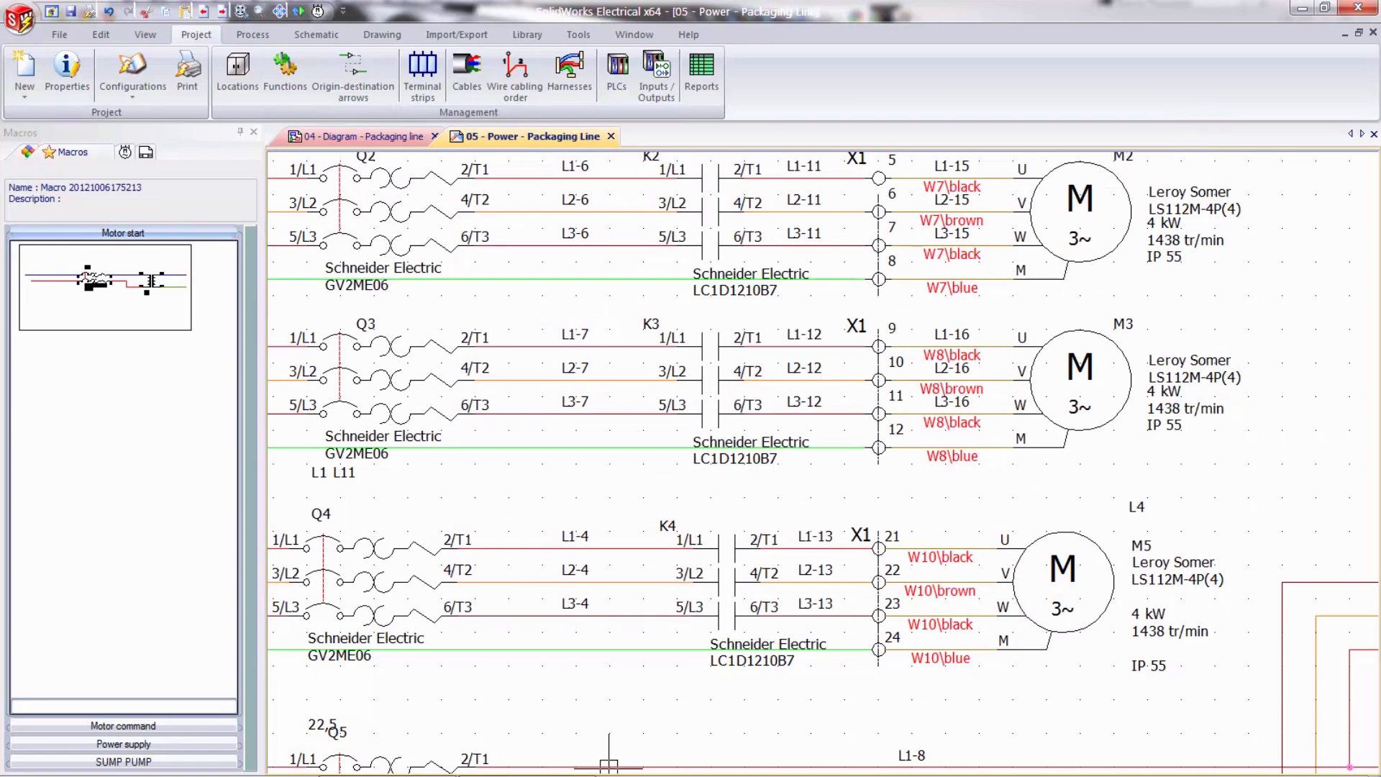
- Switch to the SolidWorks Premium 3D assembly and apply the saved view Main Electrical Enclosure
left_click(547, 763)
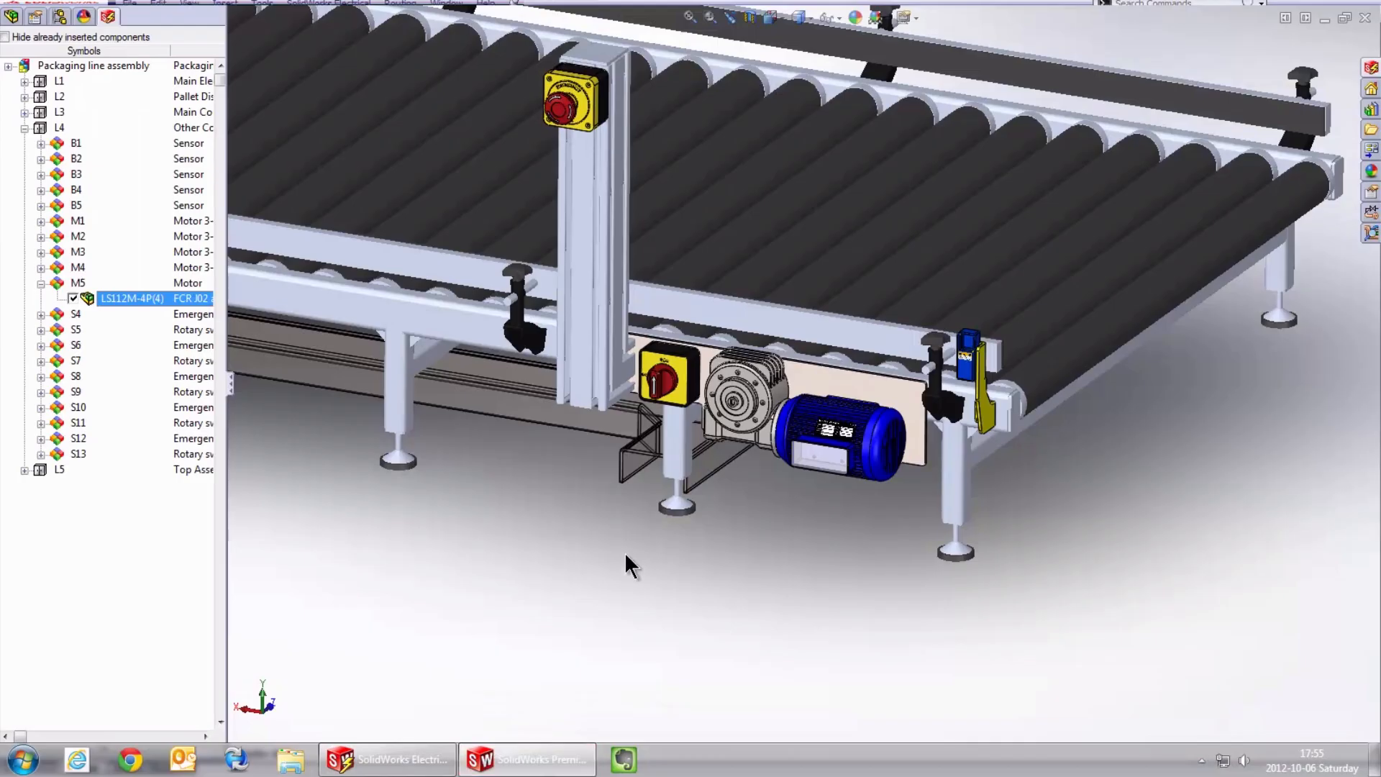
key("space")
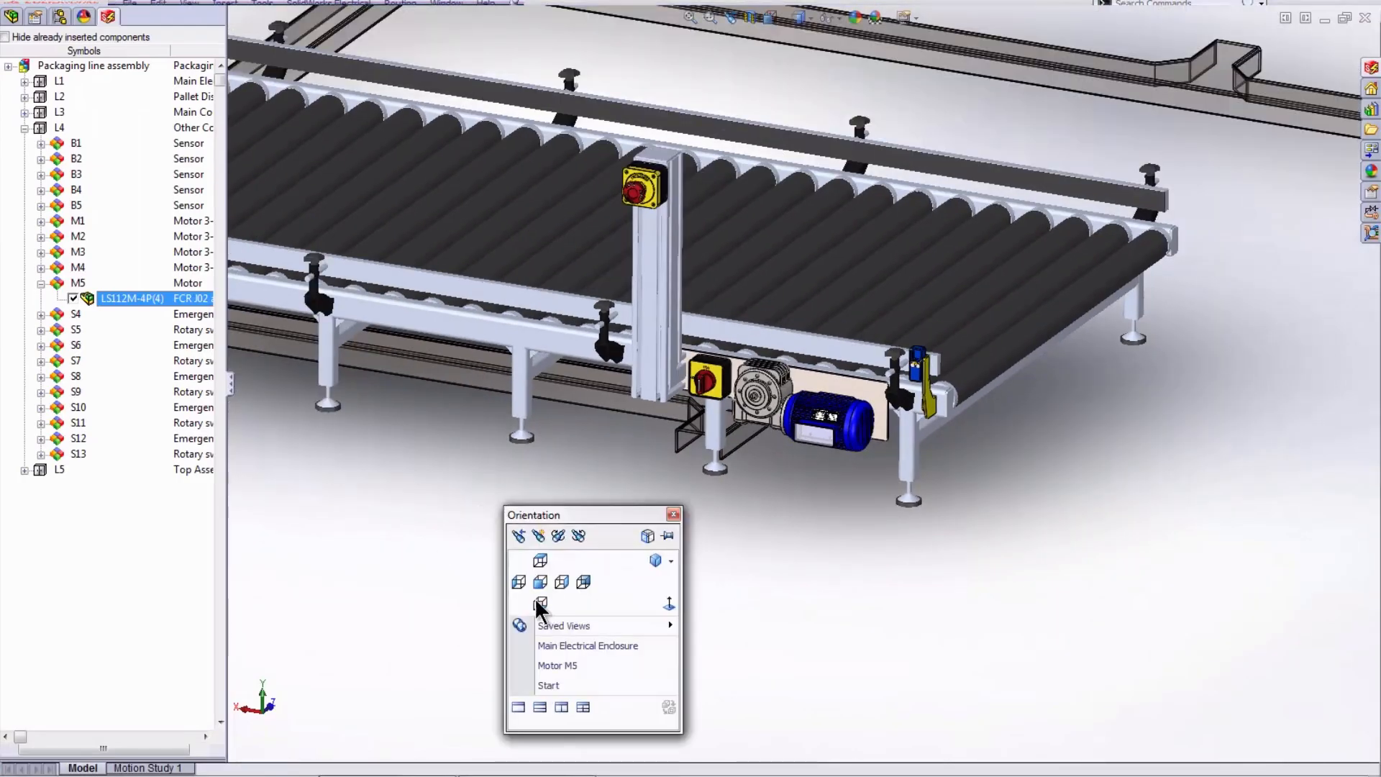
left_click(565, 645)
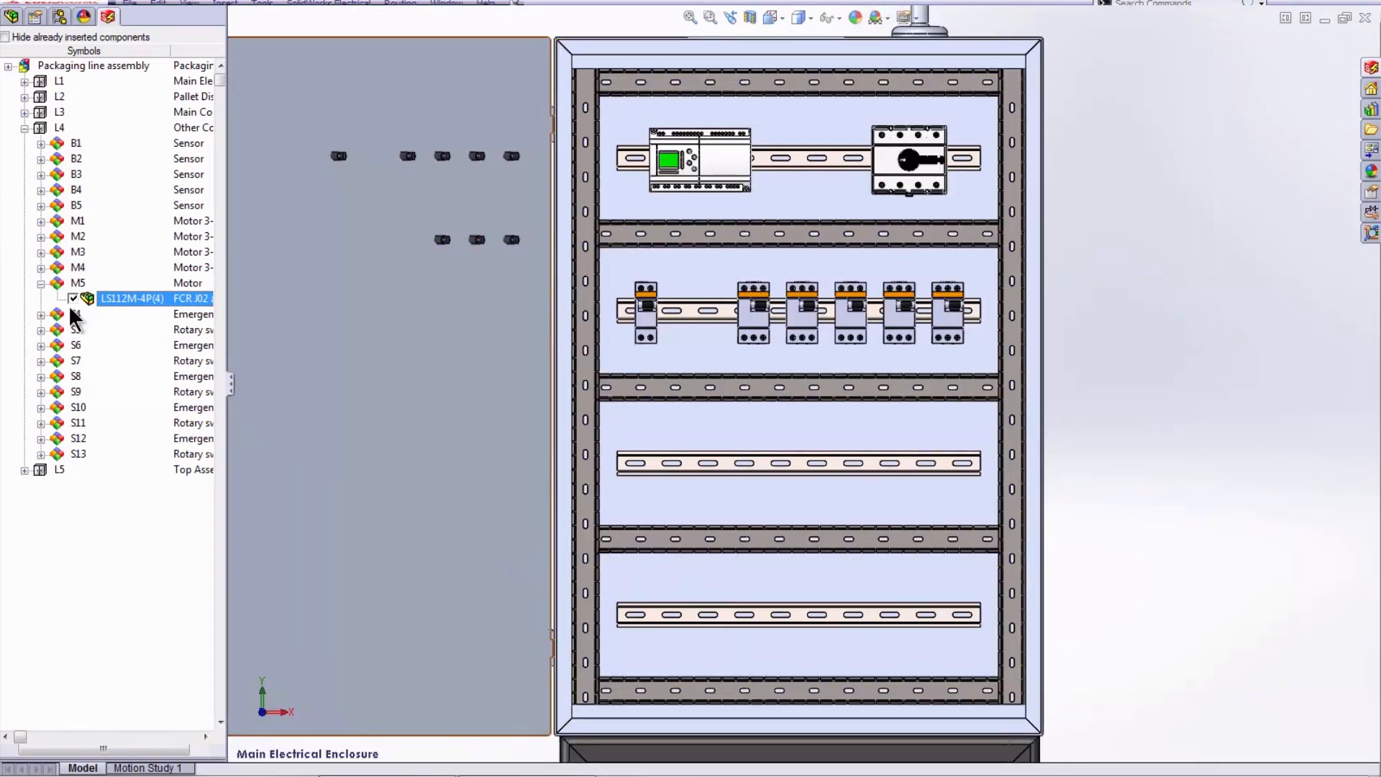
- Collapse motor M5 and location L4 in the electrical component tree, and expand location L1
left_click(38, 283)
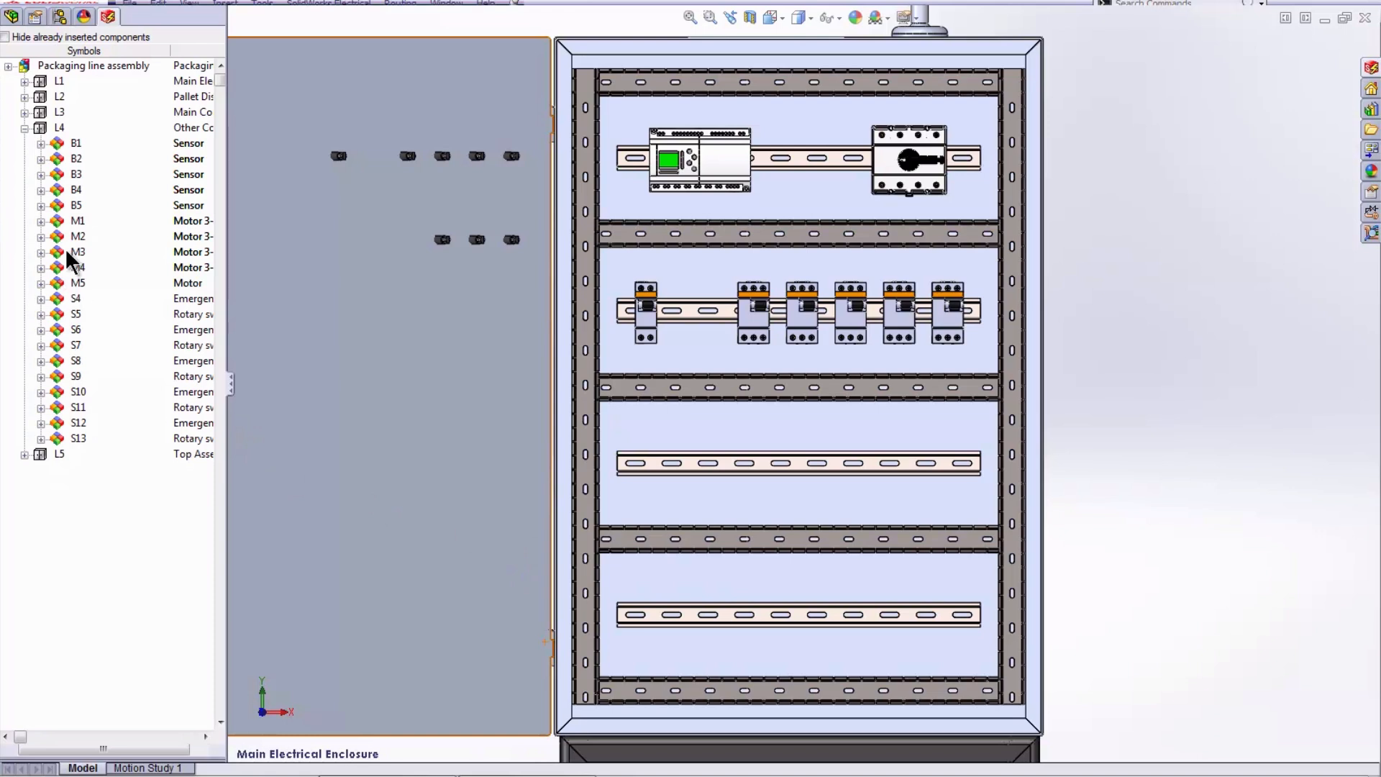
left_click(26, 126)
left_click(25, 81)
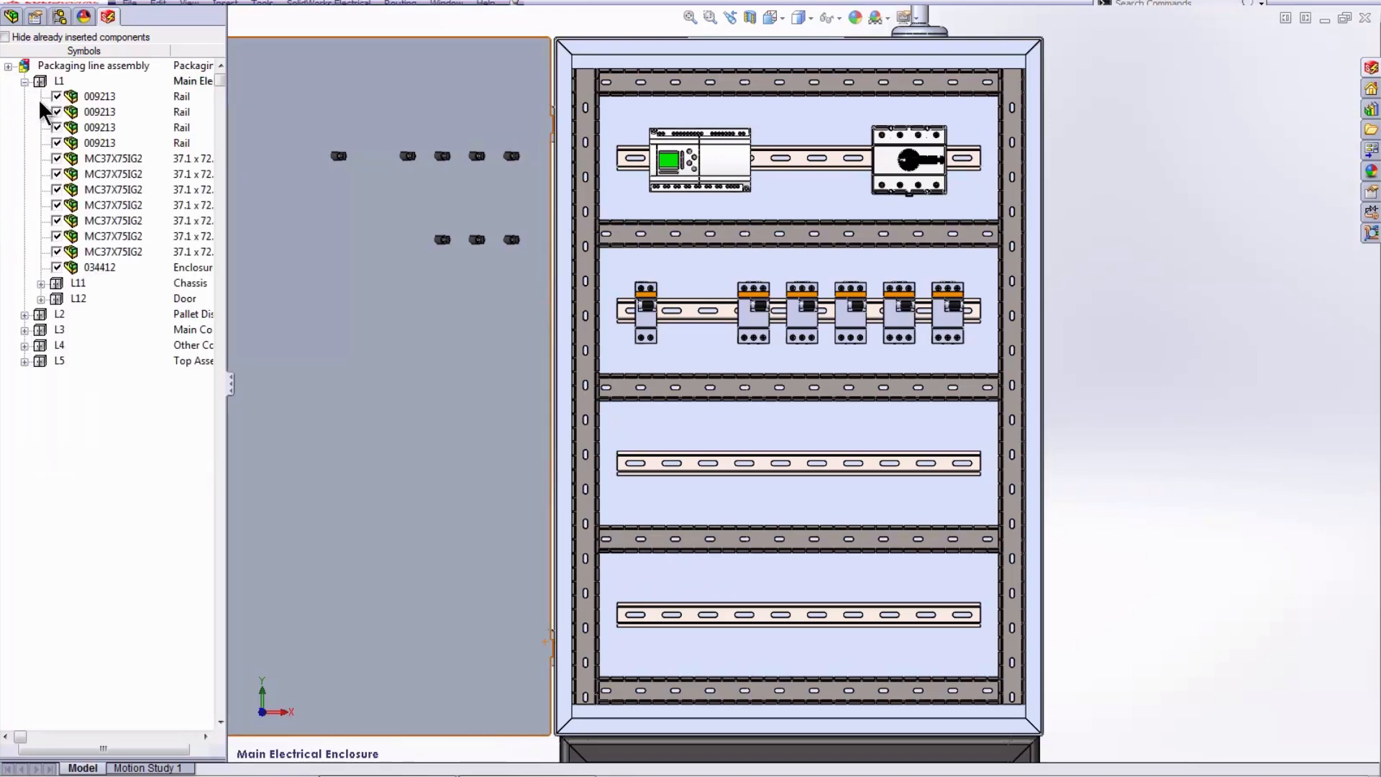
- Insert terminal strip X1 from chassis L11 on the lowest rail, extending its terminals to the right with 0 mm spacing
left_click(41, 283)
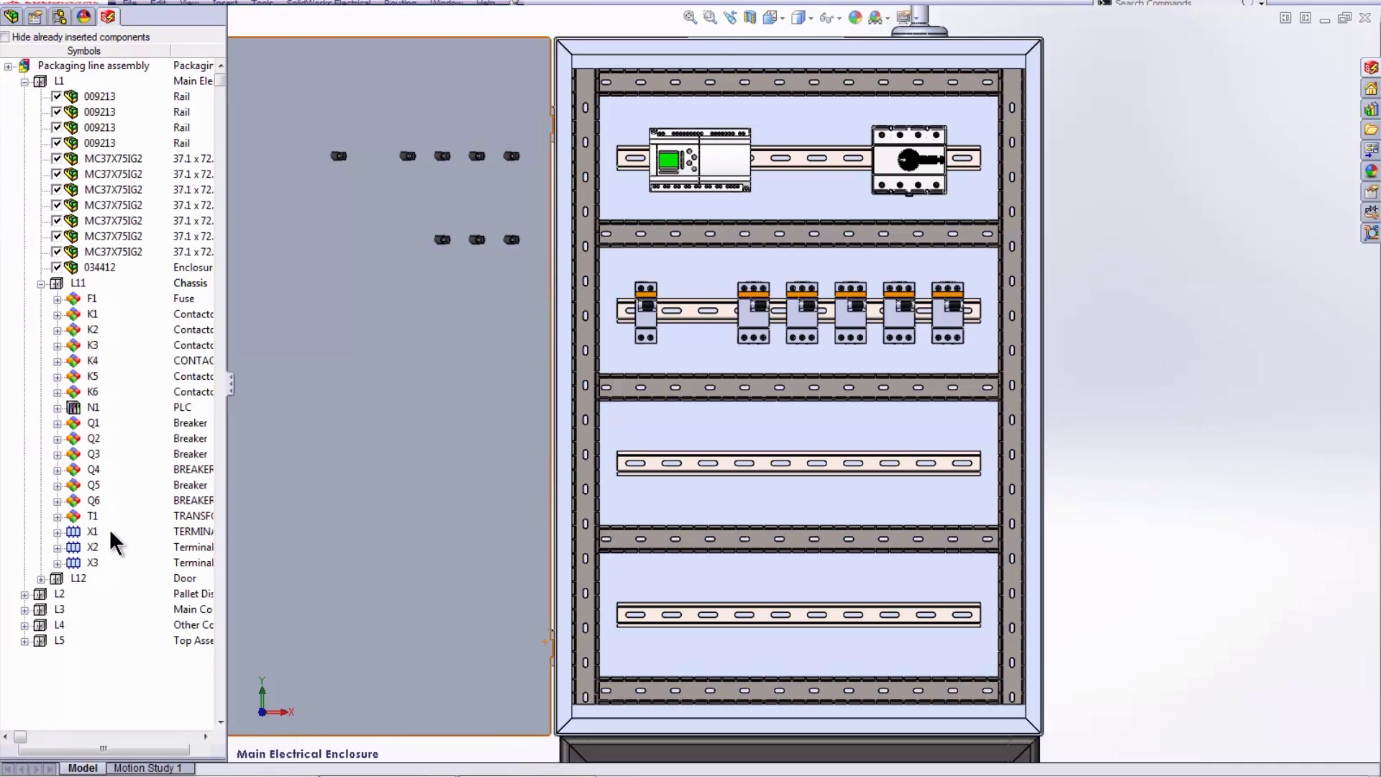
scroll(846, 623, "down", 5)
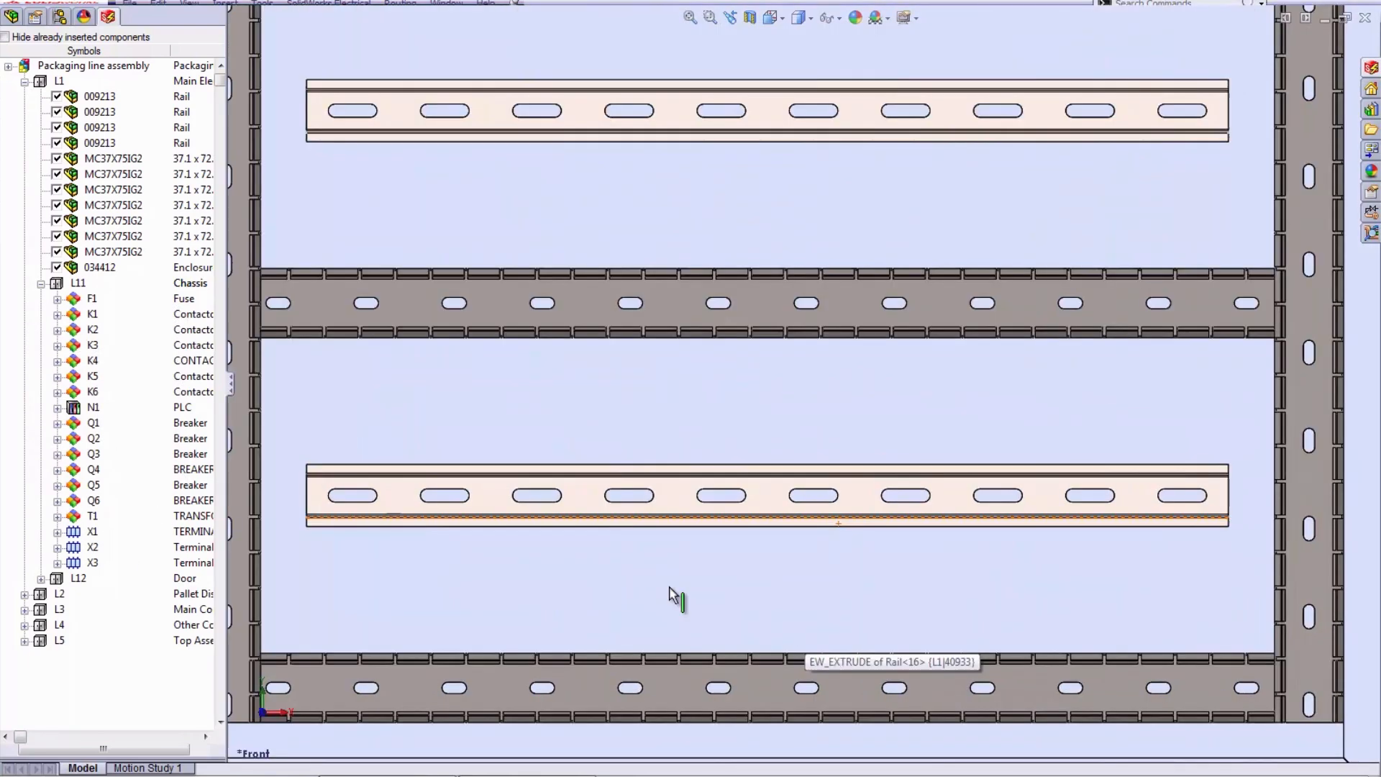
left_click(92, 531)
right_click(156, 530)
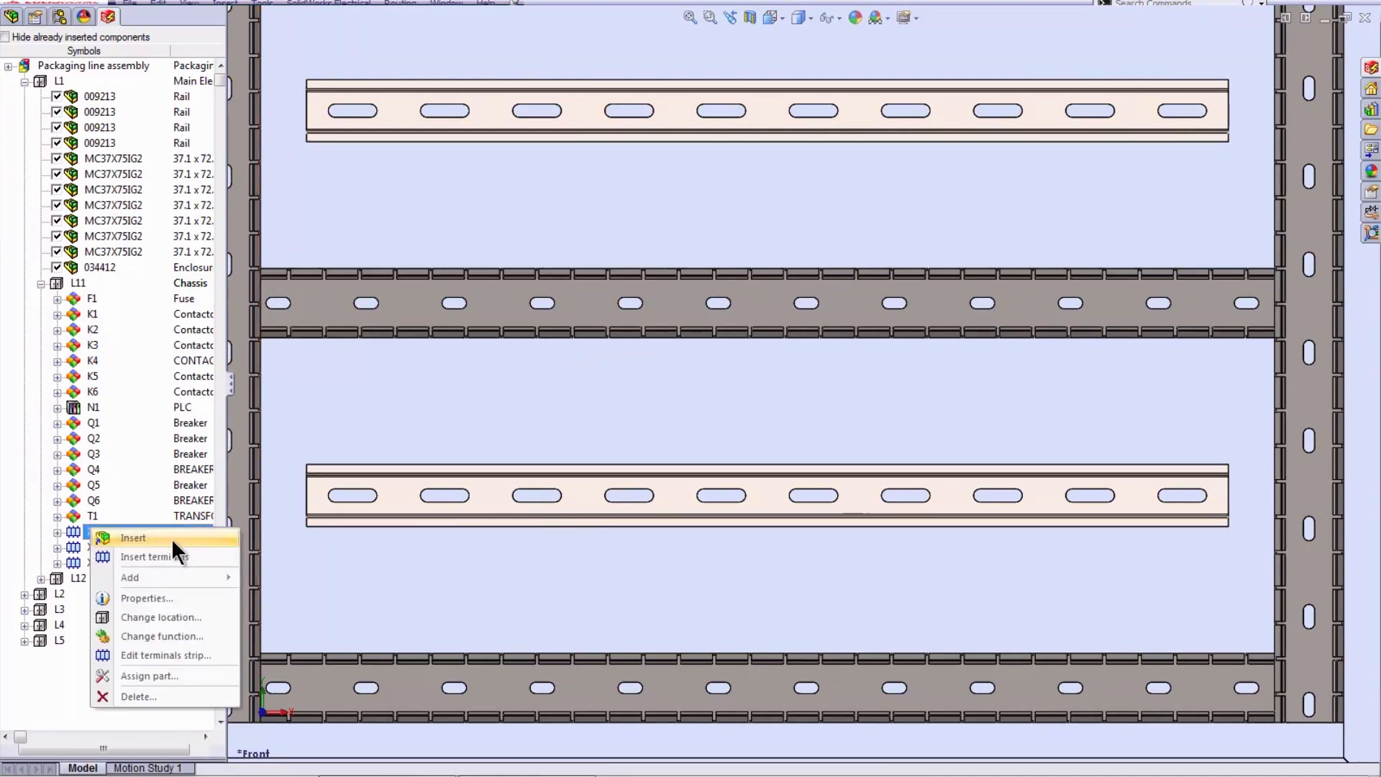
left_click(170, 558)
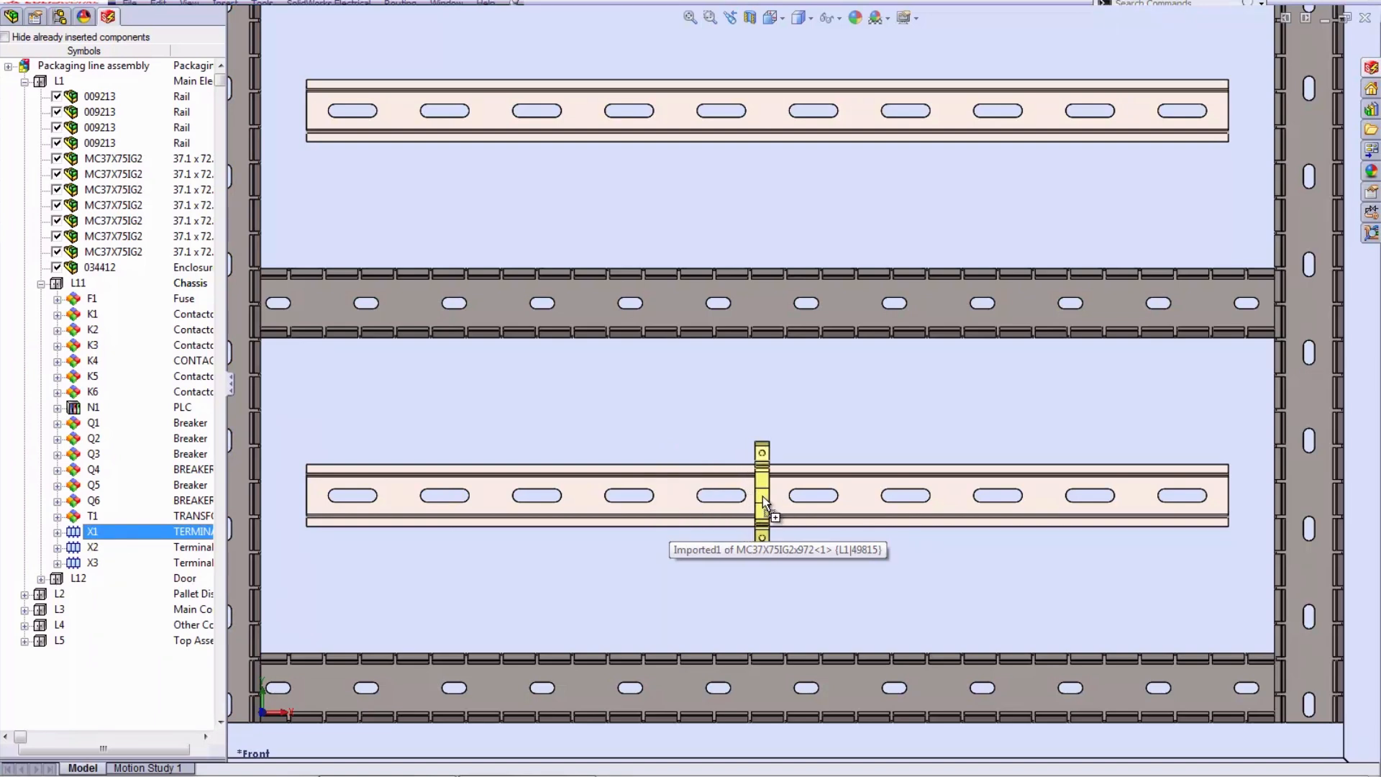
left_click(763, 498)
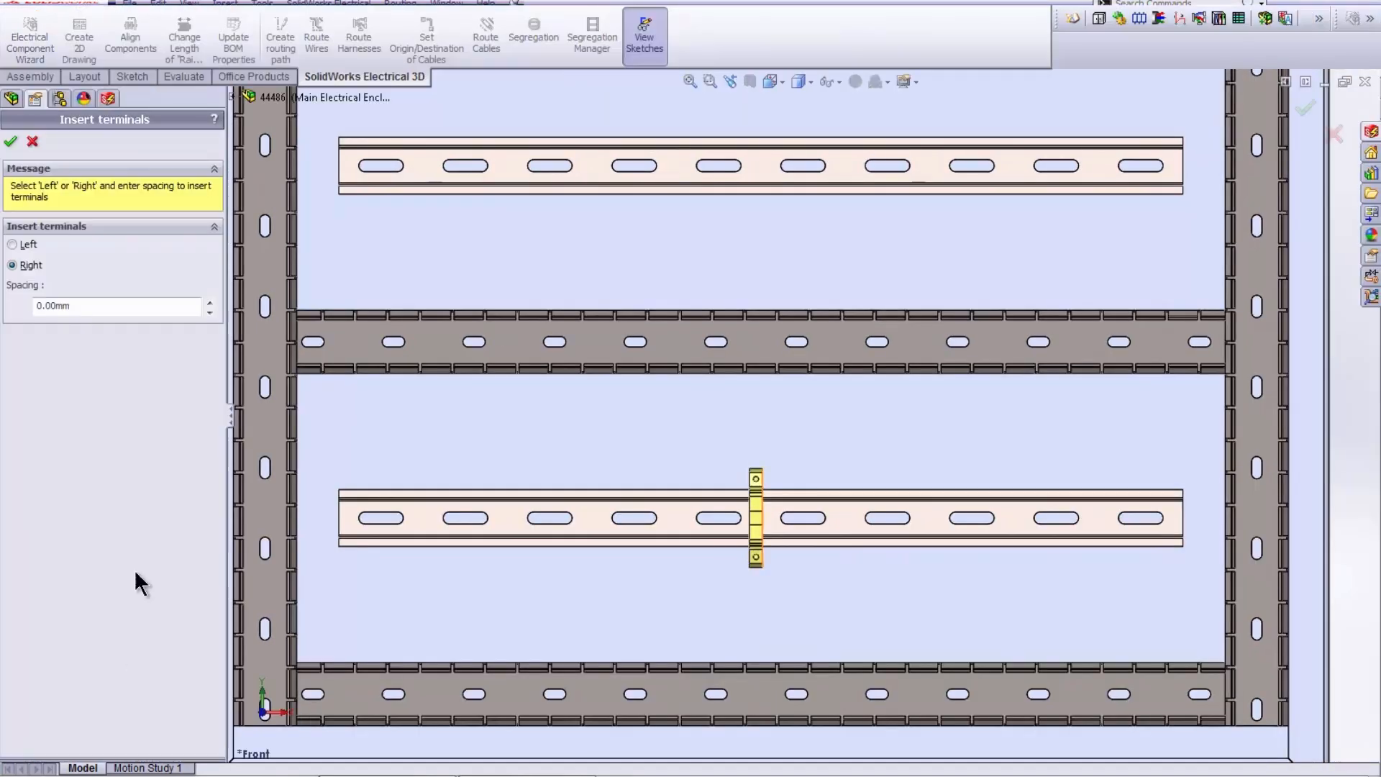
left_click_drag(107, 305, 20, 314)
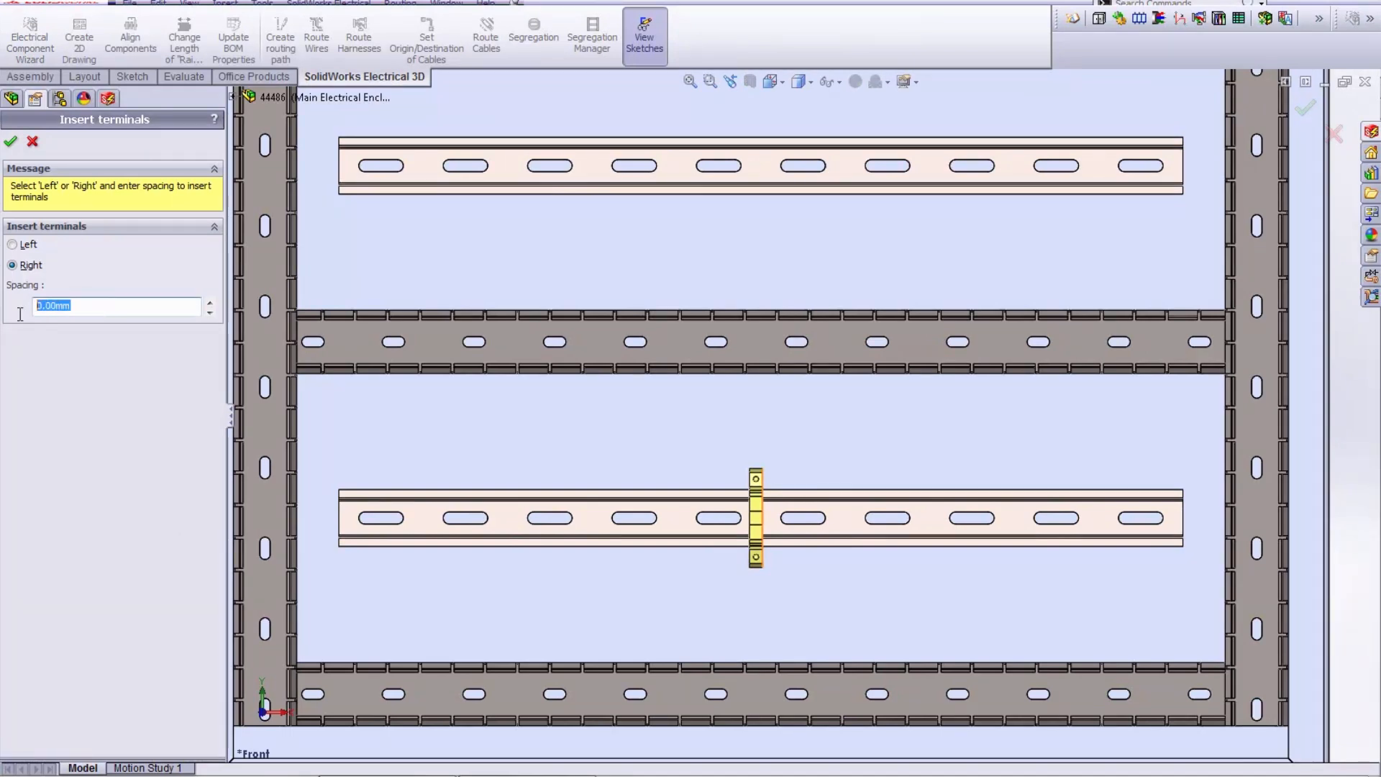
left_click(14, 144)
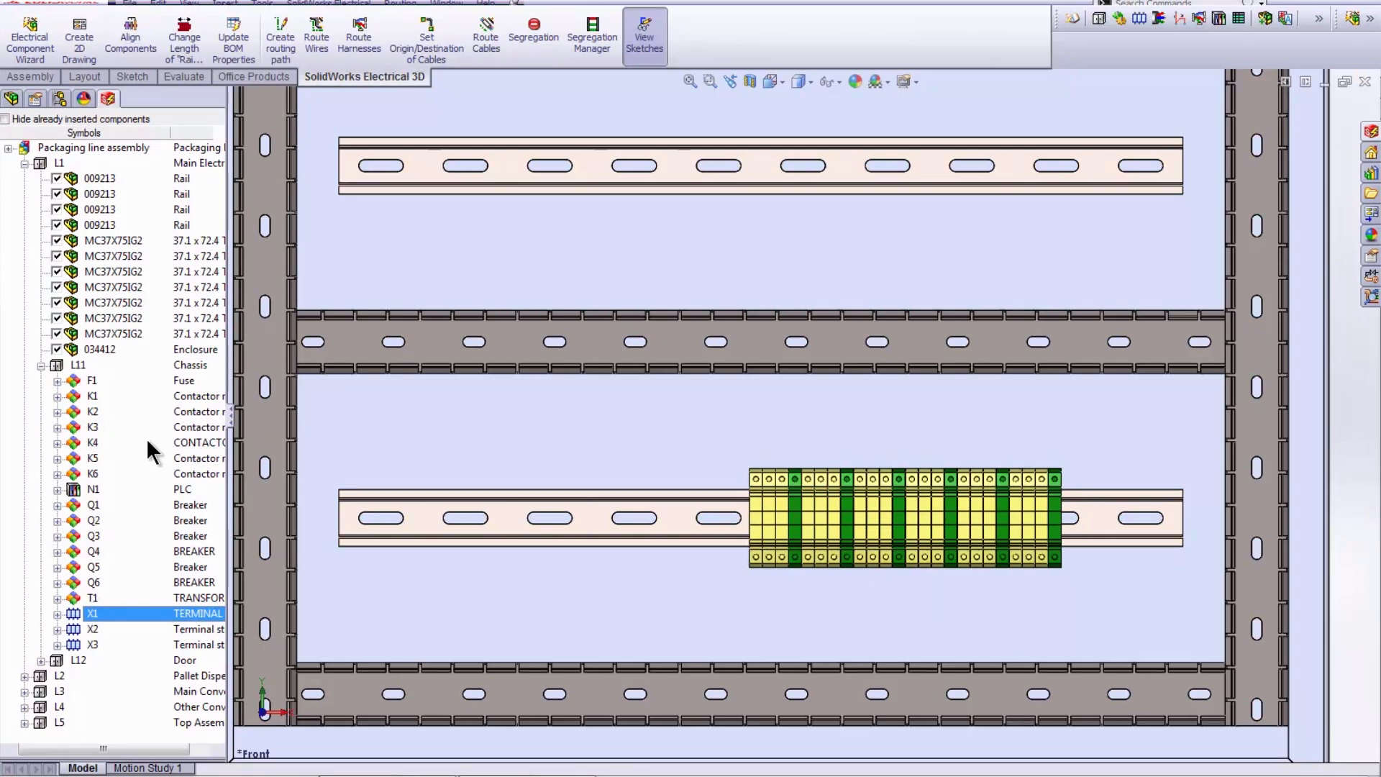
- Hide the already inserted components in the electrical tree and expand chassis L11
left_click(6, 119)
left_click(24, 163)
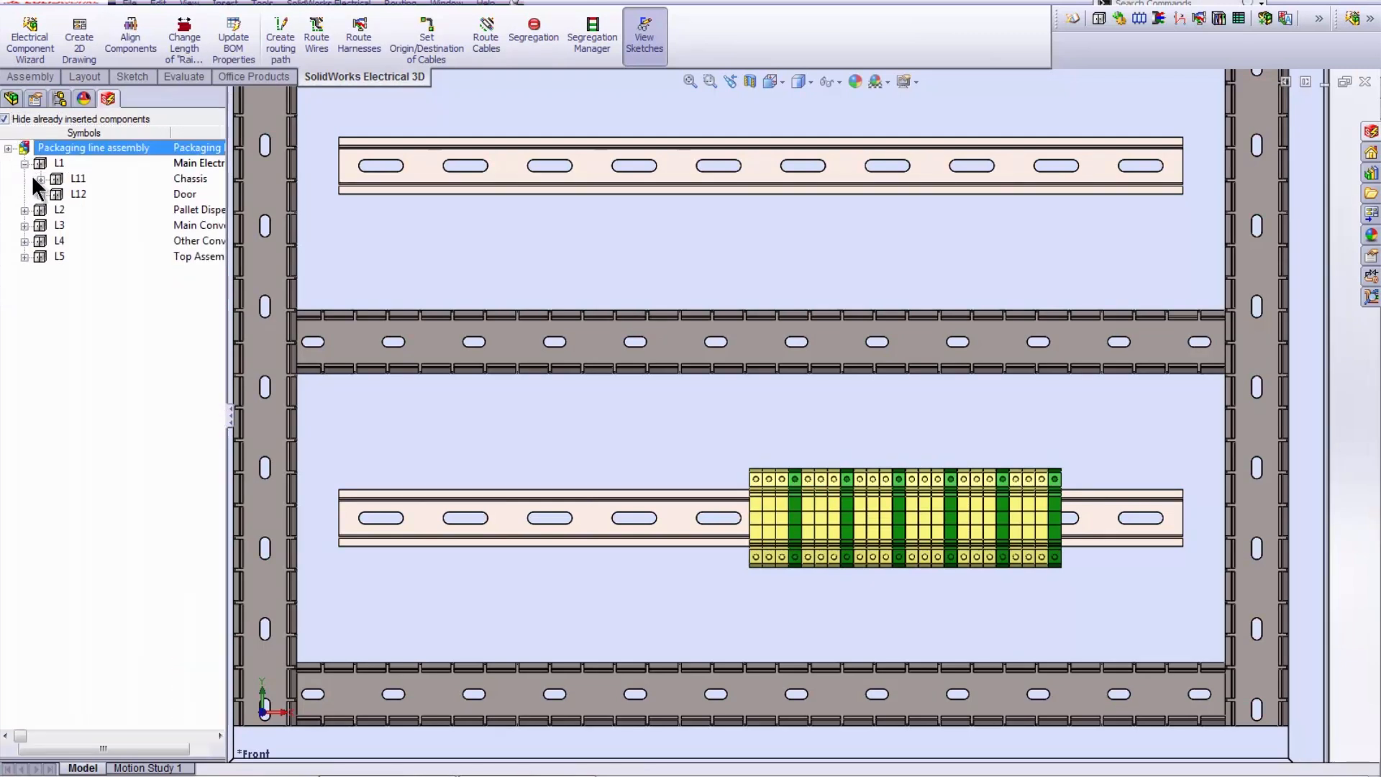
left_click(41, 178)
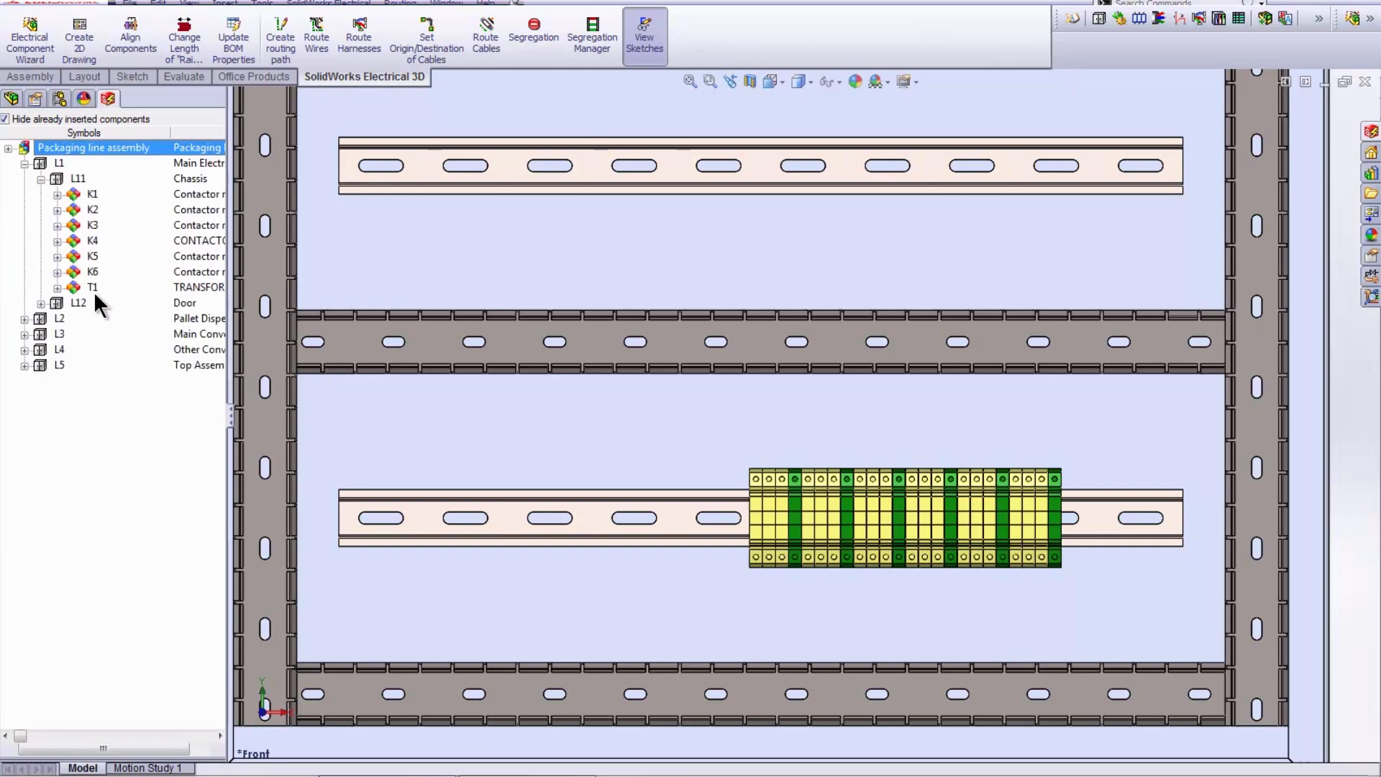
- Start inserting contactors K1 to K6 and transformer T1 together, ordering T1 between K3 and K4
left_click(95, 287)
left_click(105, 195, "shift")
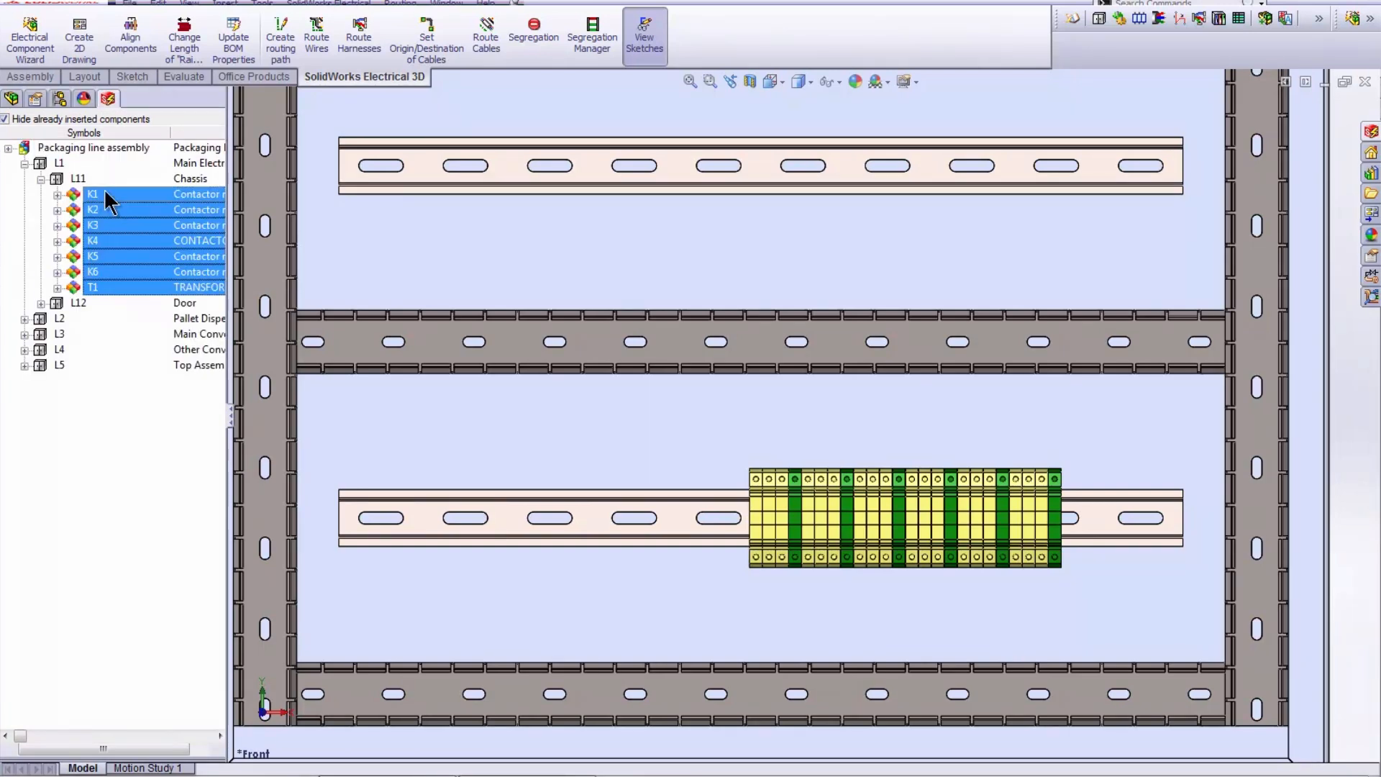
left_click_drag(106, 193, 133, 203)
left_click(148, 201)
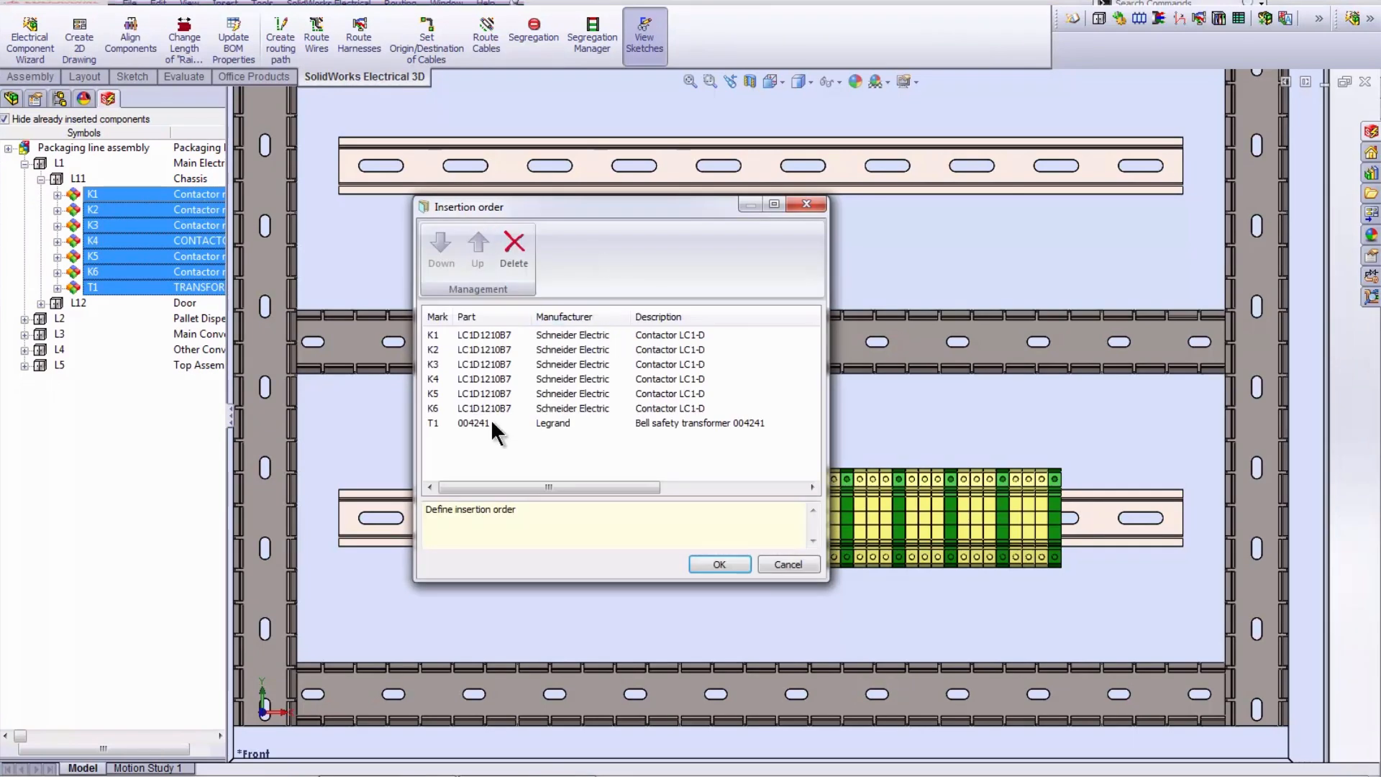
left_click(471, 422)
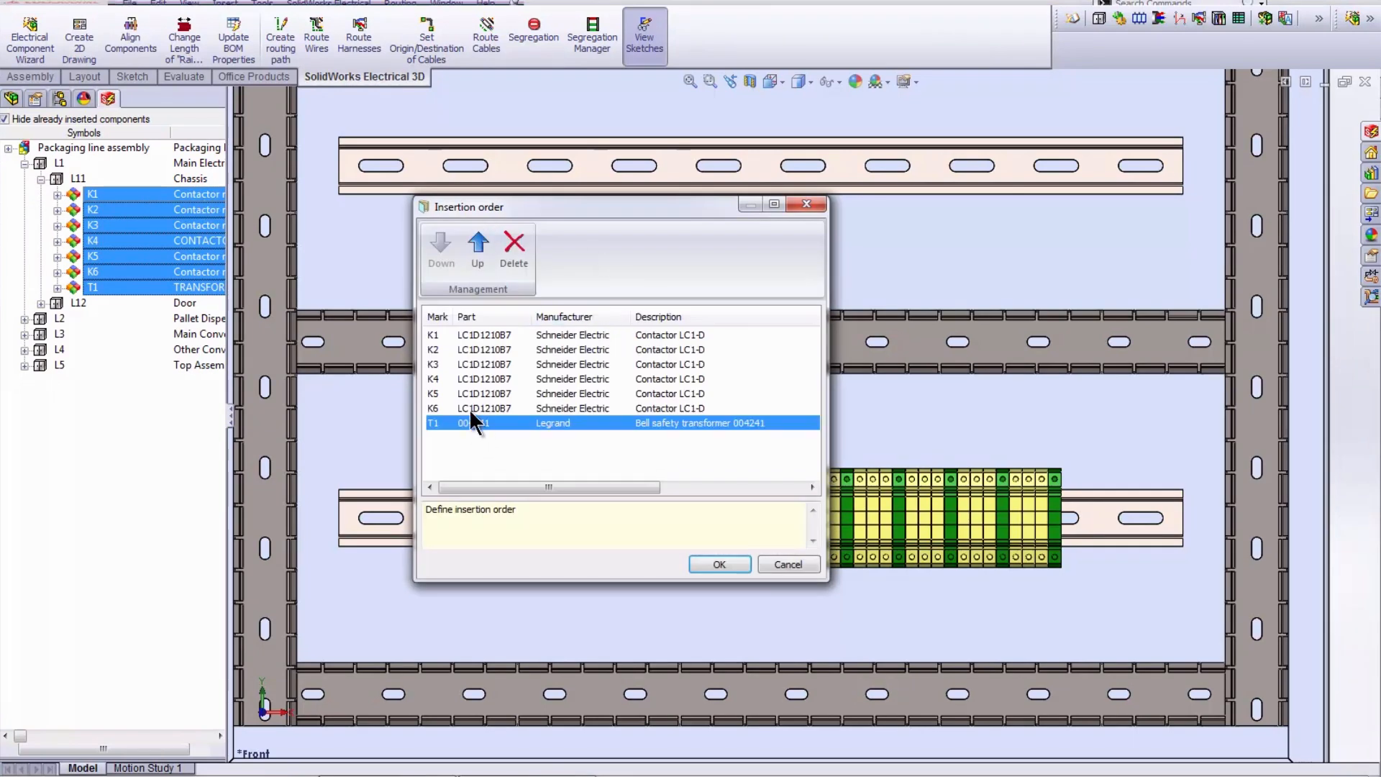
left_click(472, 259)
left_click(472, 259)
left_click(471, 257)
left_click(719, 561)
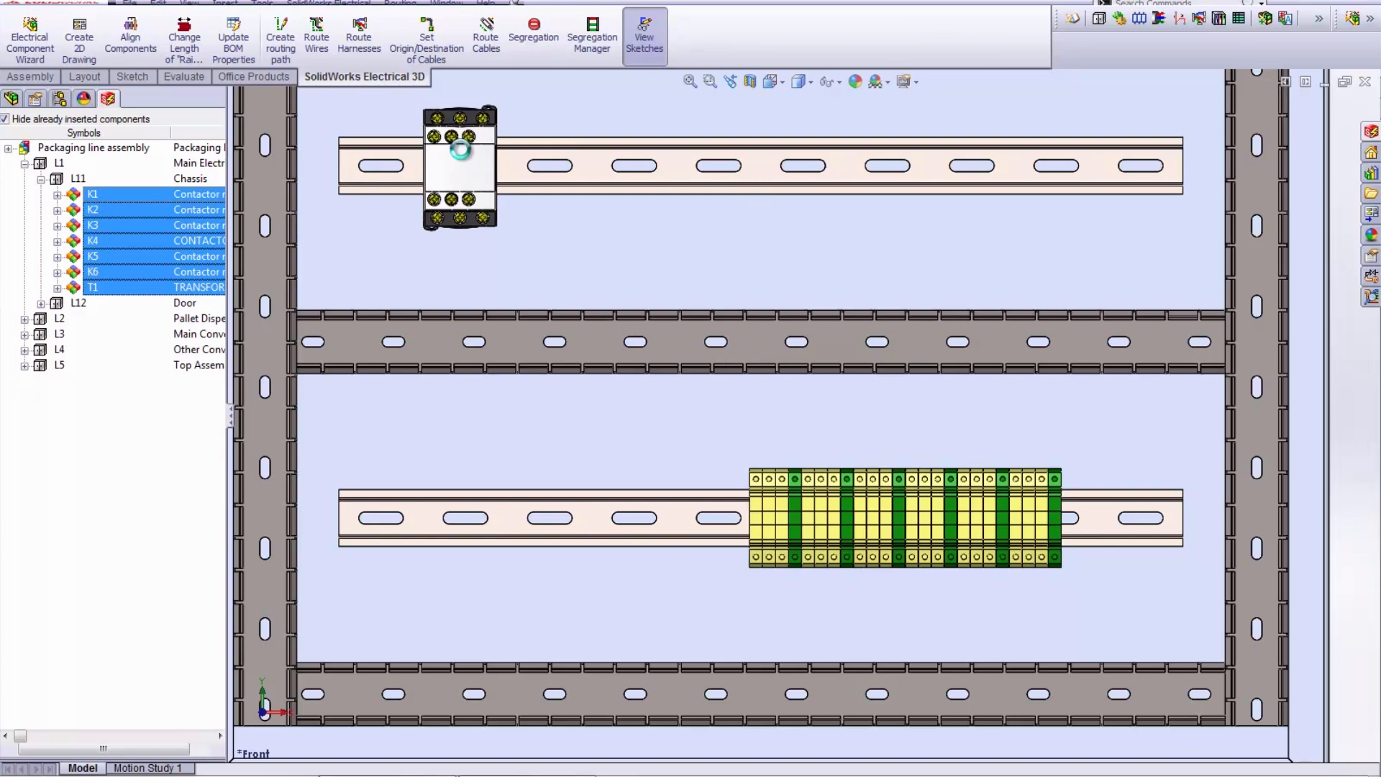
- Place the first contactor near the left end of the third rail and insert the remaining parts spaced out to its right
left_click(461, 149)
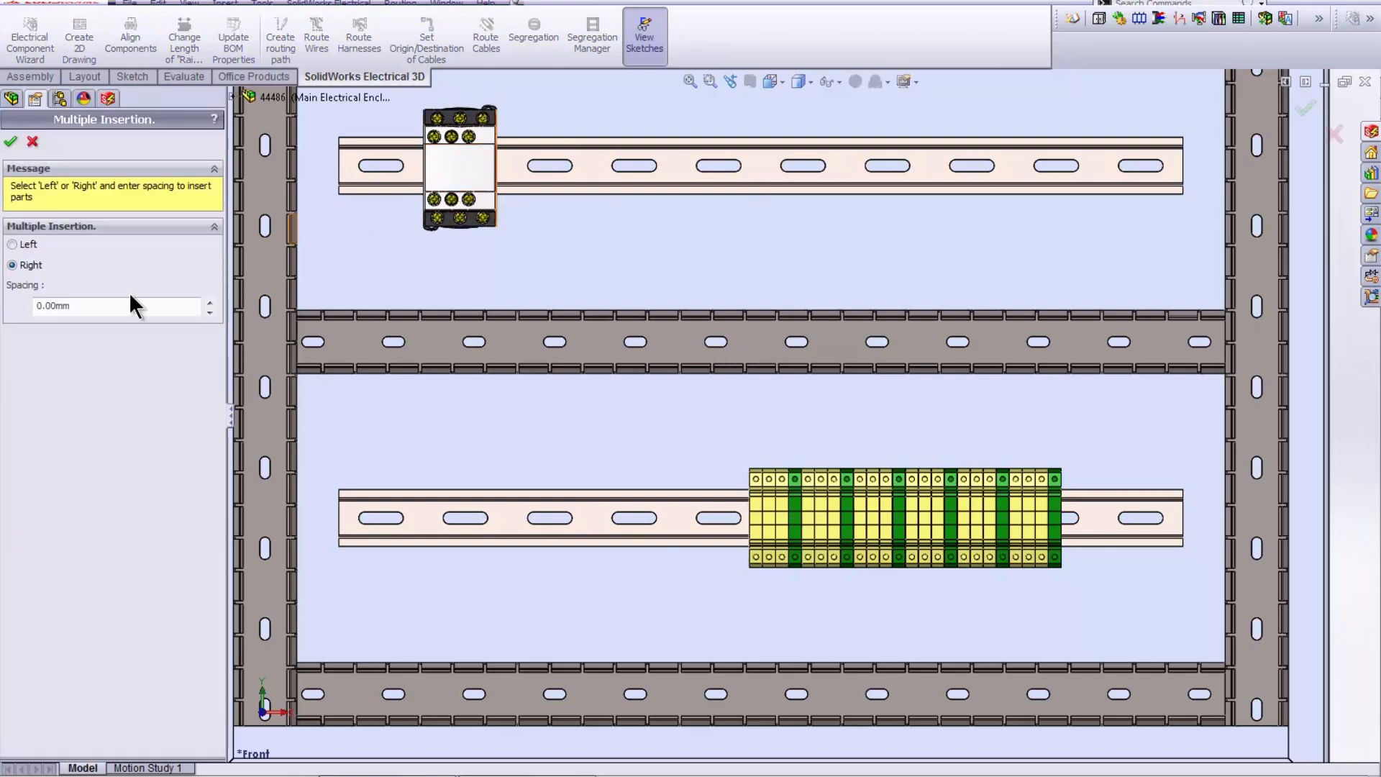
left_click(35, 313)
key("Return")
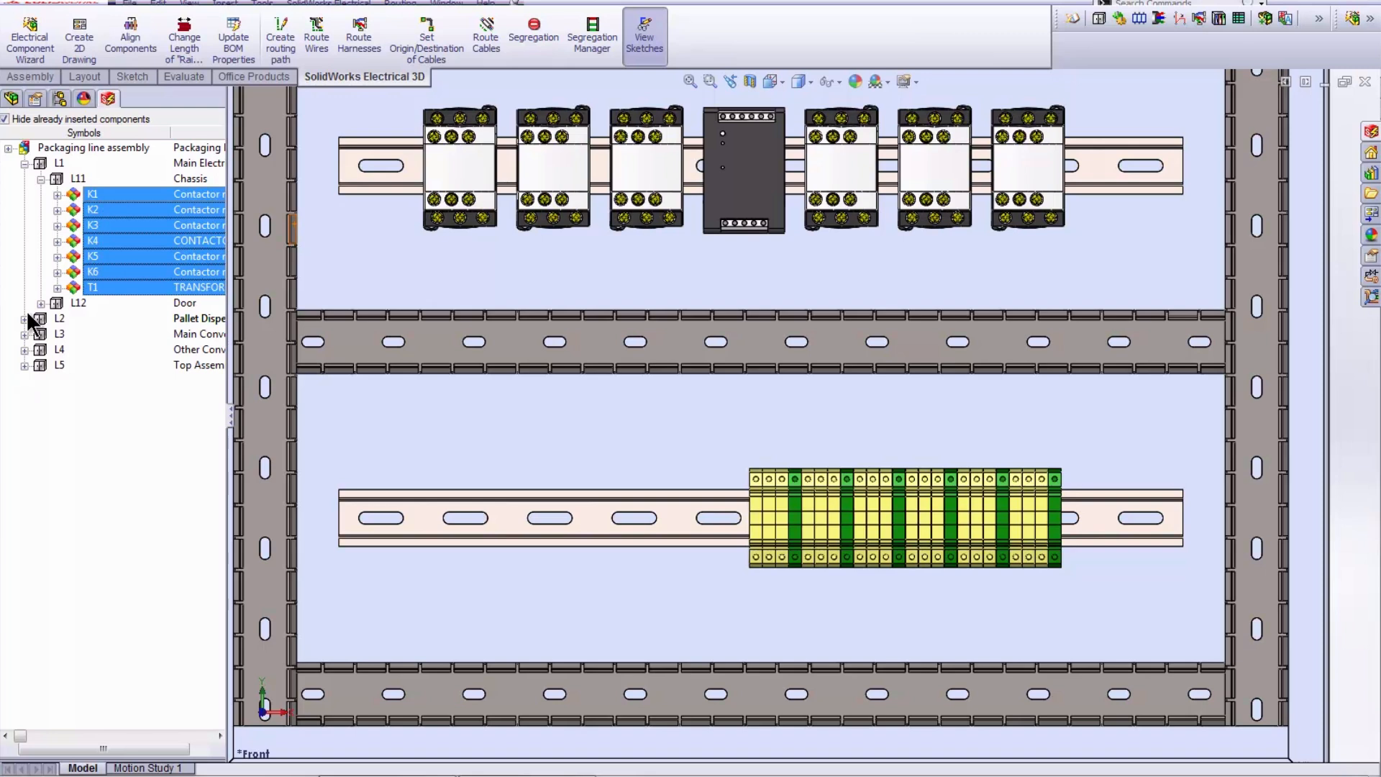
- Refresh the filtered electrical tree so inserted components stay hidden, and expand door location L12
mouse_move(749, 196)
left_mouse_down()
mouse_move(805, 203)
mouse_move(754, 206)
left_mouse_up()
scroll(753, 205, "up", 2)
scroll(754, 207, "up", 2)
scroll(691, 265, "up", 3)
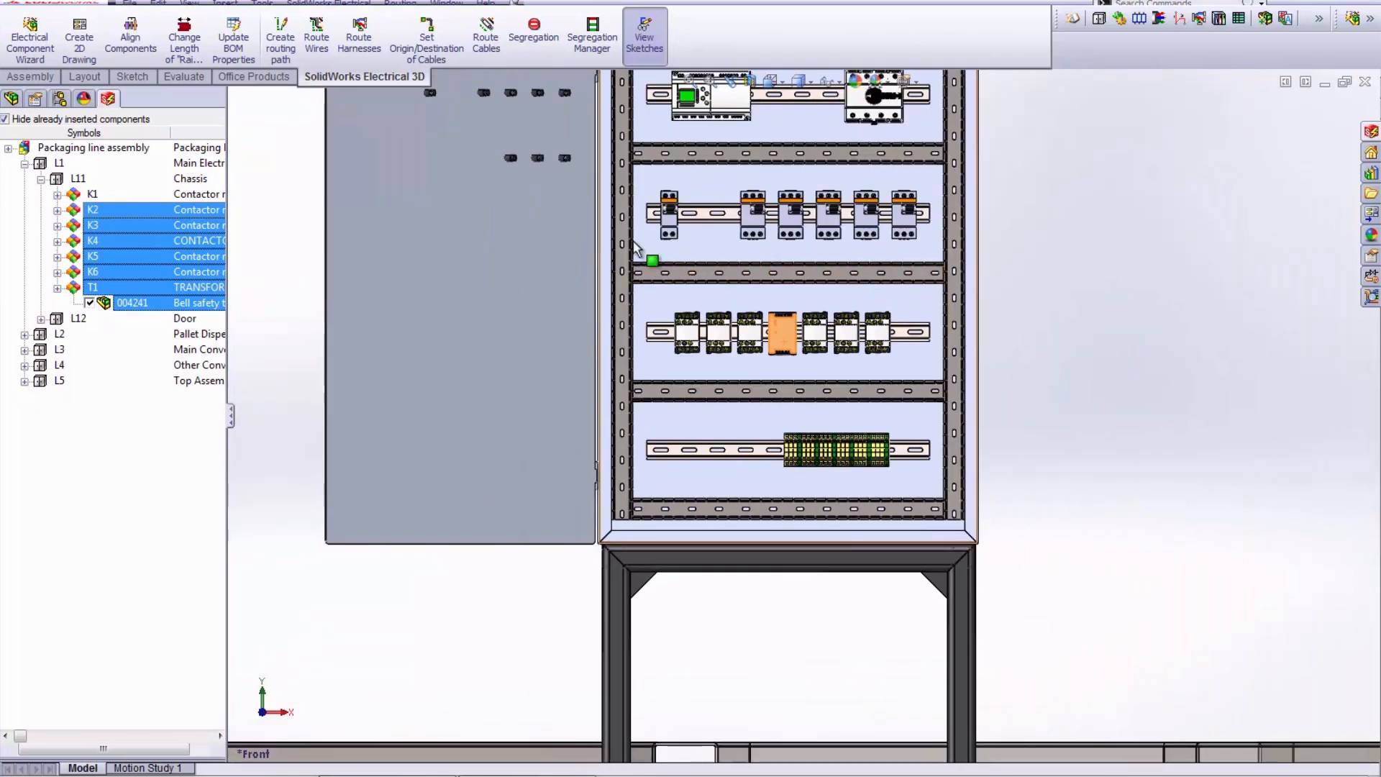
scroll(651, 268, "down", 2)
scroll(484, 302, "down", 3)
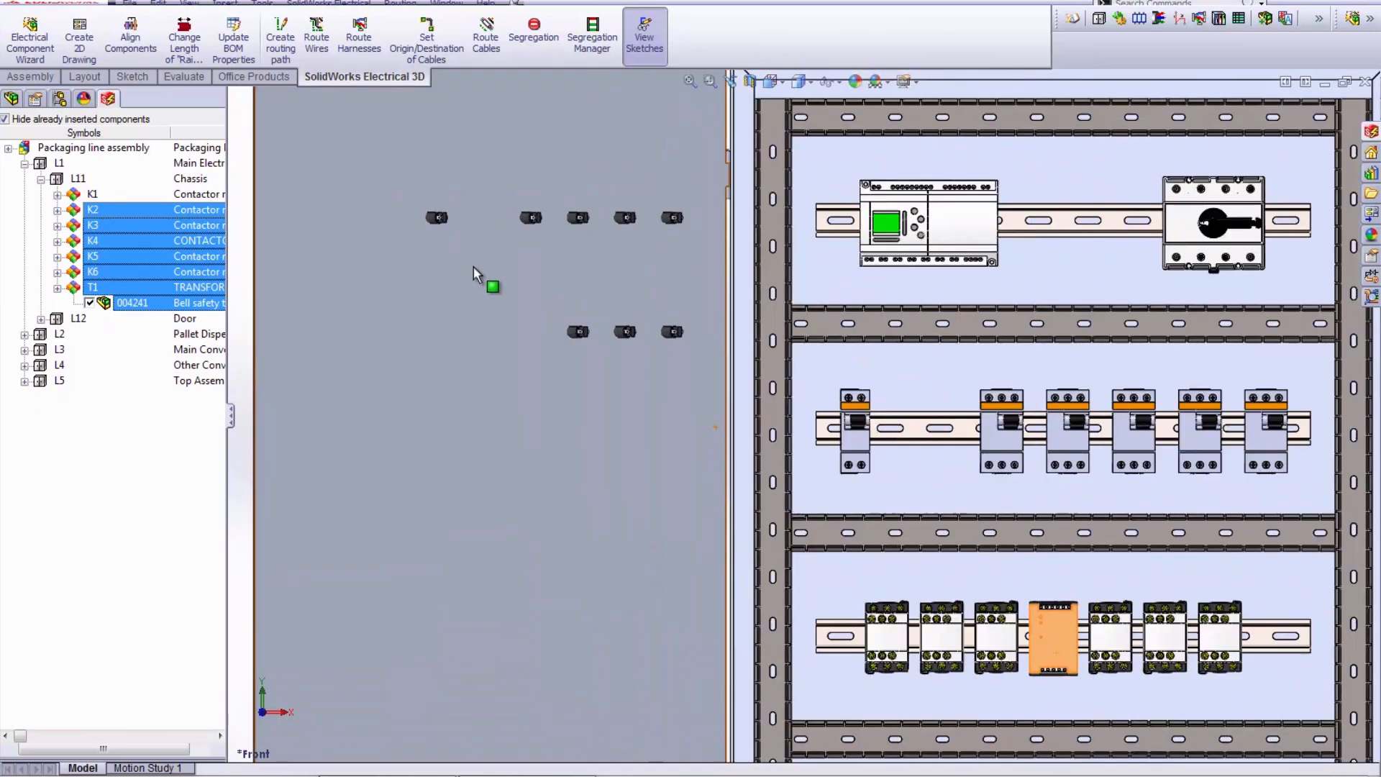
scroll(473, 273, "down", 3)
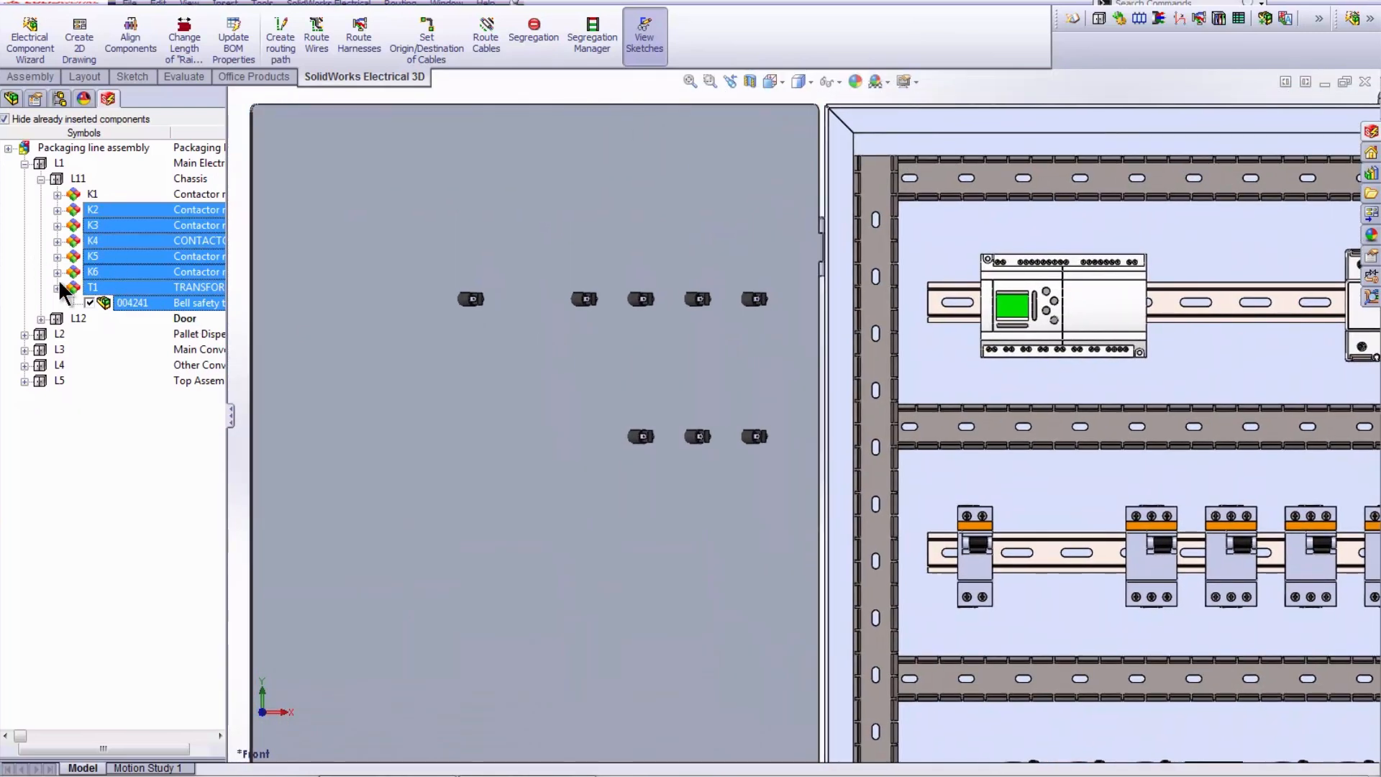
left_click(5, 119)
left_click(5, 118)
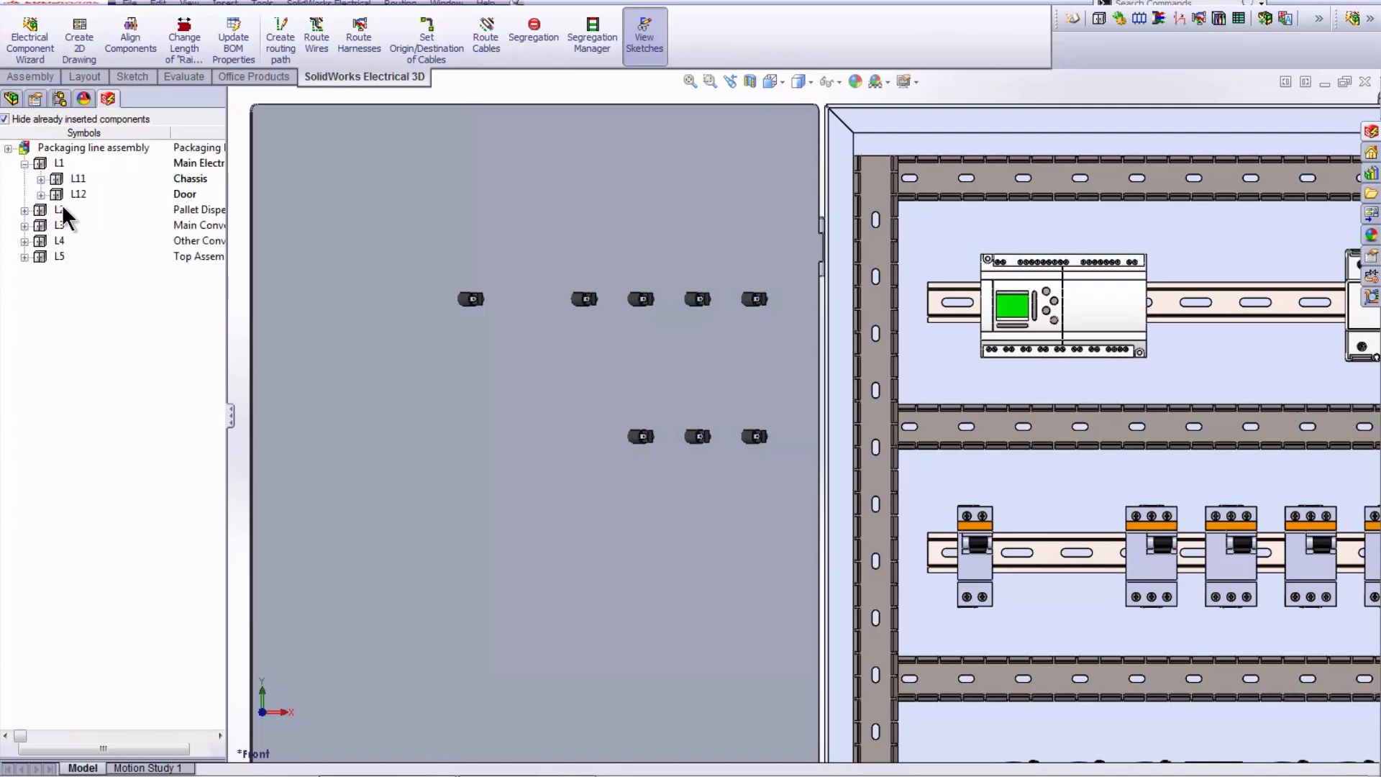
left_click(41, 194)
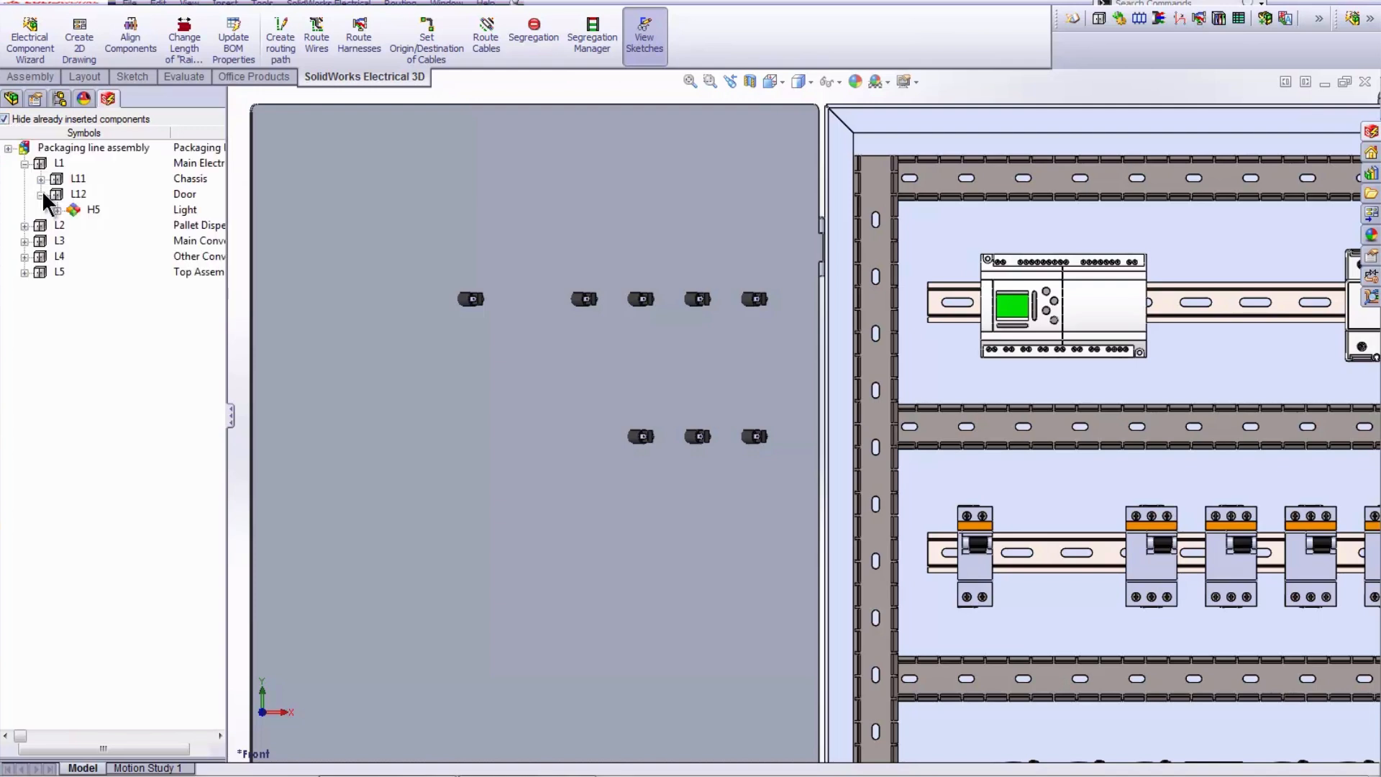
- Insert light H5 on the enclosure door, in the gap of the upper row of lights
right_click(131, 209)
left_click(209, 221)
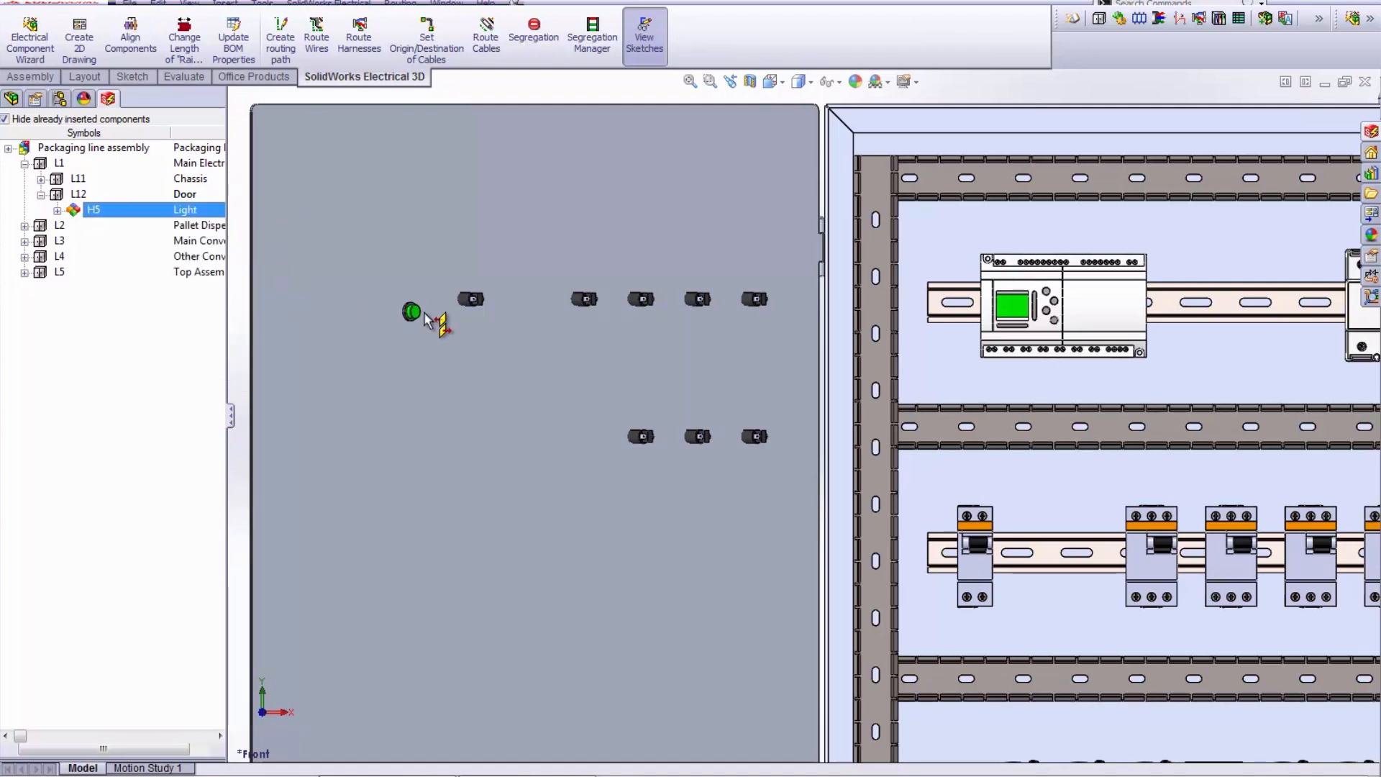
left_click(529, 305)
left_click(531, 299)
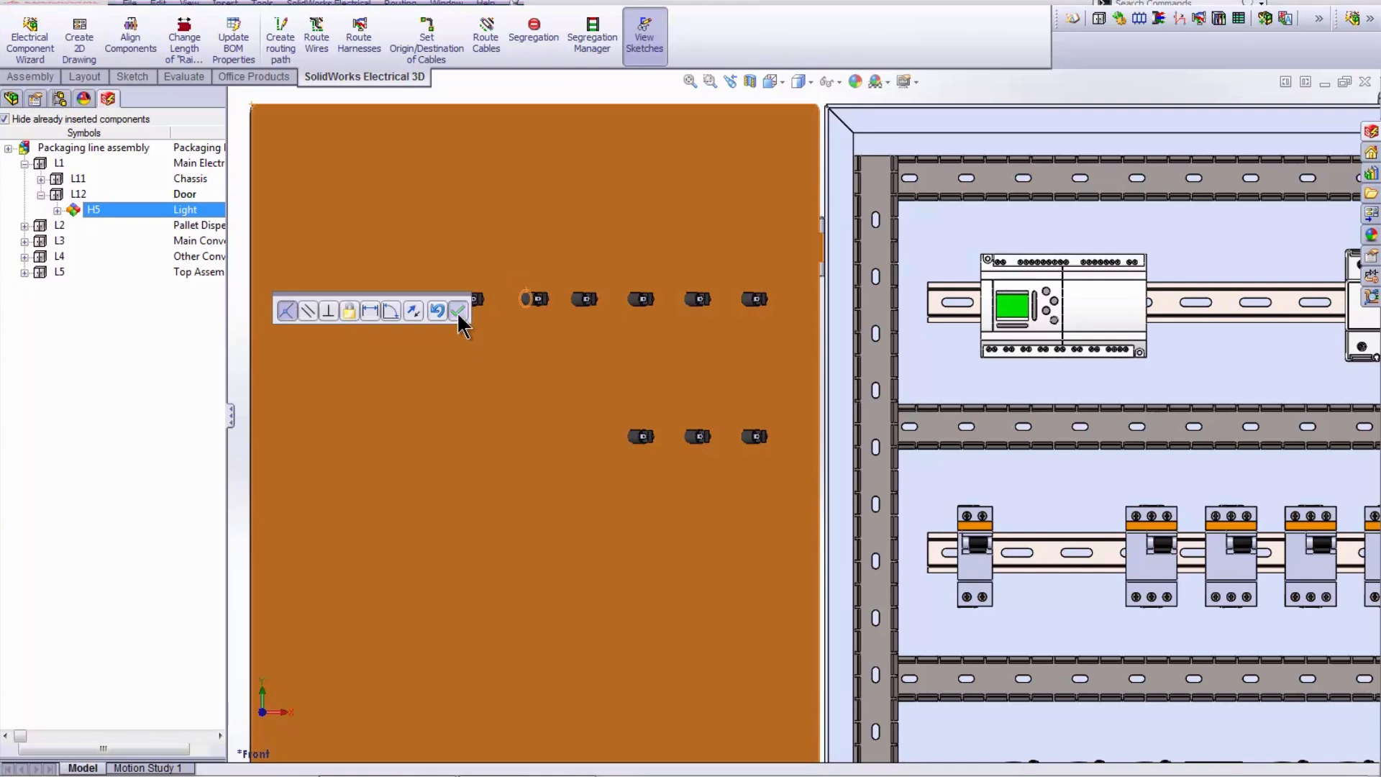
left_click(459, 311)
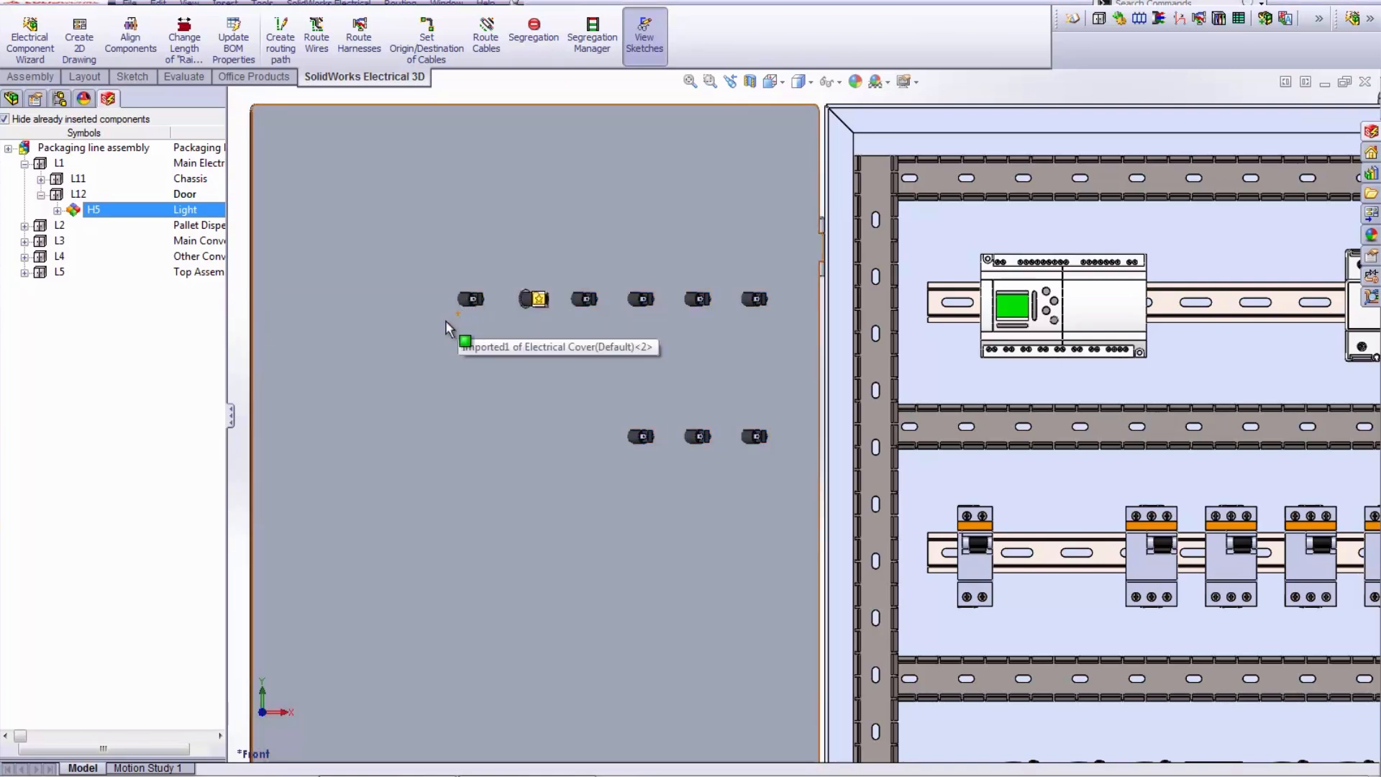
- Insert the H5 light's smart feature Cut-Extrude1, using the door's outer face as its reference
left_click(543, 300)
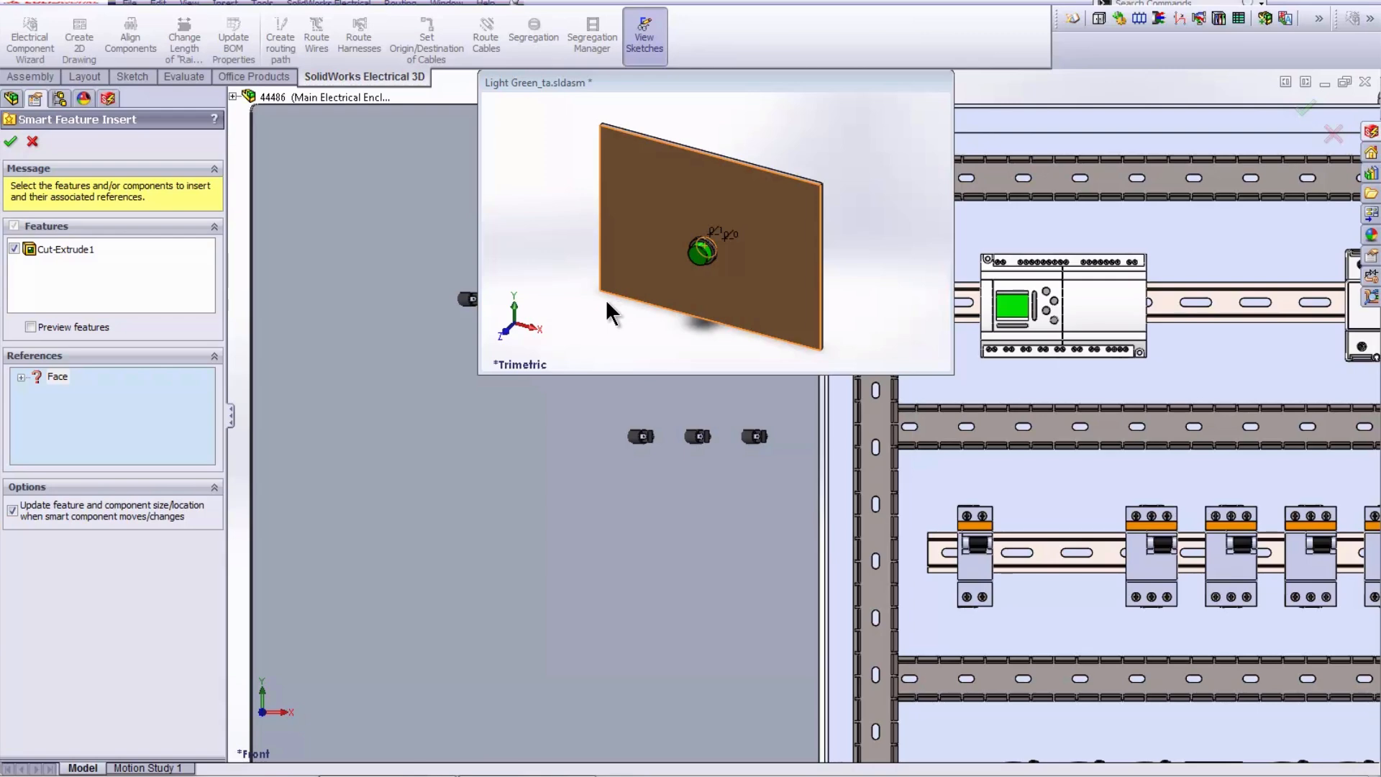
scroll(606, 299, "up", 1)
scroll(521, 464, "up", 1)
middle_click(521, 464)
middle_click_drag(521, 464, 614, 468)
left_click(442, 344)
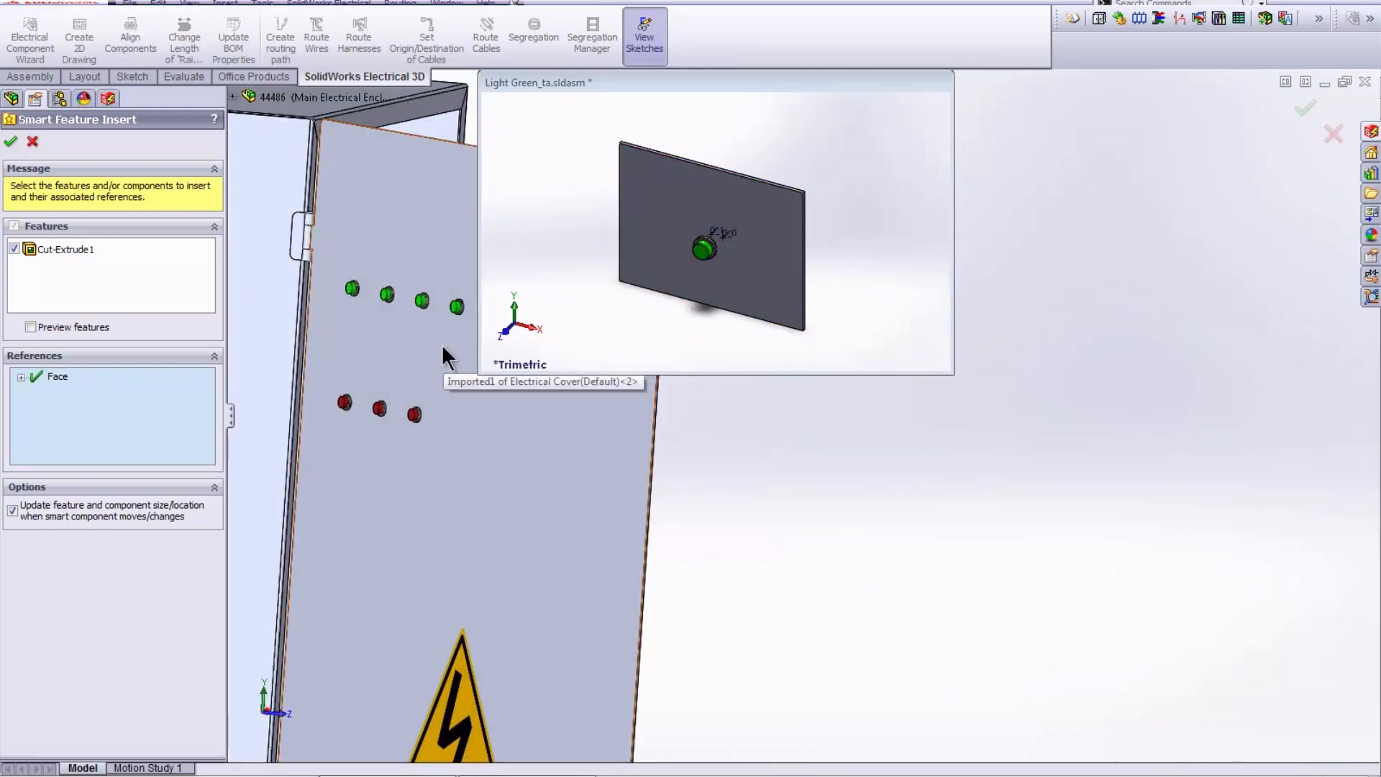
left_click(10, 141)
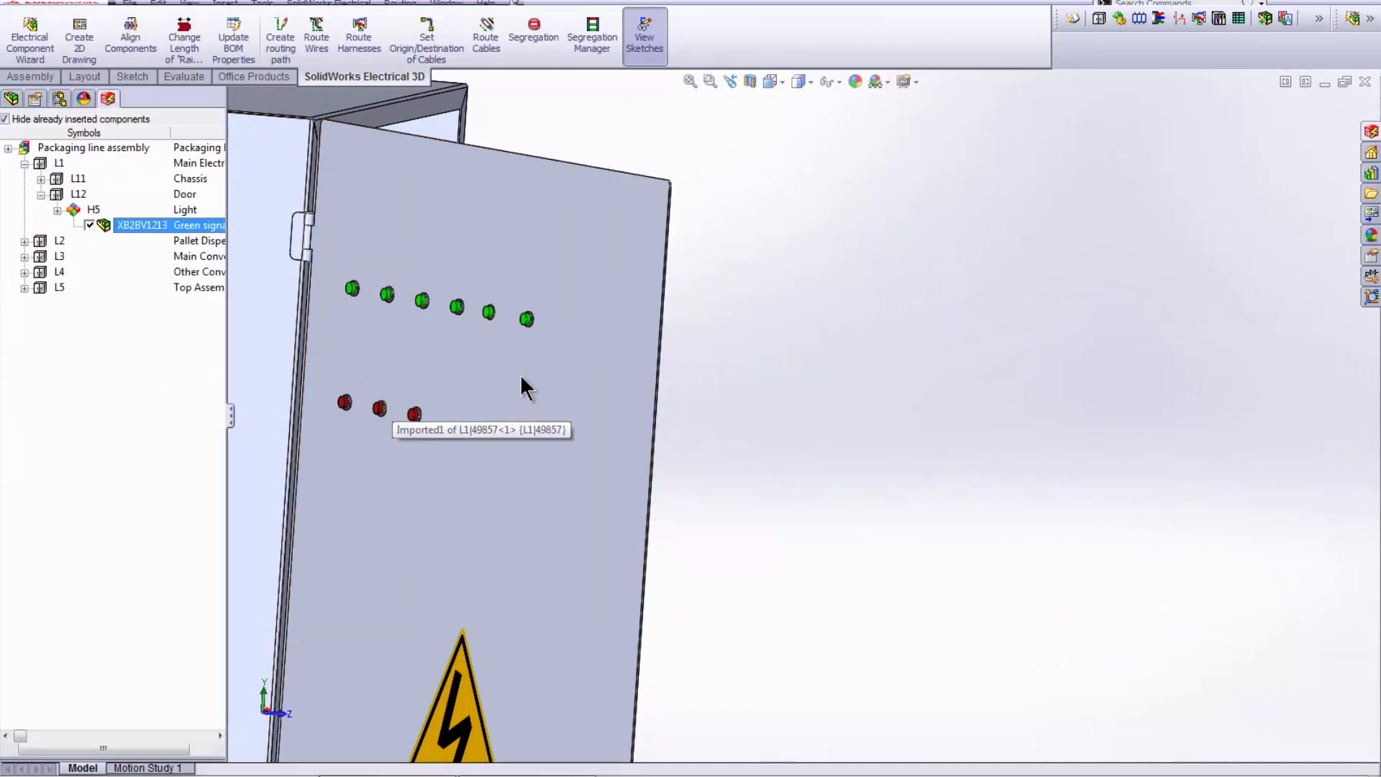
- Open the Electrical Cover part to examine the light's cutout, then close it without saving, keeping its changes in the assembly
right_click(539, 373)
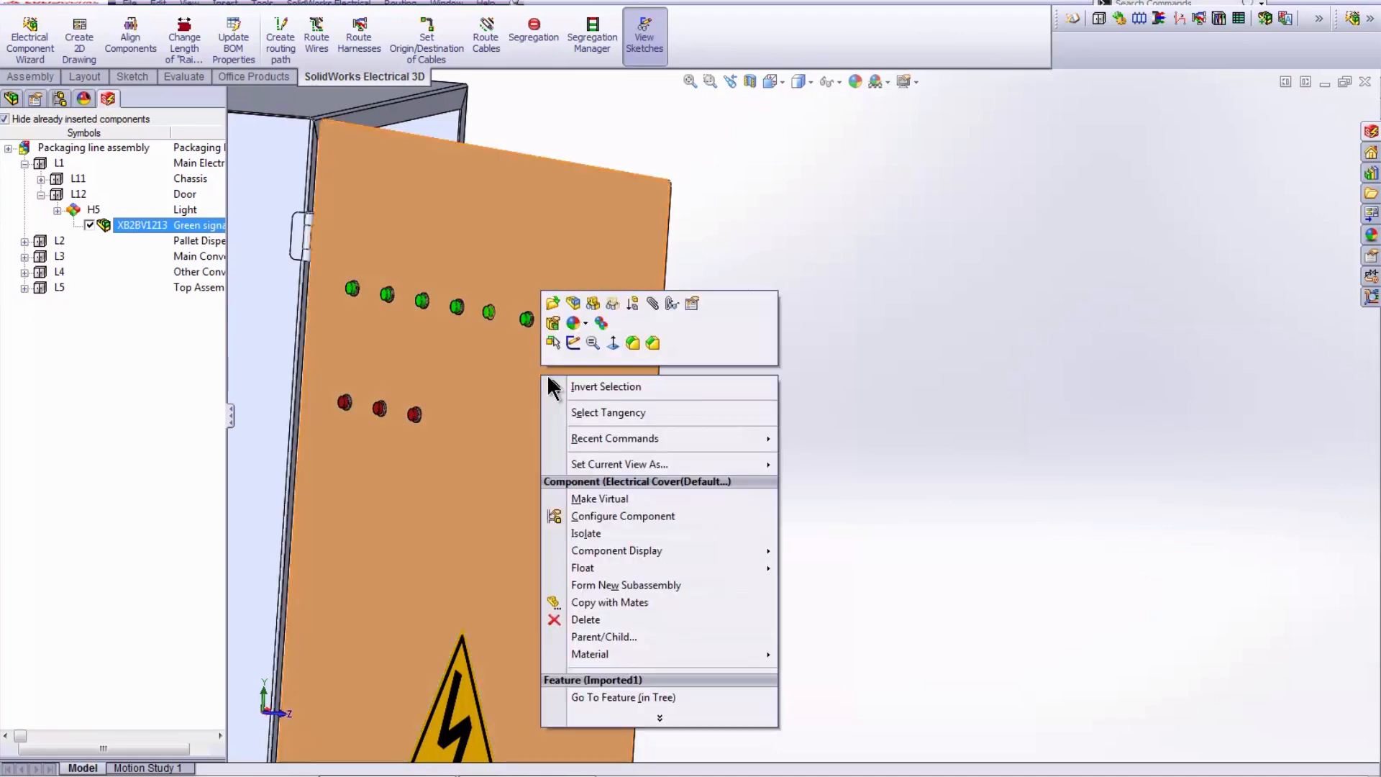
left_click(555, 310)
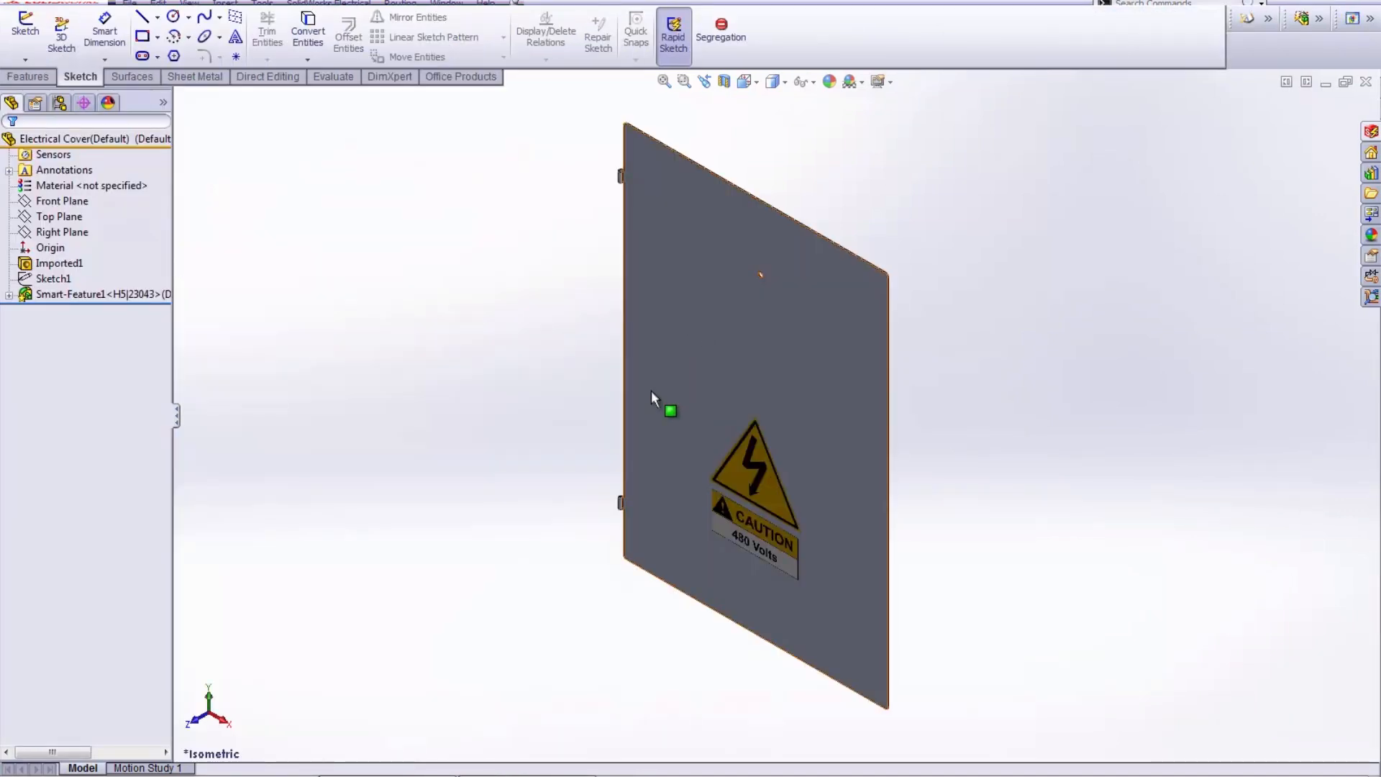
middle_click_drag(706, 400, 793, 278)
scroll(792, 279, "down", 4)
scroll(787, 369, "down", 3)
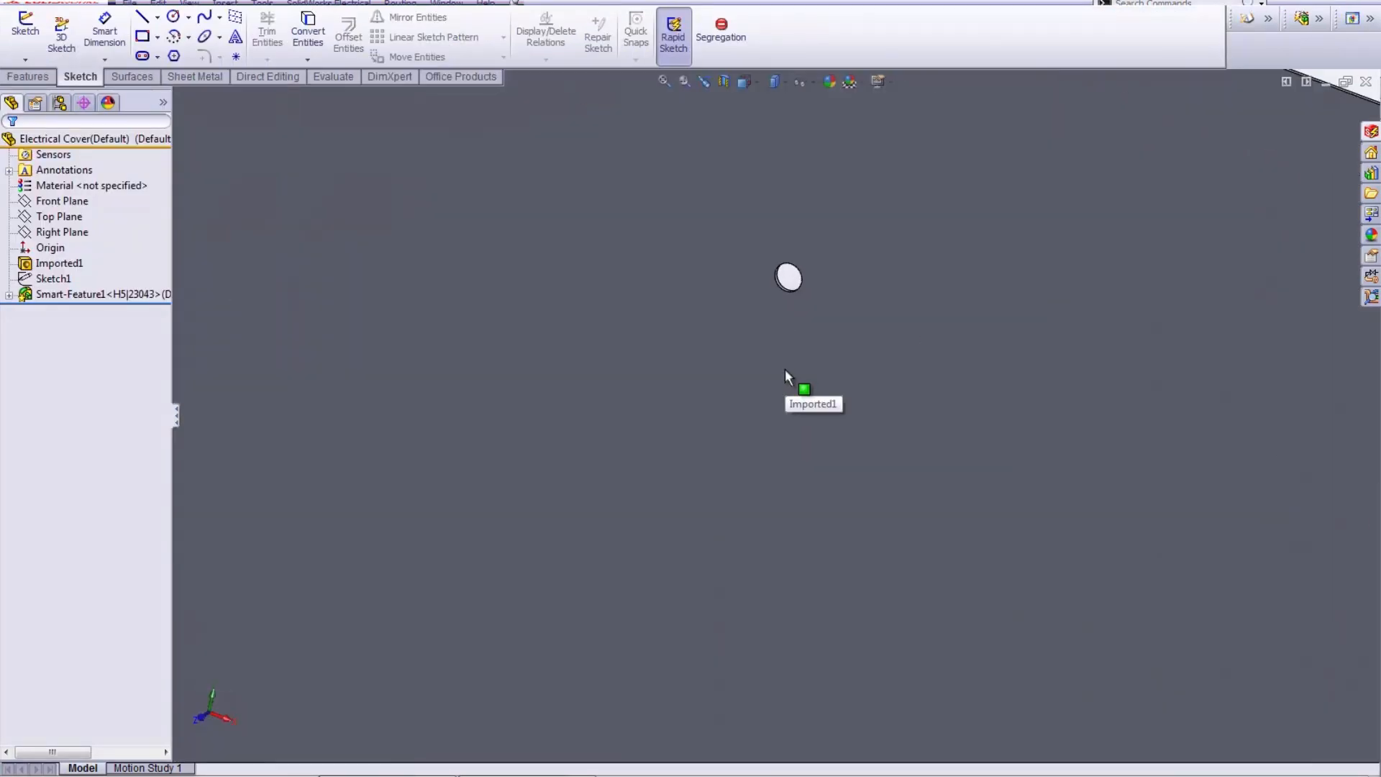
scroll(785, 368, "up", 8)
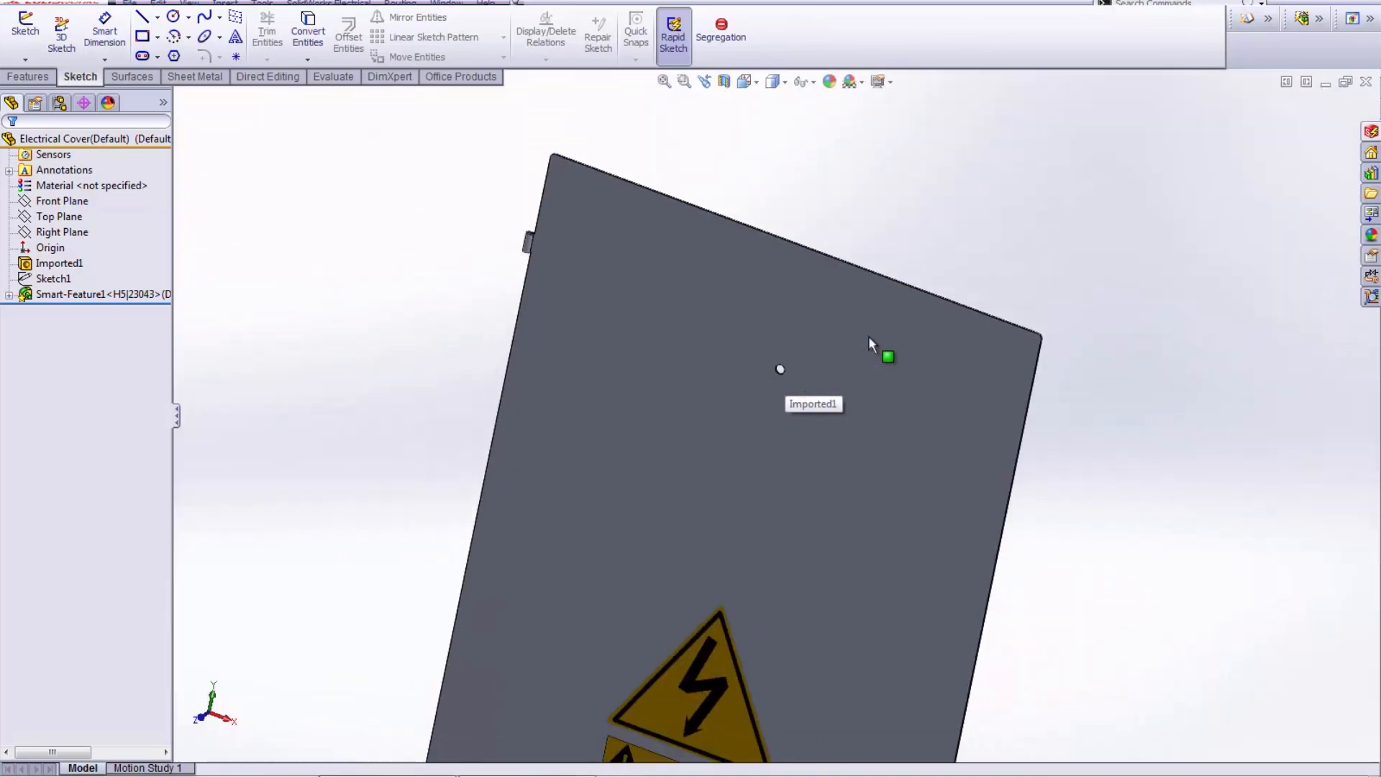
left_click(1366, 82)
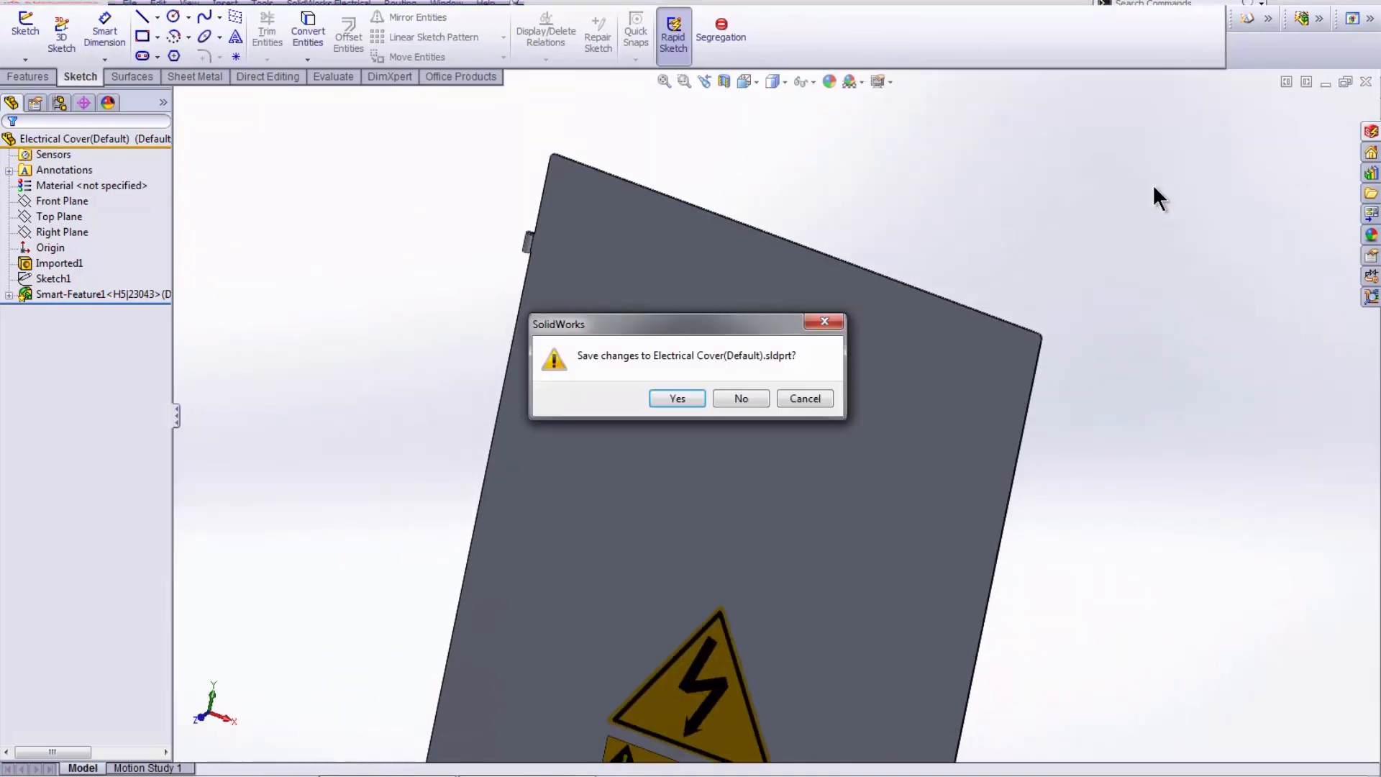
left_click(741, 398)
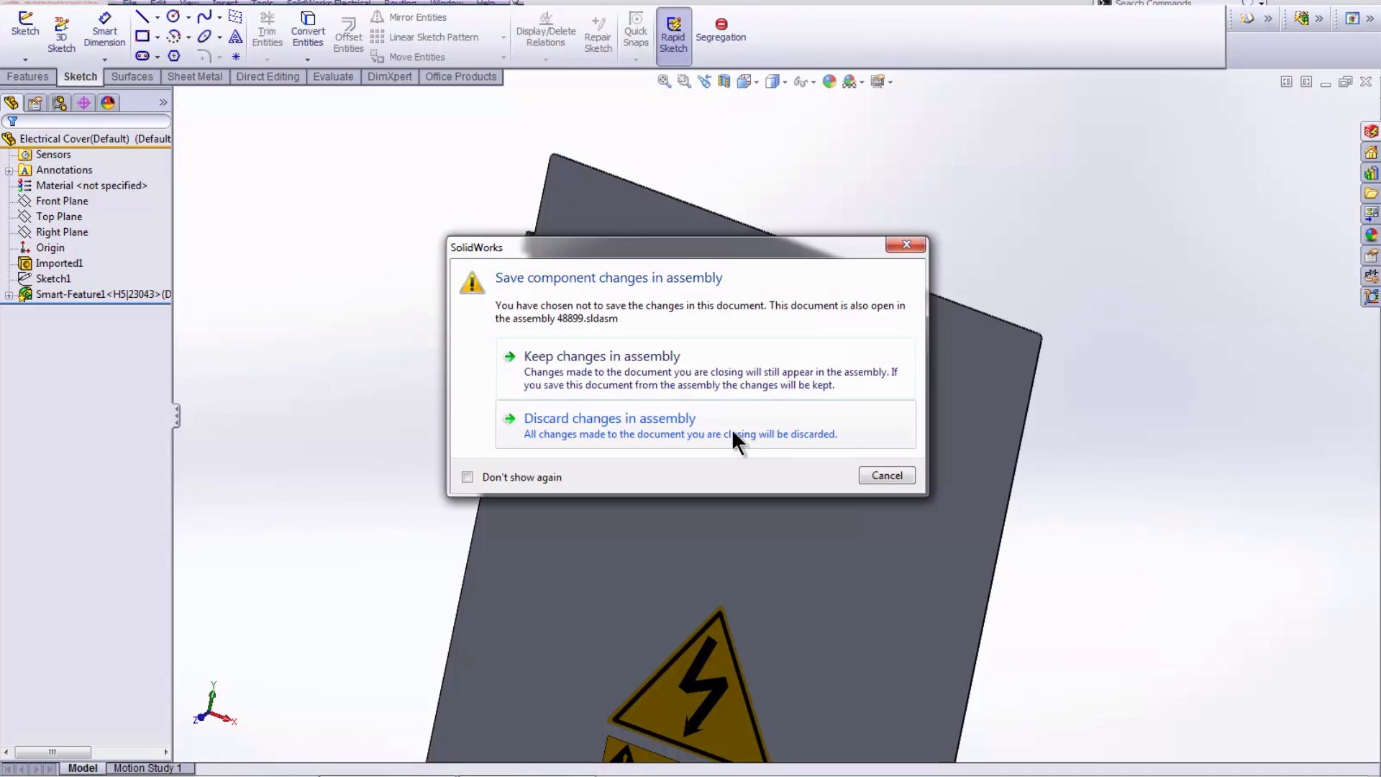
left_click(730, 371)
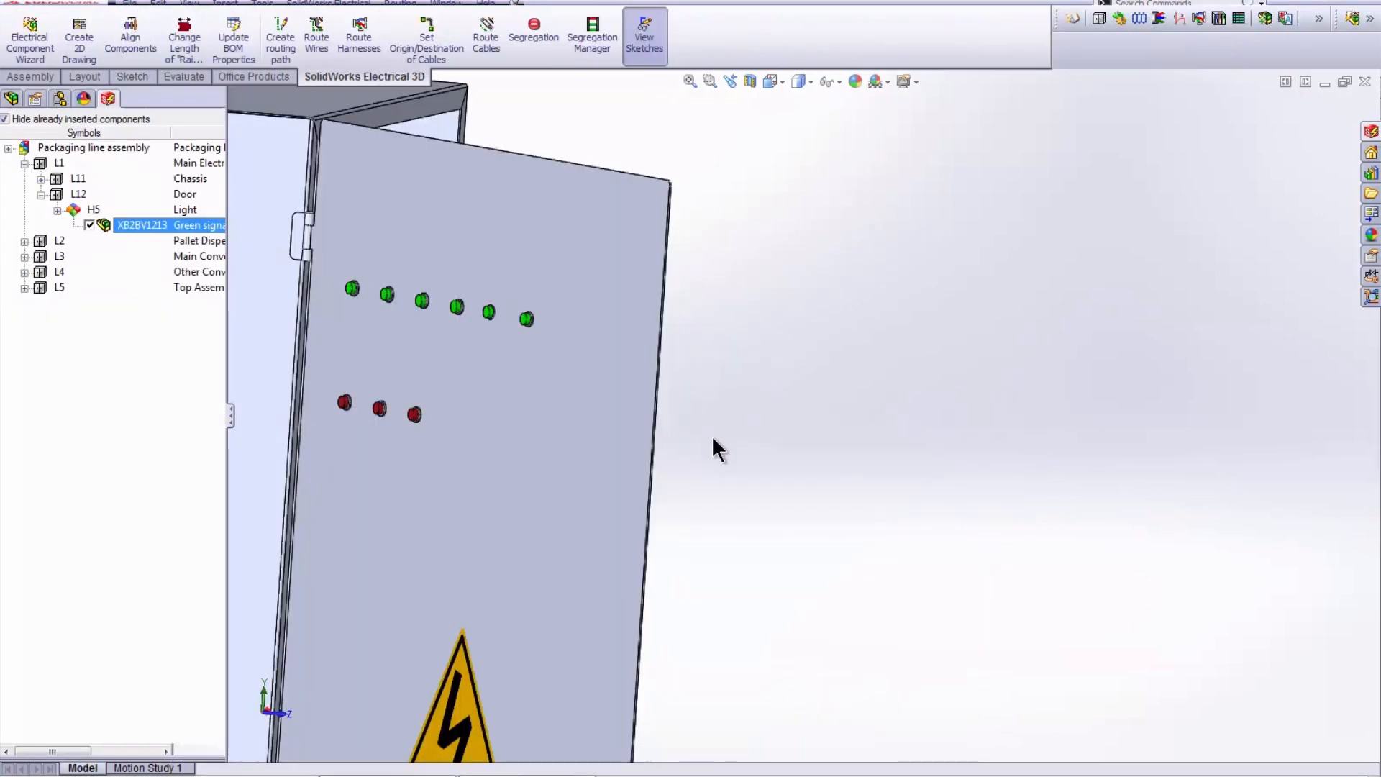
- Route the wires of all components as a 3DSketch Route using splines, with 1 mm between the wires
middle_click_drag(688, 433, 807, 414, "ctrl")
middle_click_drag(954, 446, 561, 403, "ctrl")
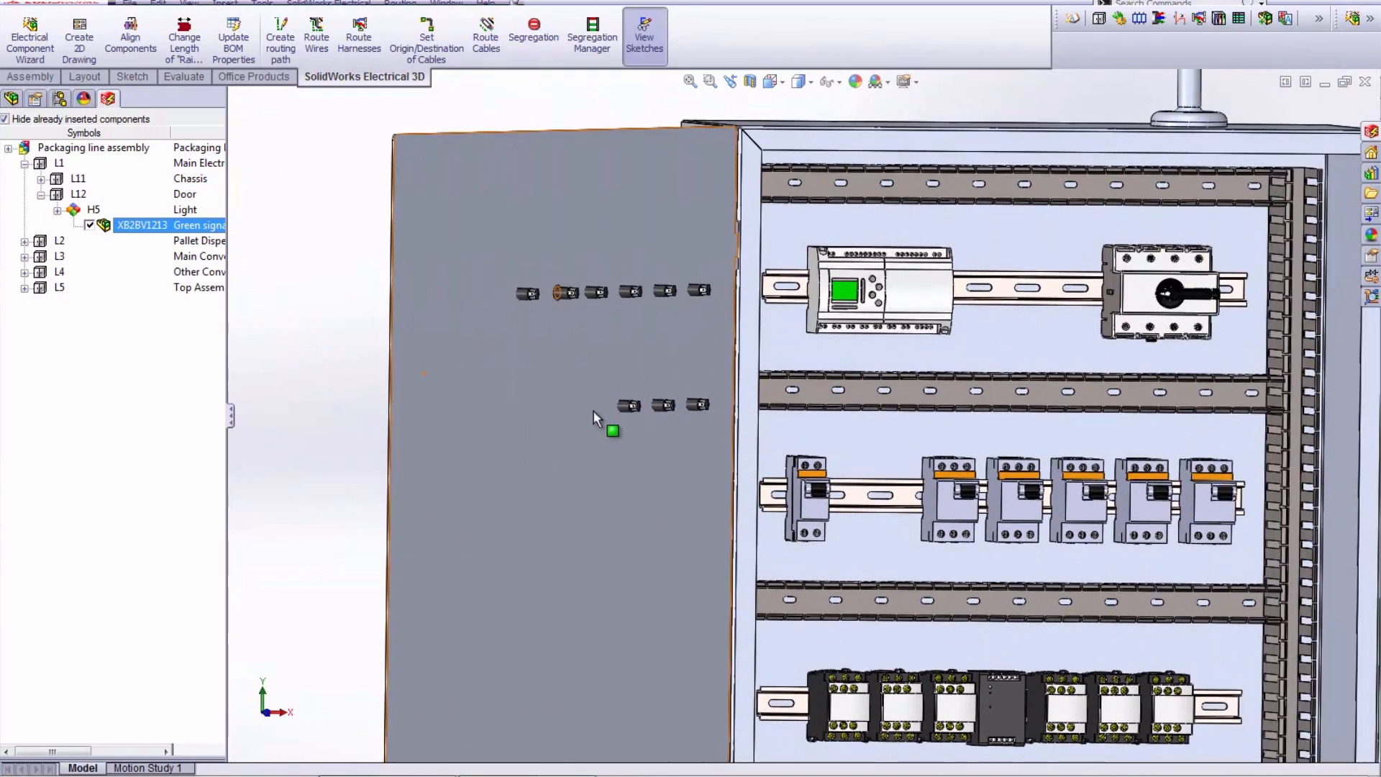
scroll(296, 182, "up", 5)
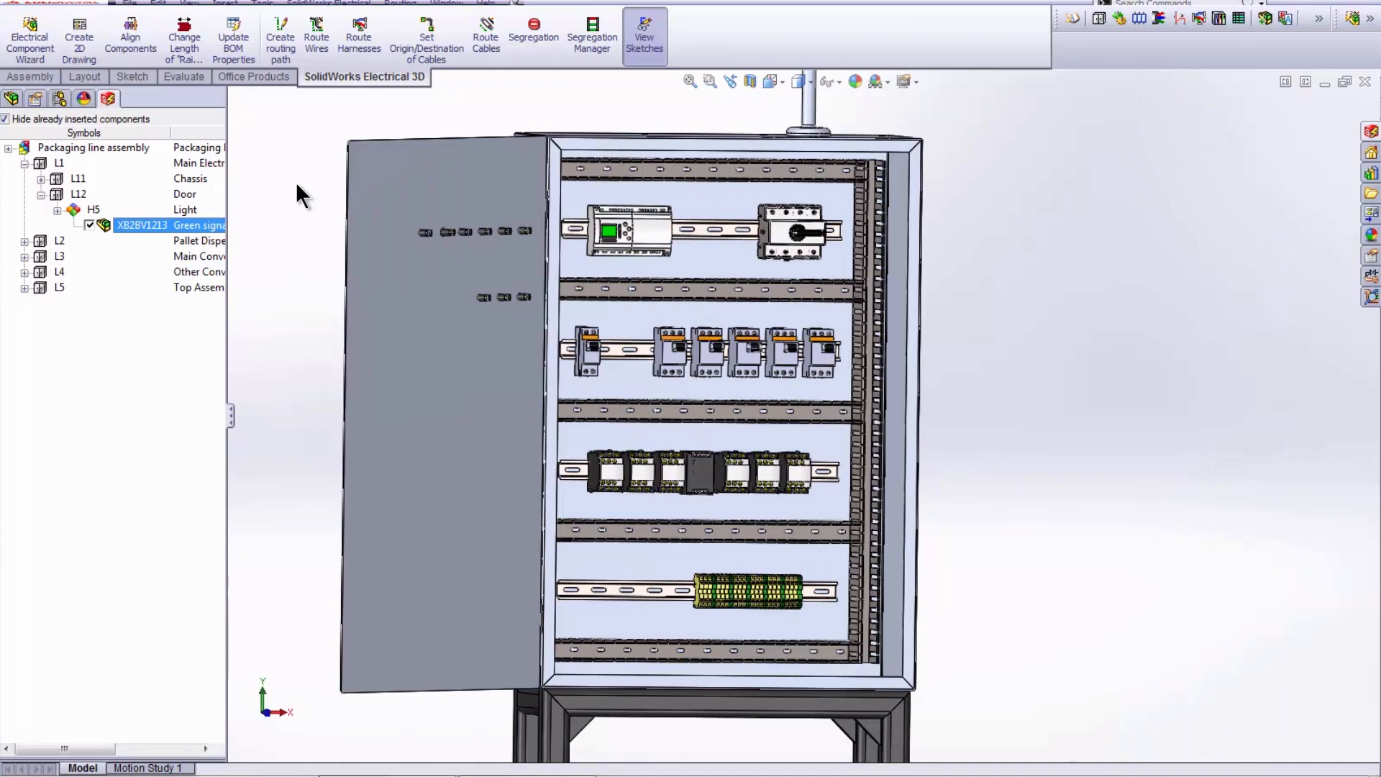
left_click(316, 32)
left_click(116, 636)
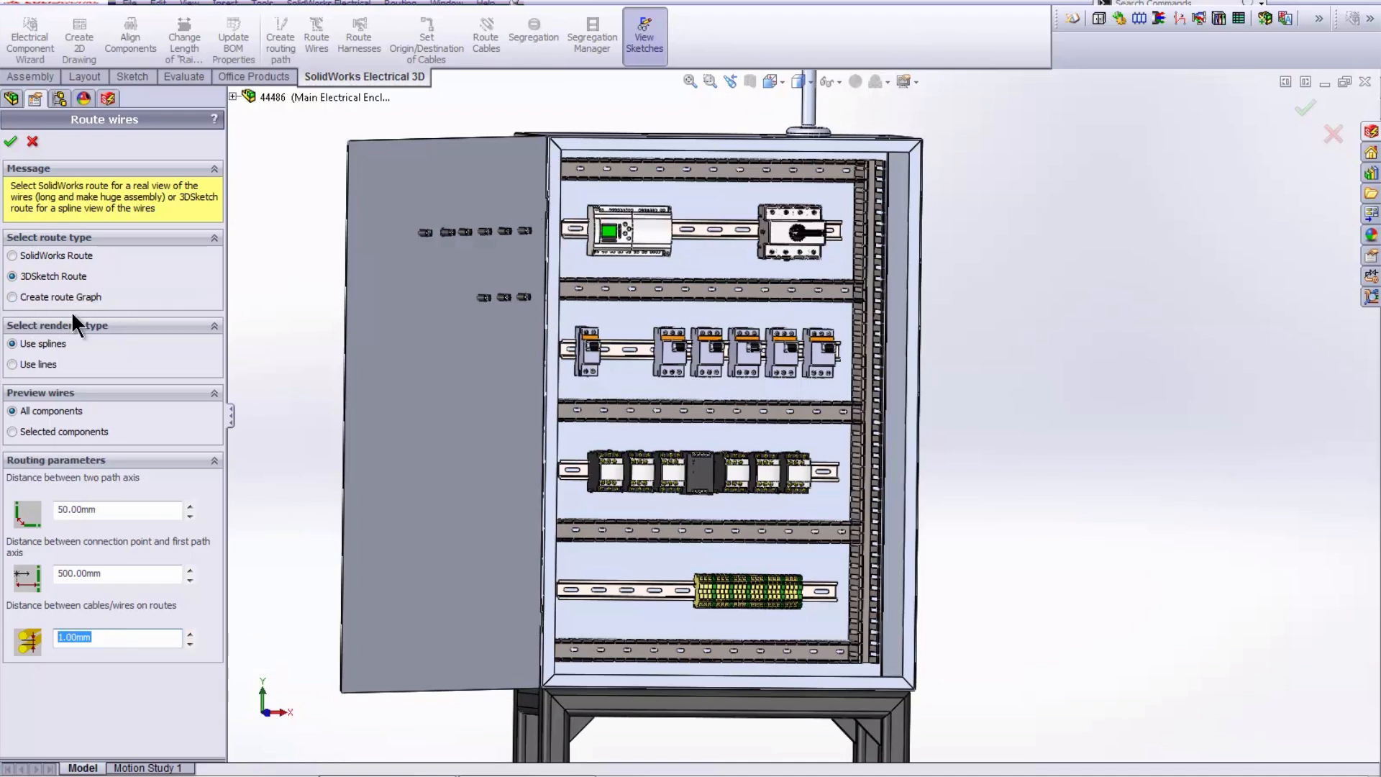
left_click(10, 141)
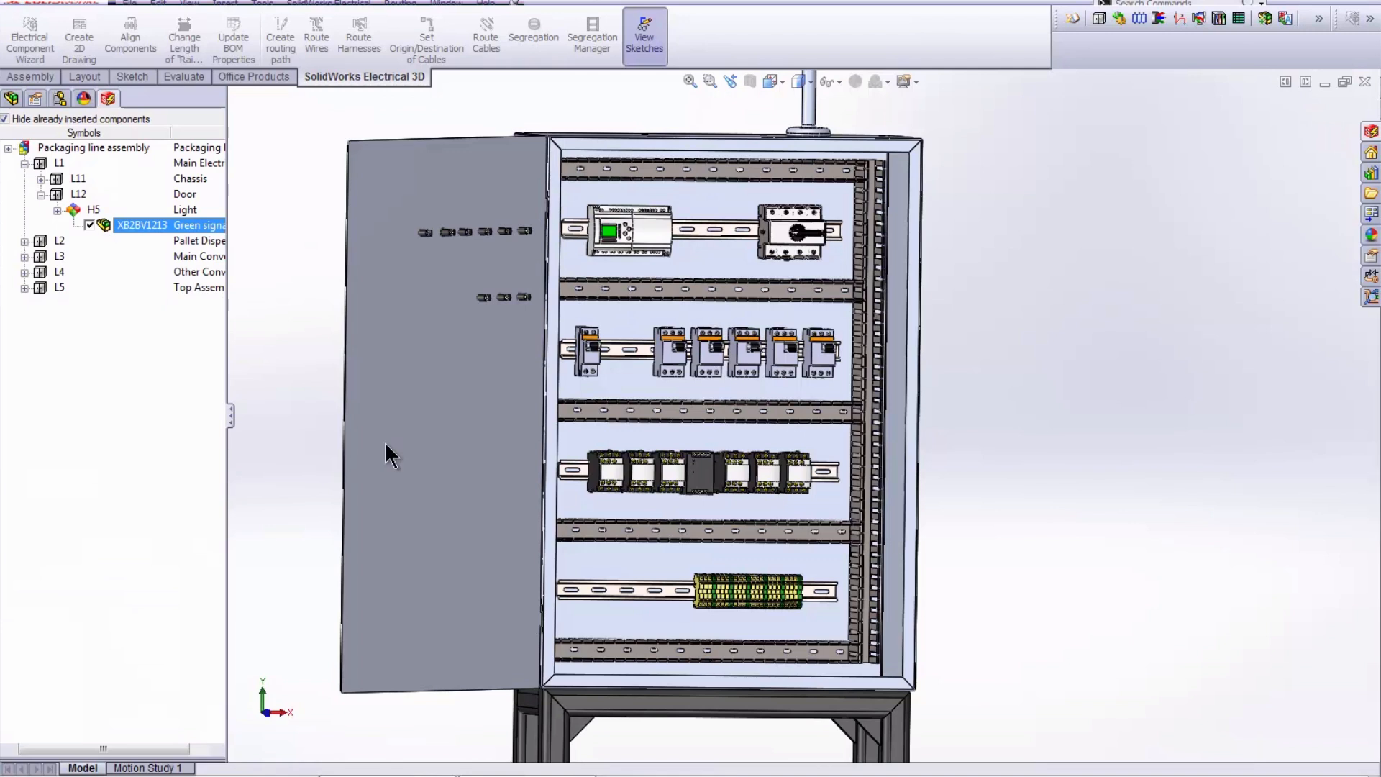
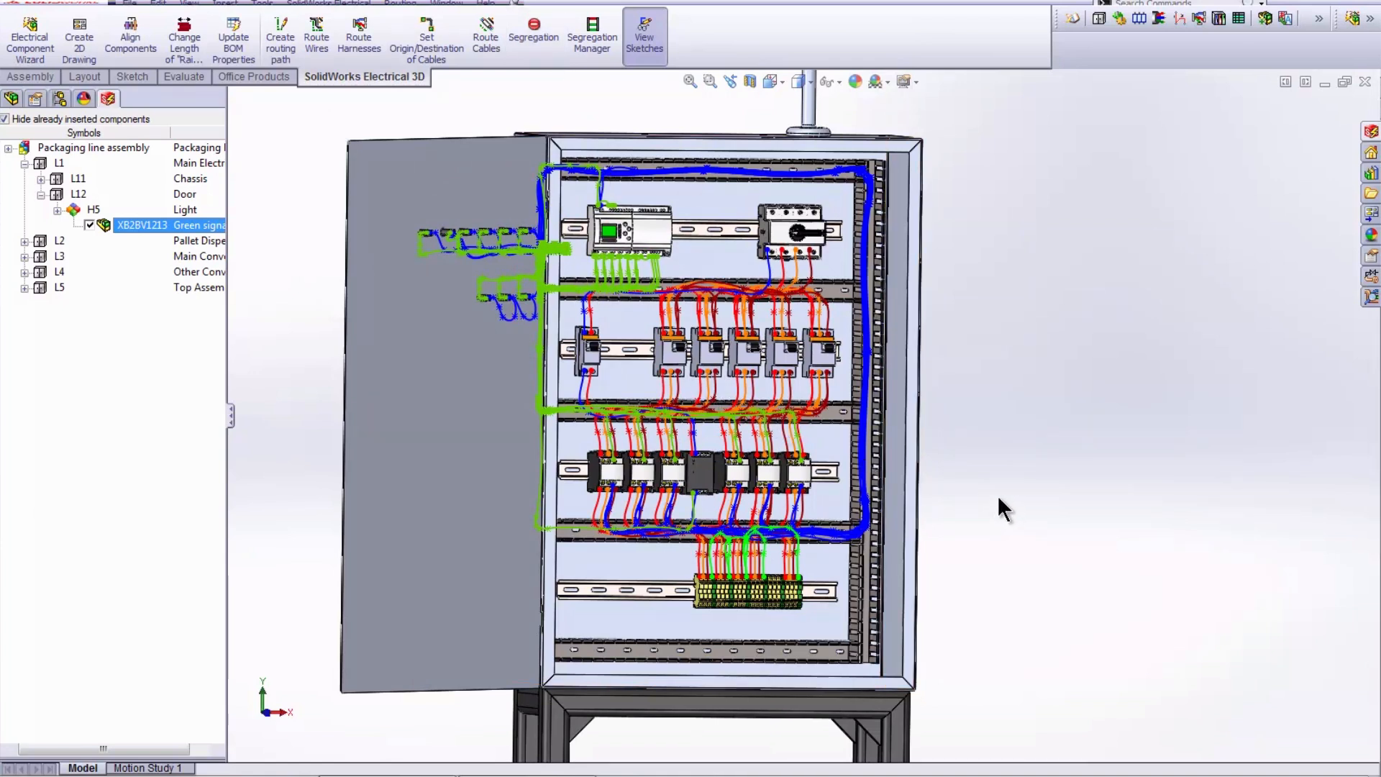
- Route the cable of motor M5 only, as a SolidWorks Route using splines
key("space")
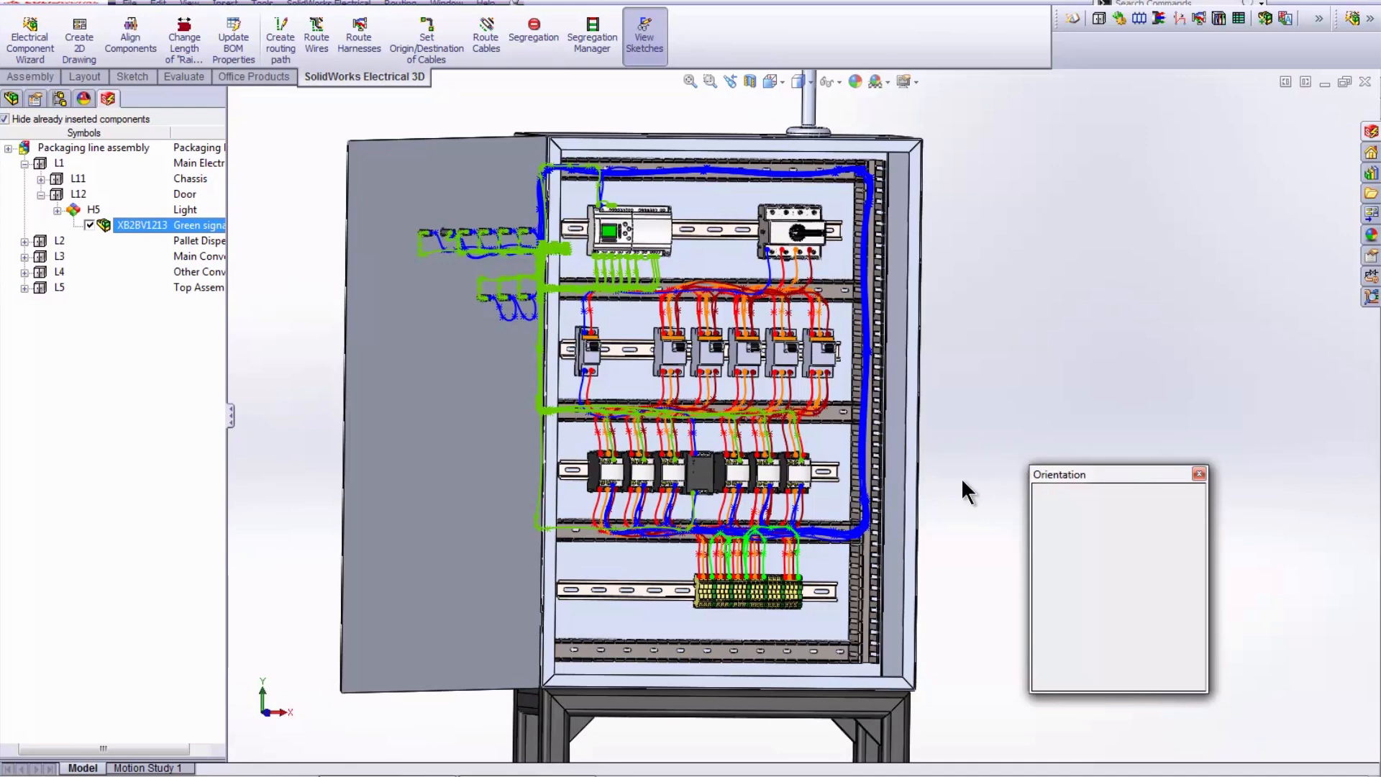
left_click(1137, 520)
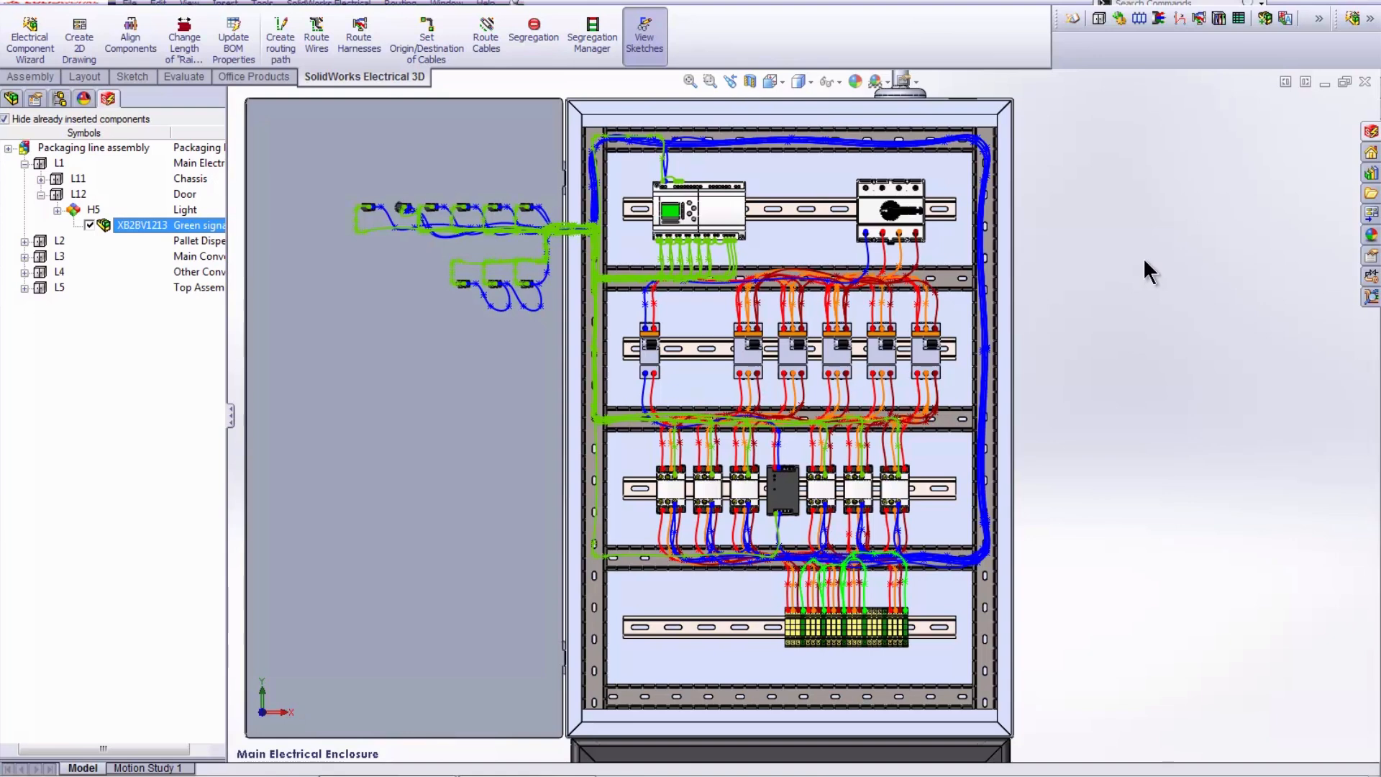
key("space")
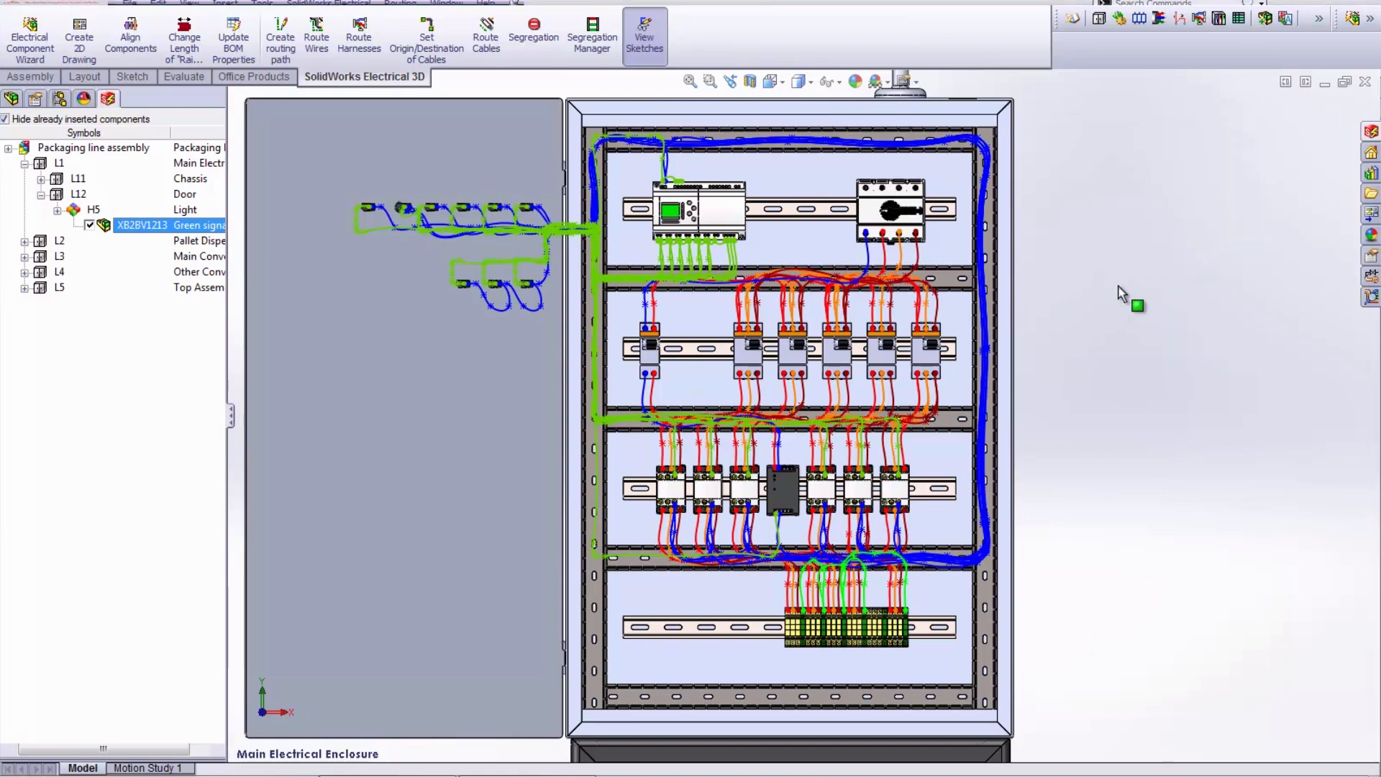
left_click(1129, 277)
left_click(486, 40)
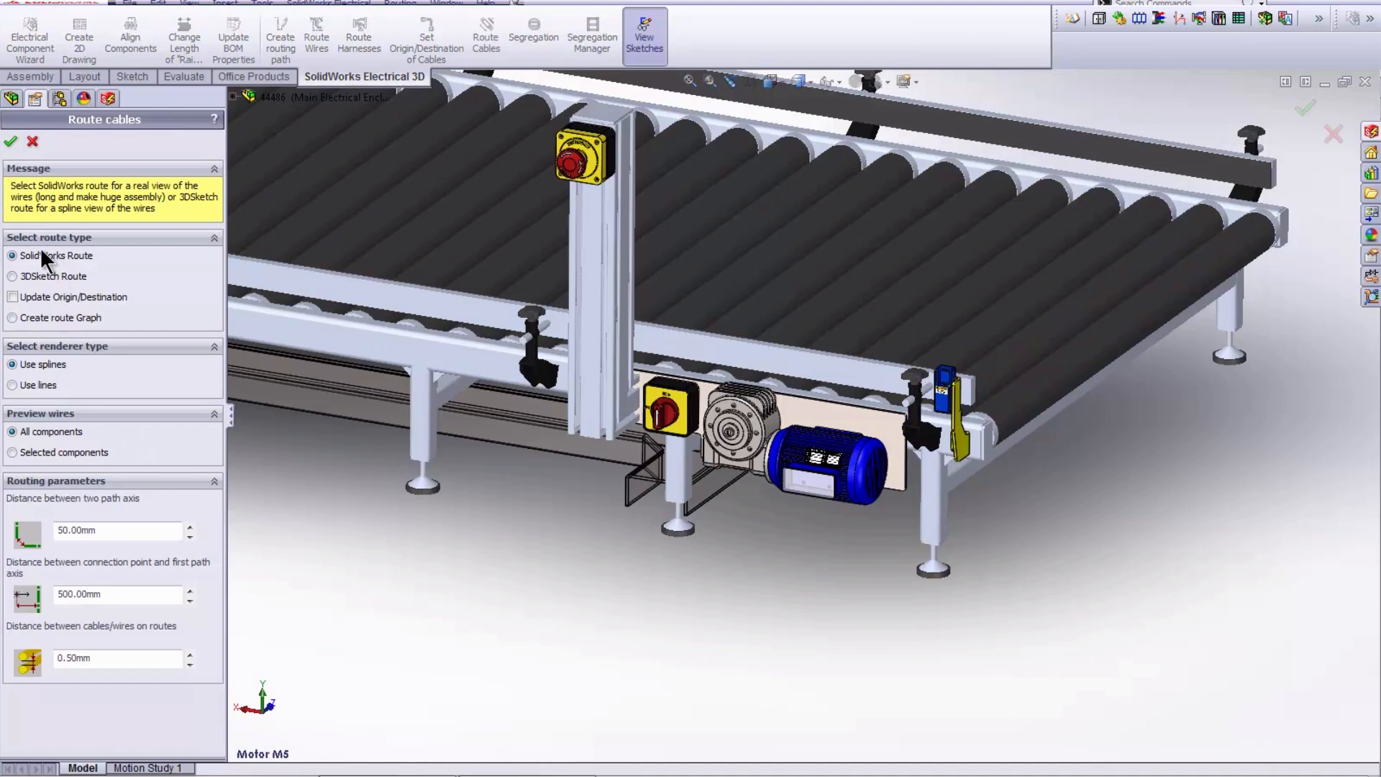
left_click(50, 256)
left_click(56, 452)
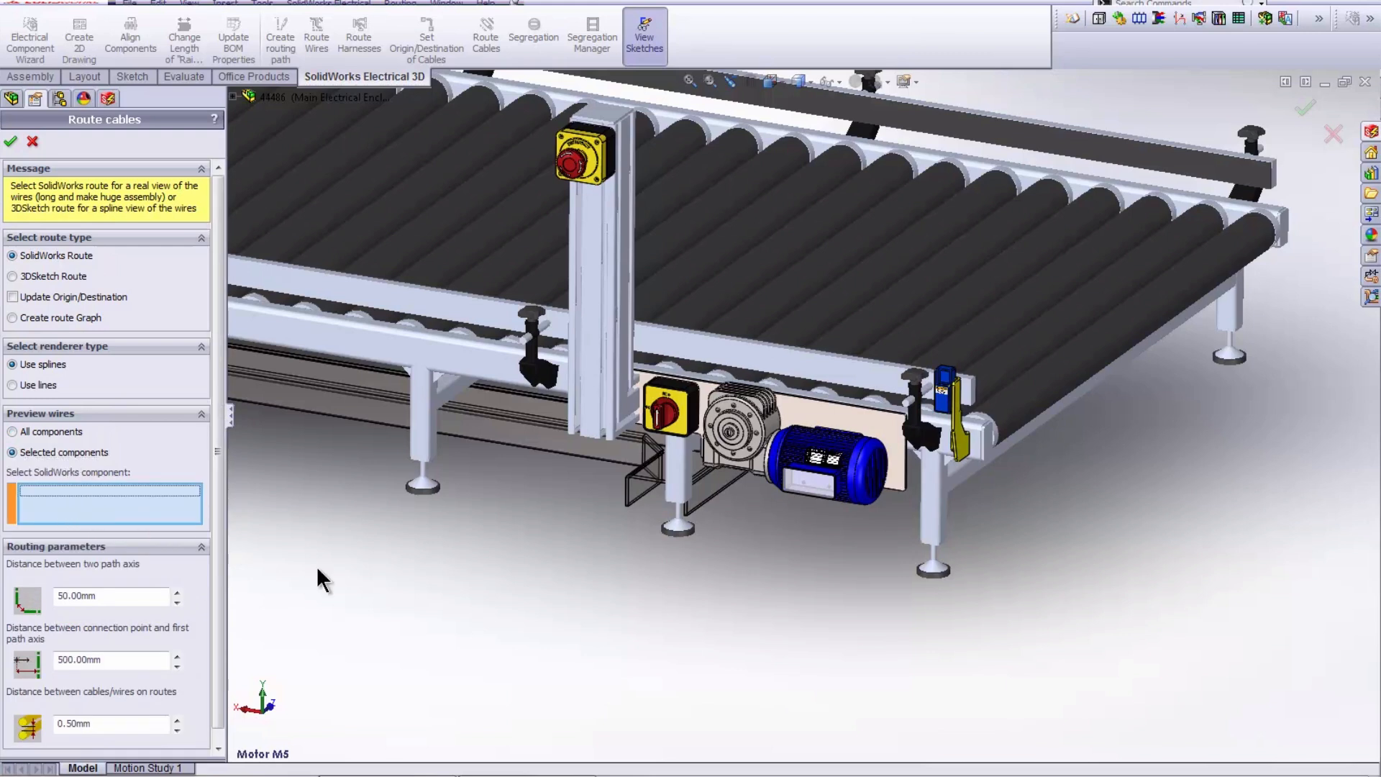
left_click(865, 485)
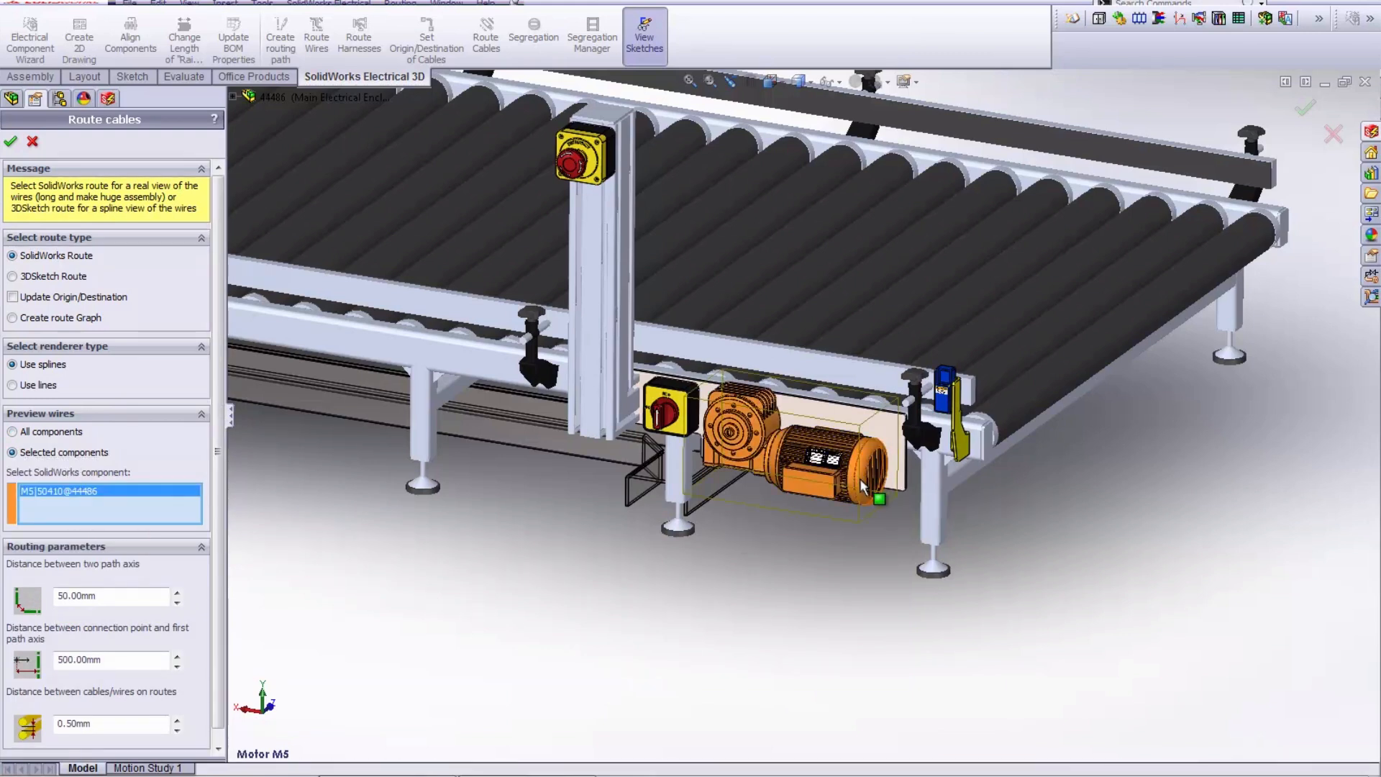
left_click(11, 143)
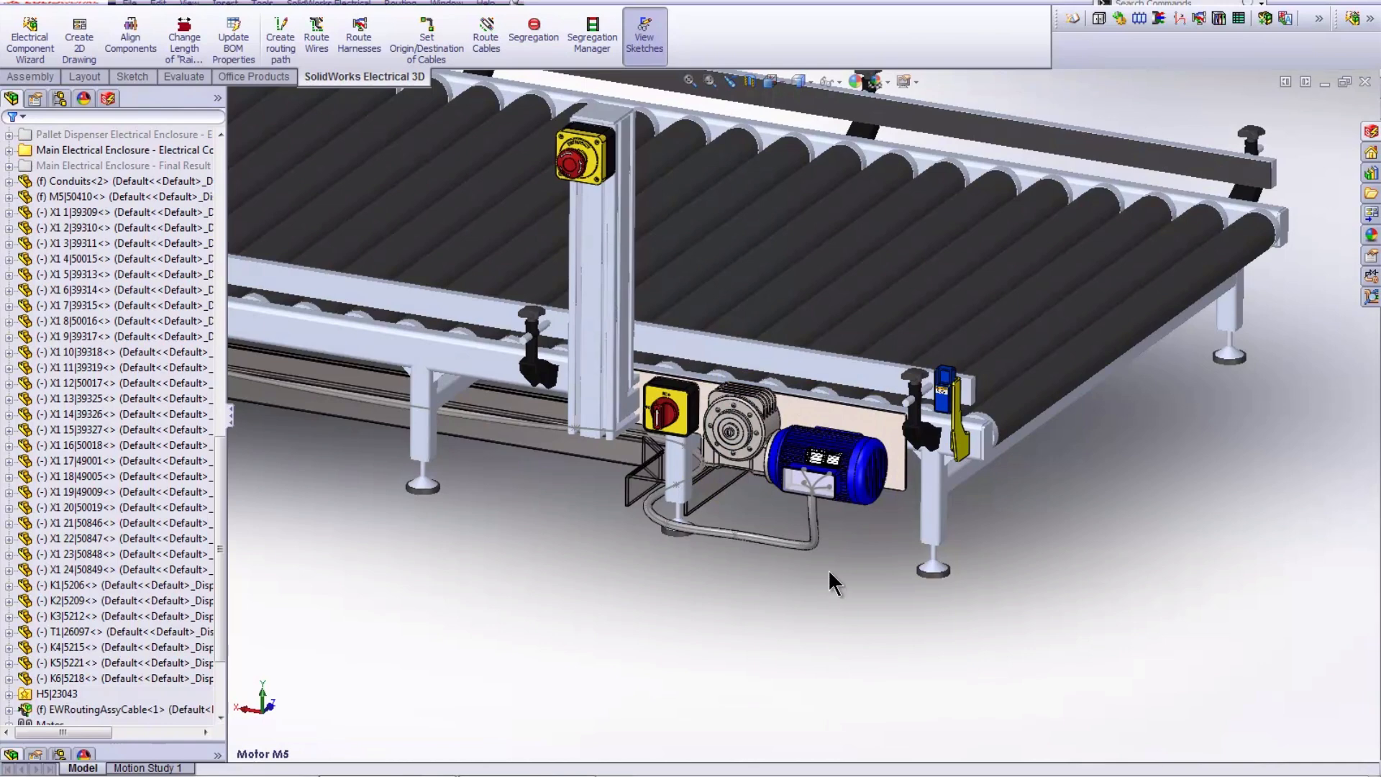
- Examine the routed cable at motor M5 and its whole course to the main electrical enclosure
scroll(757, 532, "down", 6)
scroll(705, 558, "down", 2)
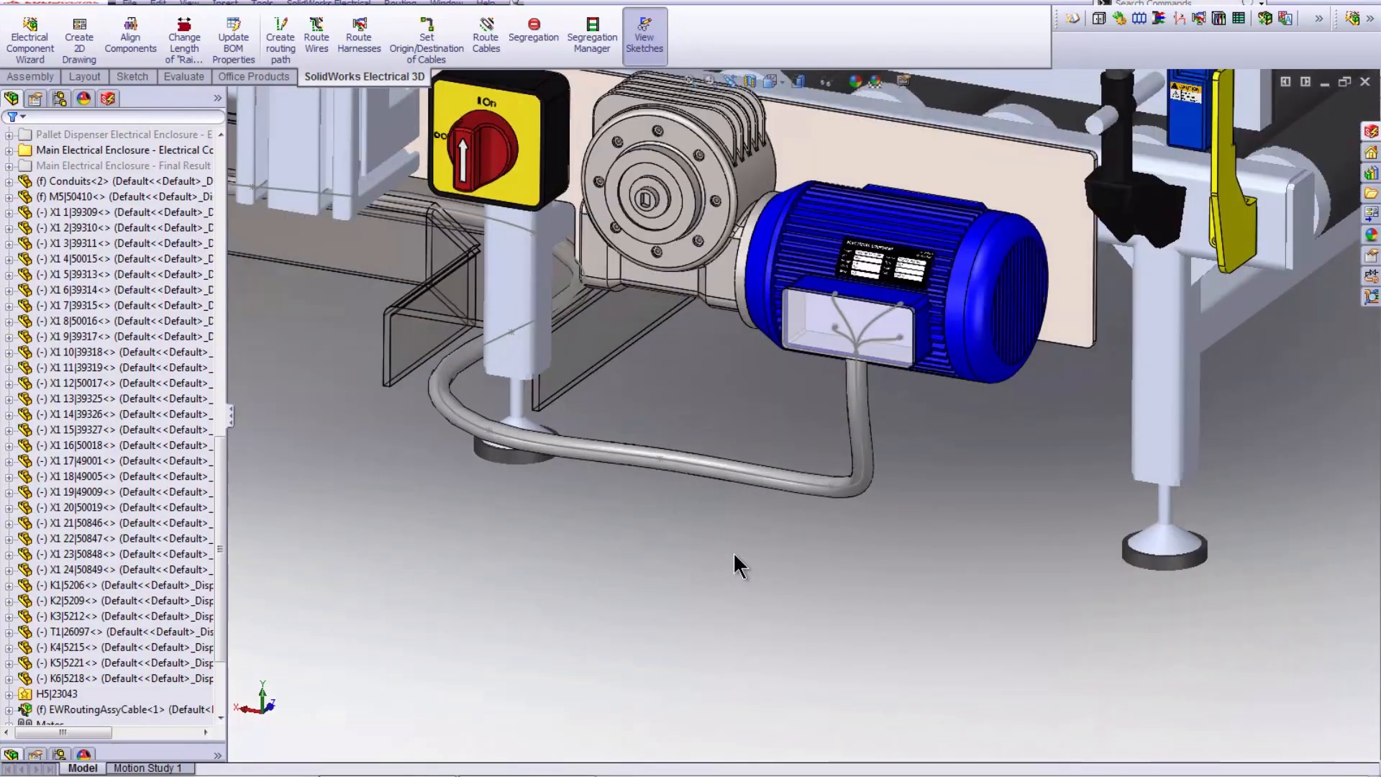
left_click(867, 416)
left_click(935, 358)
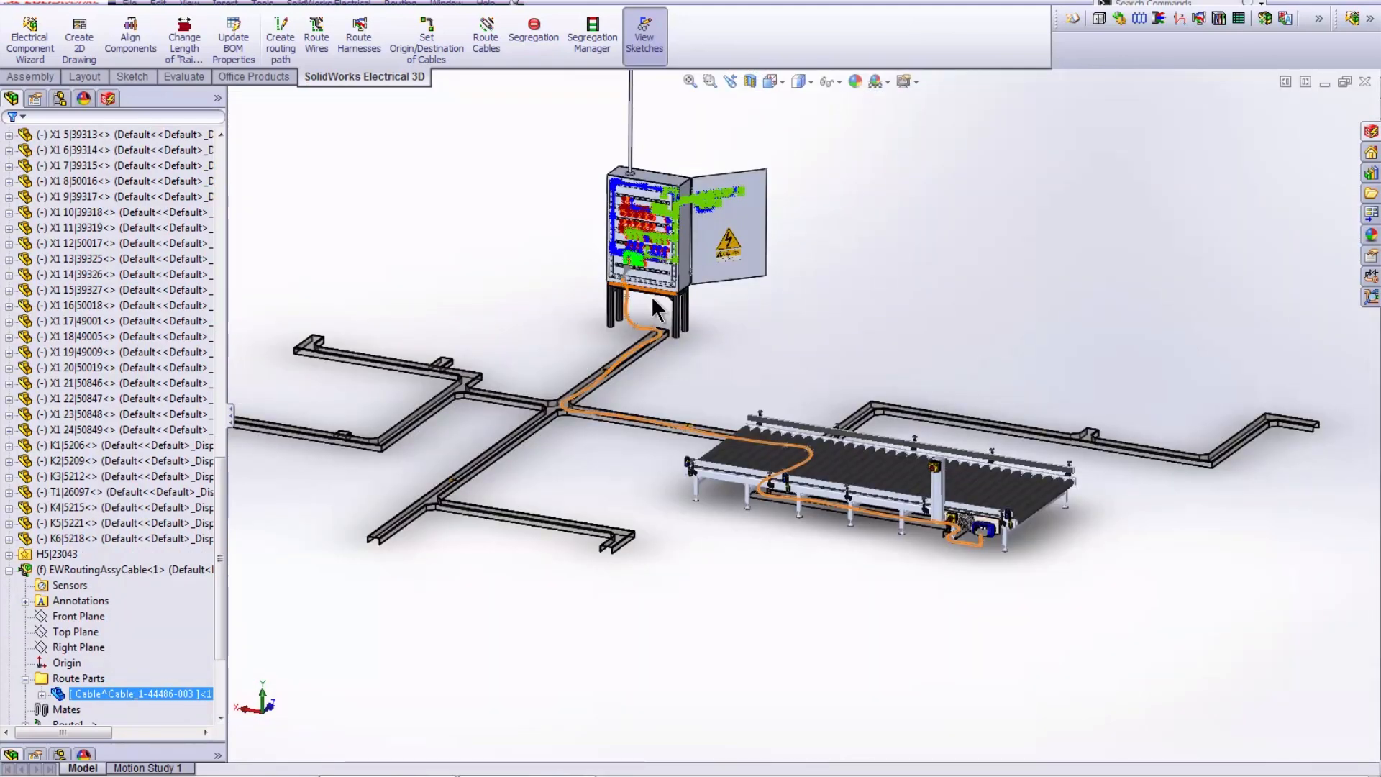
- Highlight the EW_PATH1 sketch and examine how the motor cable follows this path through the conduits
left_click(220, 567)
scroll(223, 572, "down", 3)
left_click(68, 617)
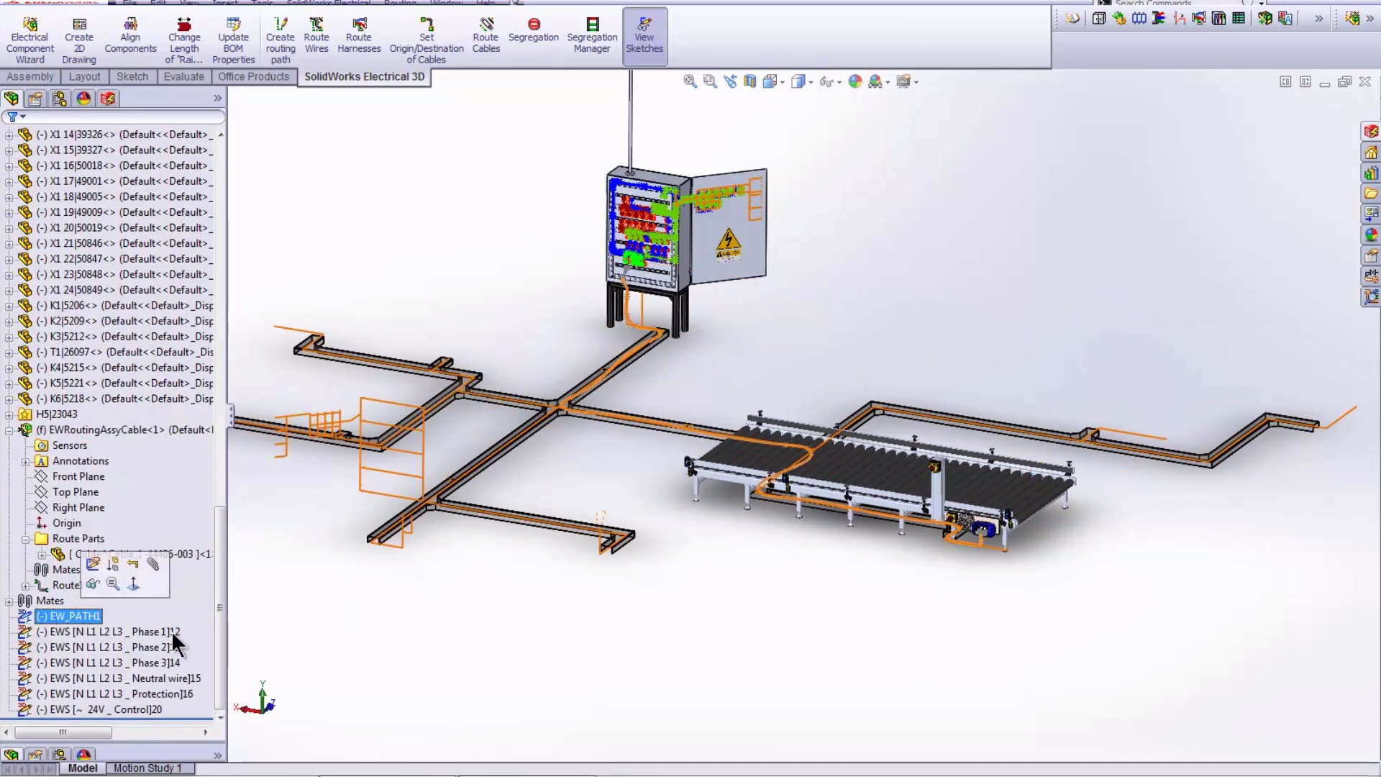
middle_click_drag(742, 344, 801, 330)
middle_click_drag(814, 425, 749, 411)
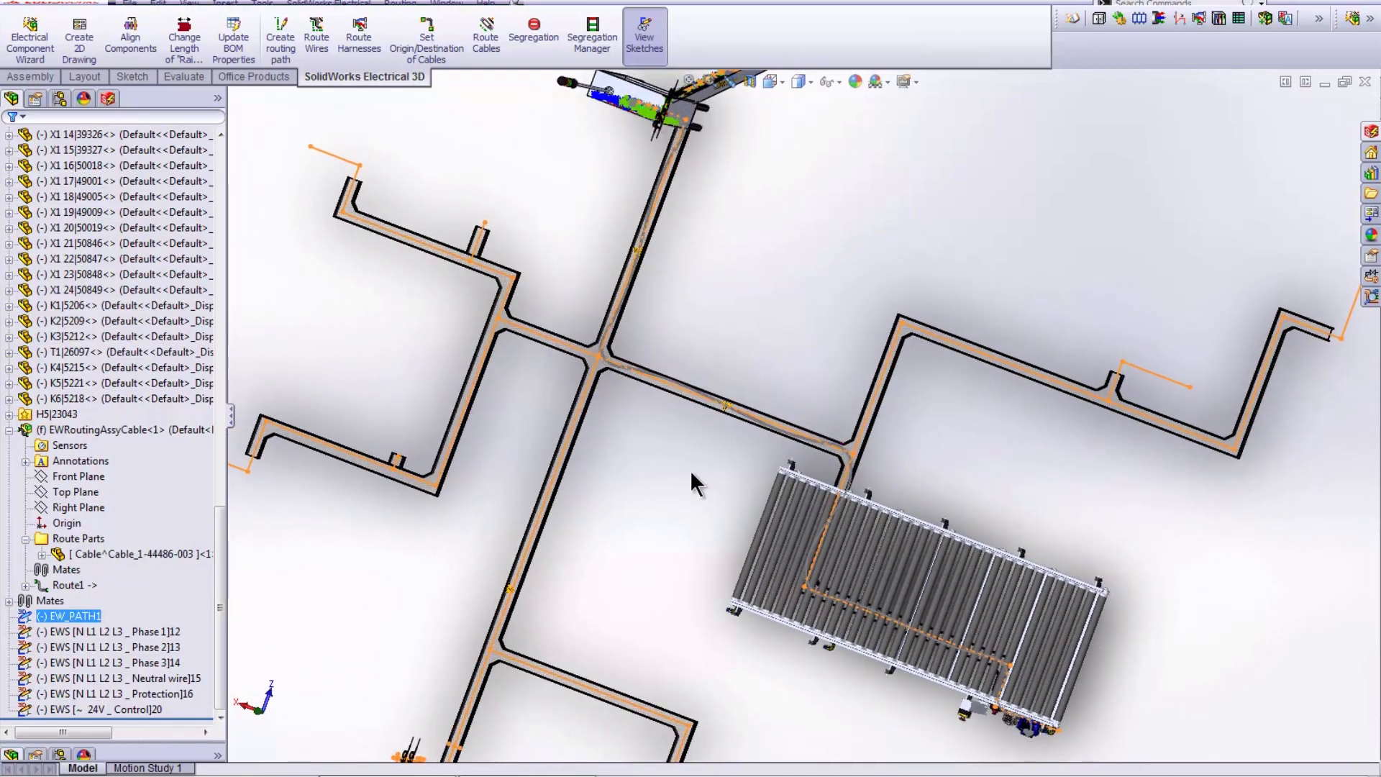
scroll(654, 413, "down", 1)
scroll(654, 413, "down", 2)
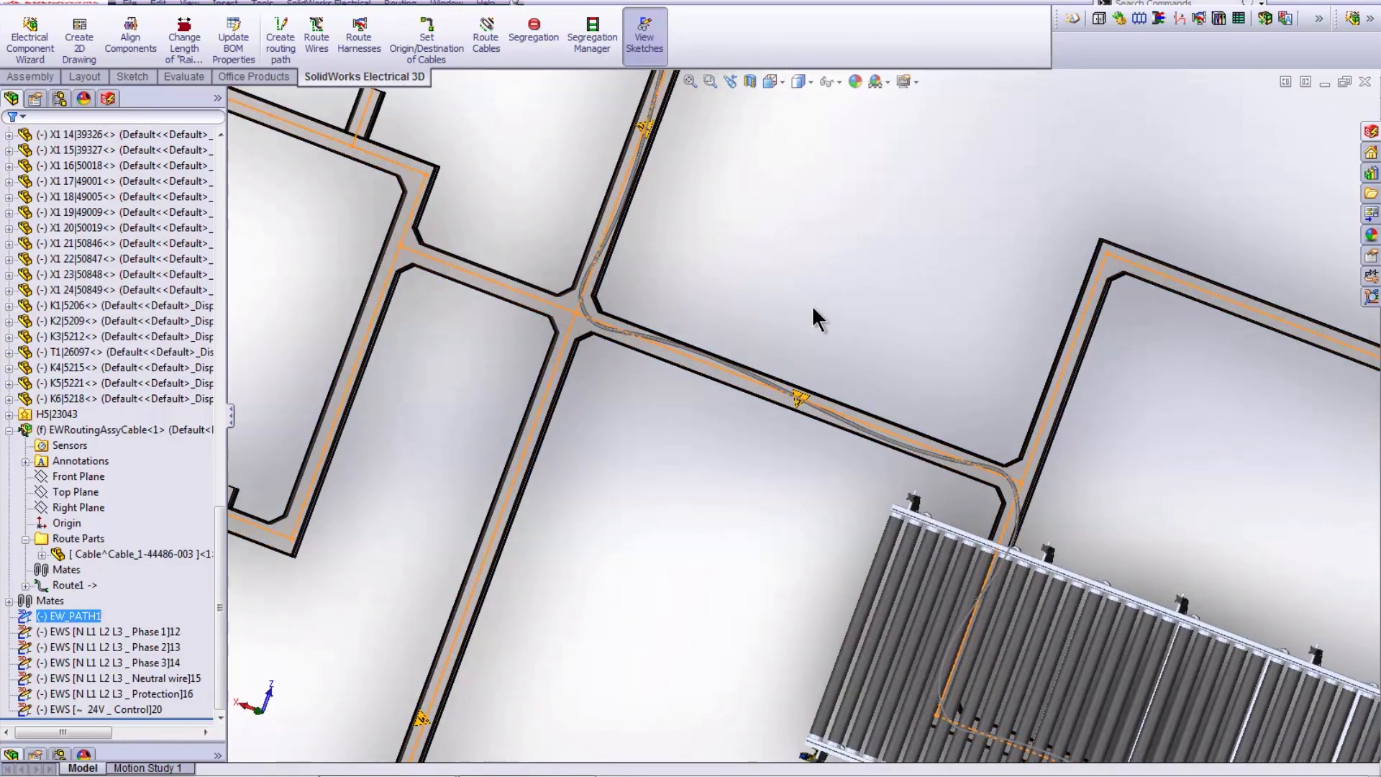
middle_click_drag(868, 283, 759, 236)
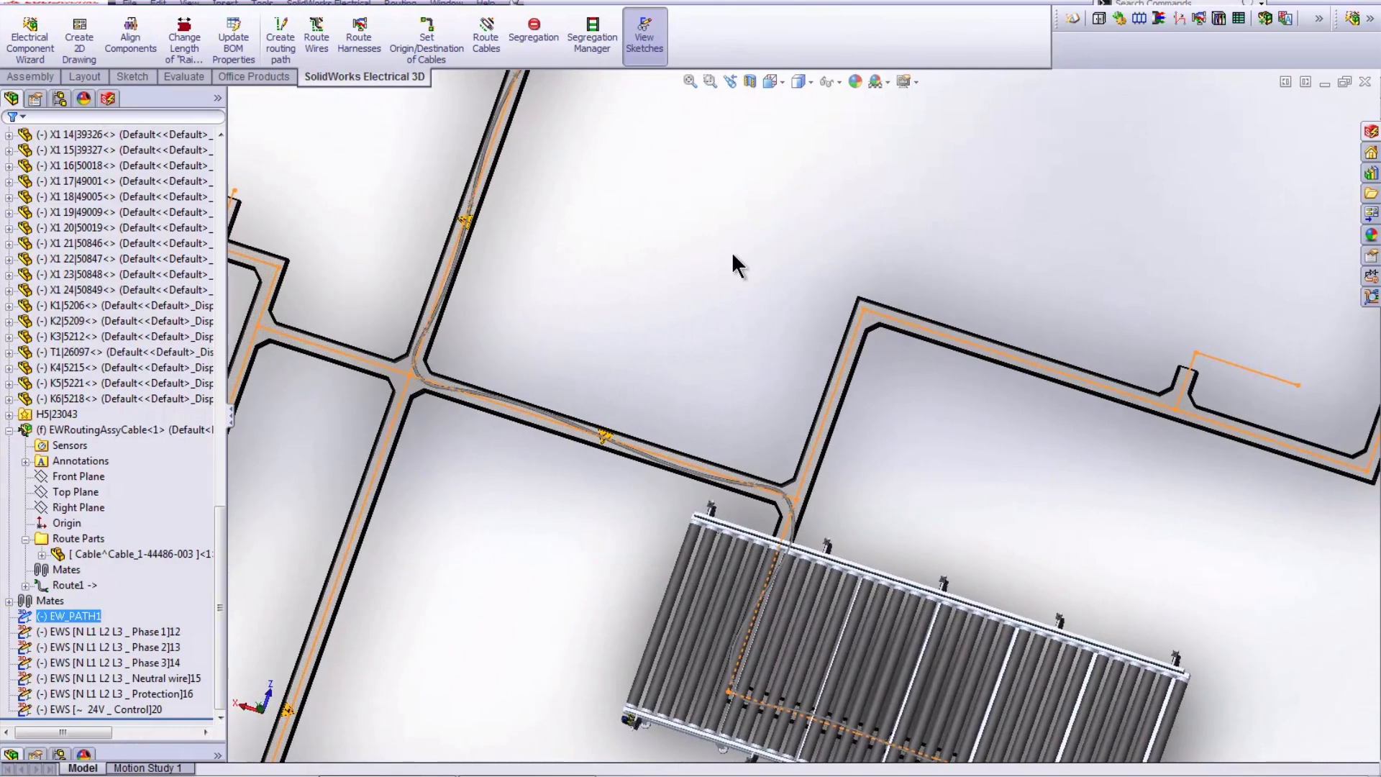
middle_click_drag(701, 315, 714, 200, "ctrl")
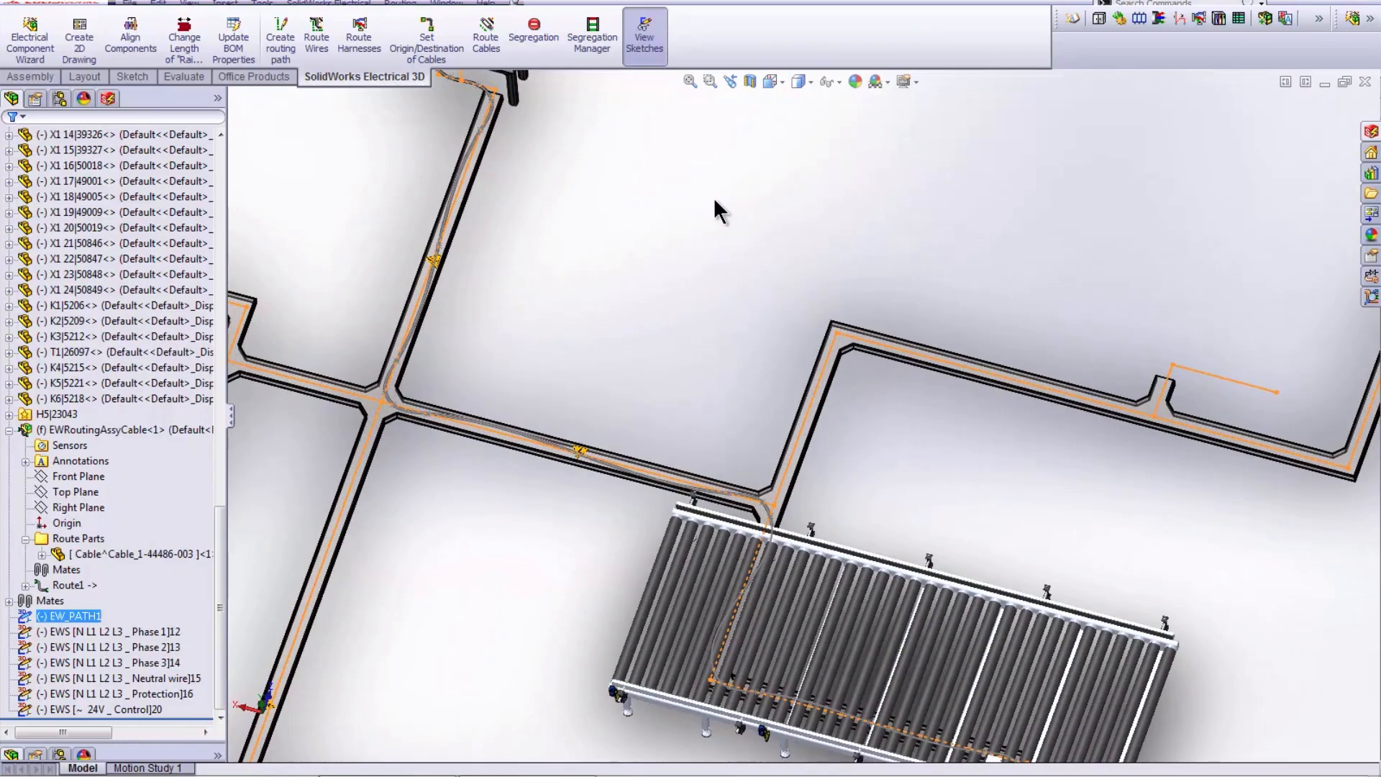
- Examine the motor cable's end in the main electrical enclosure, from the cable gland to the terminal strip
key("space")
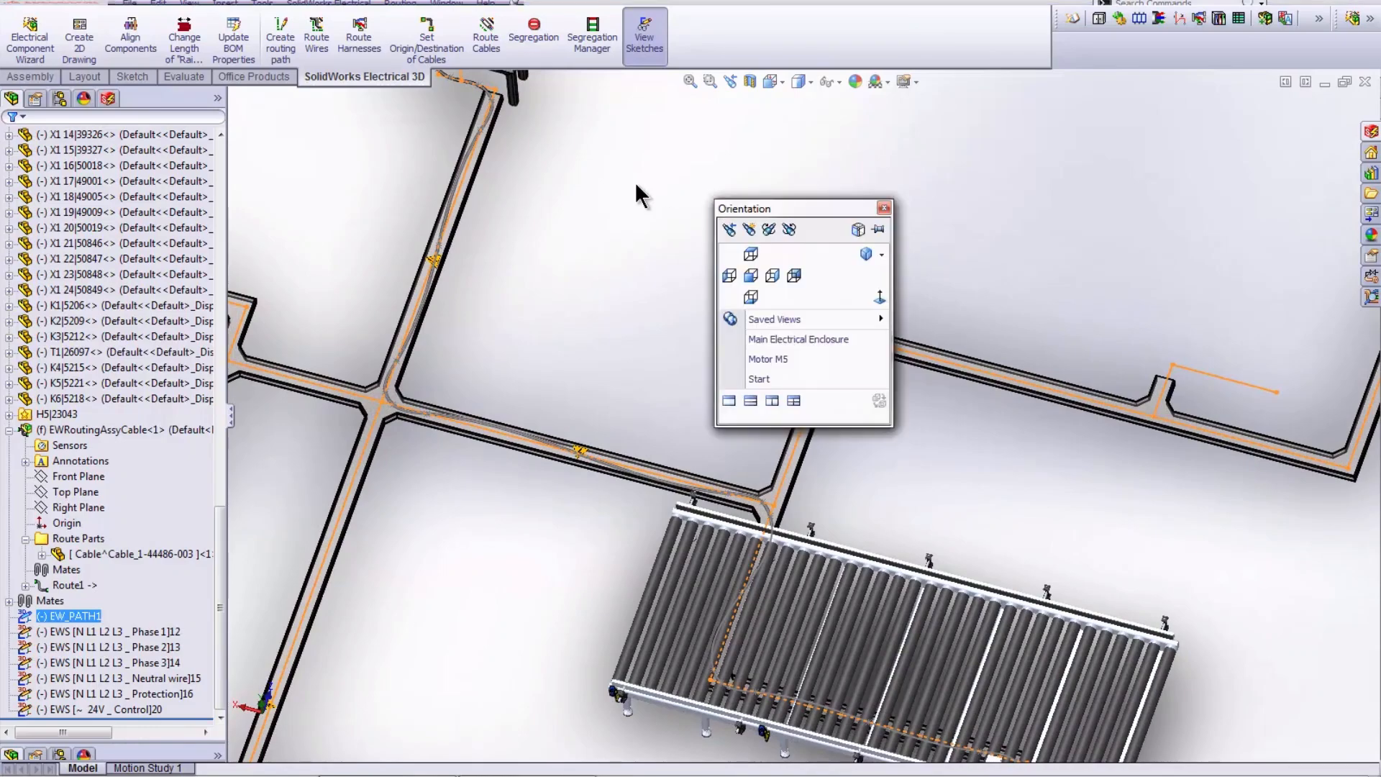
left_click(780, 344)
scroll(1045, 689, "down", 5)
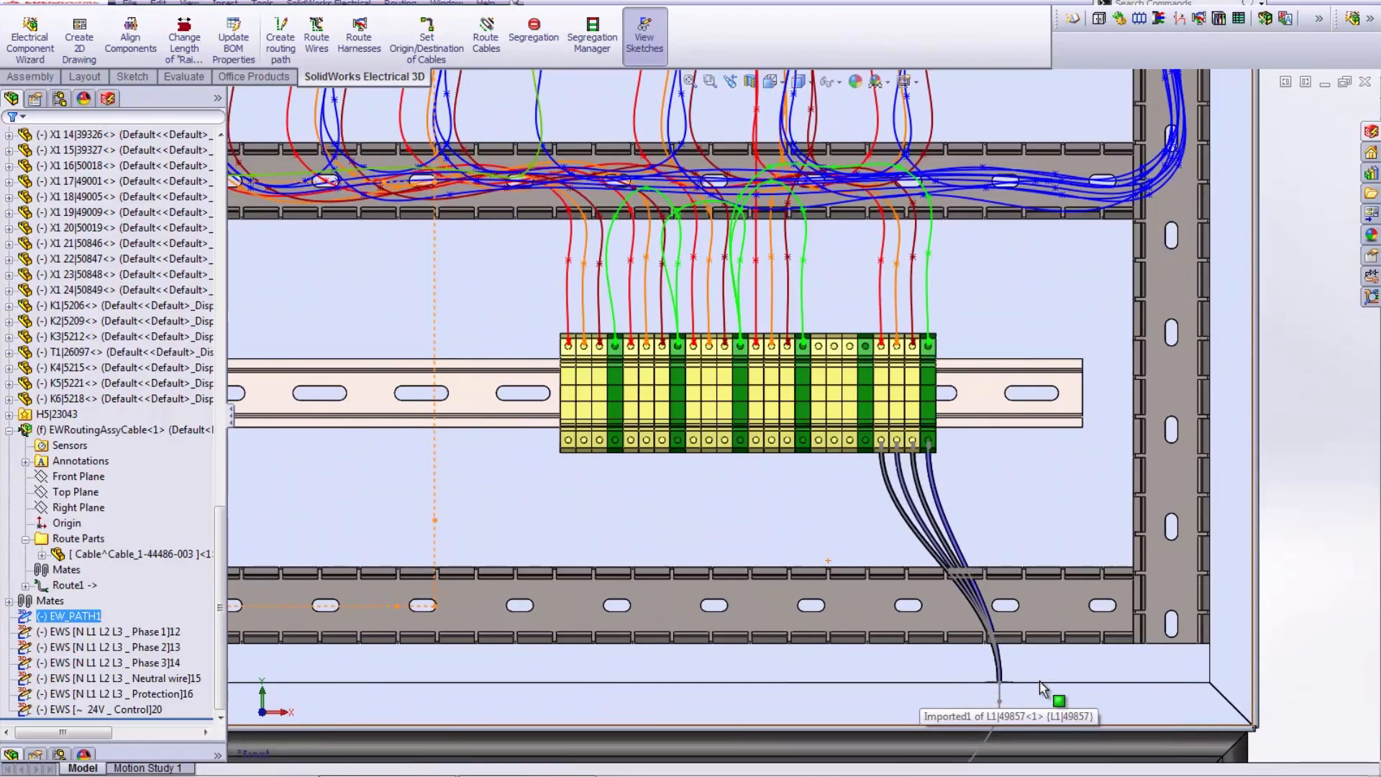
scroll(1044, 689, "down", 4)
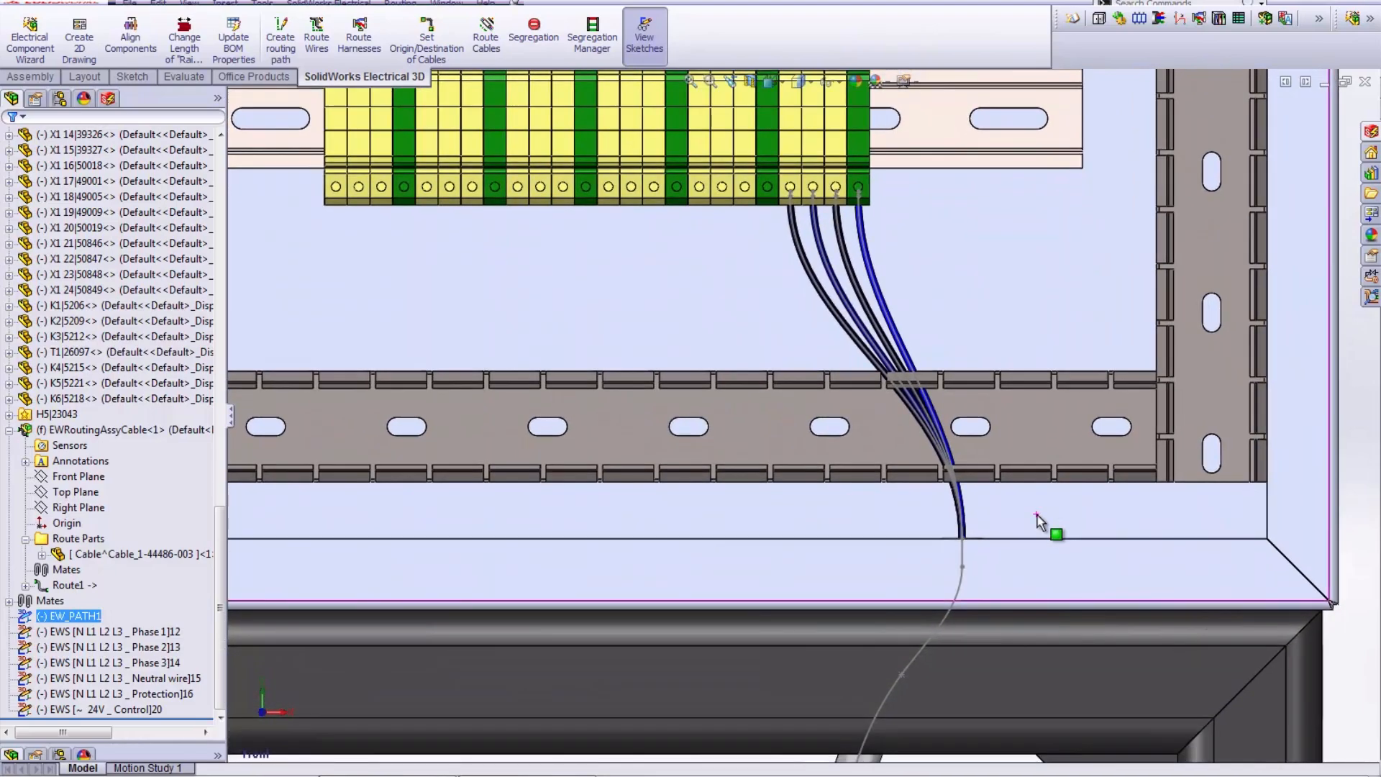
middle_click_drag(1038, 523, 1036, 611)
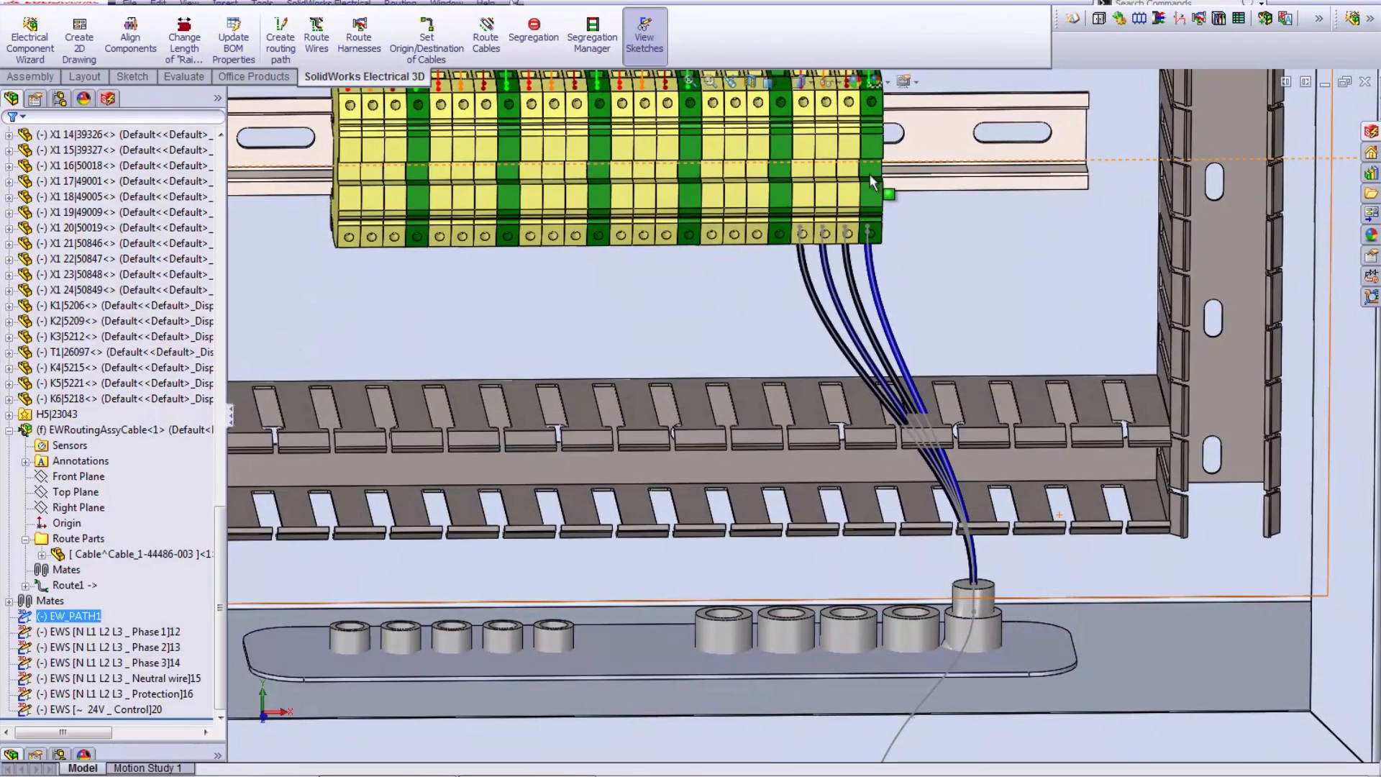
scroll(751, 359, "up", 6)
scroll(748, 355, "up", 2)
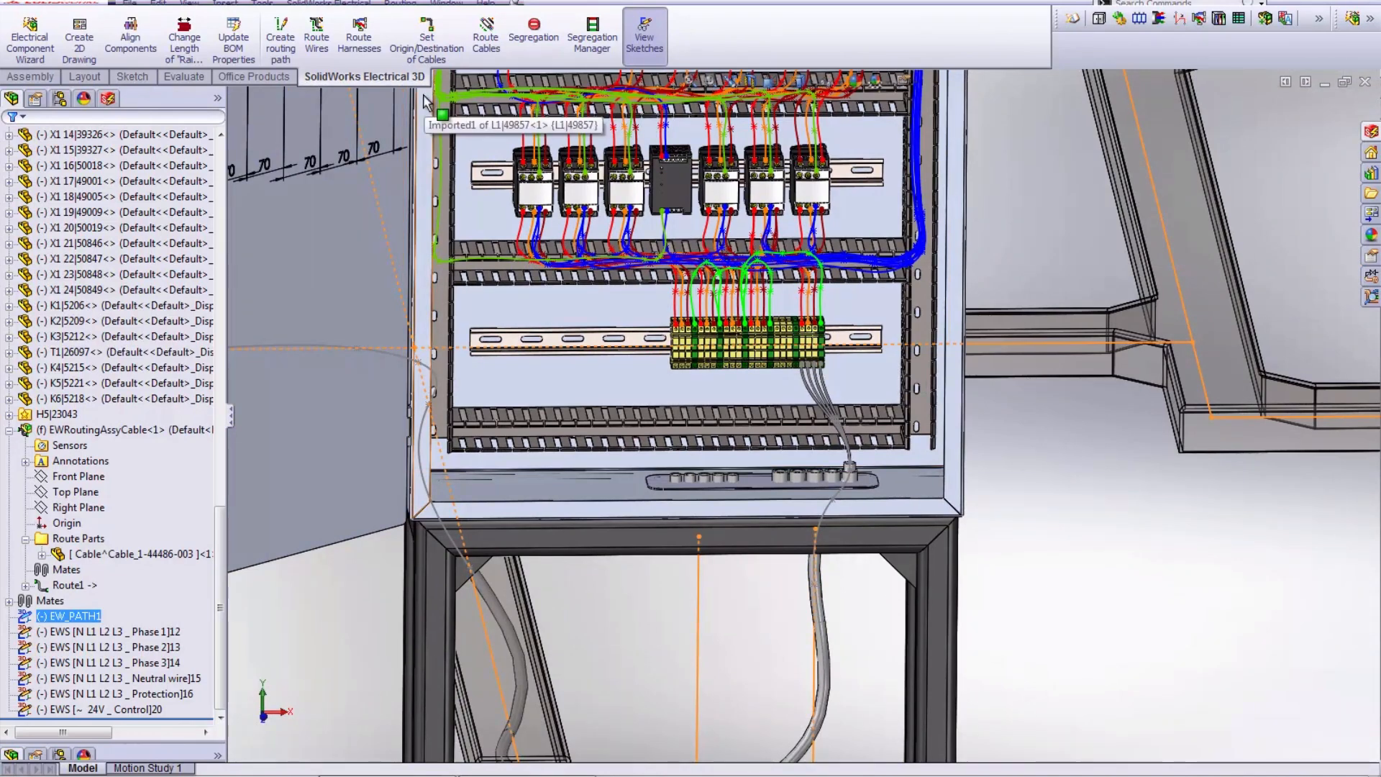
- Review the reports for cable lengths, cable cores and the BOM grouped by manufacturer and bundle
left_click(1239, 20)
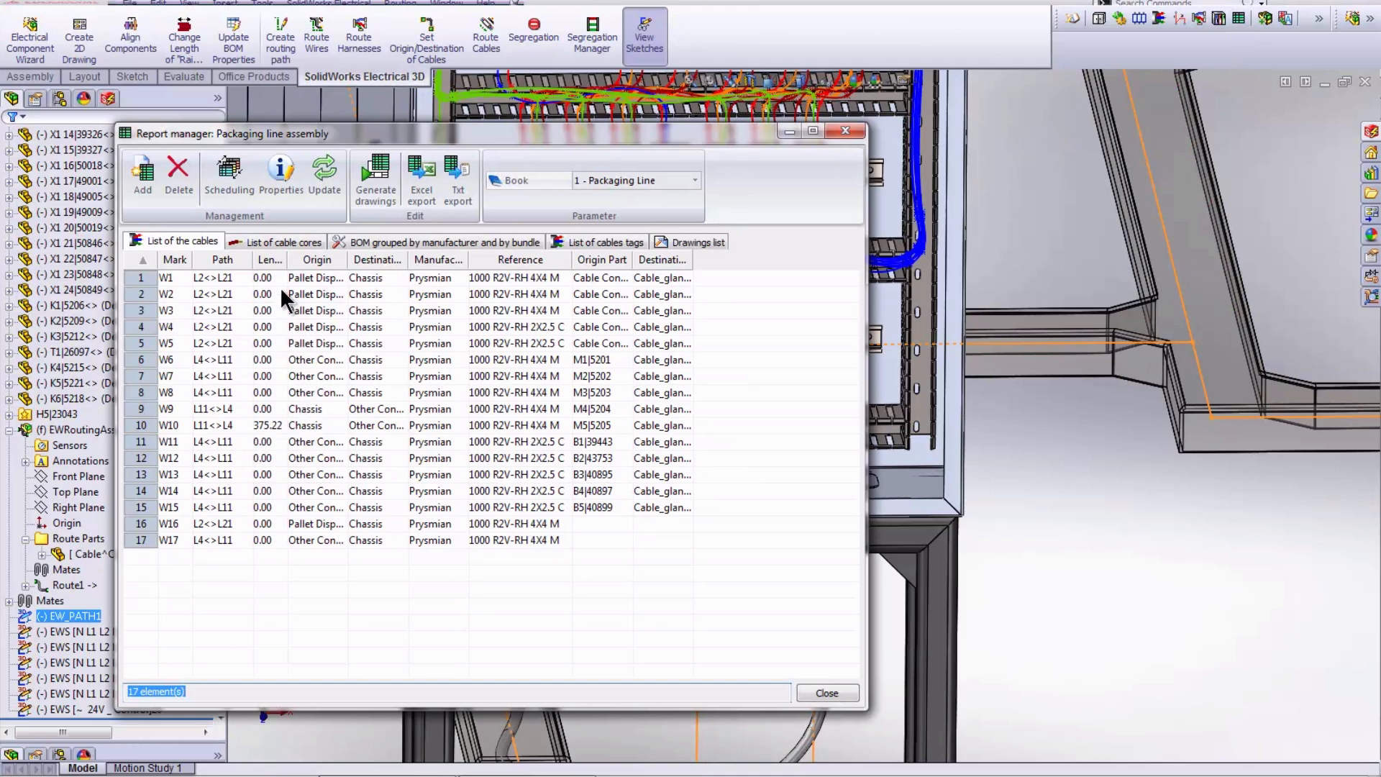
left_click_drag(285, 260, 330, 259)
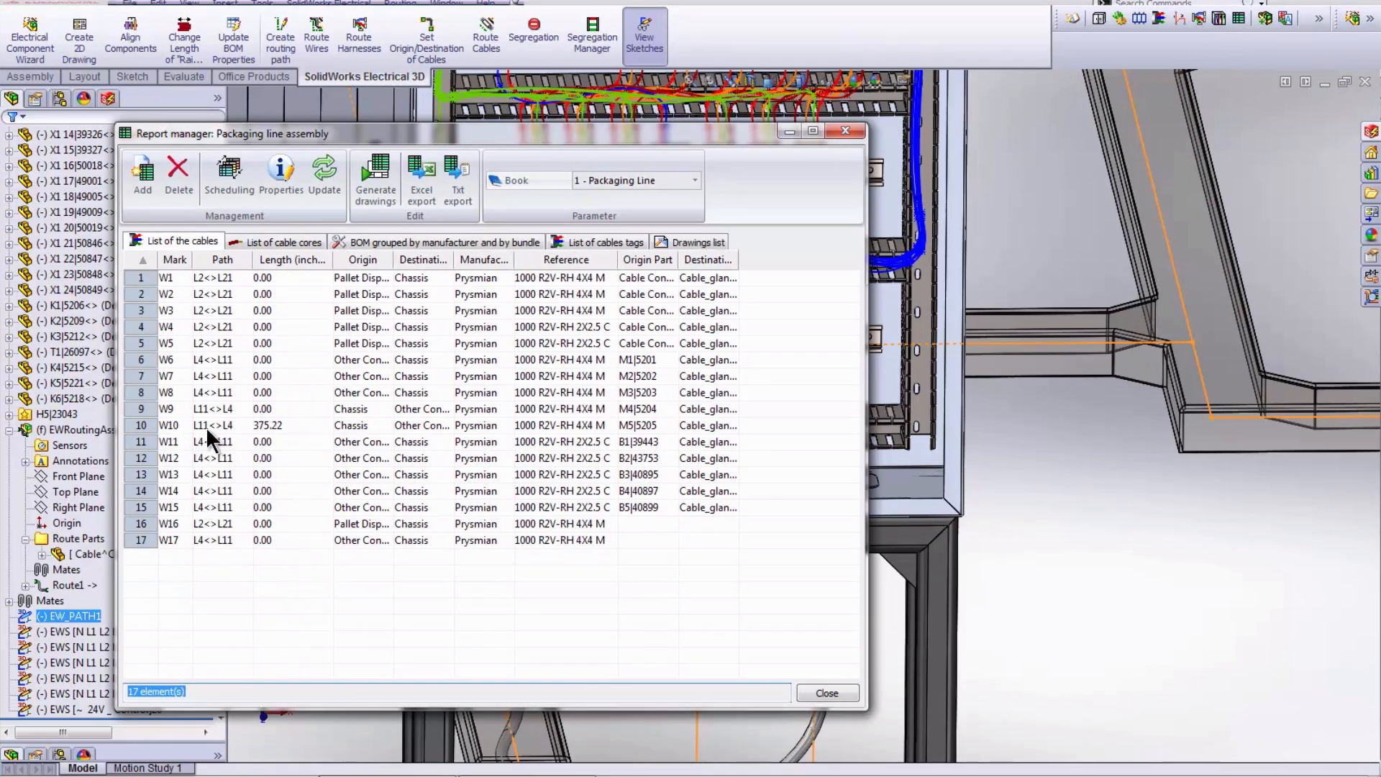
left_click(302, 241)
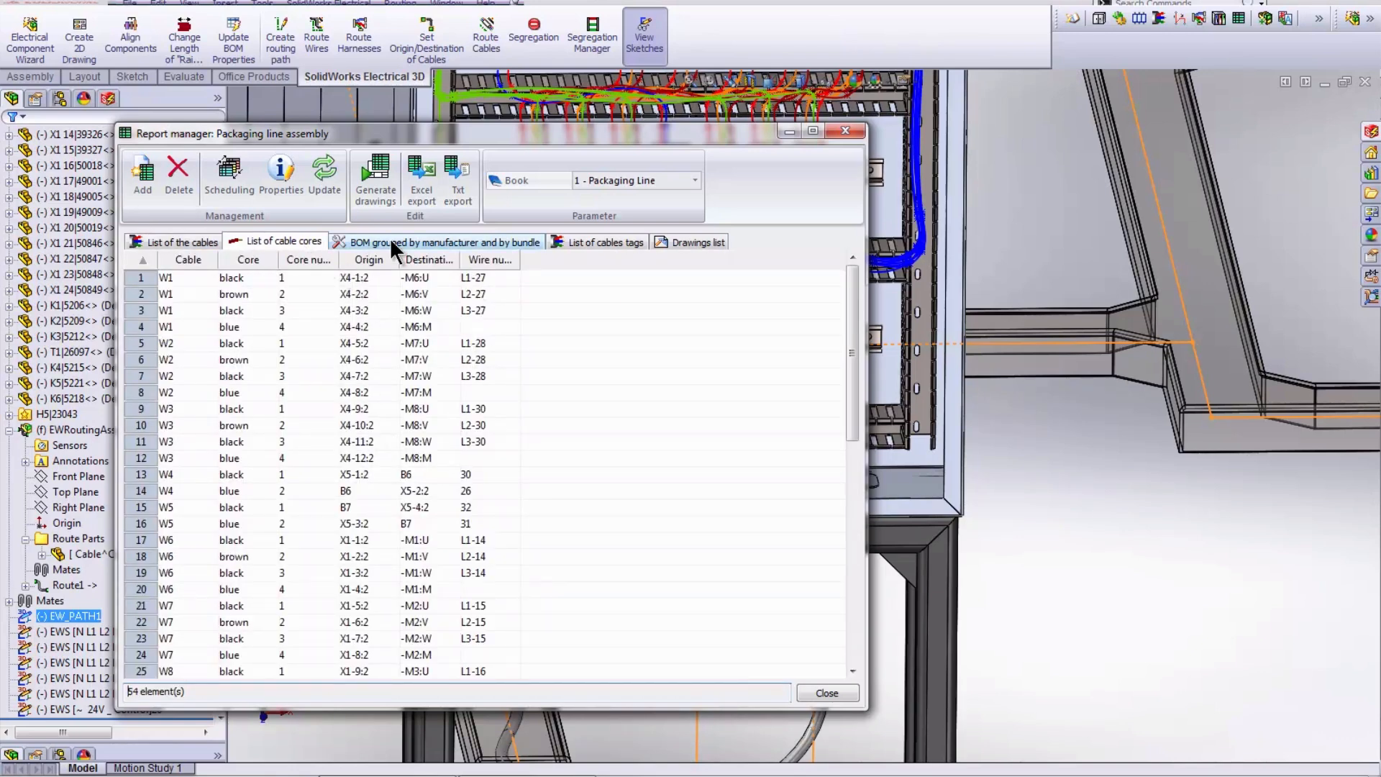
left_click(590, 243)
left_click(514, 243)
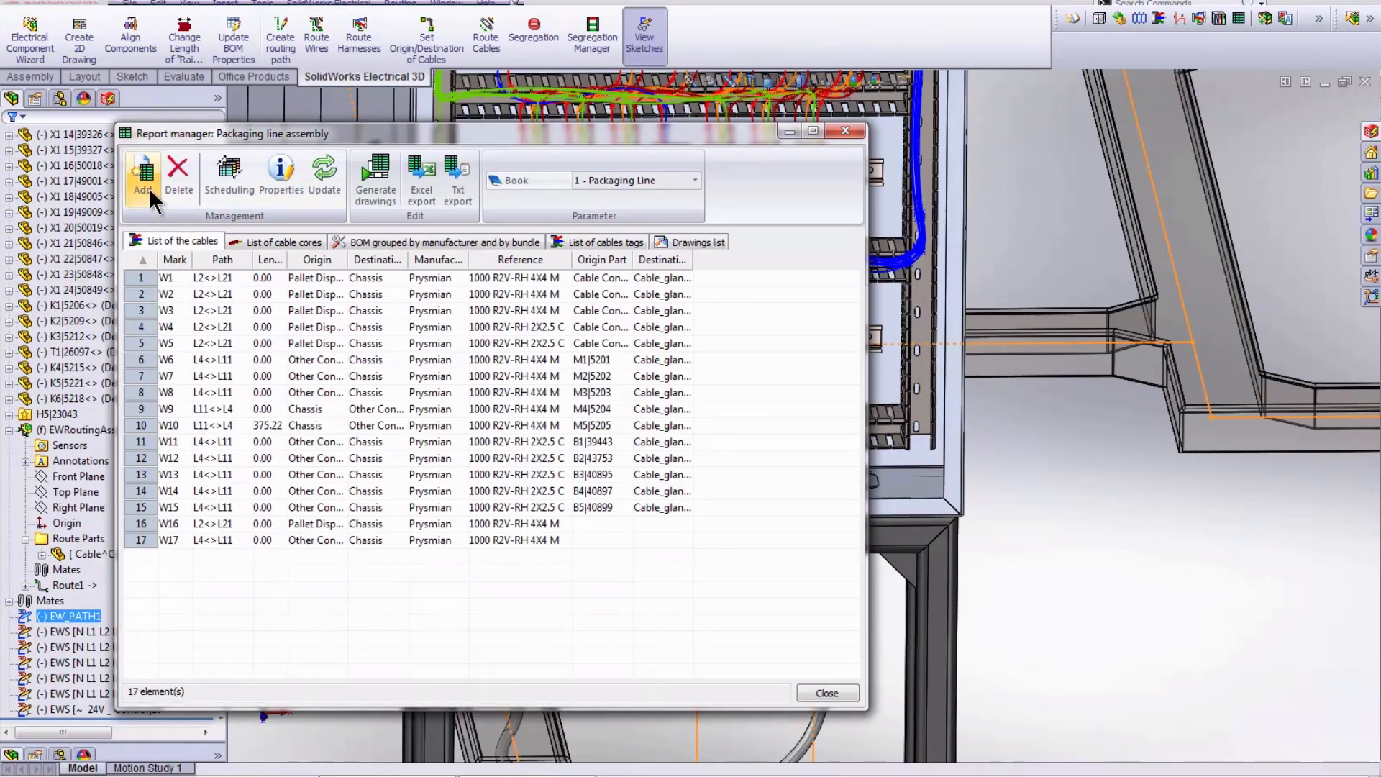
- Add the WiringLineType_Imperial report, the list of wires by line style, to the project's reports
left_click(149, 188)
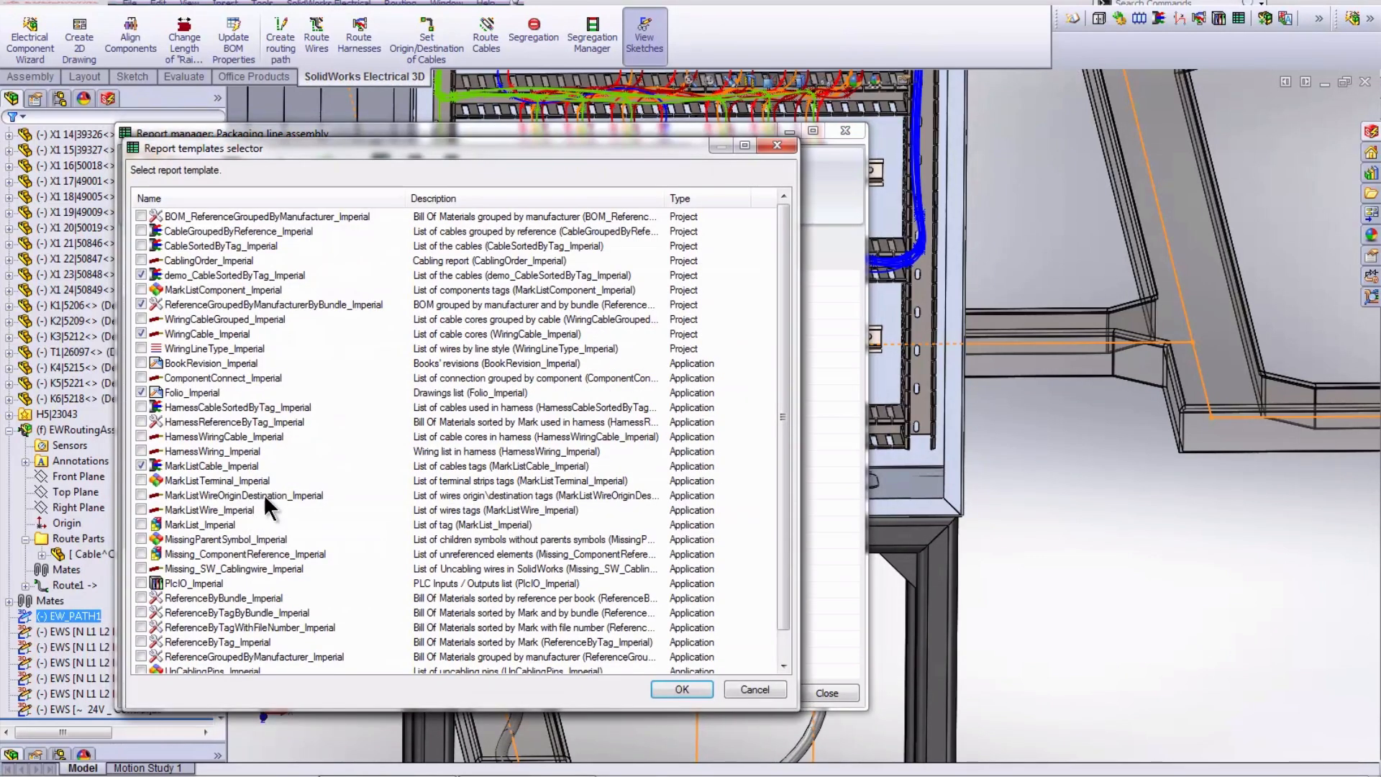
left_click(142, 349)
left_click(687, 689)
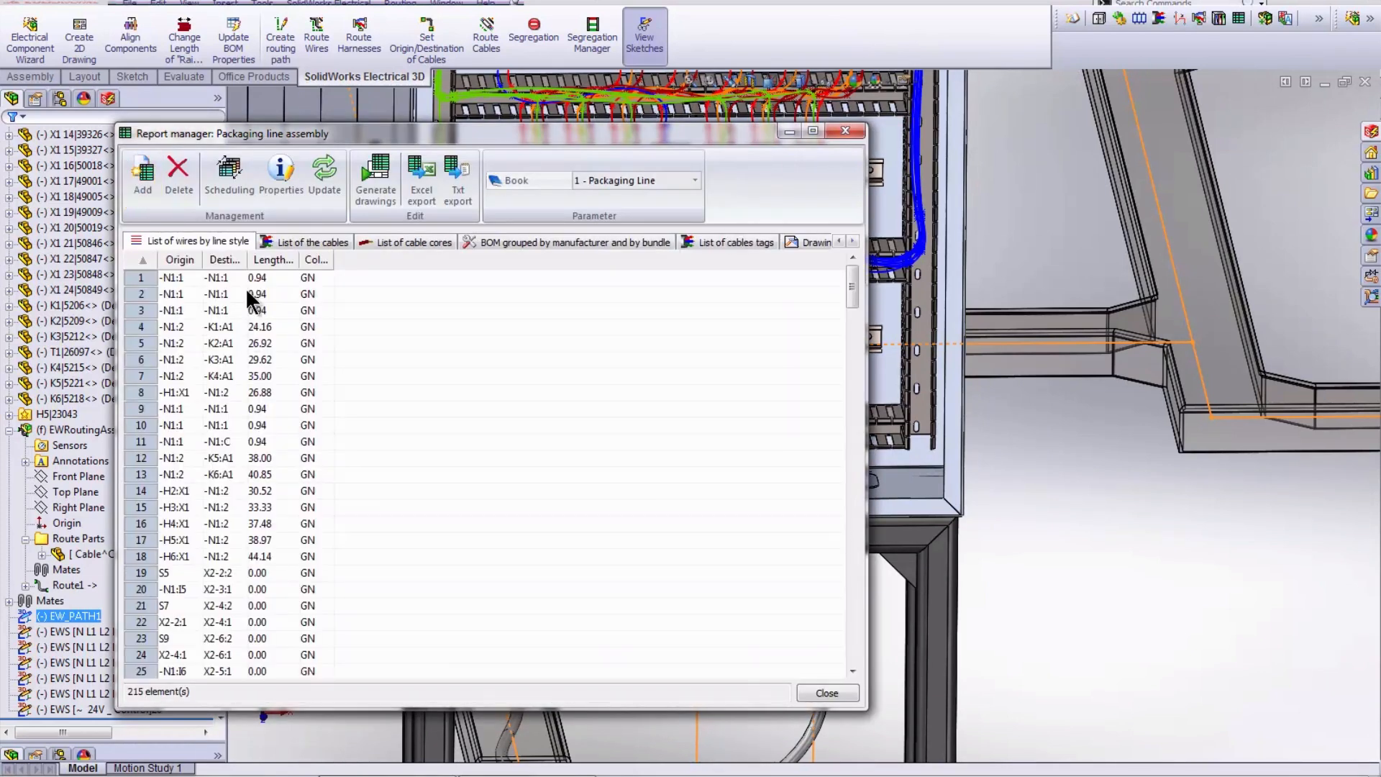
- Widen the Length, Destination and Origin columns of the wire list to read them, then close the Report manager
left_click_drag(297, 260, 367, 259)
left_click_drag(248, 259, 318, 259)
left_click_drag(203, 260, 267, 260)
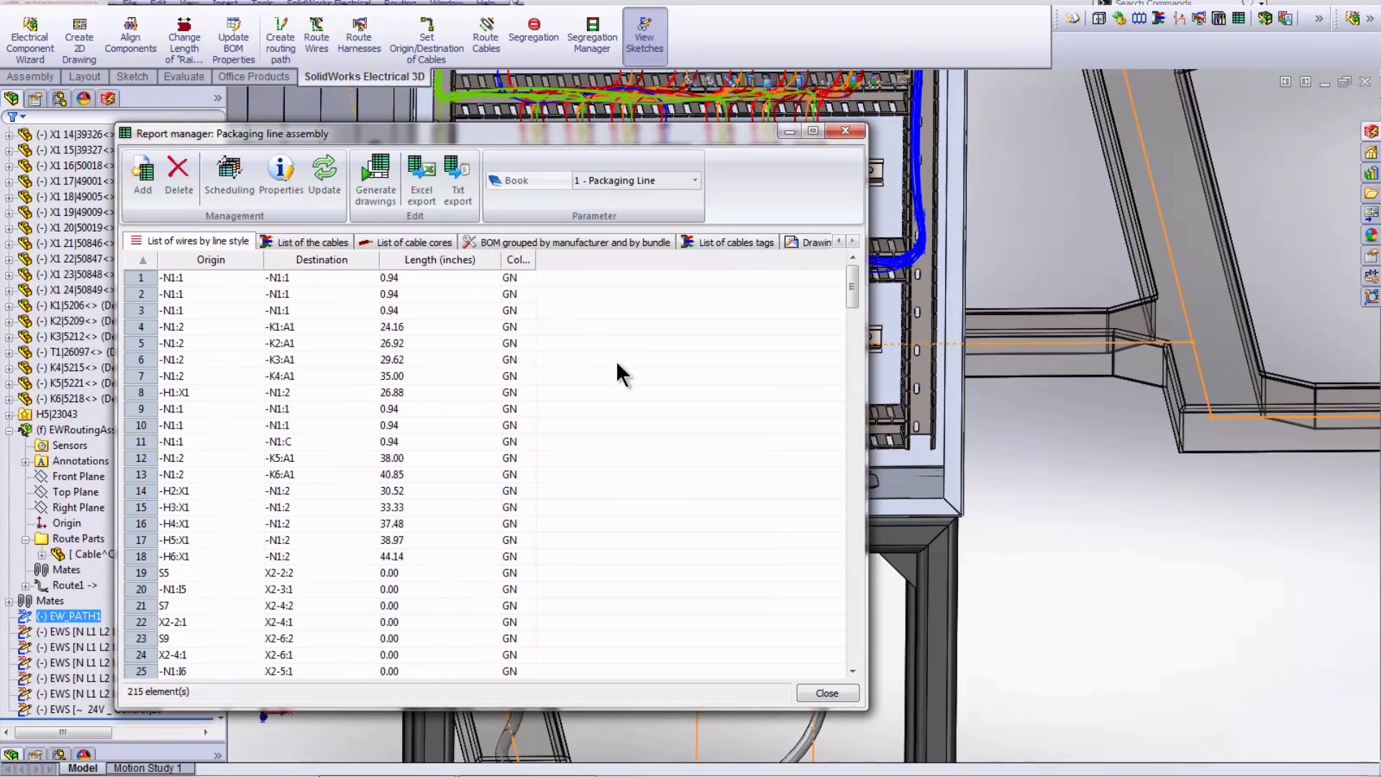
left_click(826, 692)
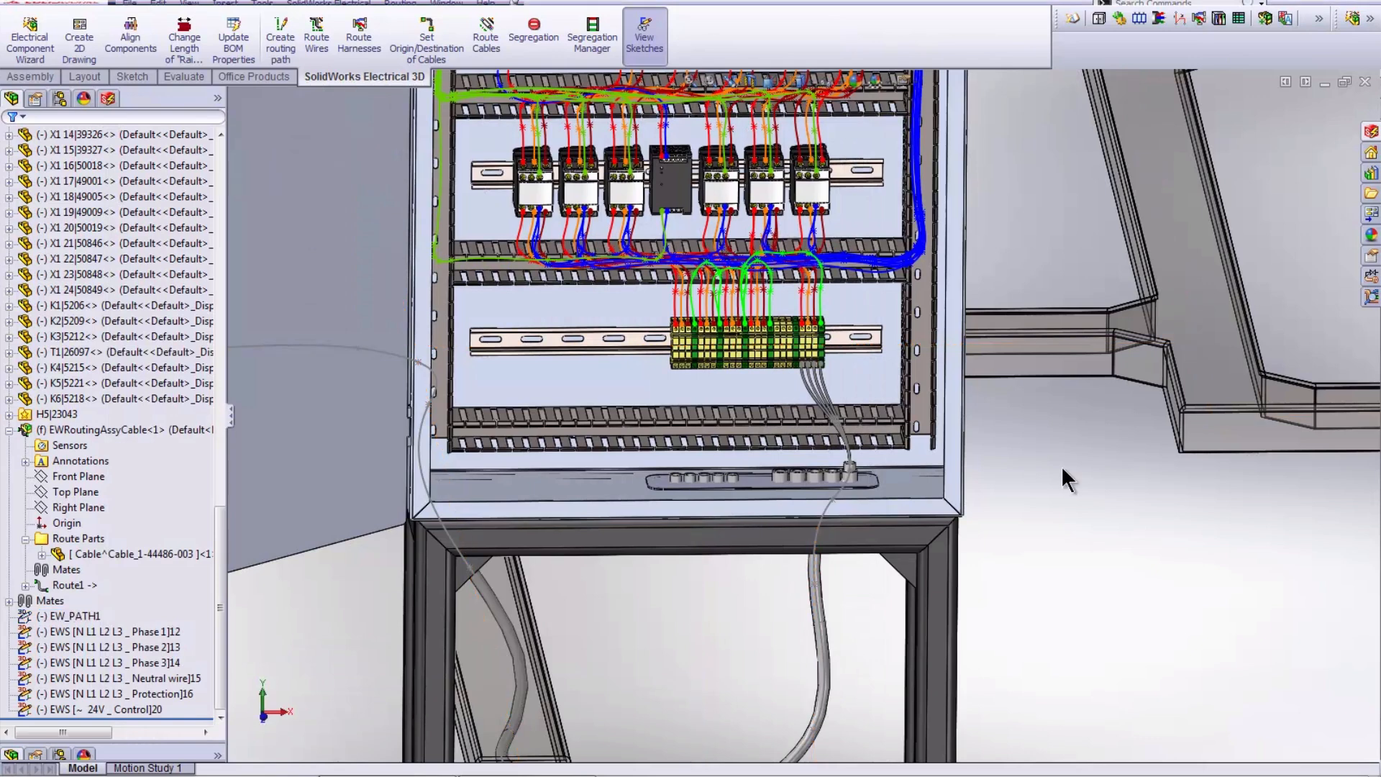
- Switch to the saved Start view, show the sketches in the assembly, and create a 2D drawing of it
key("space")
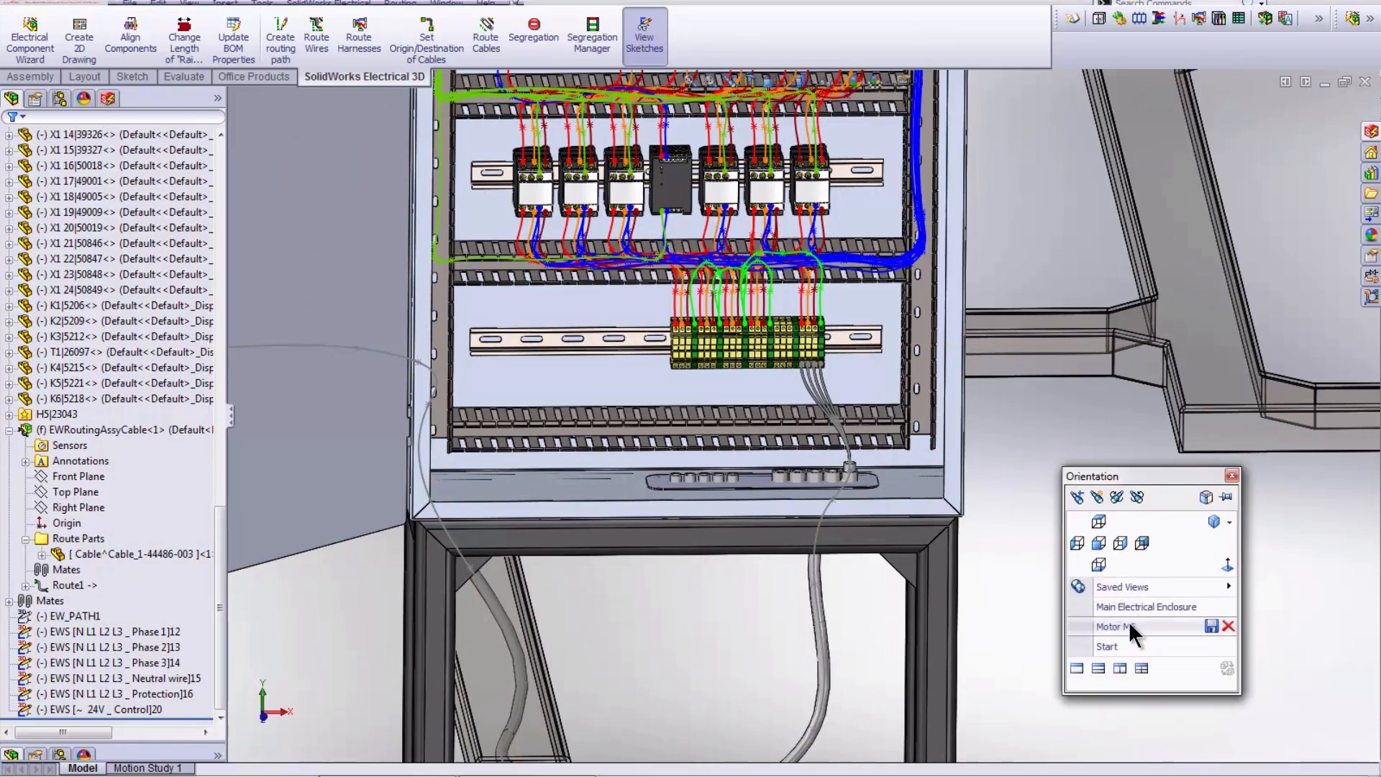
left_click(1107, 645)
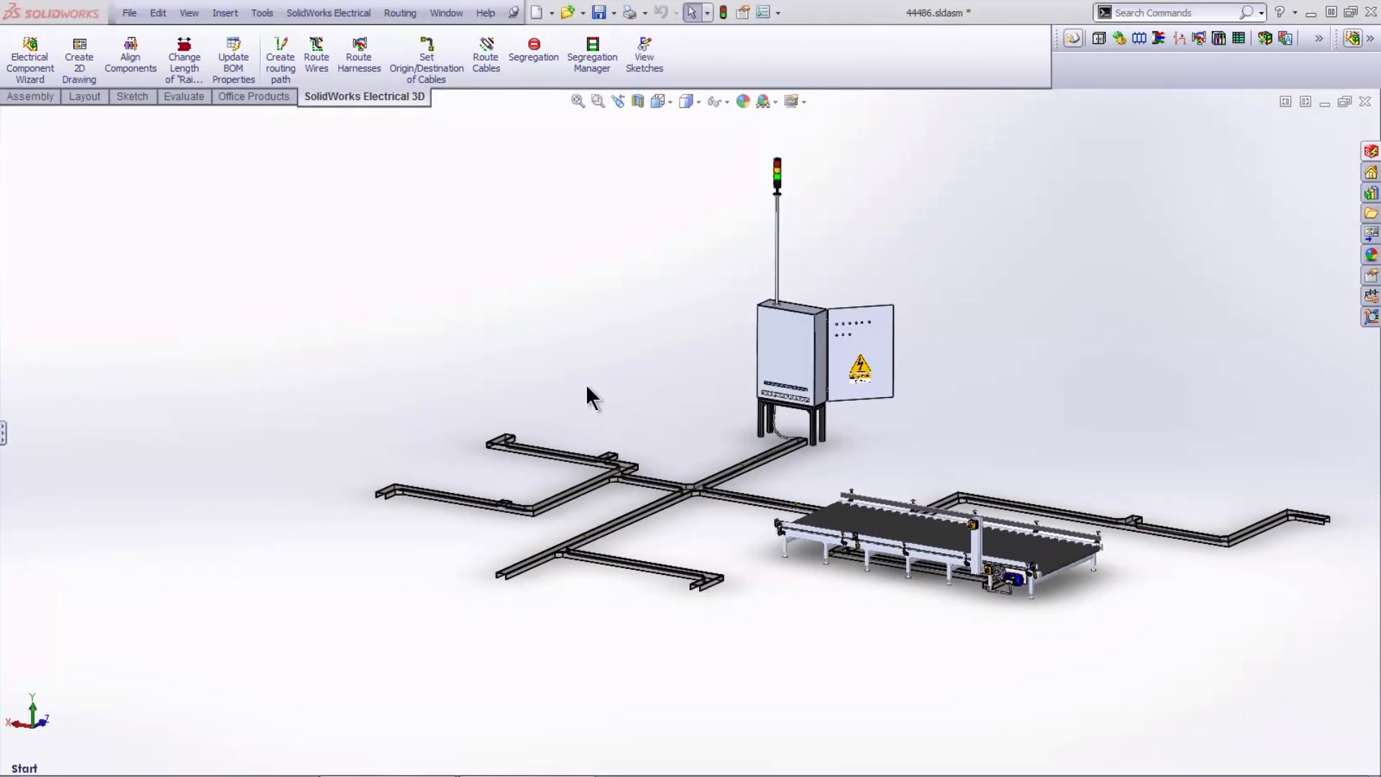
left_click(632, 74)
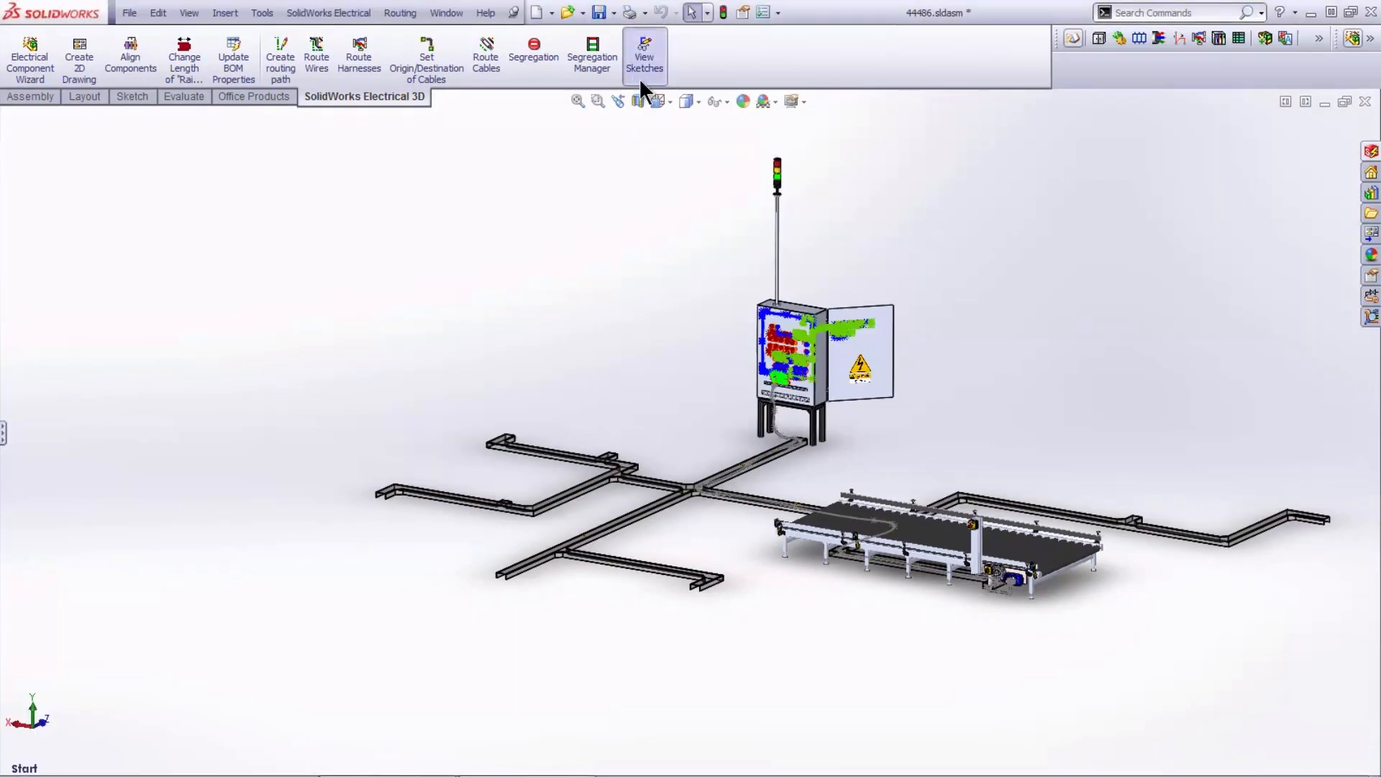
left_click(81, 69)
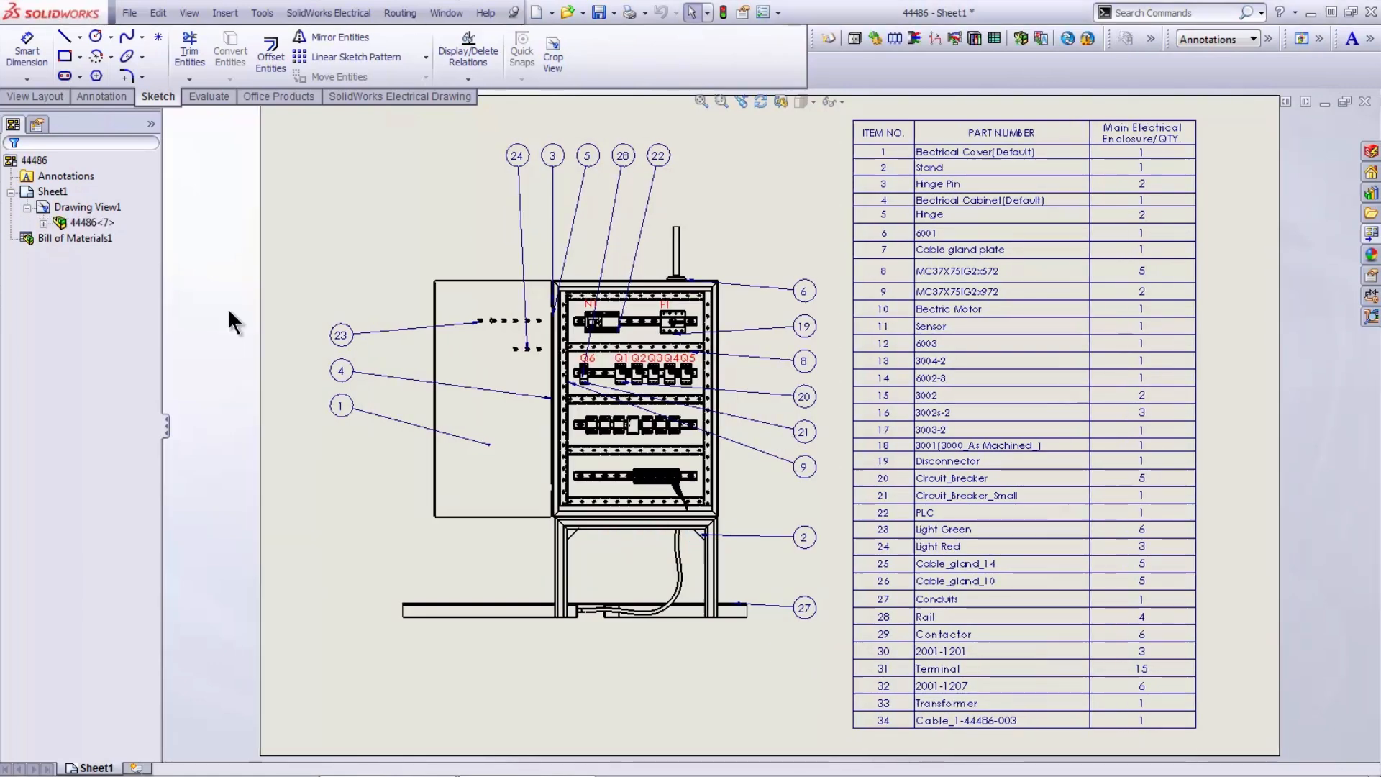
- Show all the EWS wire sketches, from Phase 1 through 24V Control, in the drawing view of assembly 44486
left_click(41, 221)
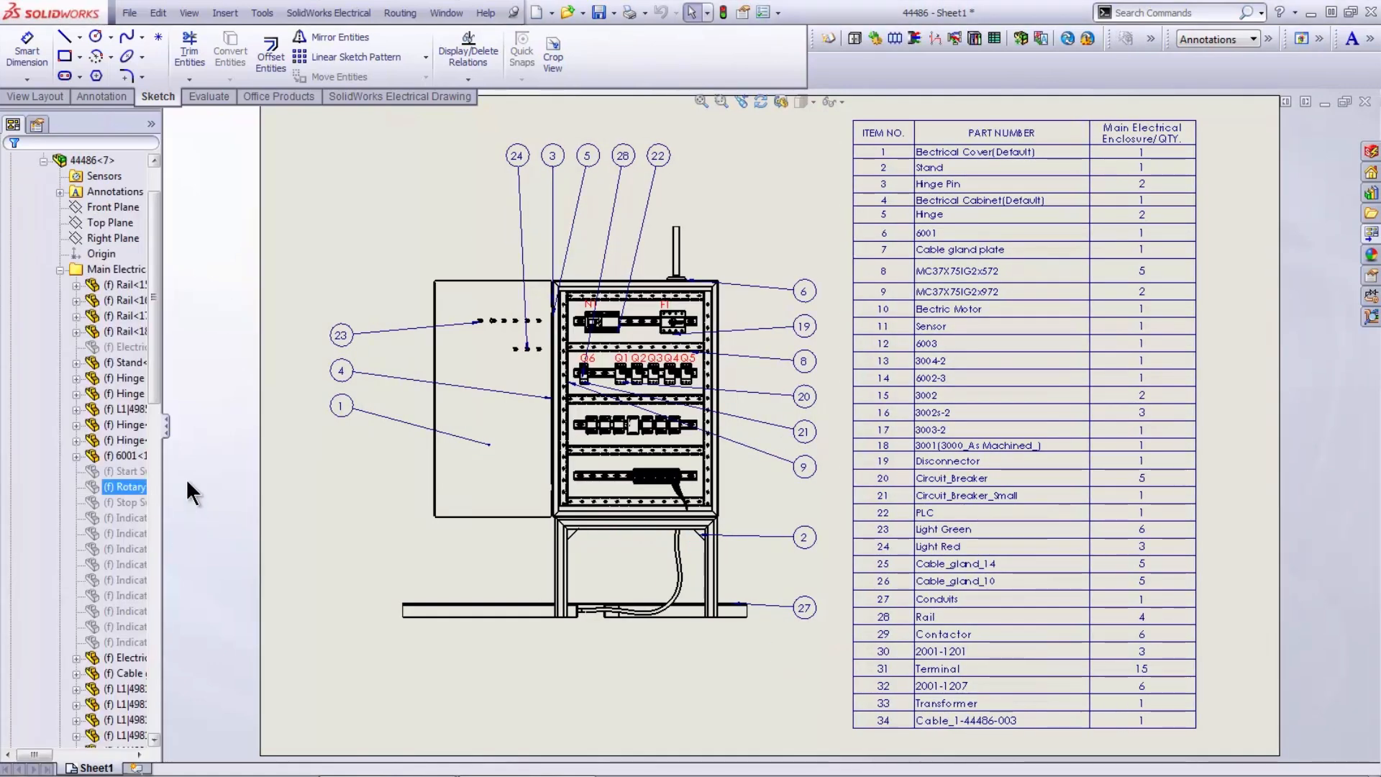
left_click_drag(158, 395, 186, 729)
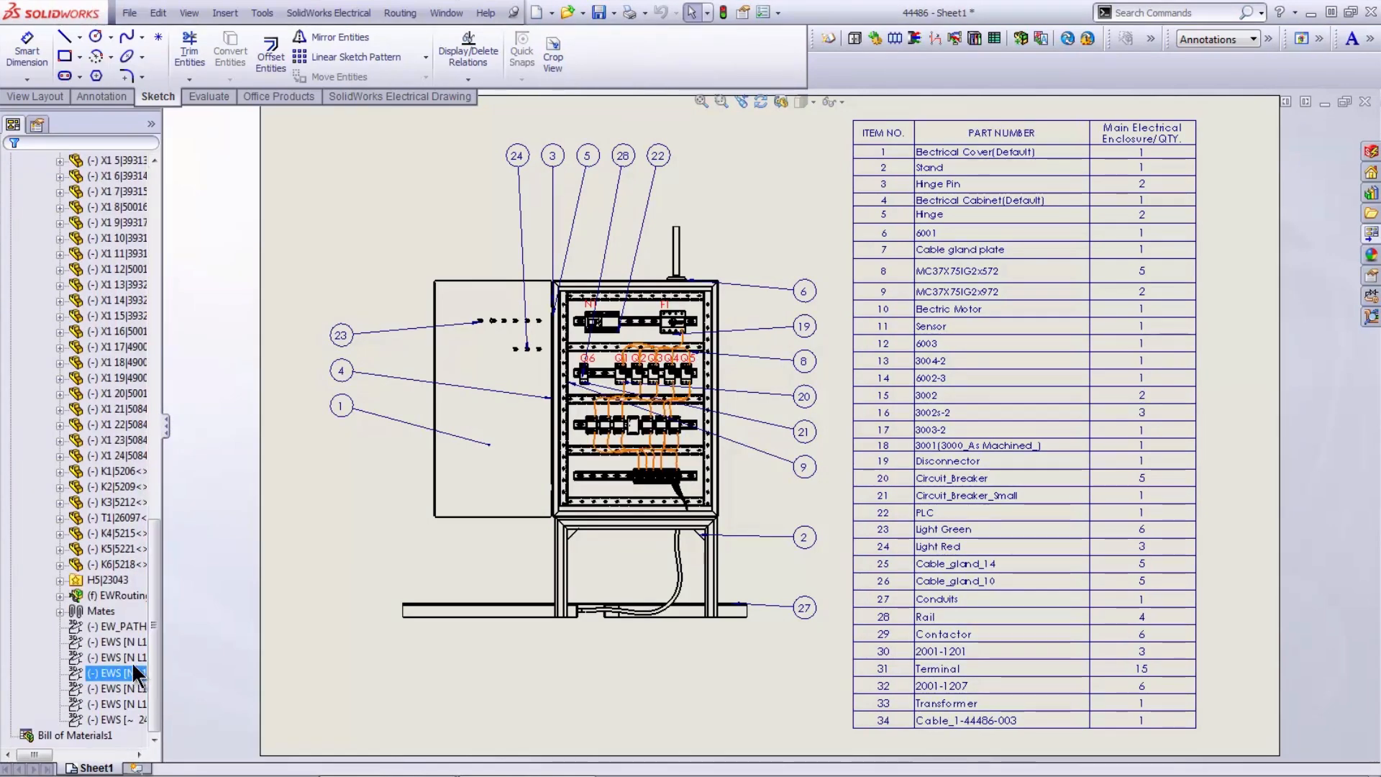
left_click(126, 715, "shift")
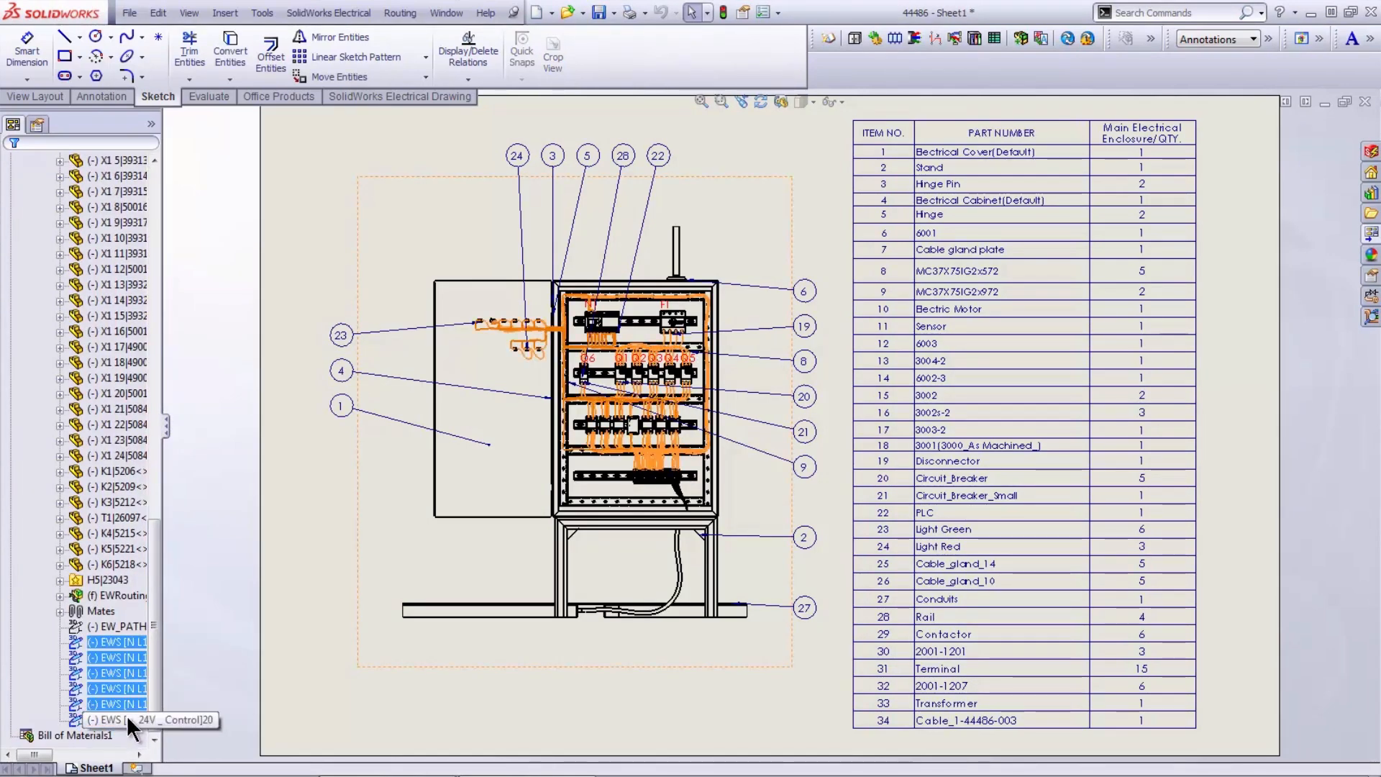
right_click(127, 715)
left_click(171, 604)
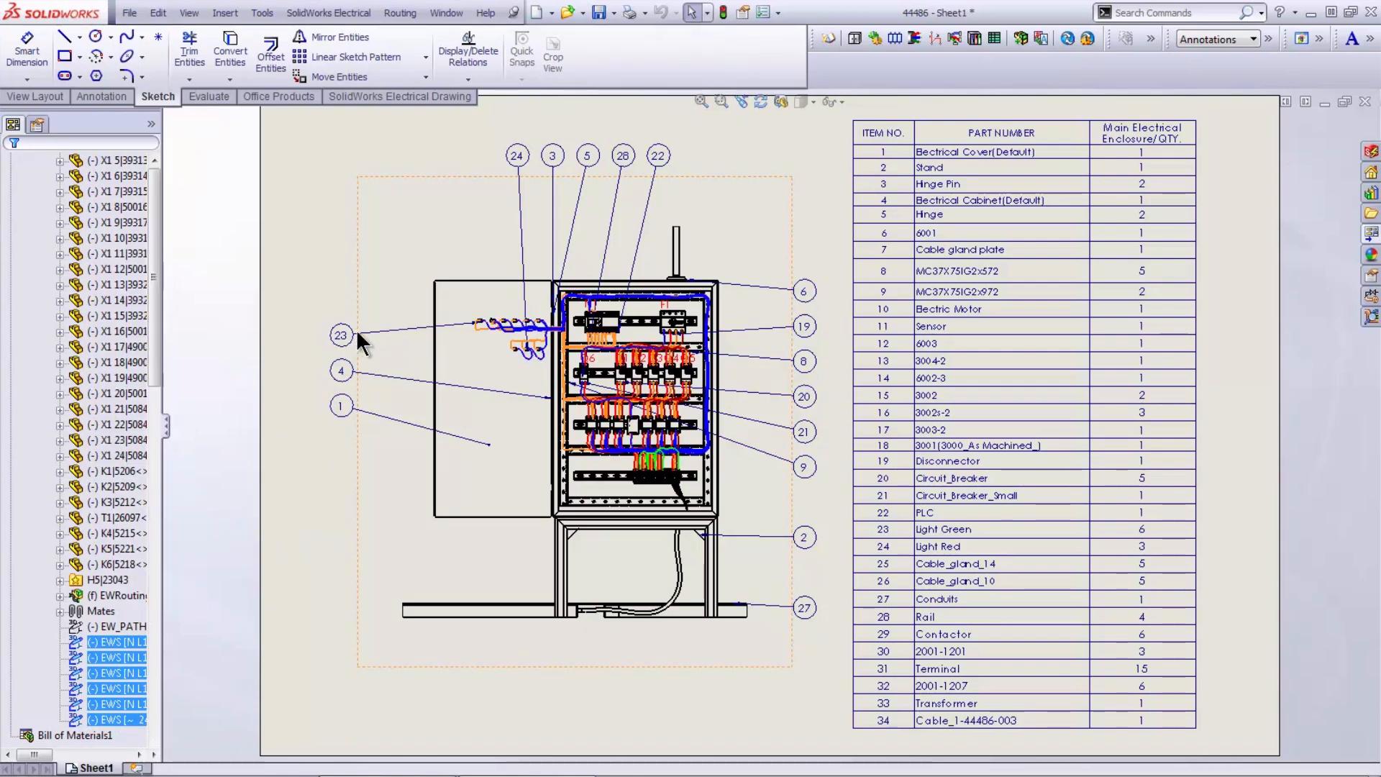
- Create marks for the visible components in the enclosure's drawing view
left_click(689, 476)
scroll(690, 476, "down", 3)
left_click(1364, 37)
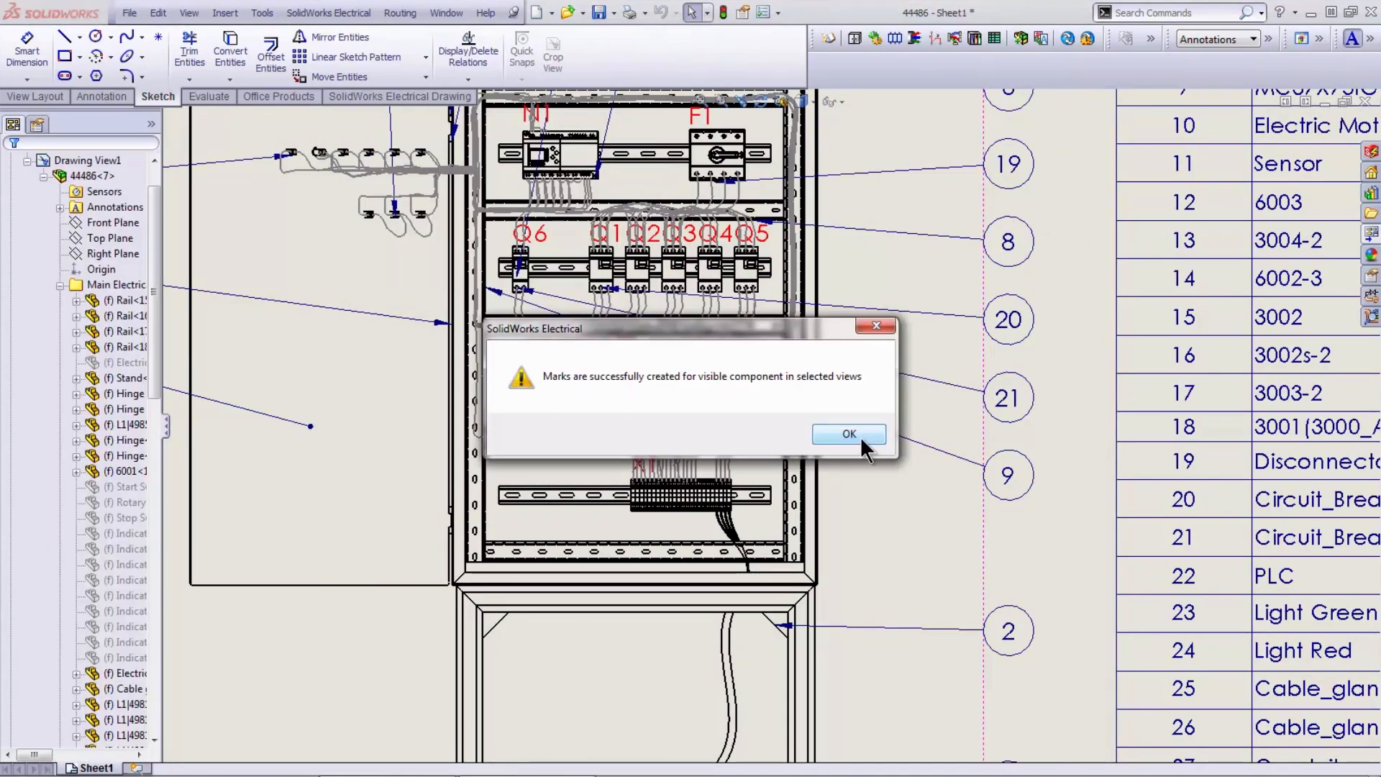
- Add the marked enclosure drawing with its parts table to the electrical project
left_click(863, 436)
scroll(983, 559, "up", 5)
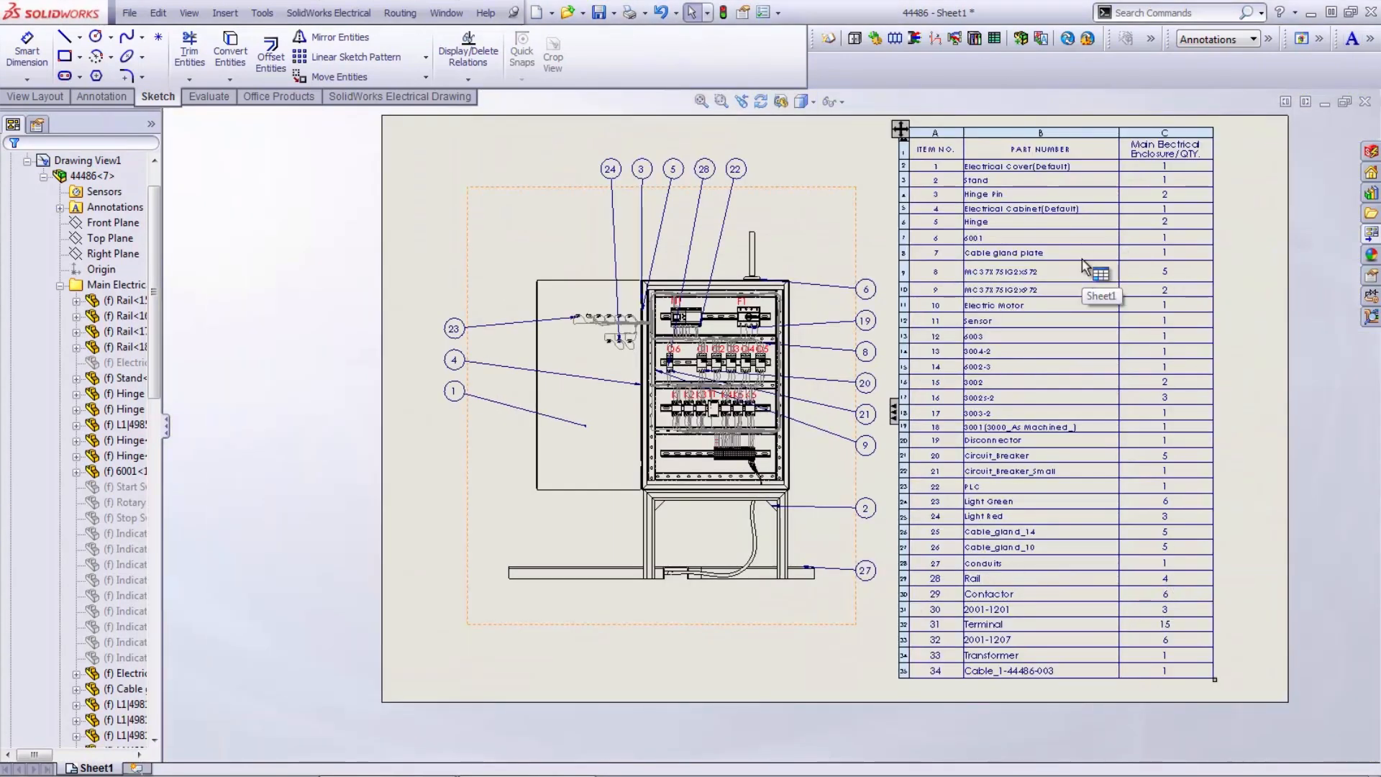
left_click(1371, 40)
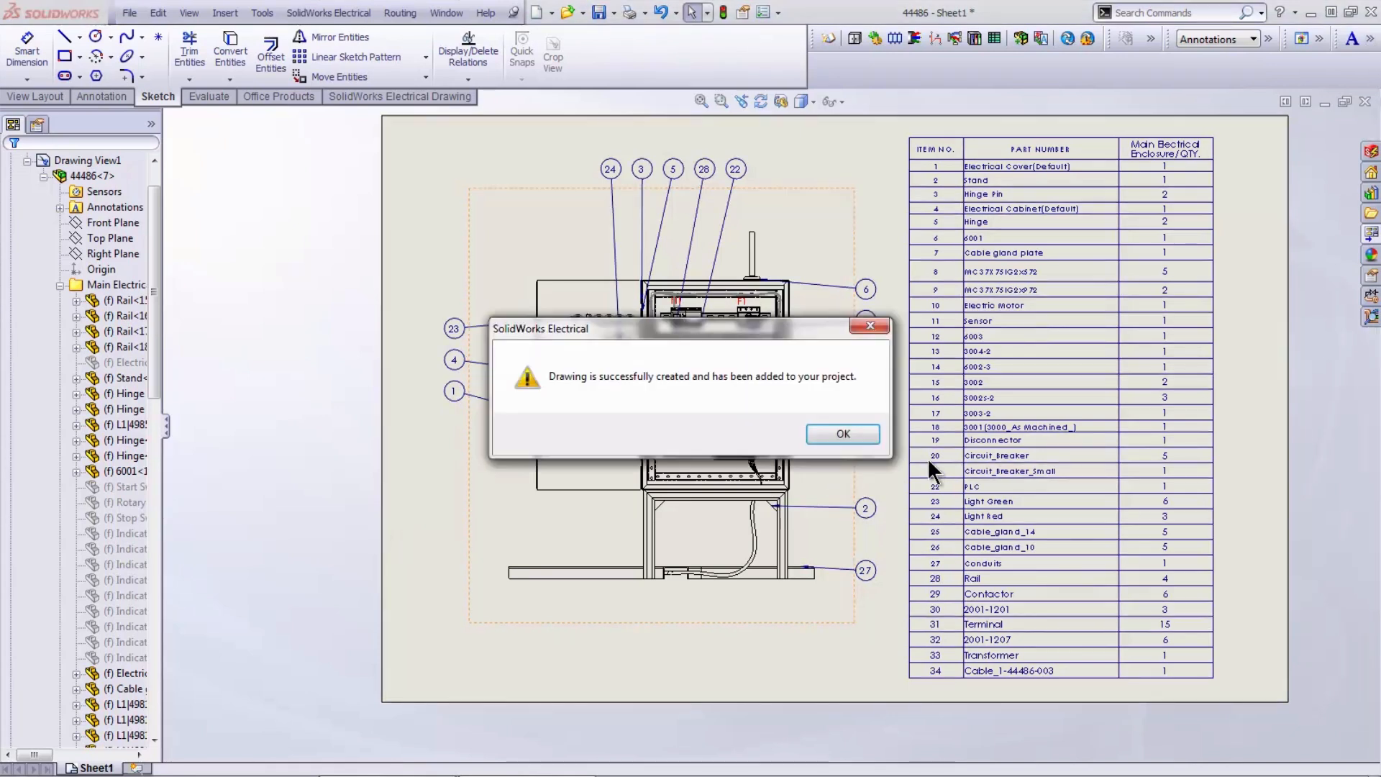
left_click(848, 436)
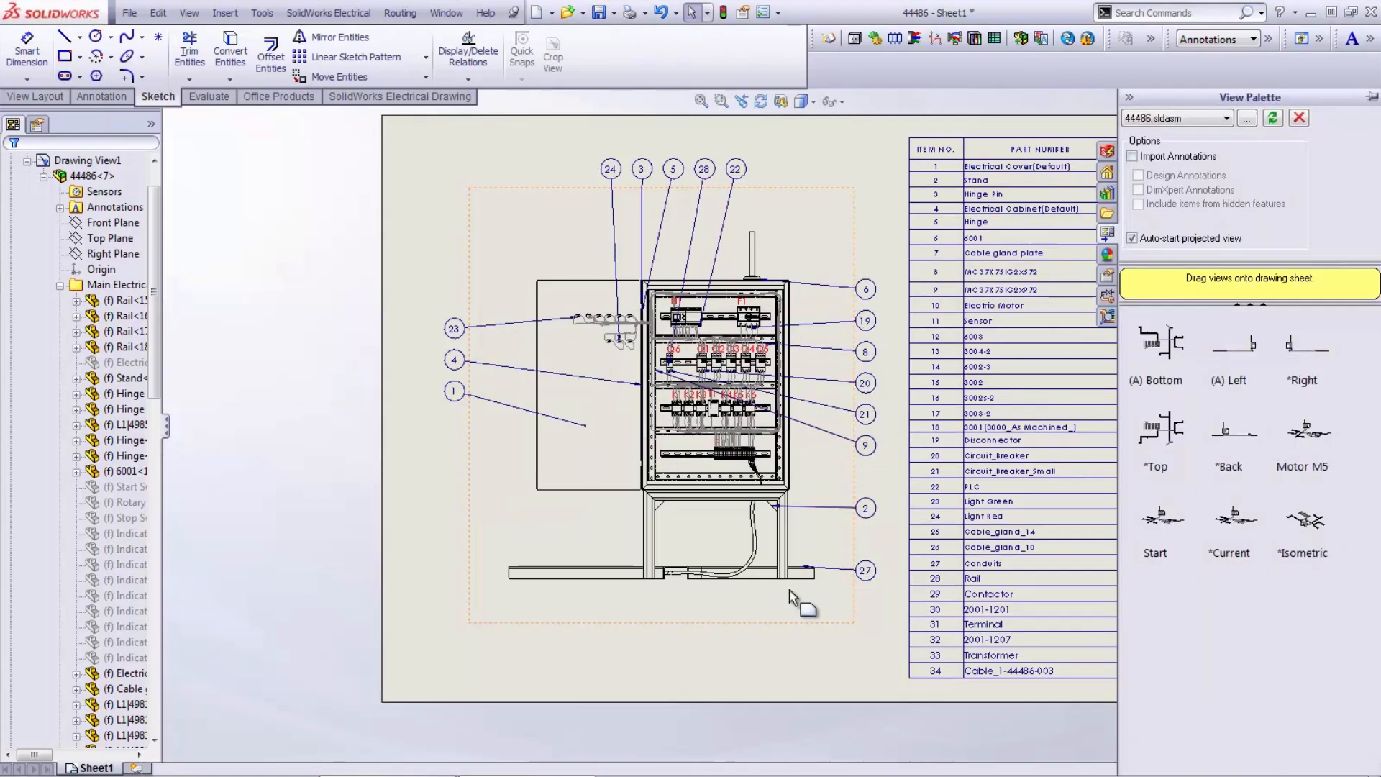
left_click(756, 661)
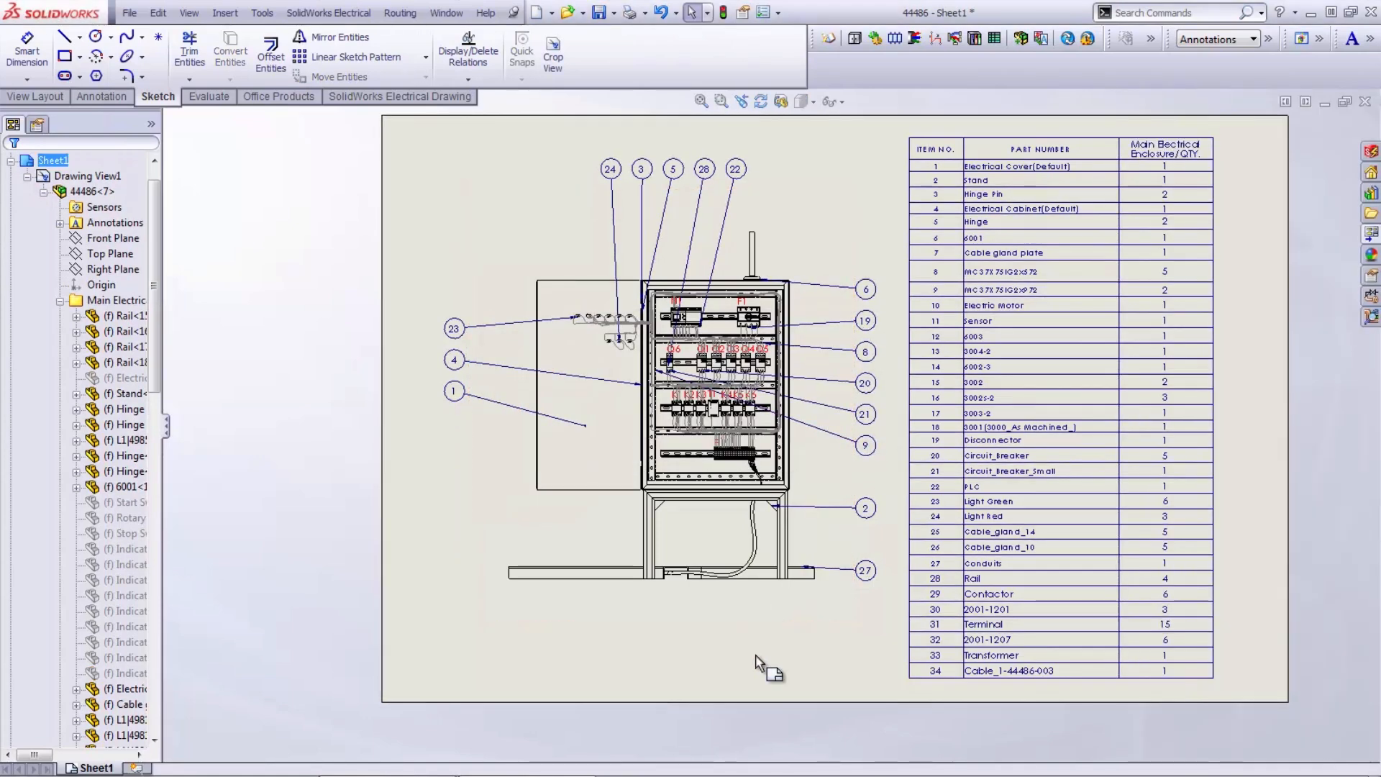
- Return to the 44486 assembly, hide its sketches, and restore the SolidWorks window to a smaller size
left_click(1325, 102)
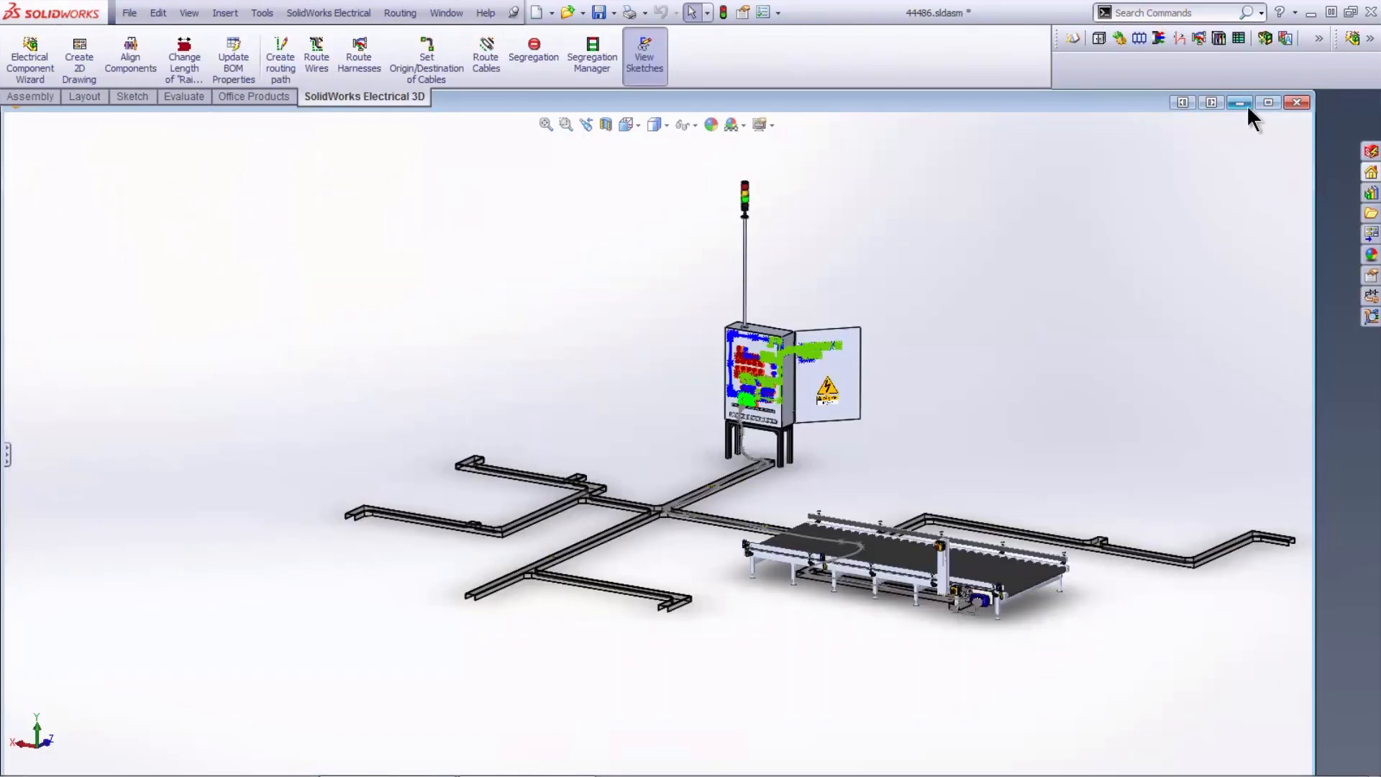
left_click(1259, 101)
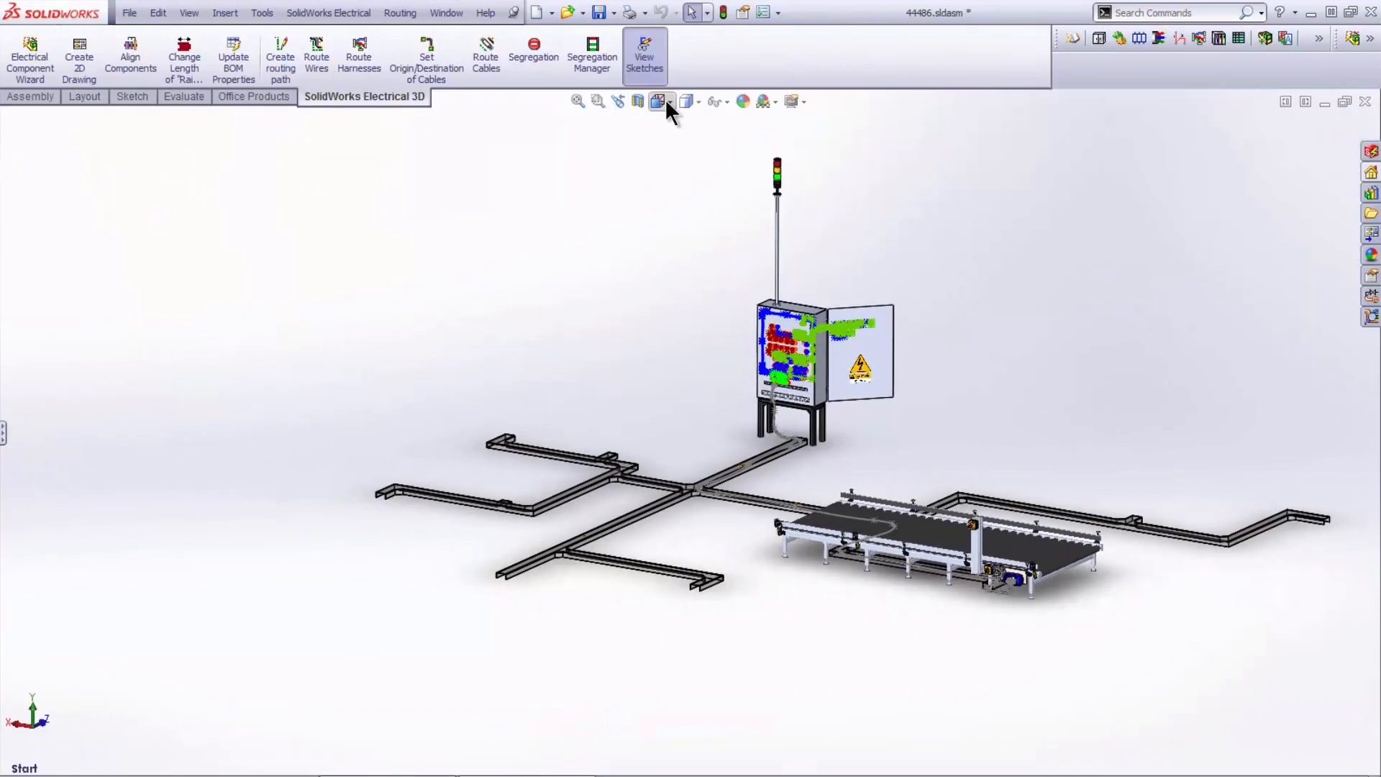
left_click(652, 62)
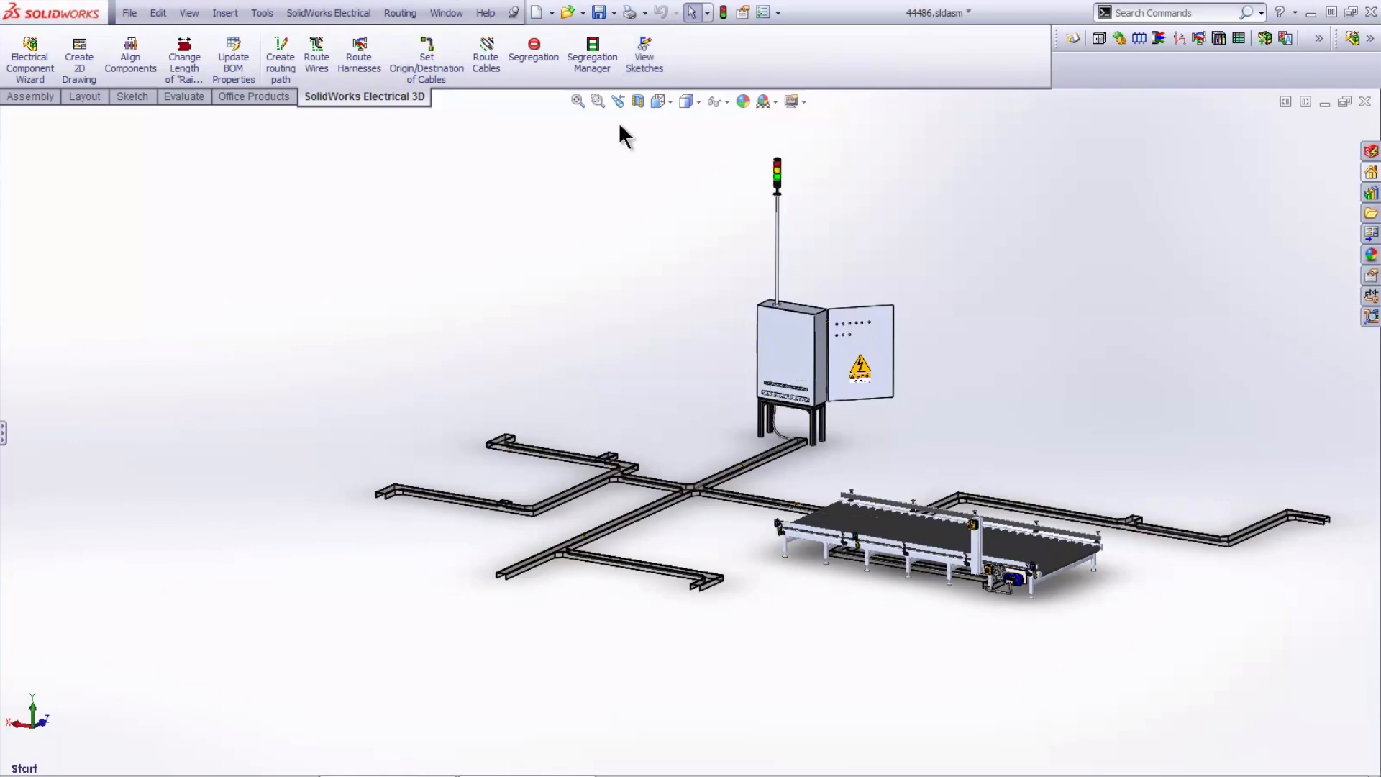
left_click(1350, 12)
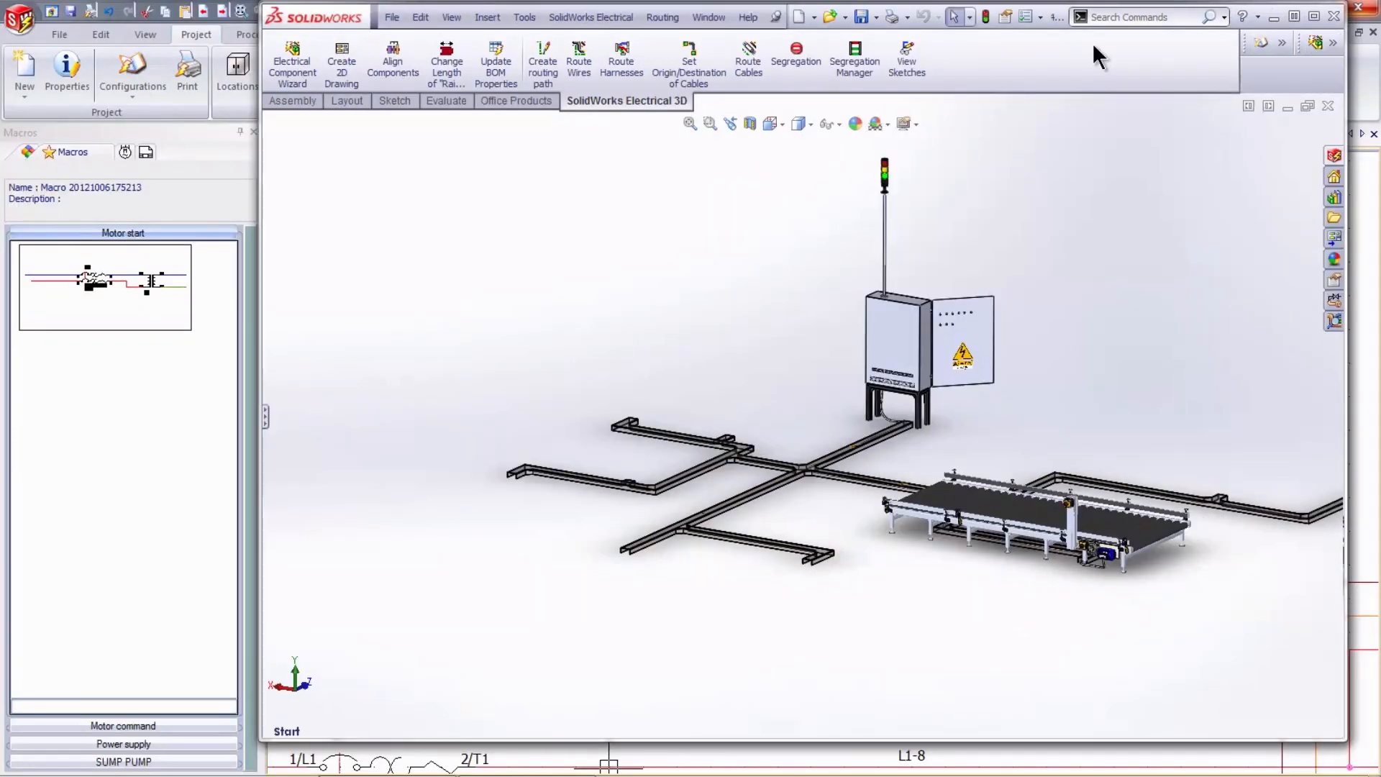
left_click_drag(332, 12, 68, 18)
- Switch to Windows Explorer and log in to the QuickStart_st vault on drive C with the account password
key("super+e")
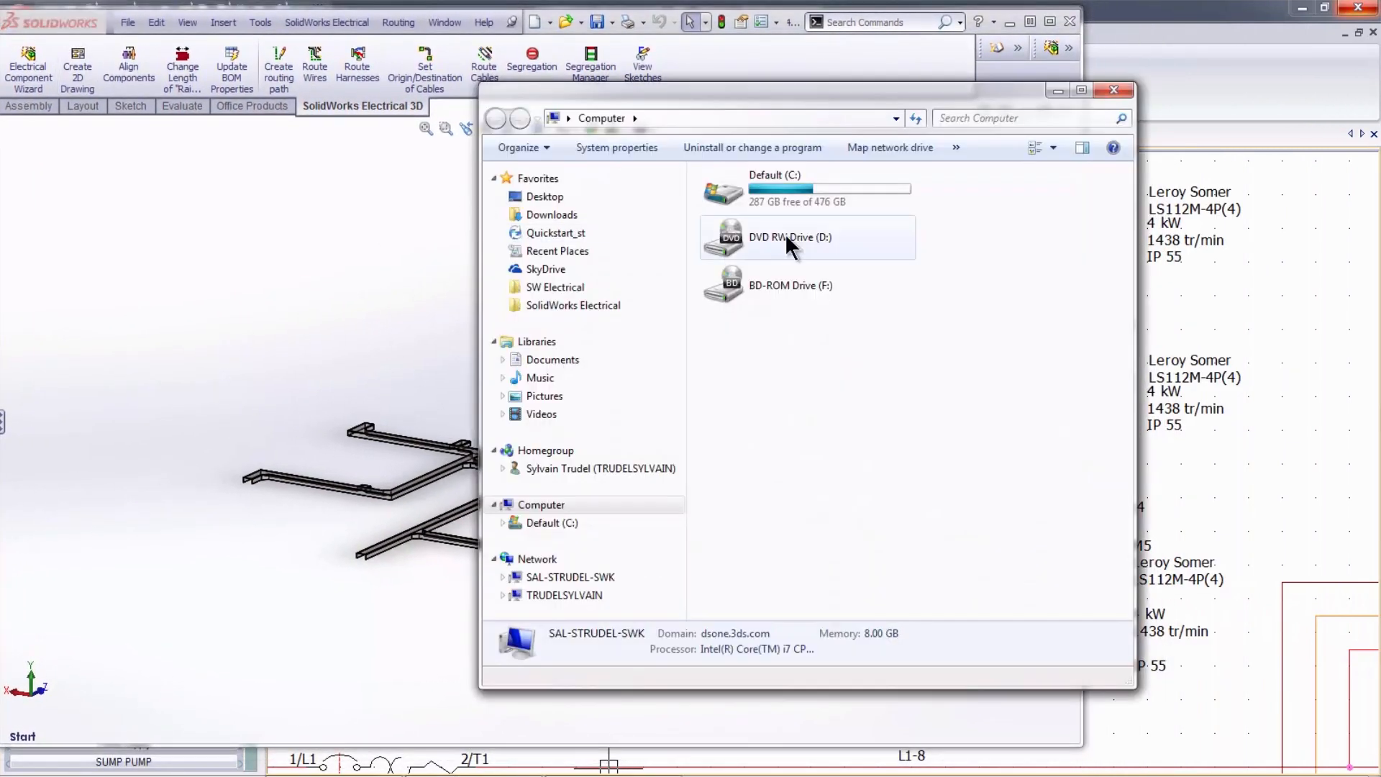
double_click(814, 177)
double_click(788, 320)
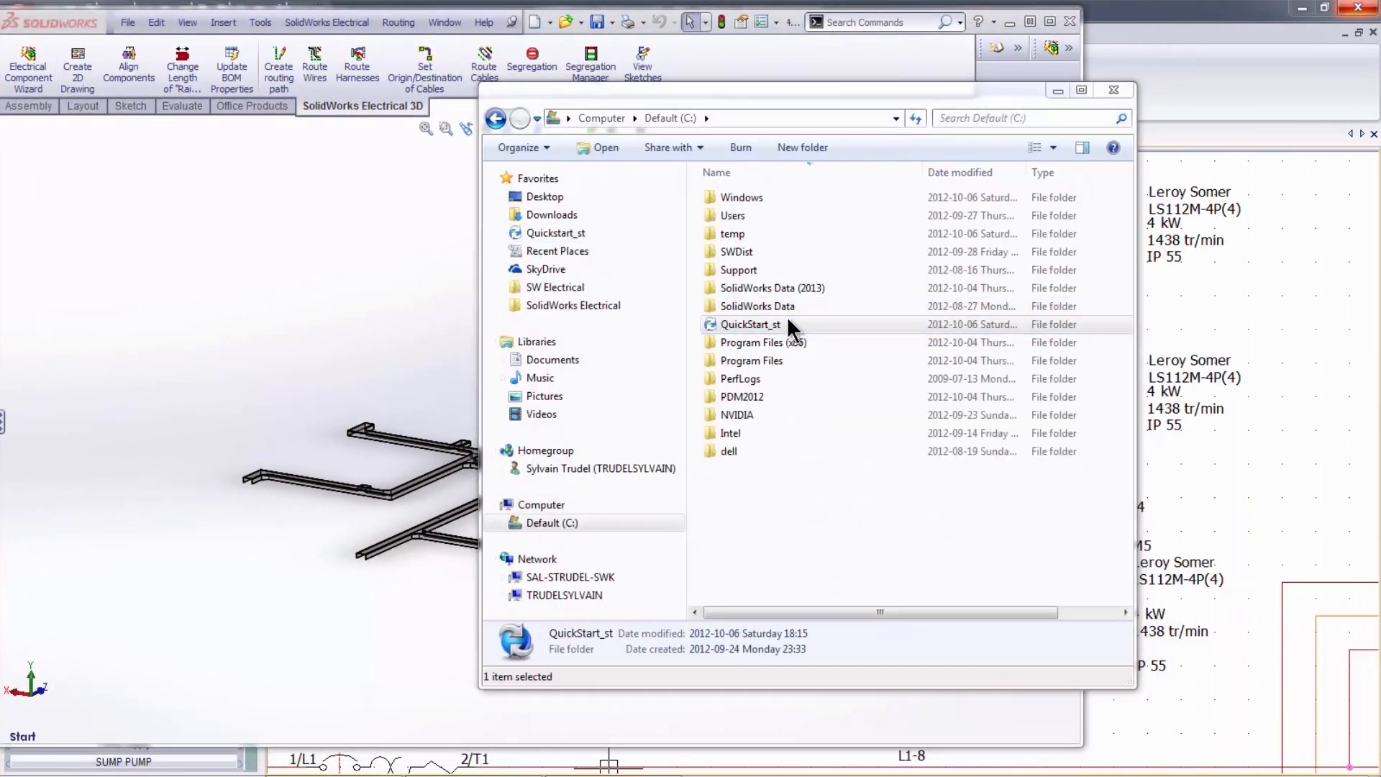
type("••••")
key("Return")
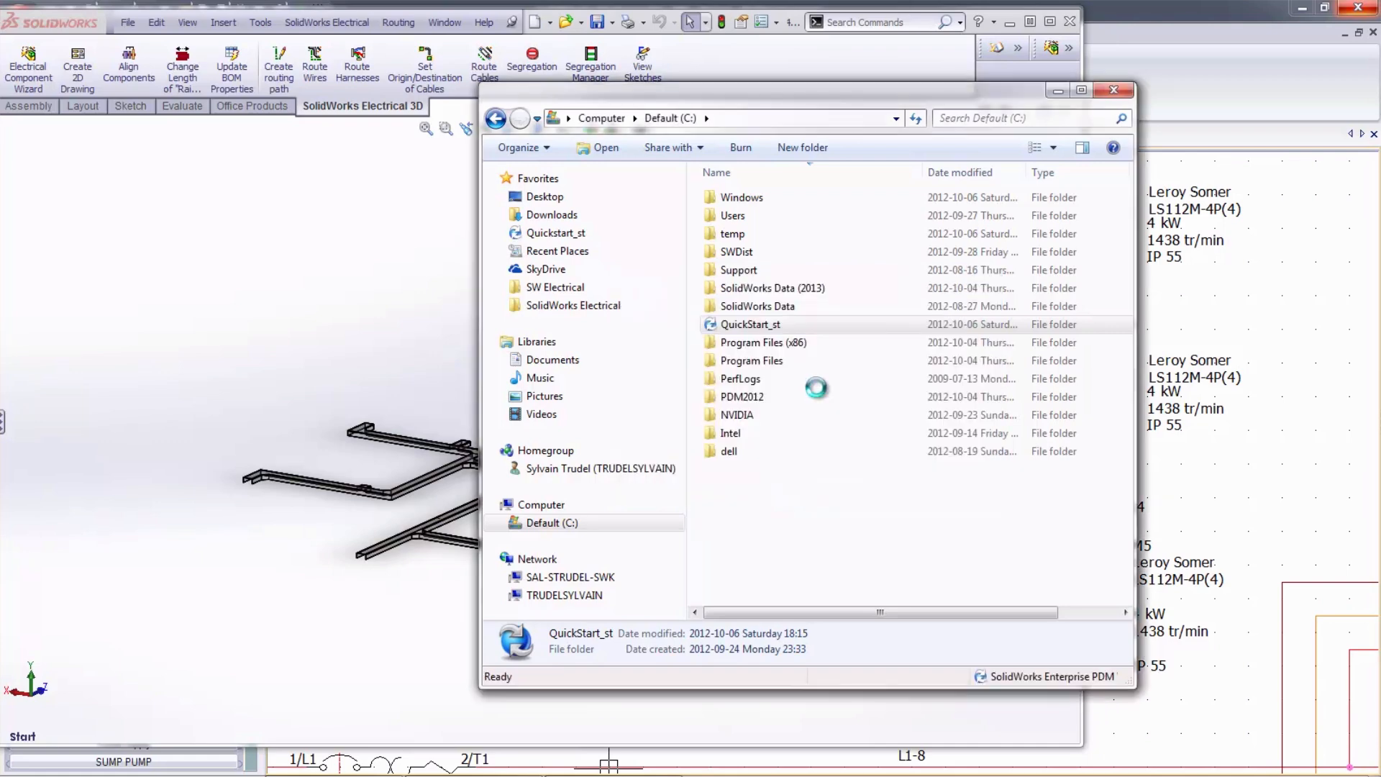
- Open the vault's Electrical projects folder and place its window beside the assembly
left_click_drag(733, 103, 1131, 107)
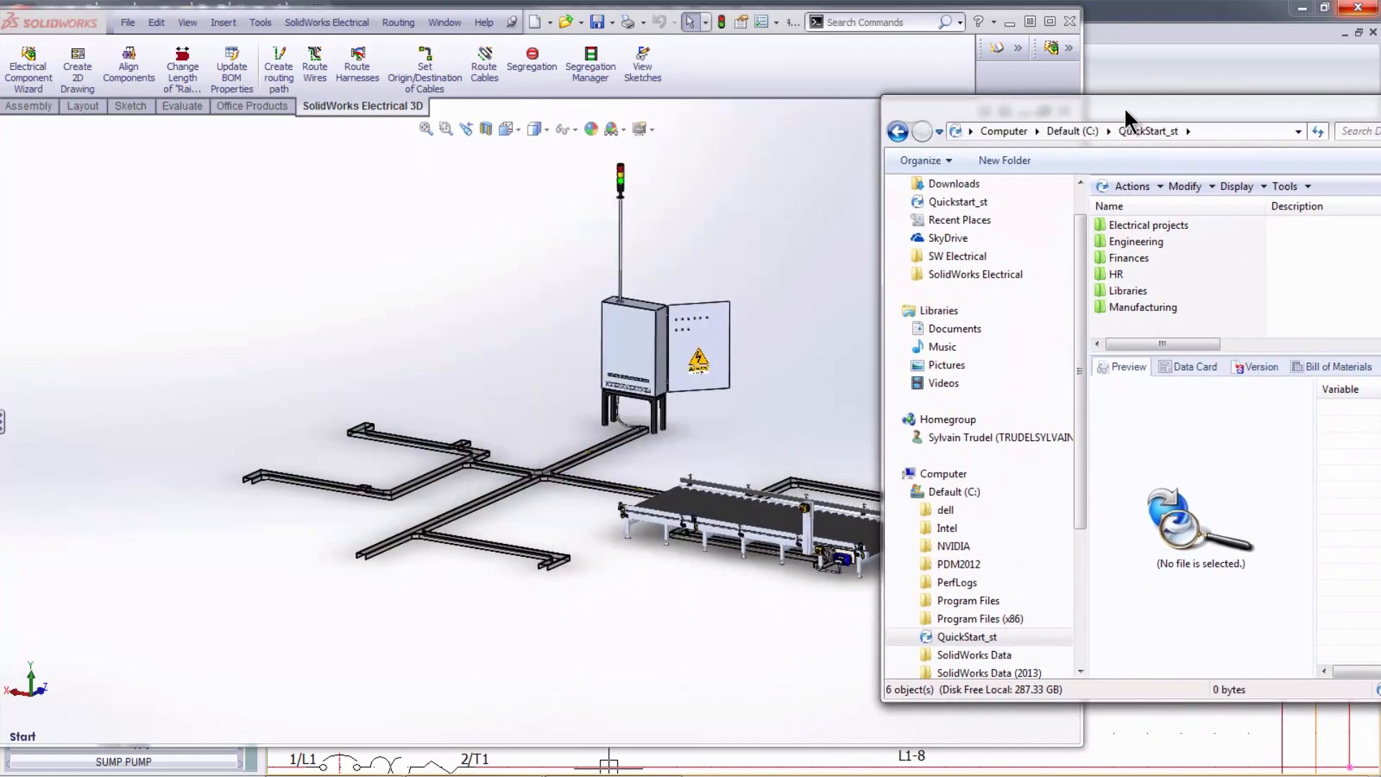
double_click(1134, 228)
left_click_drag(987, 102, 1144, 89)
left_click_drag(1236, 204, 1172, 204)
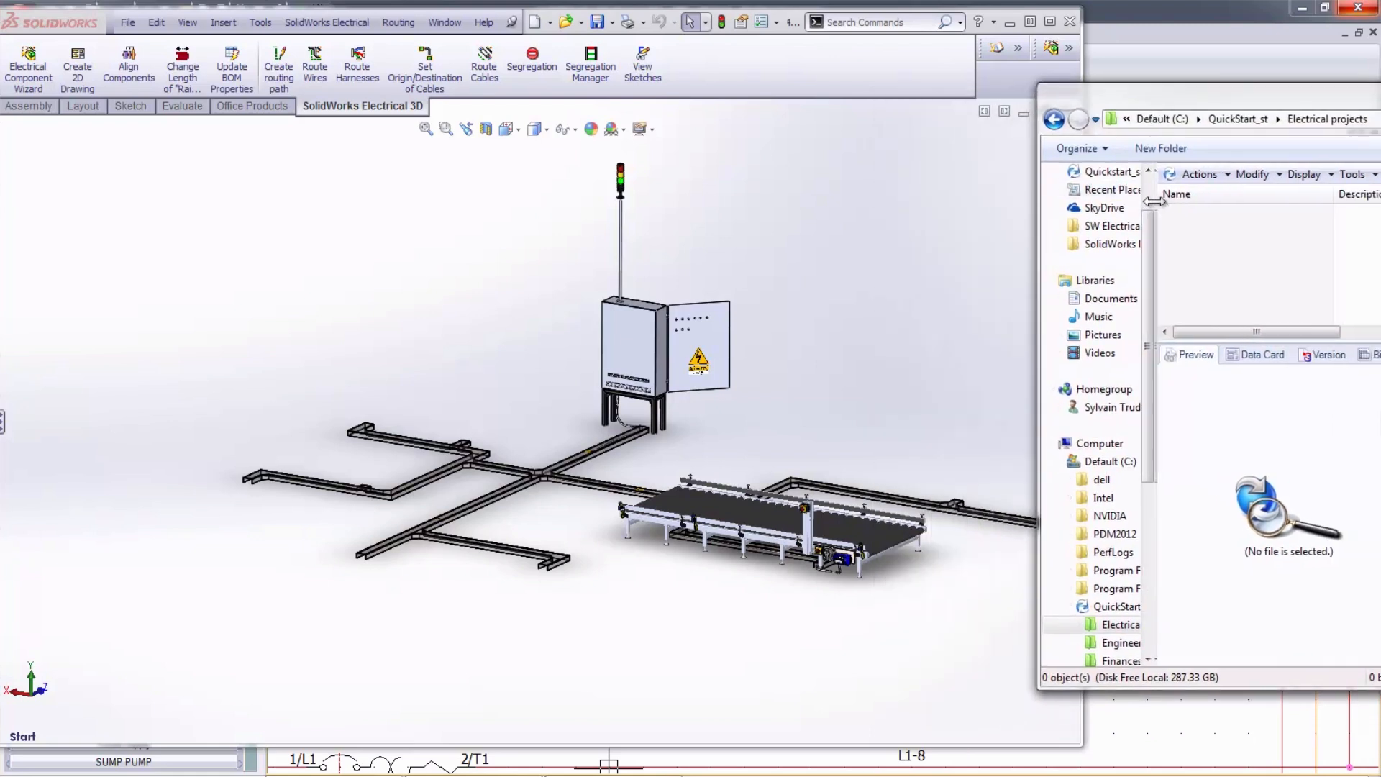
left_click_drag(1173, 204, 1123, 205)
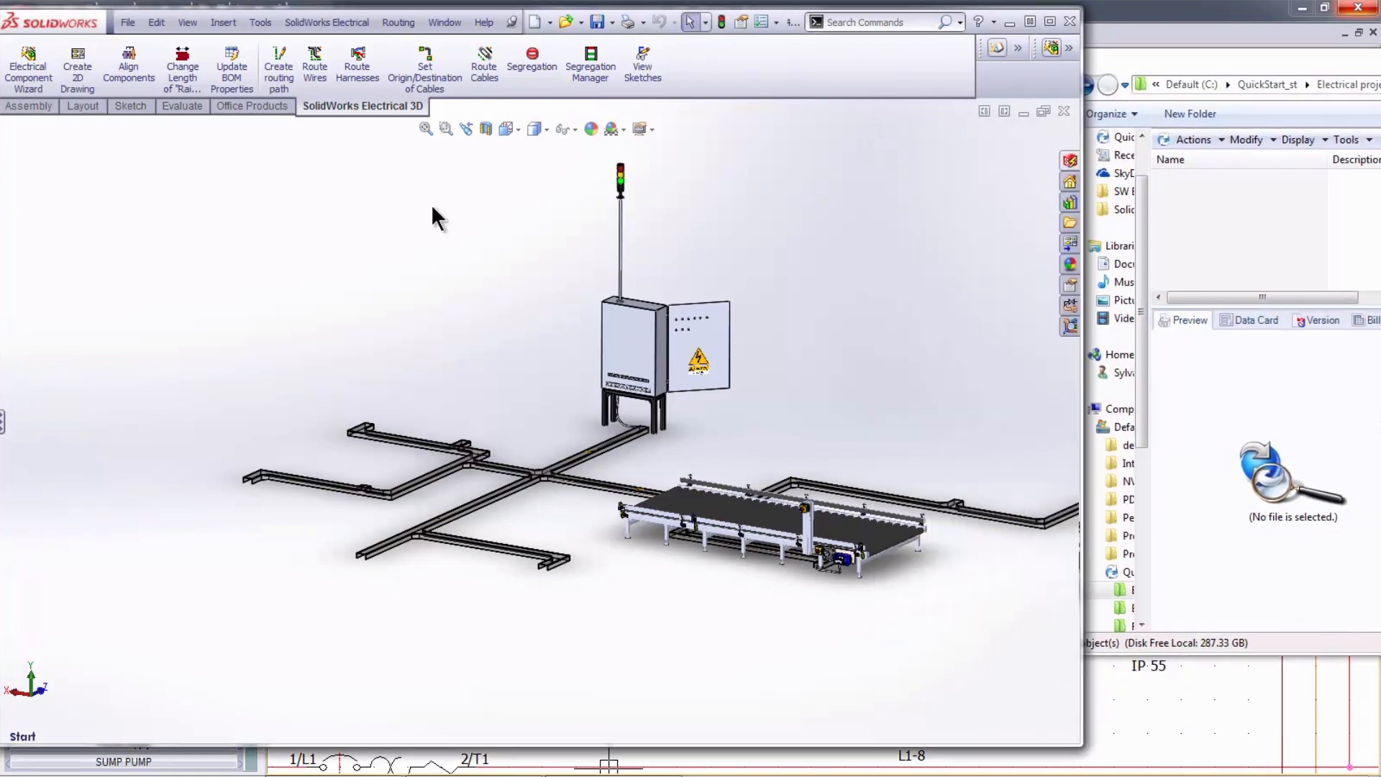
- Switch to SolidWorks and update all of the electrical project's files in the PDM vault
left_click(325, 21)
mouse_move(391, 476)
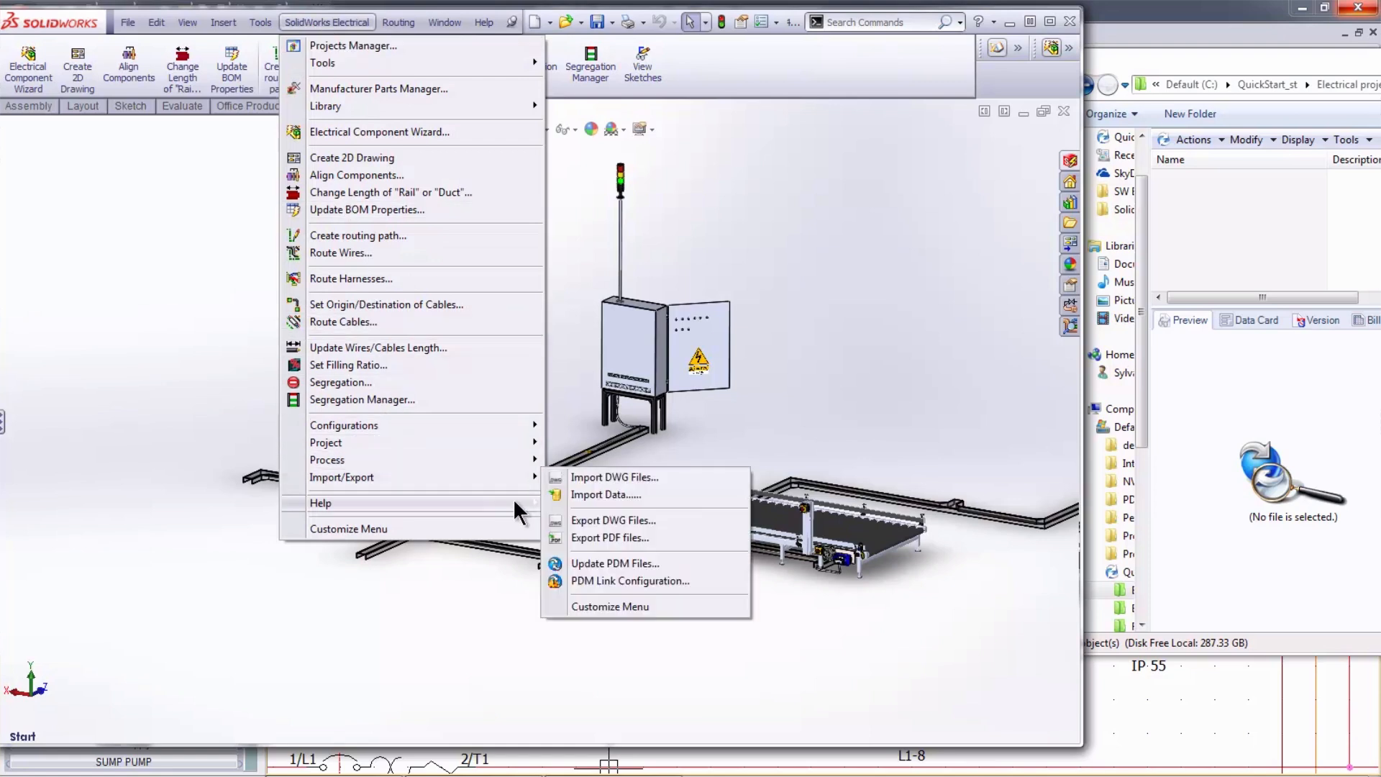
left_click(619, 562)
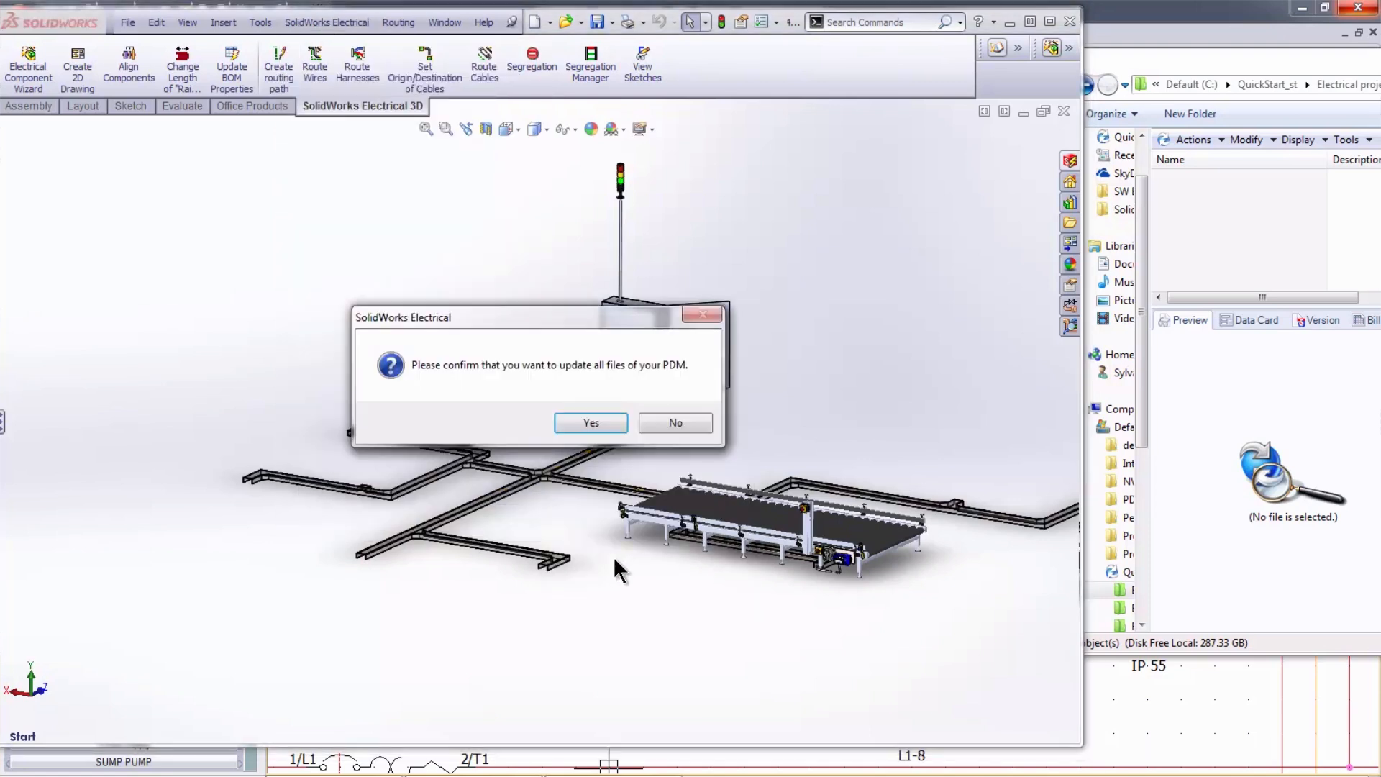
left_click(589, 422)
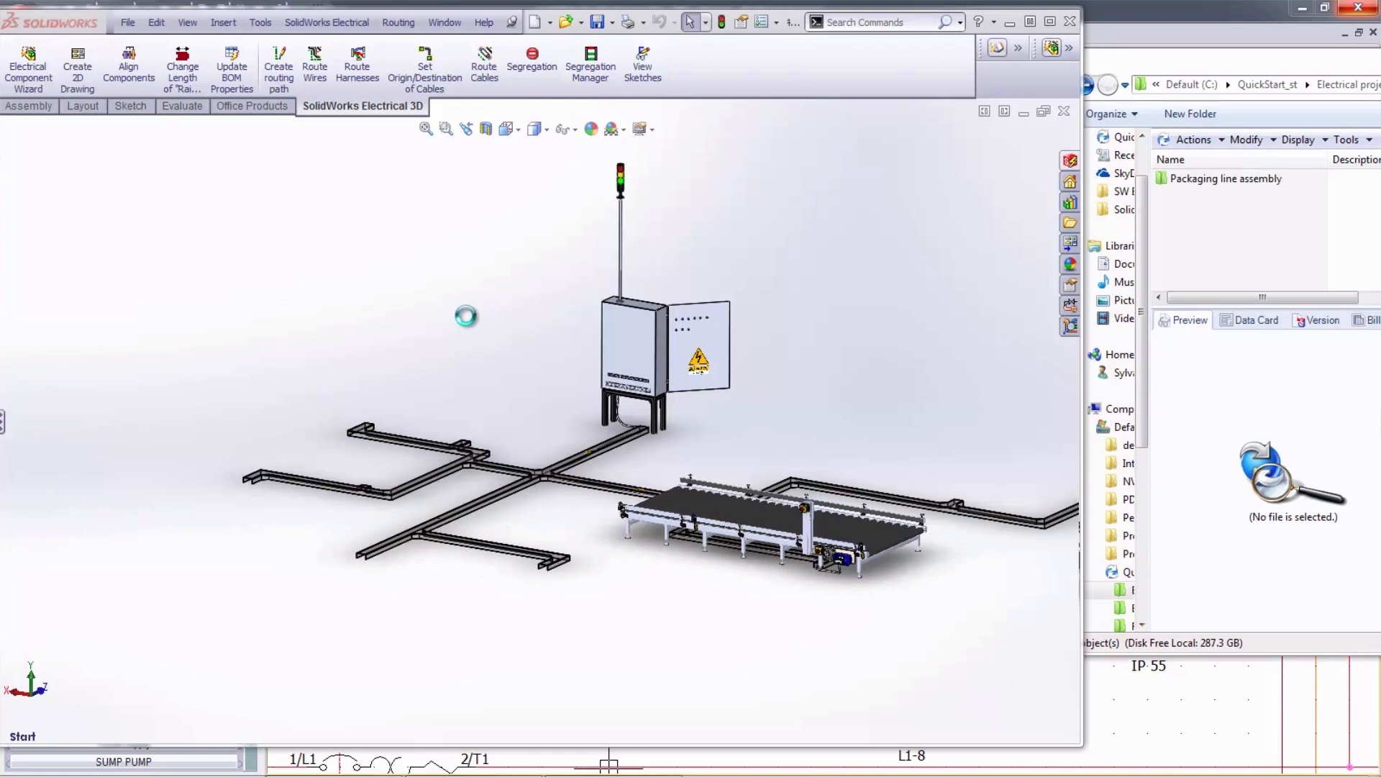
- Open the Packaging line assembly folder in the vault, maximize its window, and open the 3D folder
double_click(1220, 177)
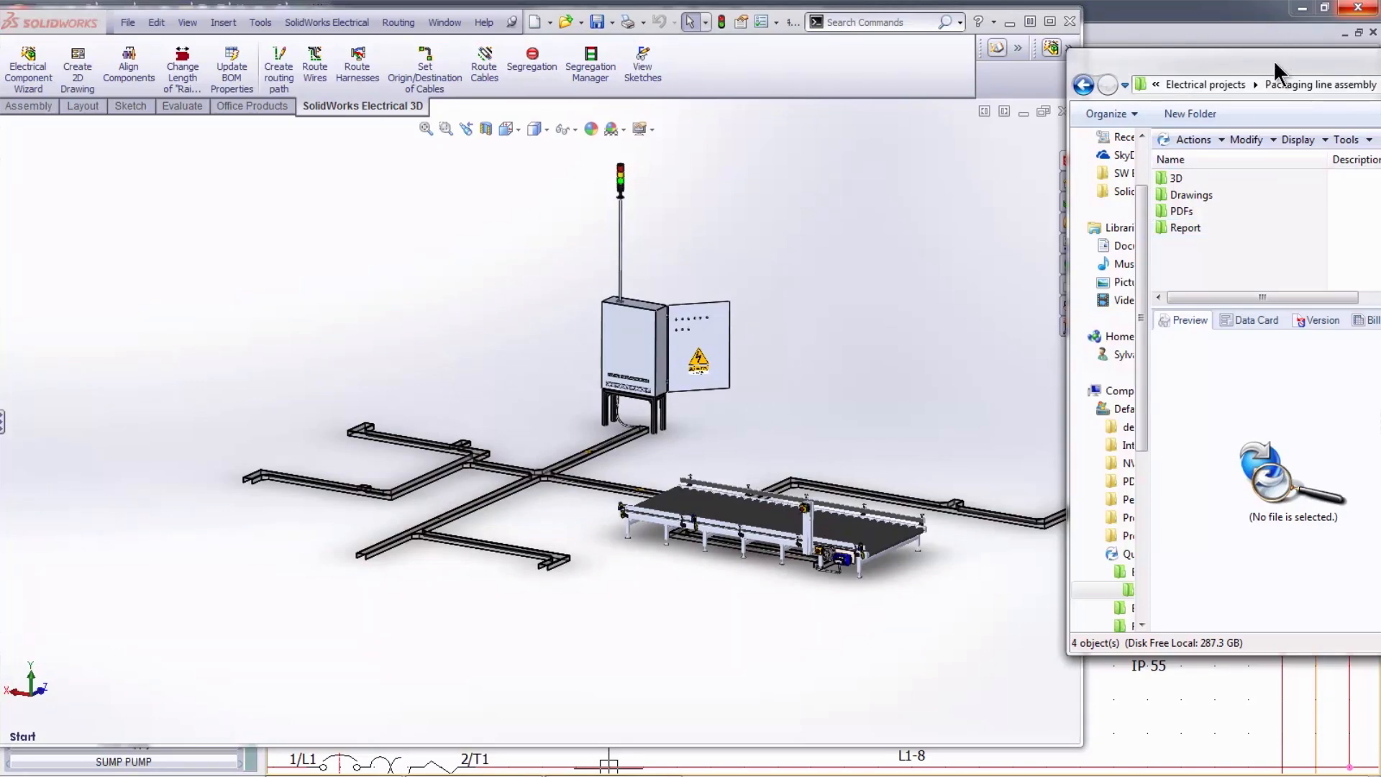
left_click_drag(1265, 62, 349, 87)
double_click(348, 86)
double_click(166, 127)
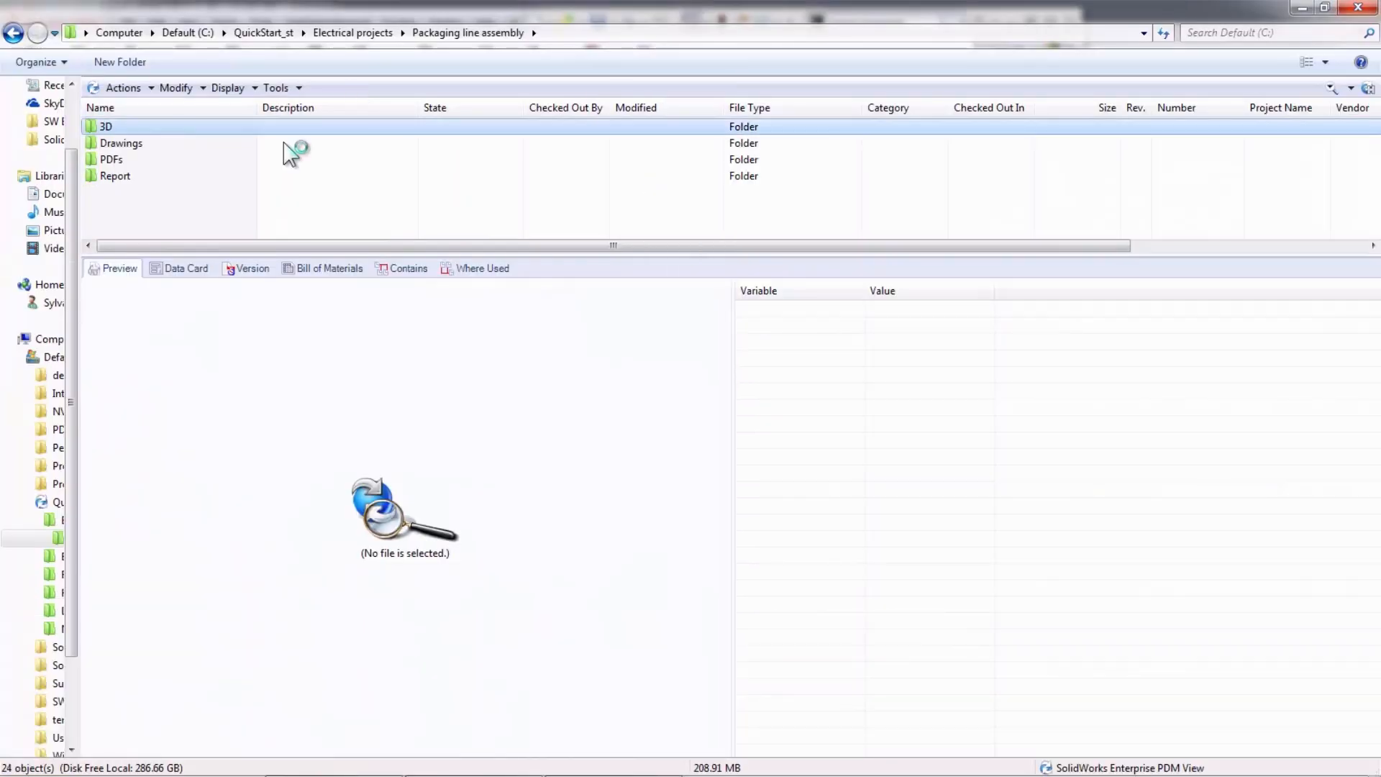
- Preview 13.dwg in subfolder 1 of the Drawings folder and view its history
left_click(155, 159)
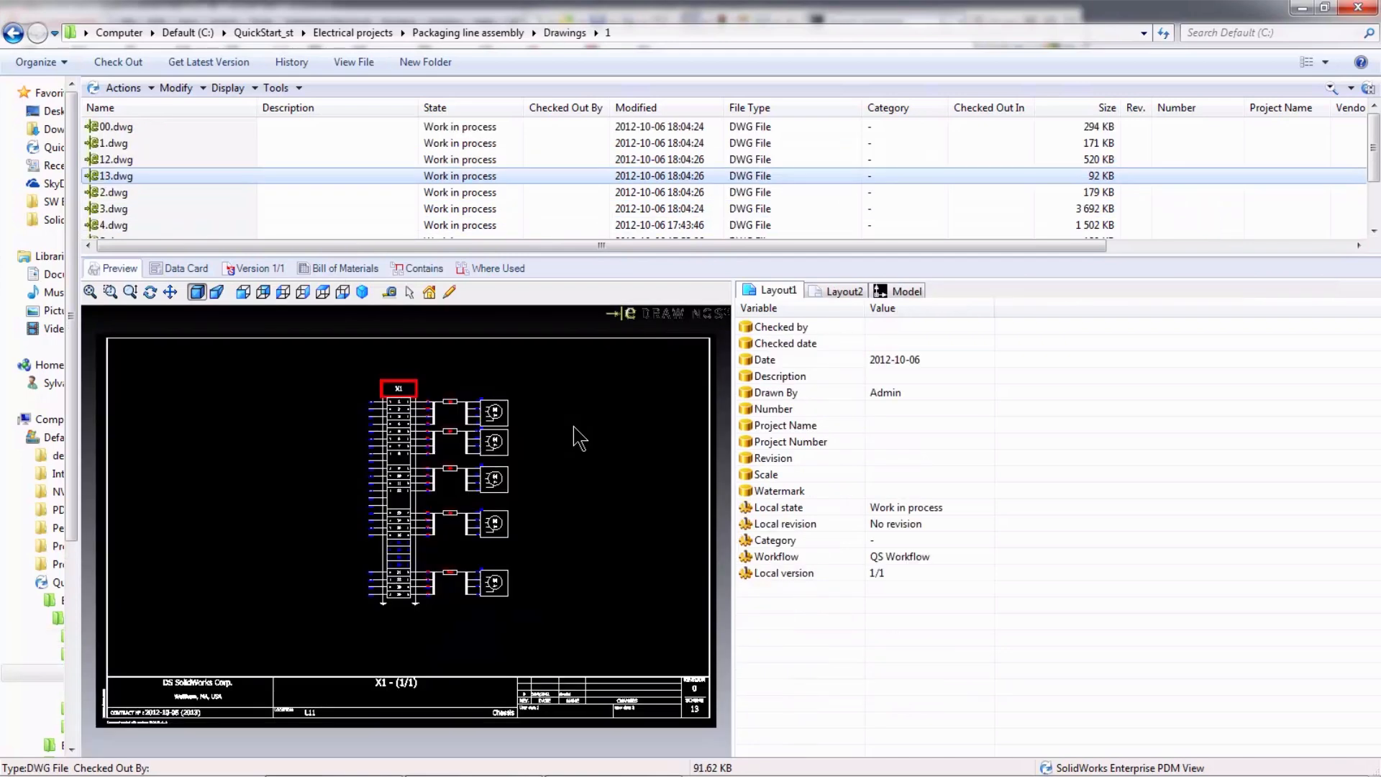
scroll(430, 491, "up", 3)
scroll(430, 491, "up", 4)
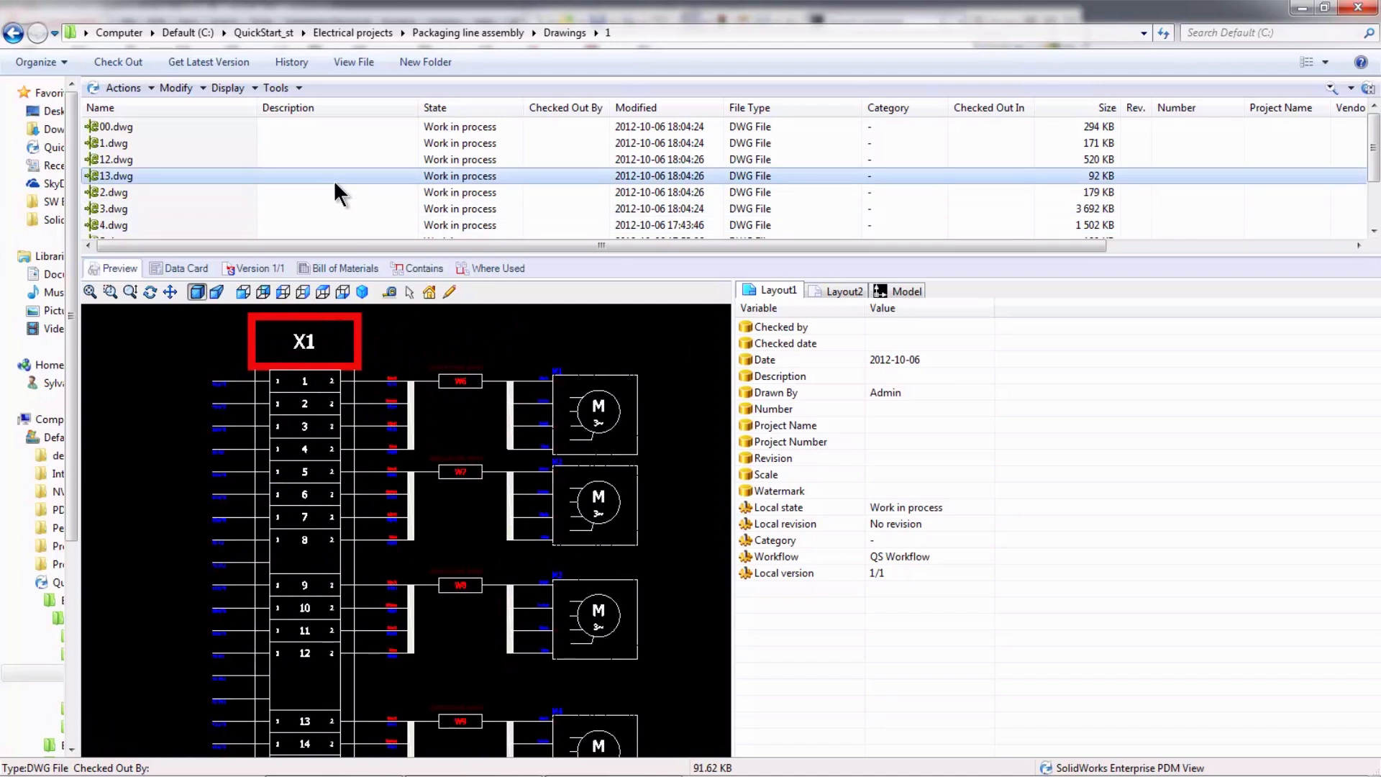
scroll(288, 190, "down", 2)
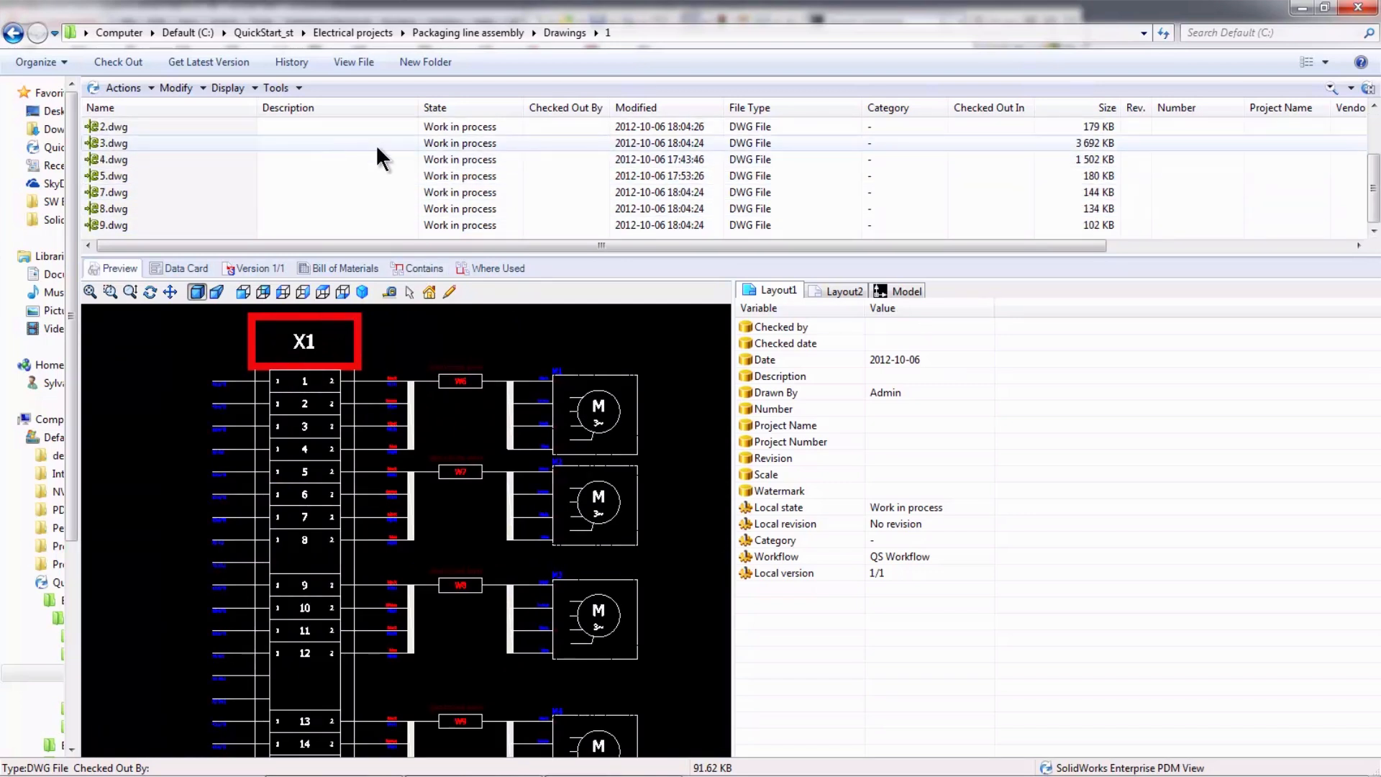
left_click(291, 62)
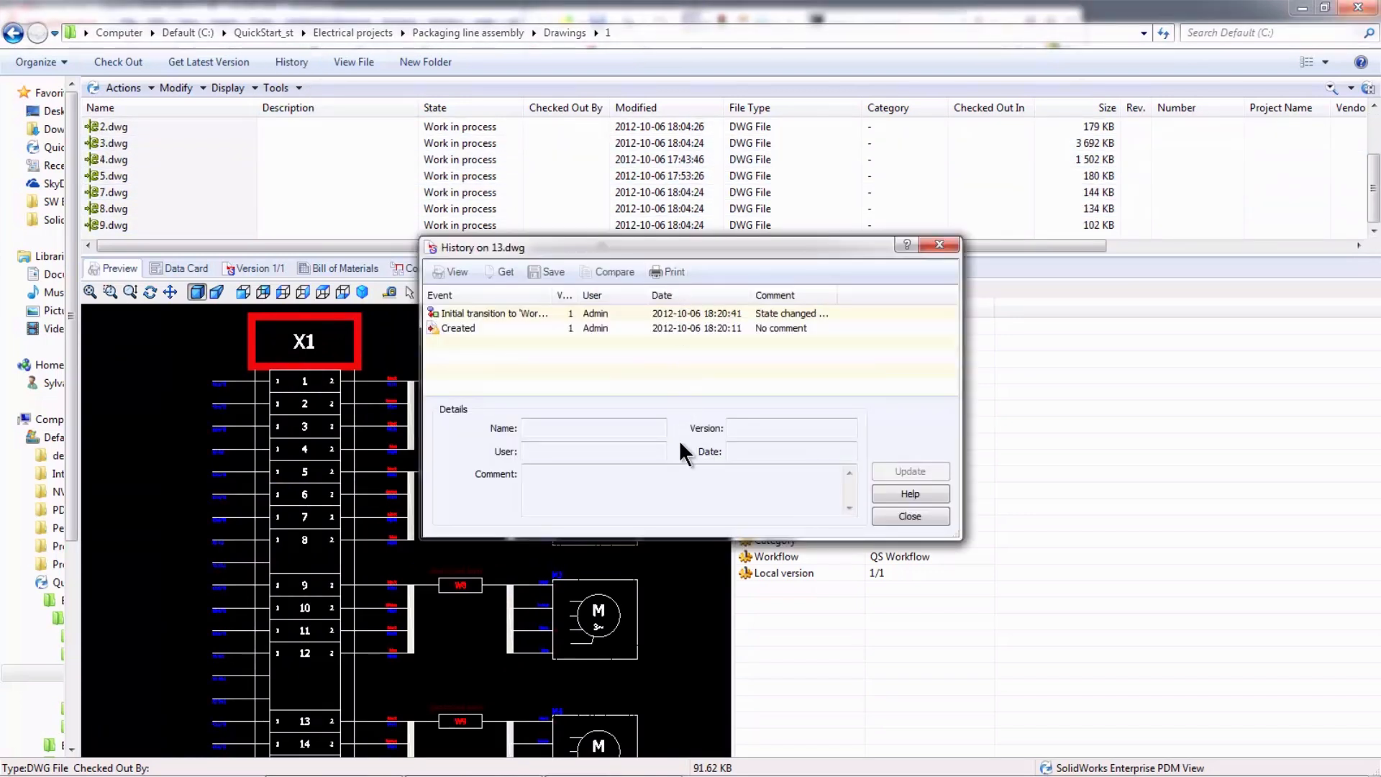
left_click(908, 515)
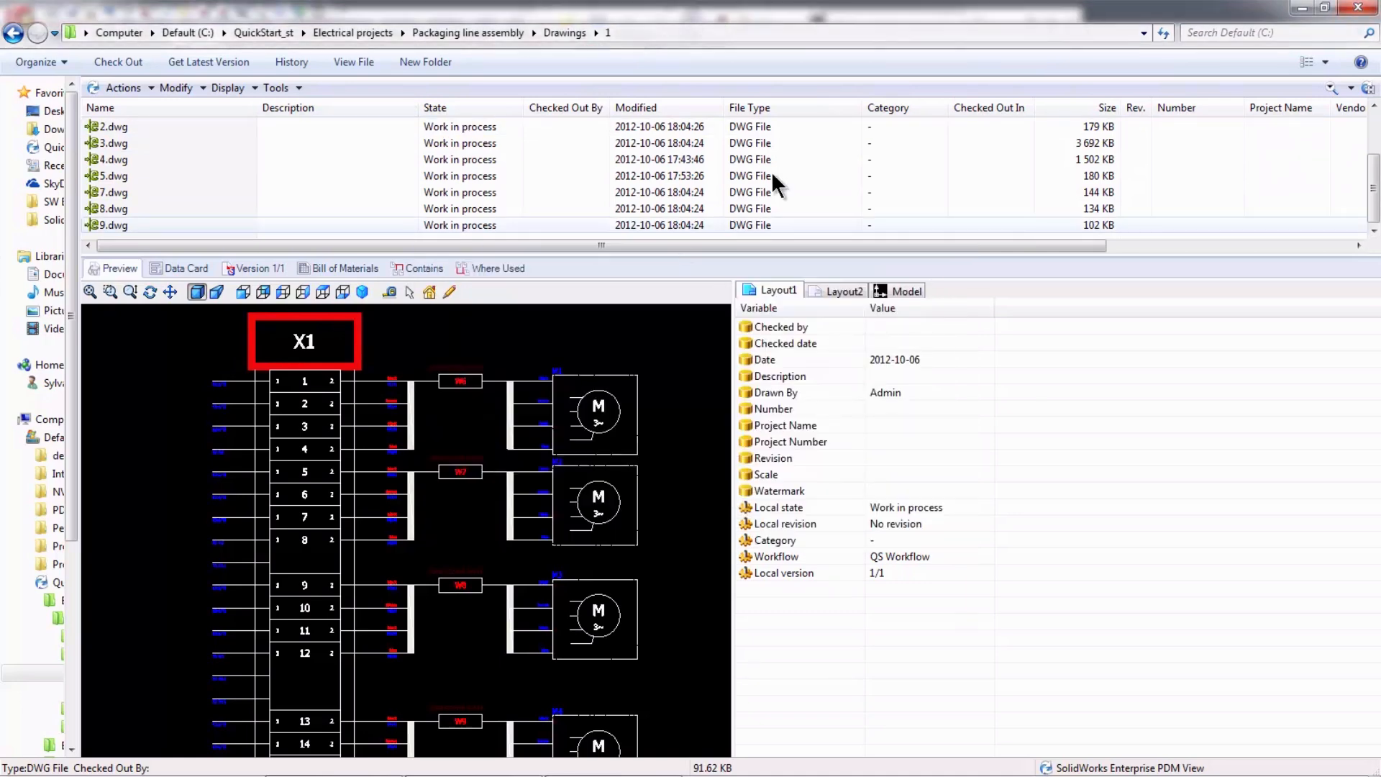
- Preview List of cable strands.txt in the Report folder of Packaging line assembly
left_click(465, 32)
left_click(120, 174)
double_click(121, 175)
left_click(169, 159)
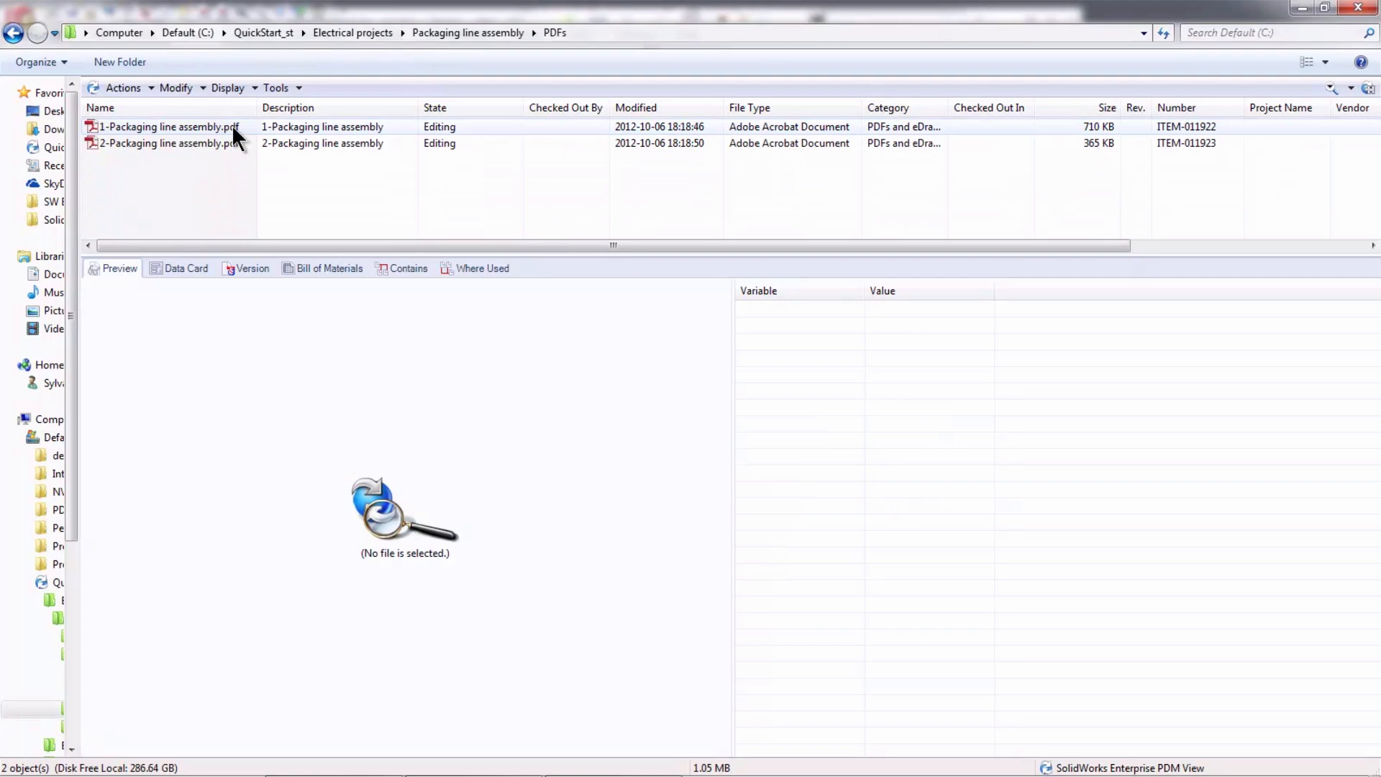
- Open 1-Packaging line assembly.pdf from the vault, fit the full page, and rotate all pages 90 degrees clockwise
double_click(232, 124)
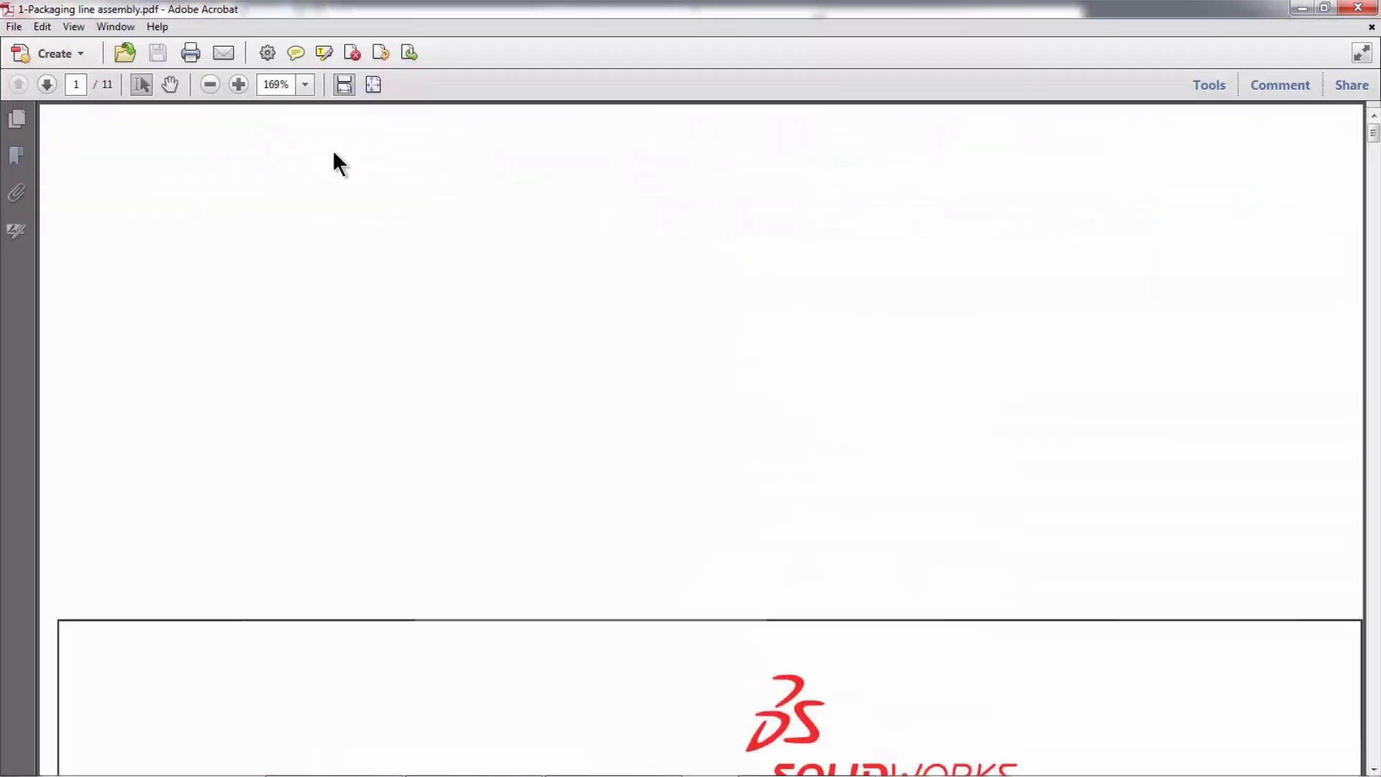
left_click(374, 84)
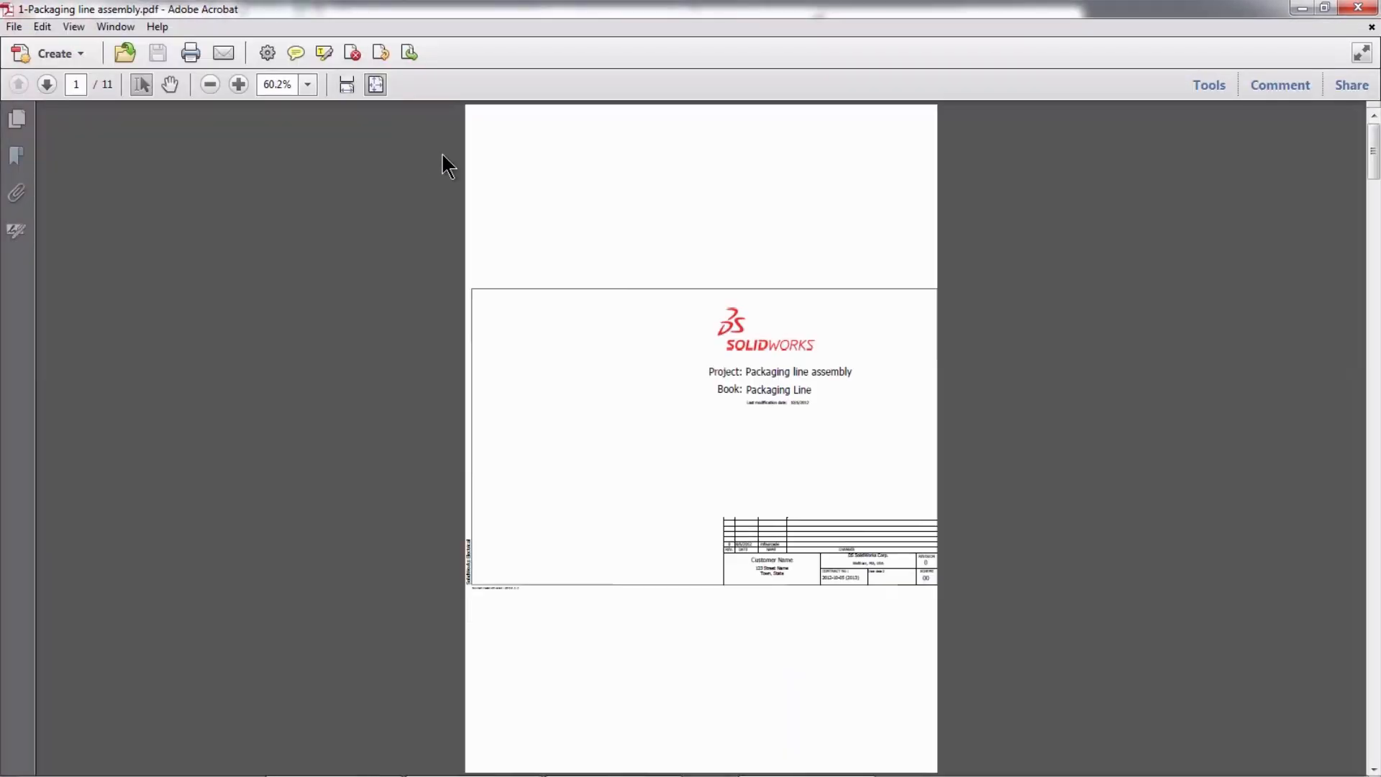
scroll(432, 166, "down", 1)
left_click(379, 52)
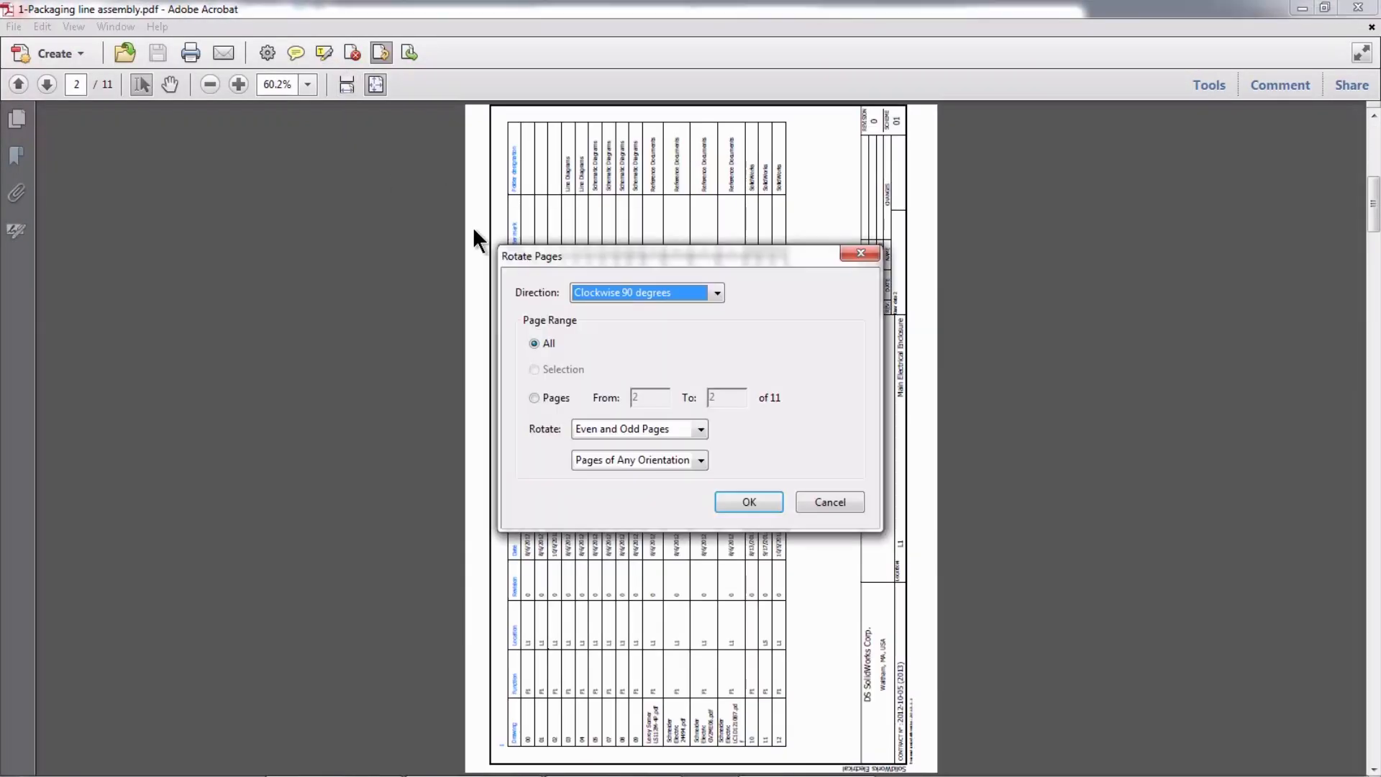
left_click(752, 506)
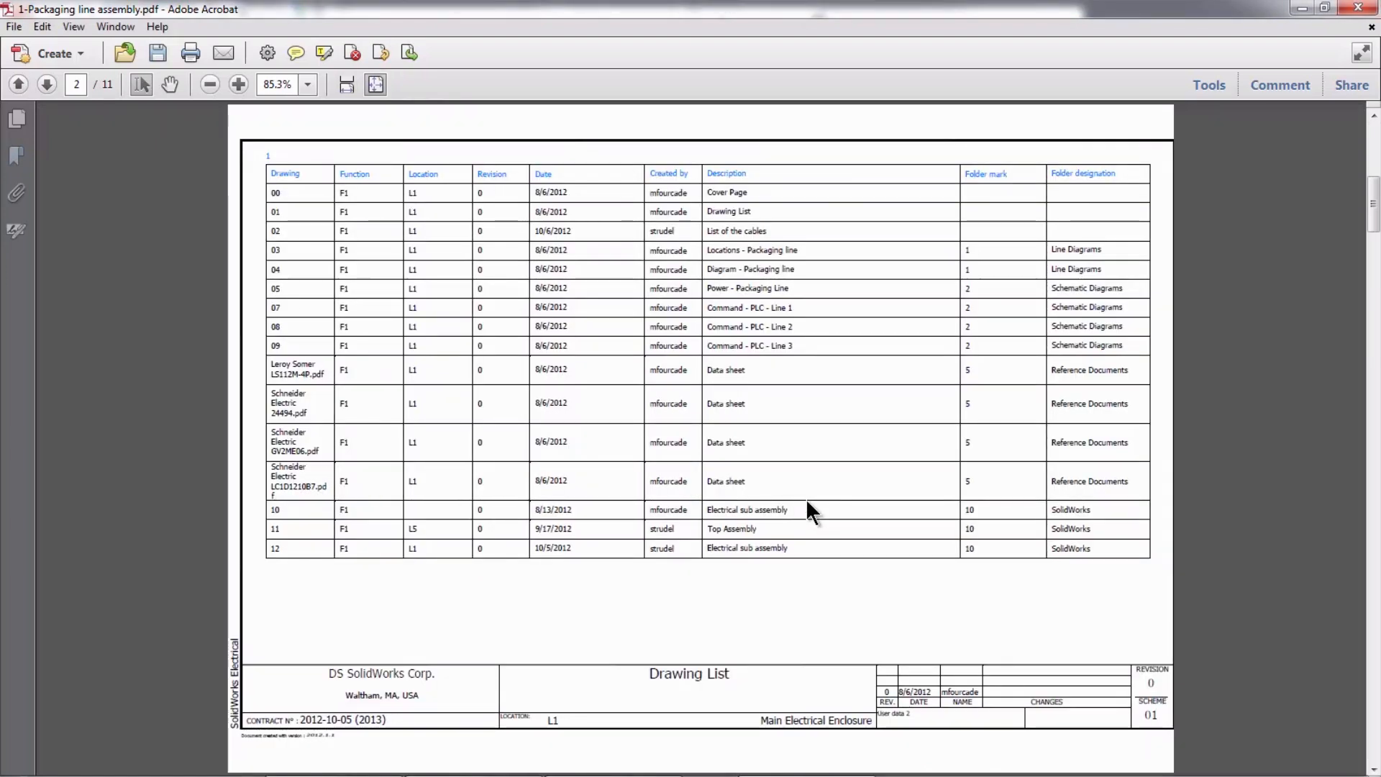
- Page through the PDF's drawings from the Drawing List to the packaging line diagram
scroll(810, 507, "down", 1)
scroll(806, 499, "down", 1)
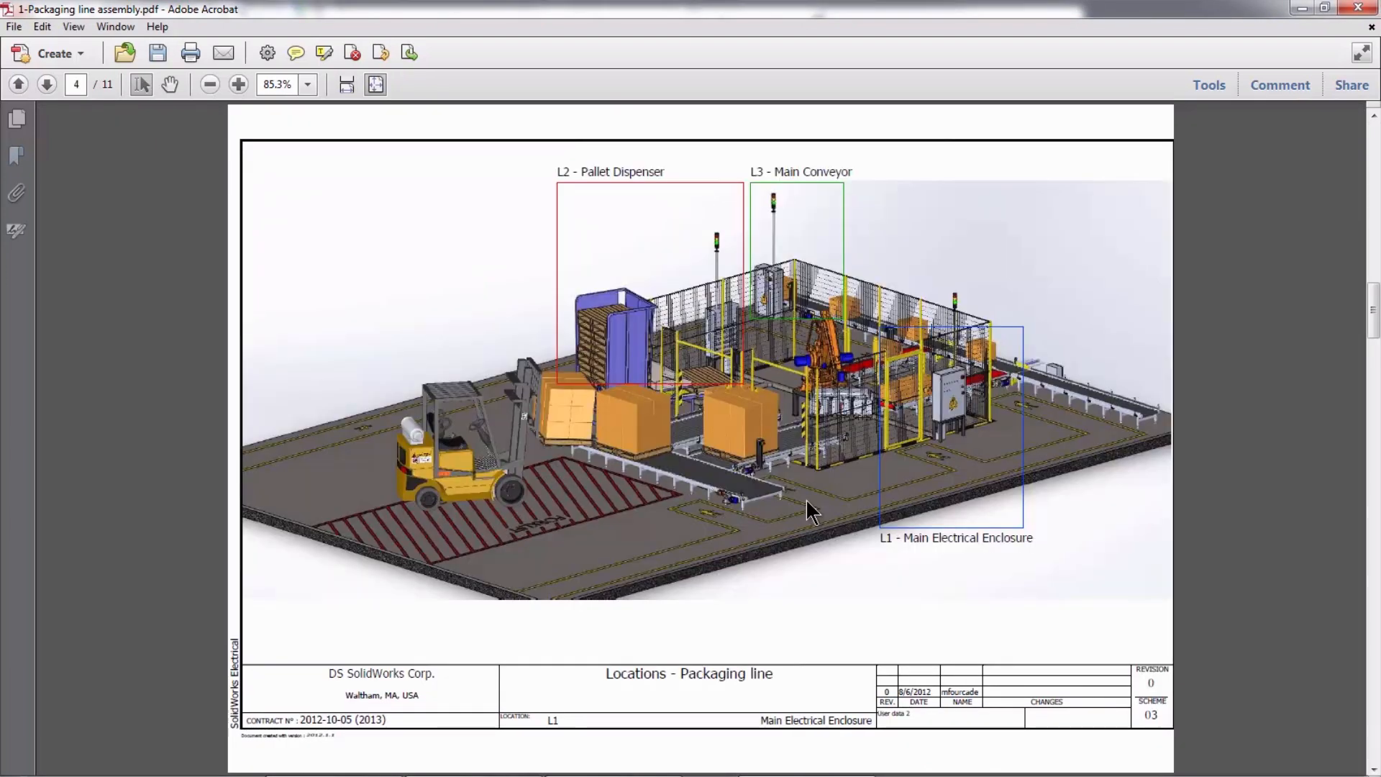
scroll(809, 509, "down", 1)
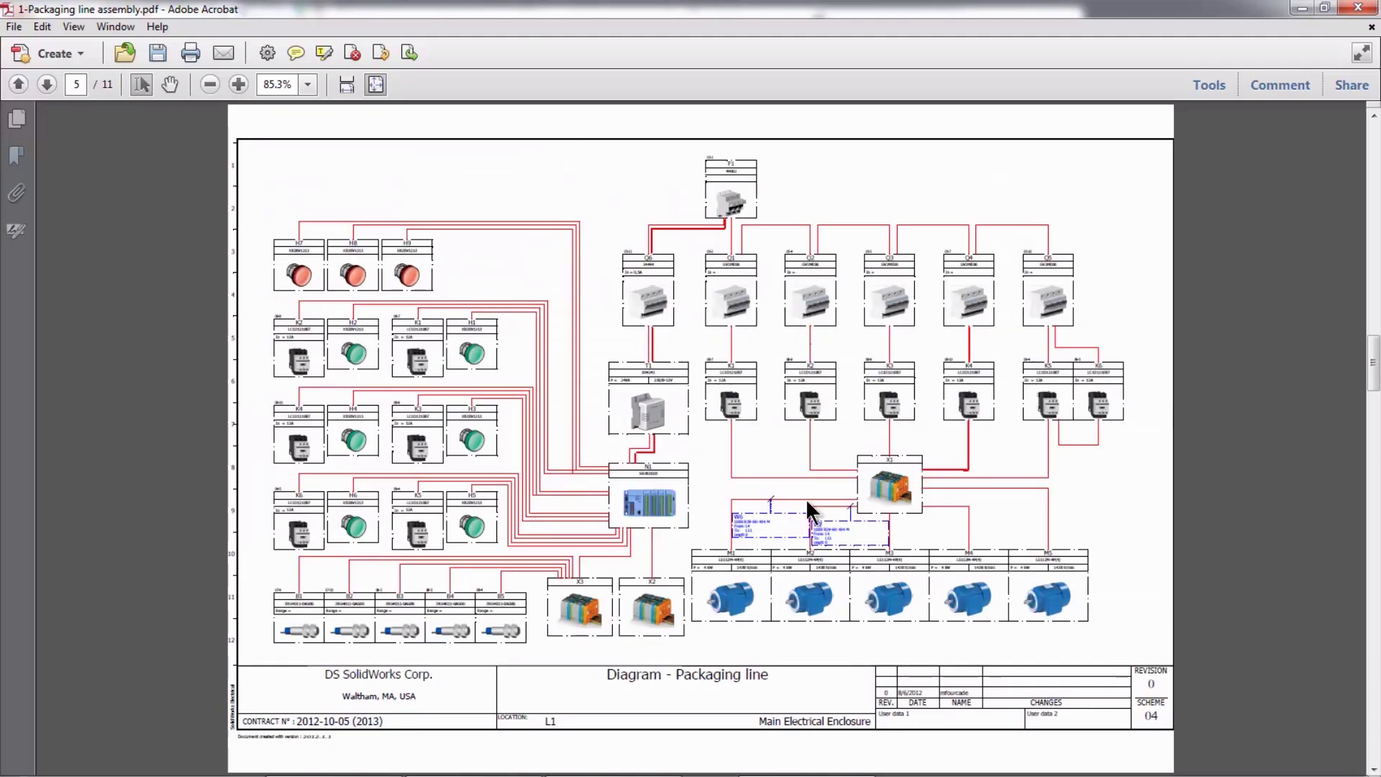